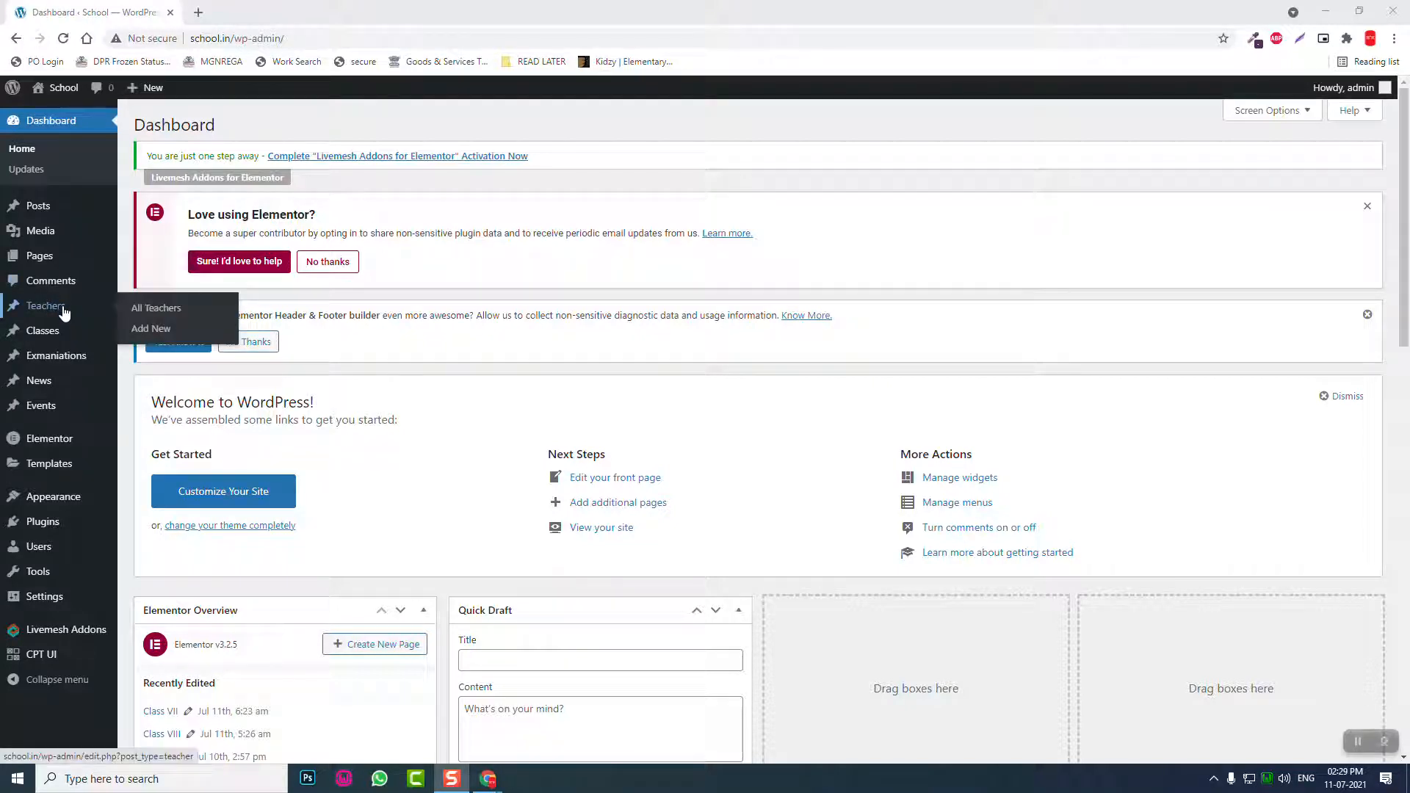
- Create a new examination entry titled "1st Terminal Examination 2021"
{"action": "mouse_move", "coordinate": [37, 334]}
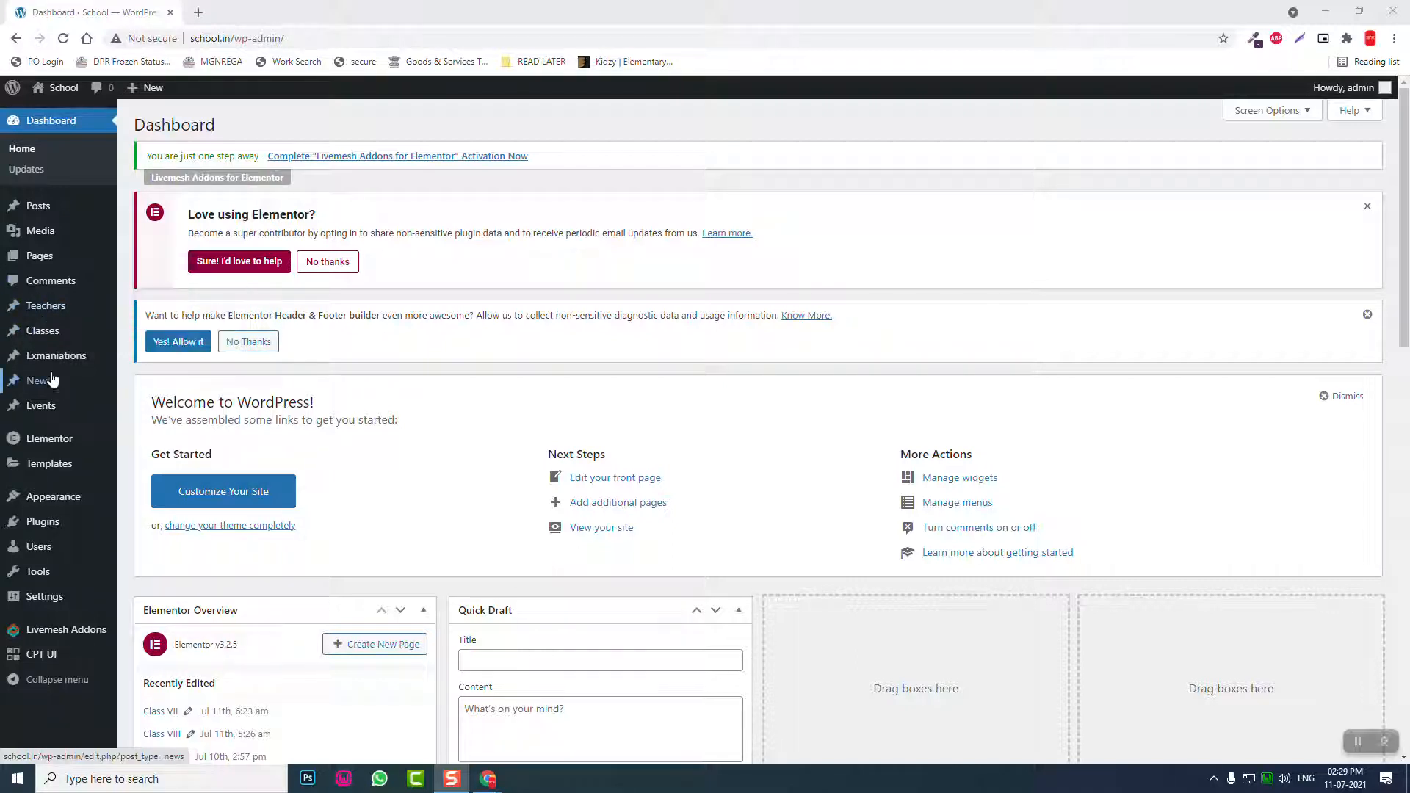
{"action": "mouse_move", "coordinate": [48, 367]}
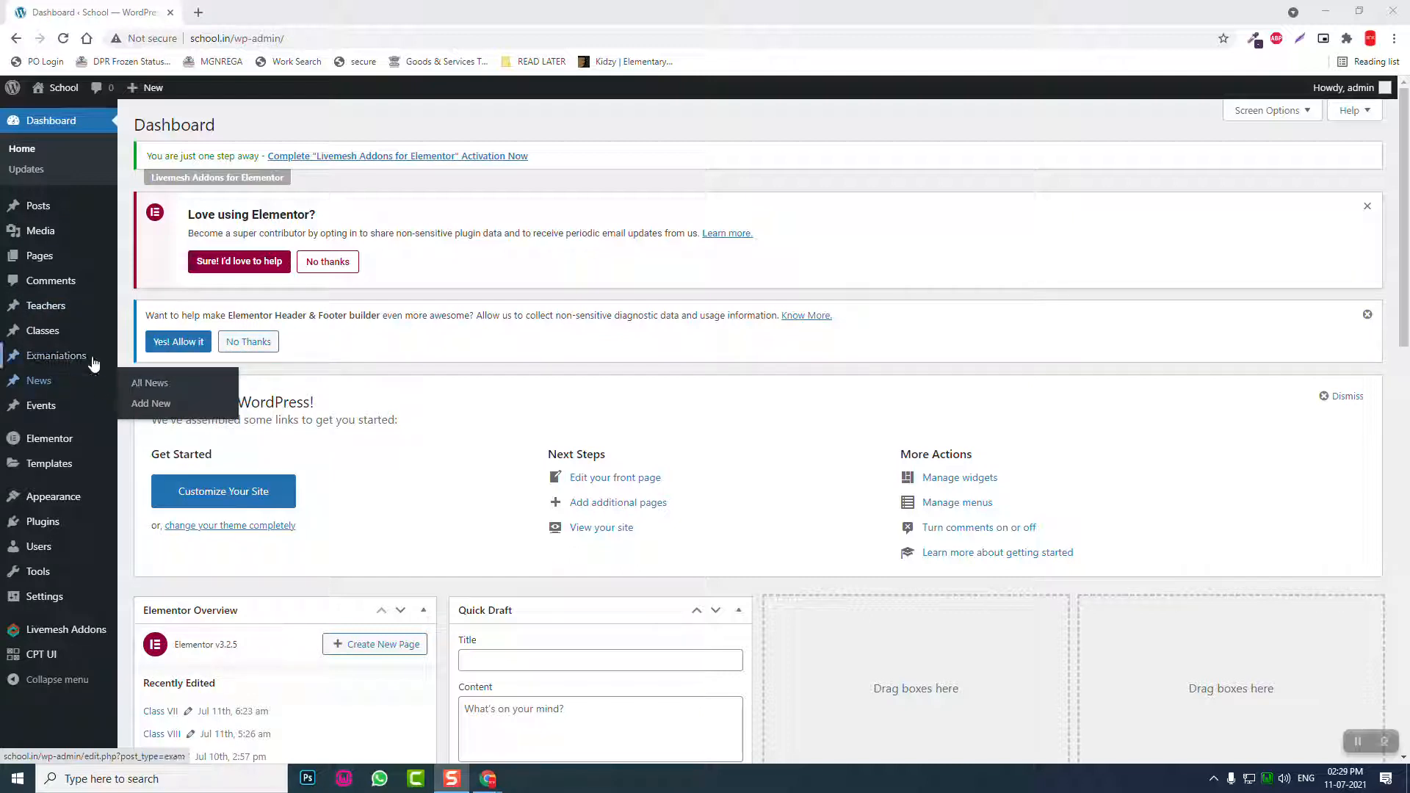
{"action": "left_click", "coordinate": [150, 381]}
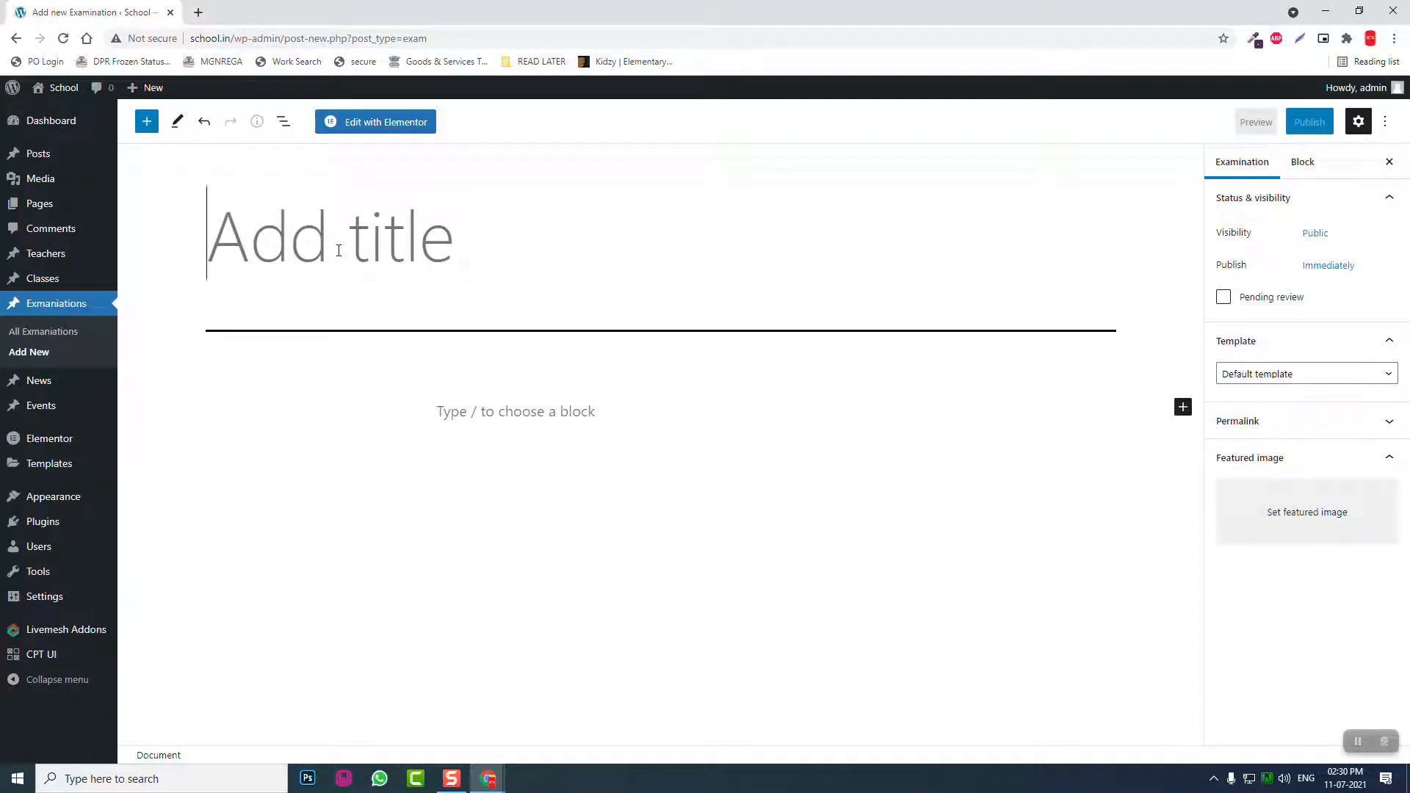
{"action": "type", "text": "1st Te"}
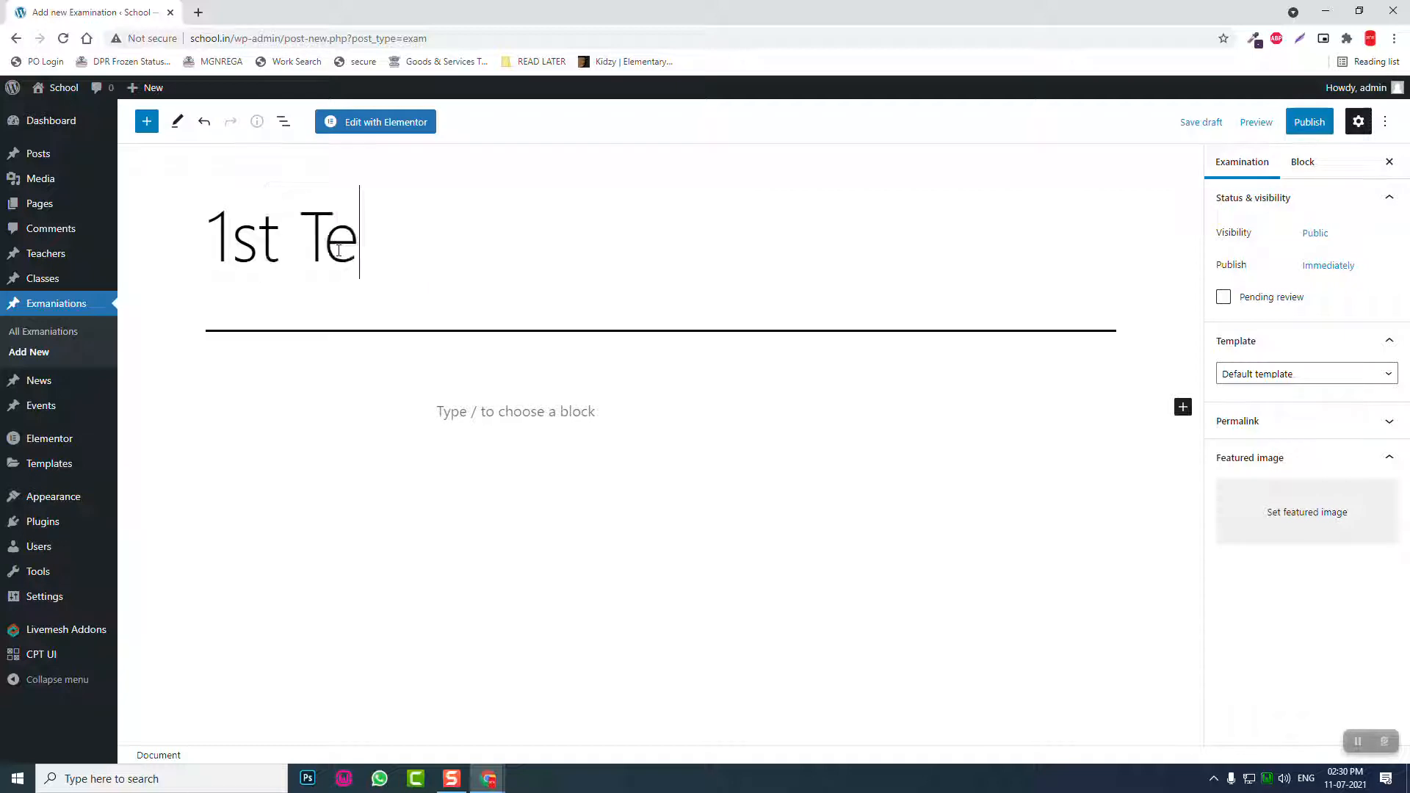
{"action": "type", "text": "rminal Exa"}
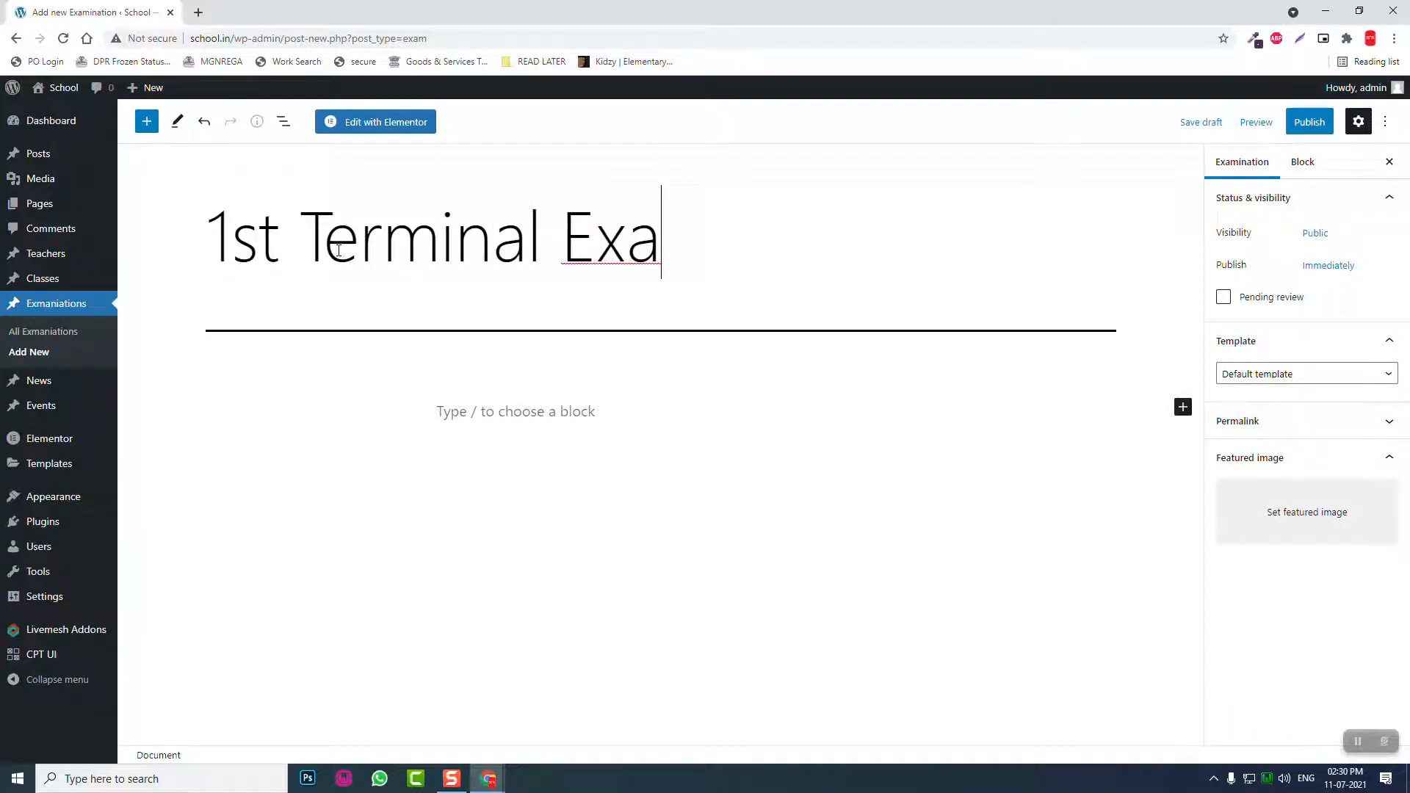
{"action": "type", "text": "min"}
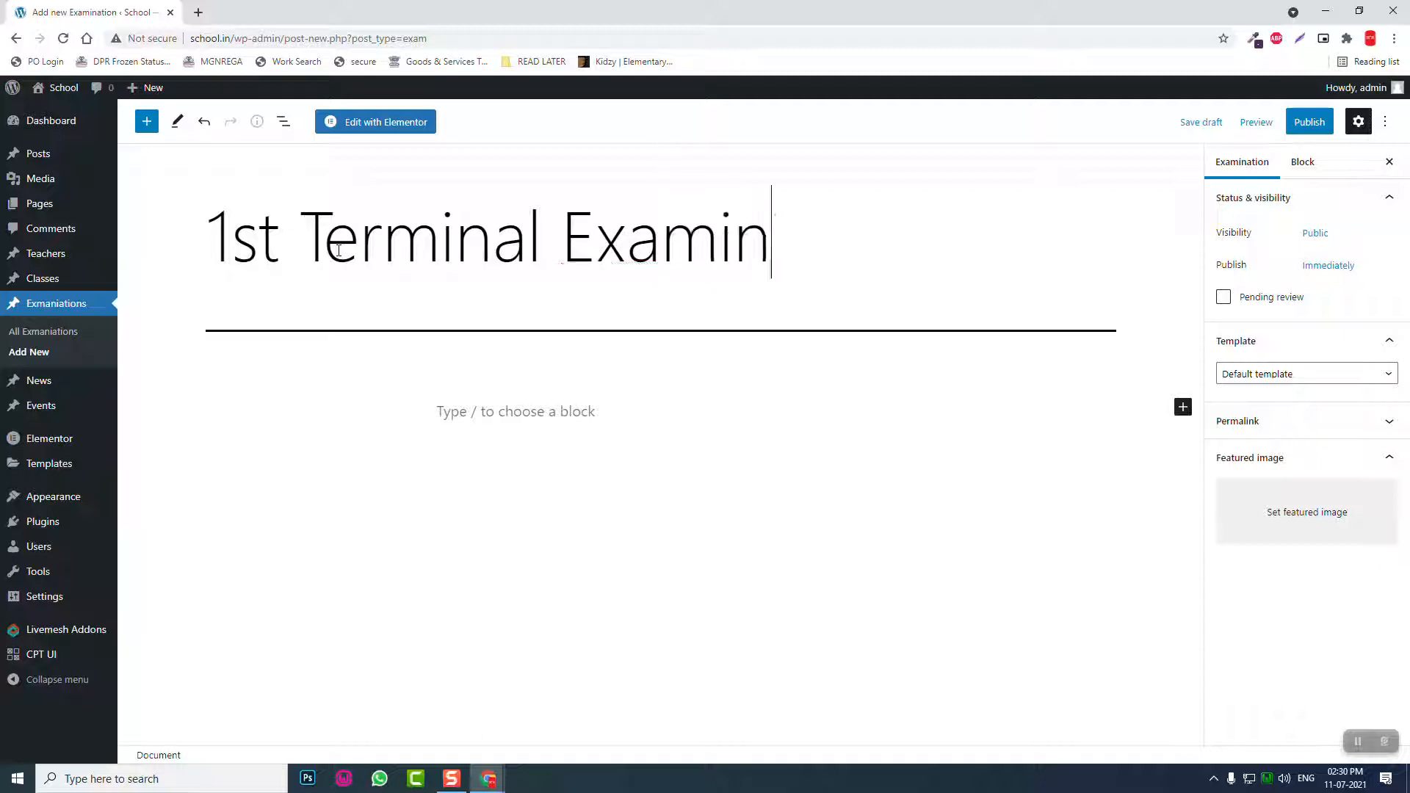
{"action": "type", "text": "ation 2021"}
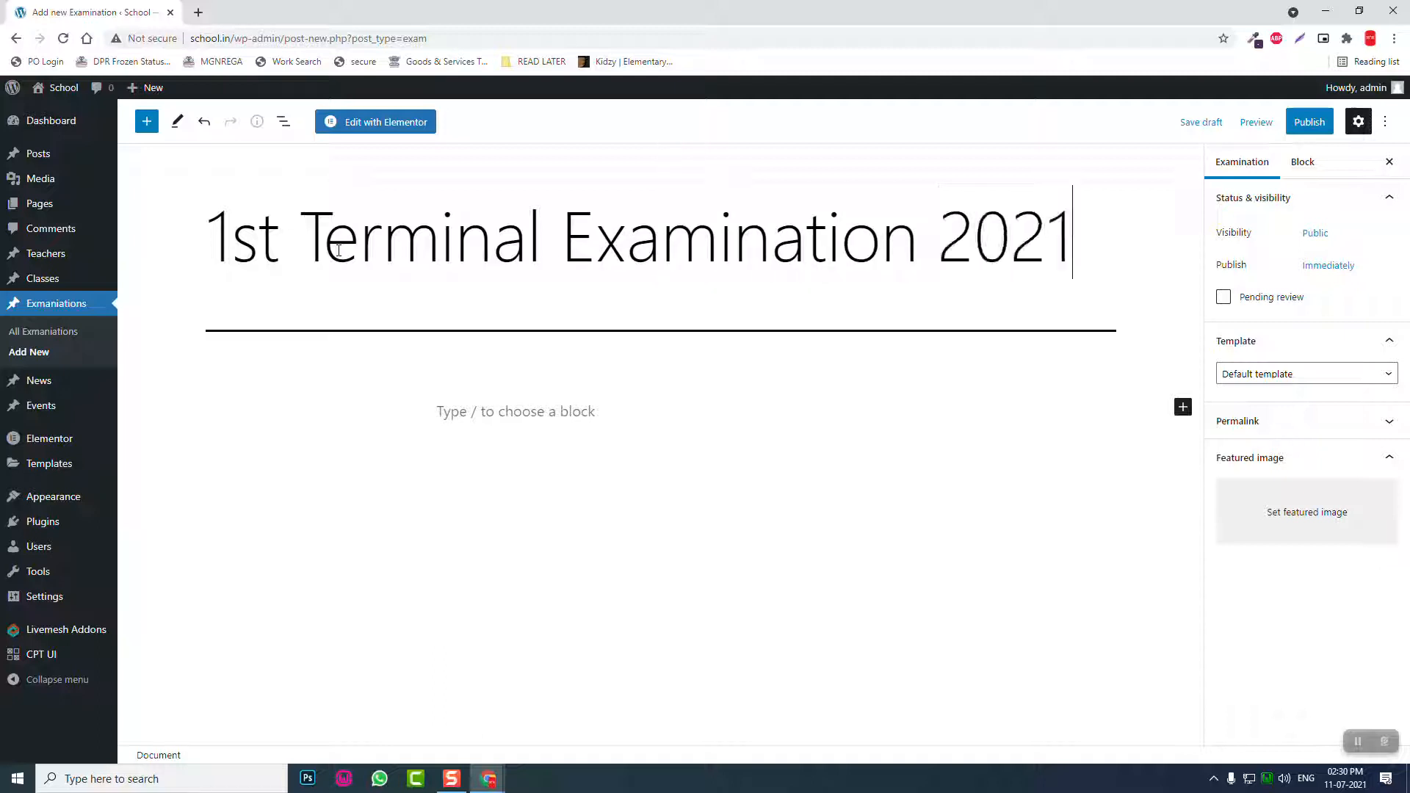
- Open the featured image selection for the examination and search Unsplash for "exam" in a new browser tab
{"action": "left_click", "coordinate": [1284, 511]}
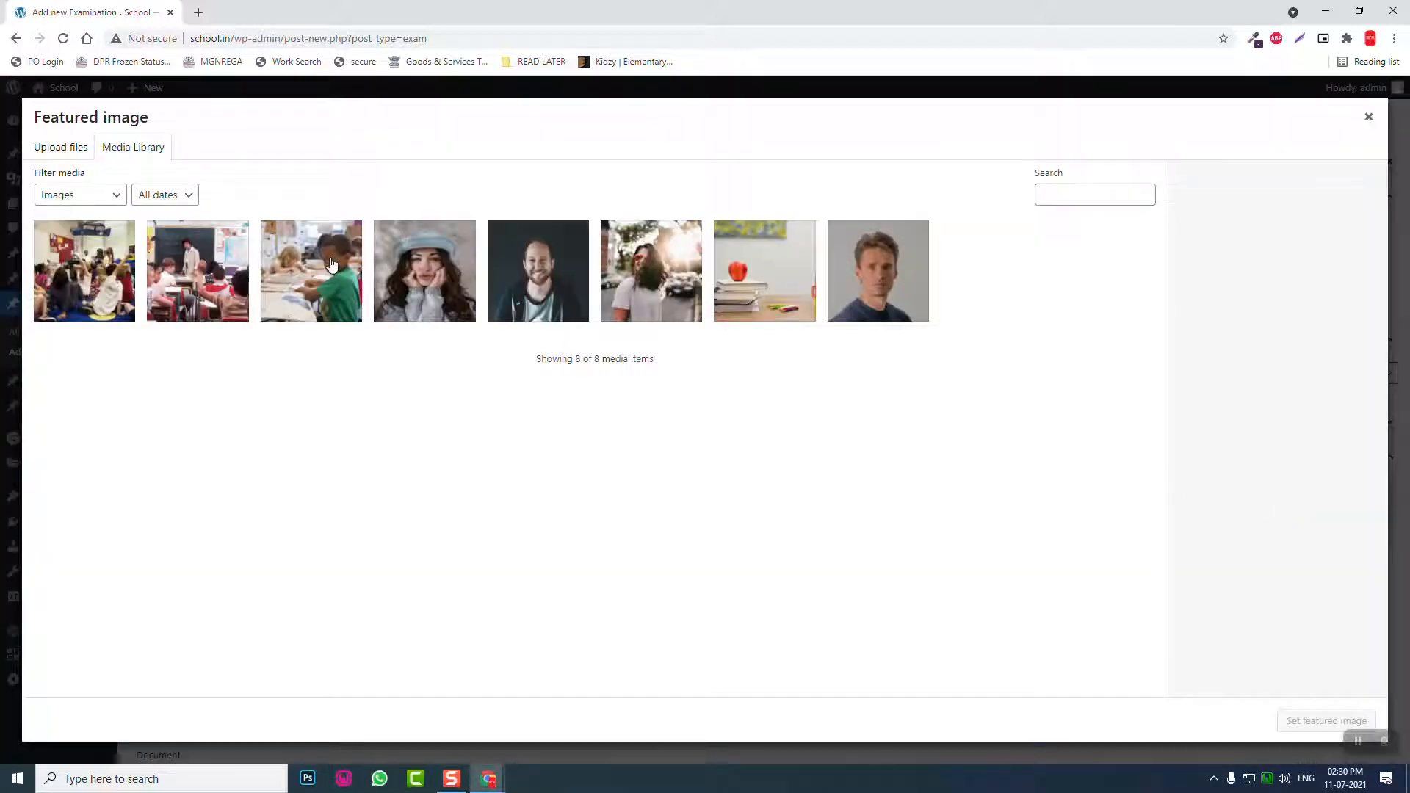
{"action": "left_click", "coordinate": [198, 11]}
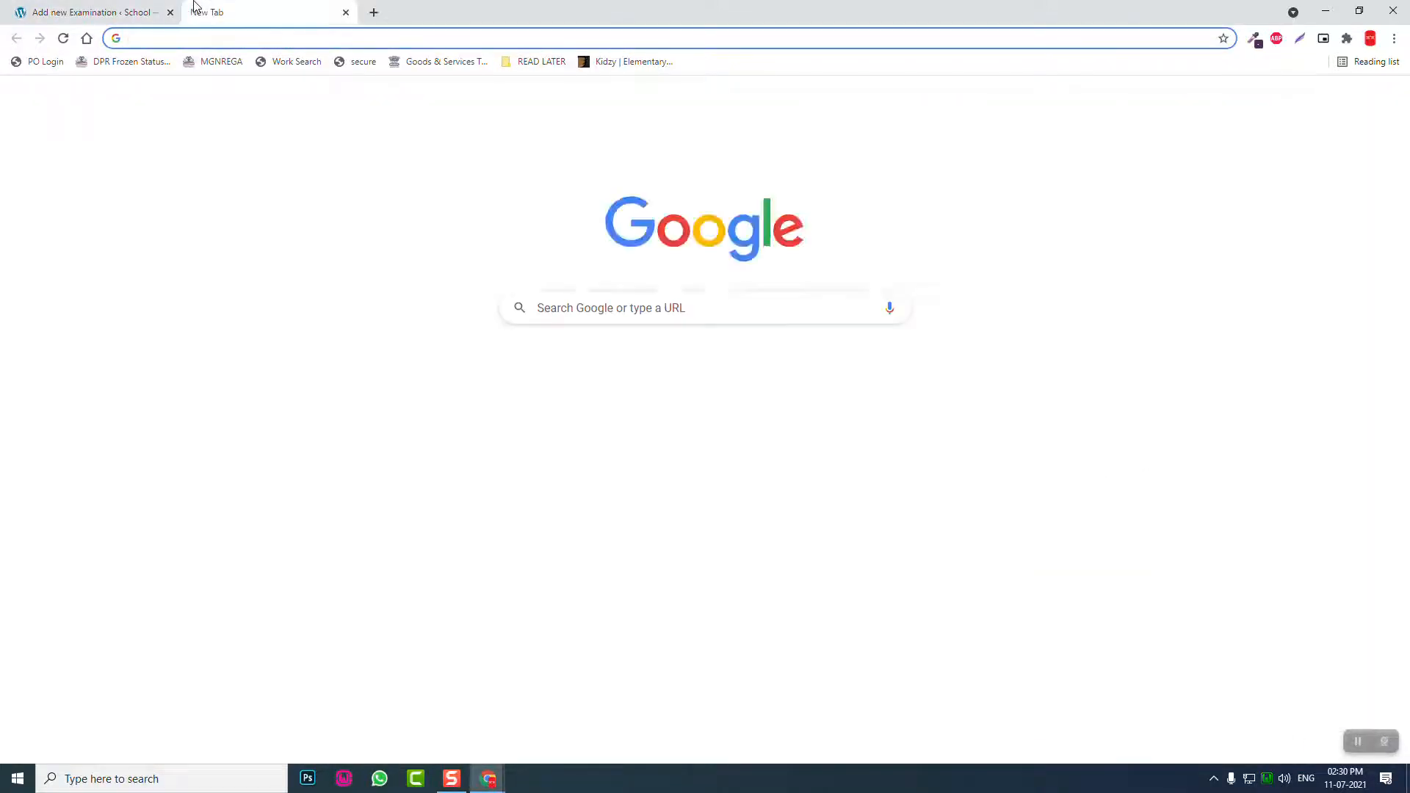
{"action": "type", "text": "un"}
{"action": "key", "text": "Return"}
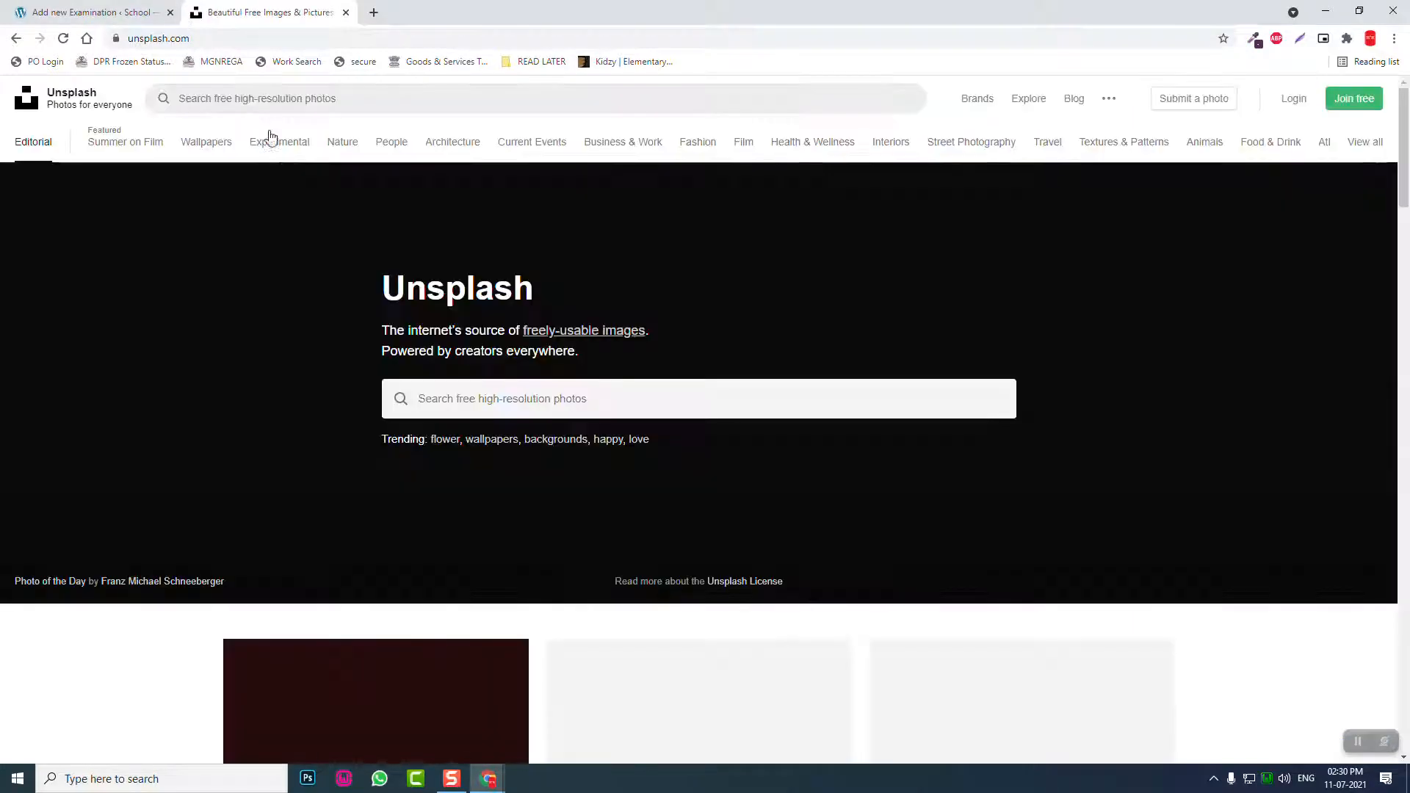
{"action": "left_click", "coordinate": [497, 401]}
{"action": "type", "text": "exam"}
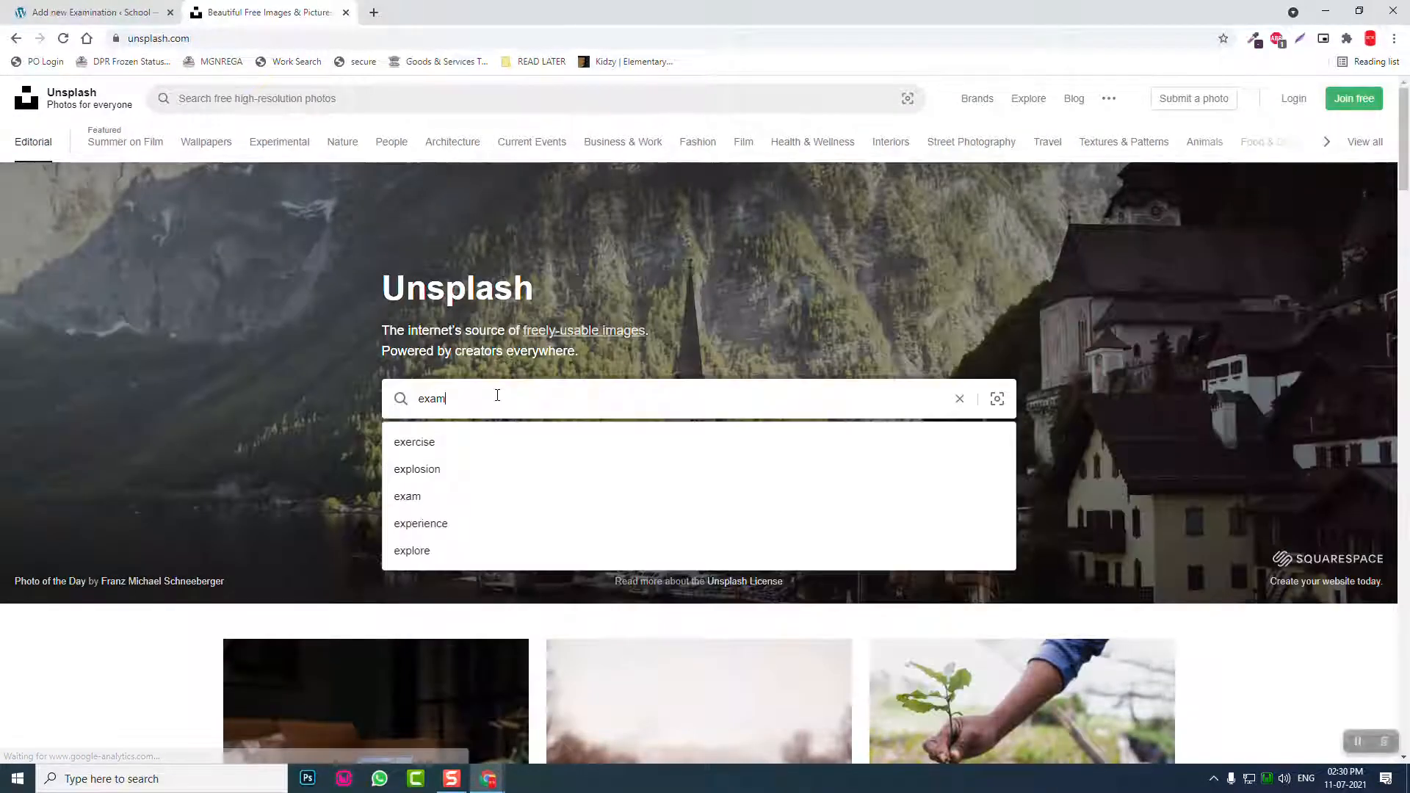
{"action": "key", "text": "Return"}
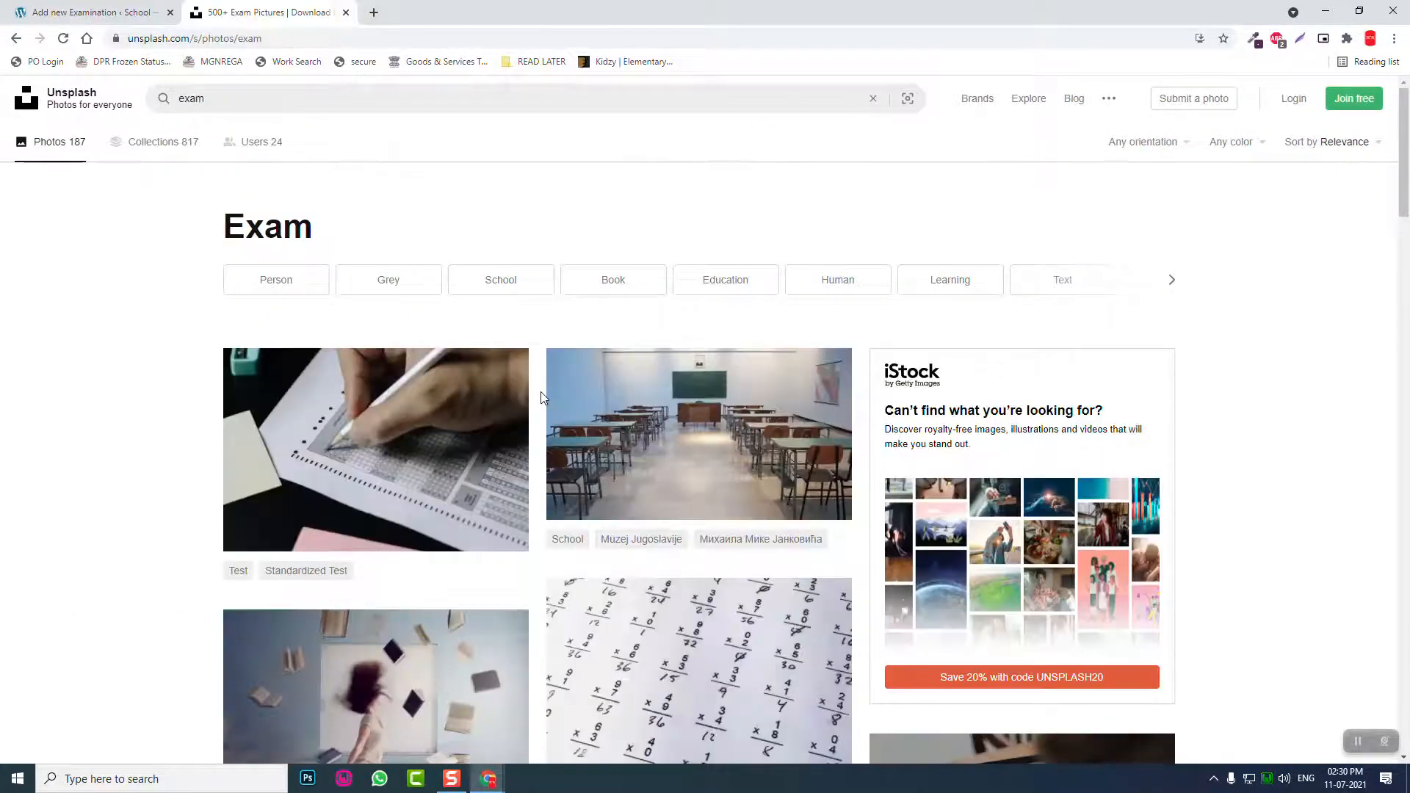
- Download the photo of two students writing at a desk from the exam search results
{"action": "scroll", "coordinate": [544, 399], "scroll_direction": "down", "scroll_amount": 2}
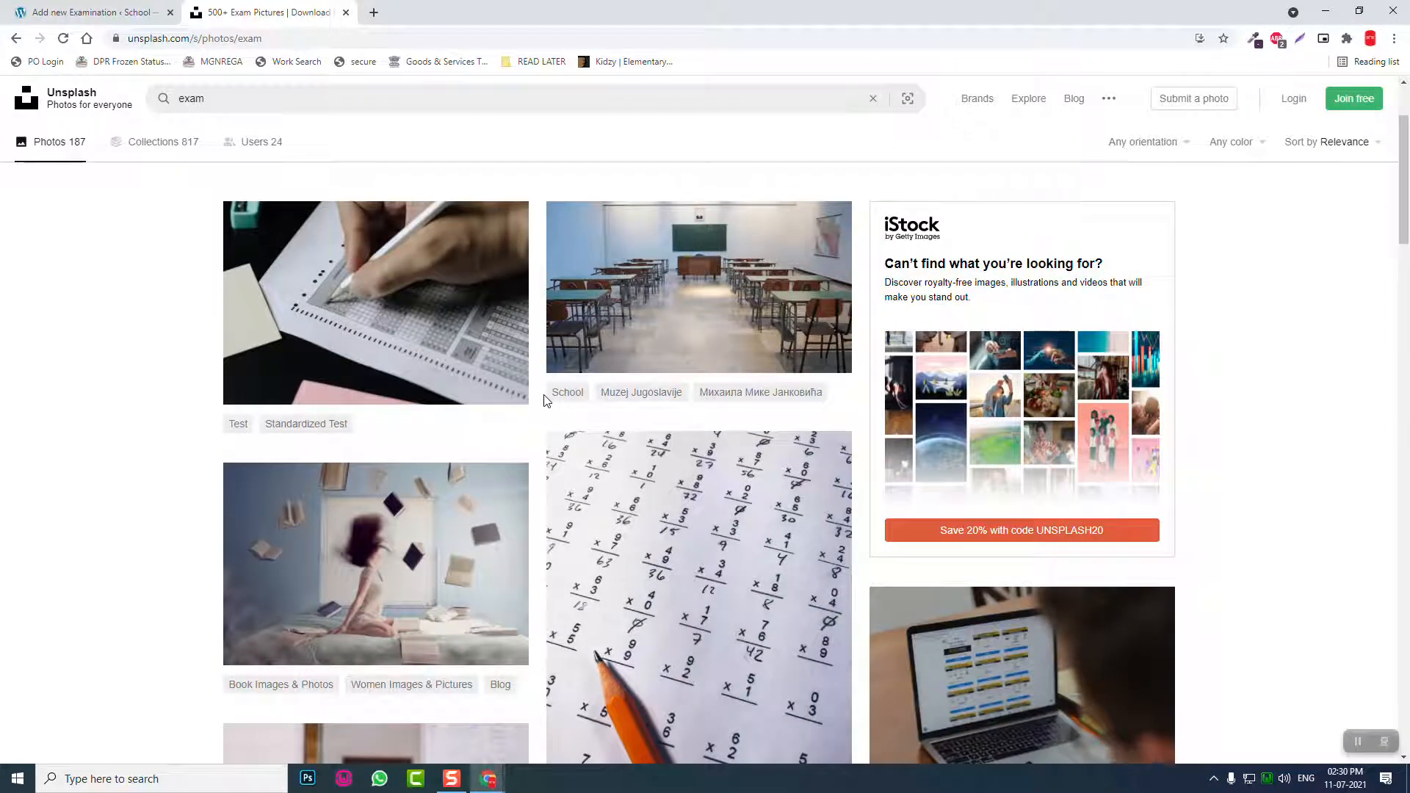
{"action": "scroll", "coordinate": [546, 401], "scroll_direction": "down", "scroll_amount": 4}
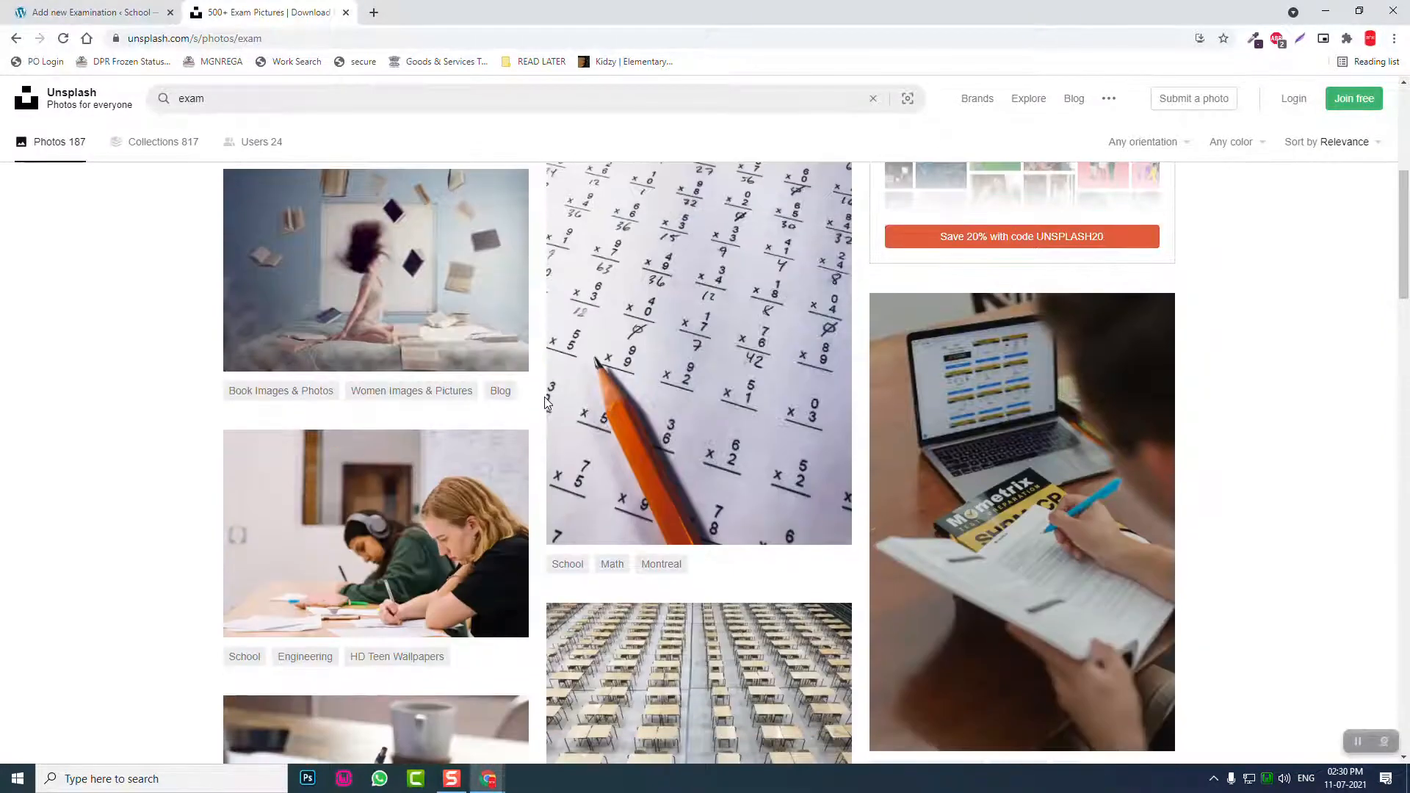
{"action": "left_click", "coordinate": [363, 545]}
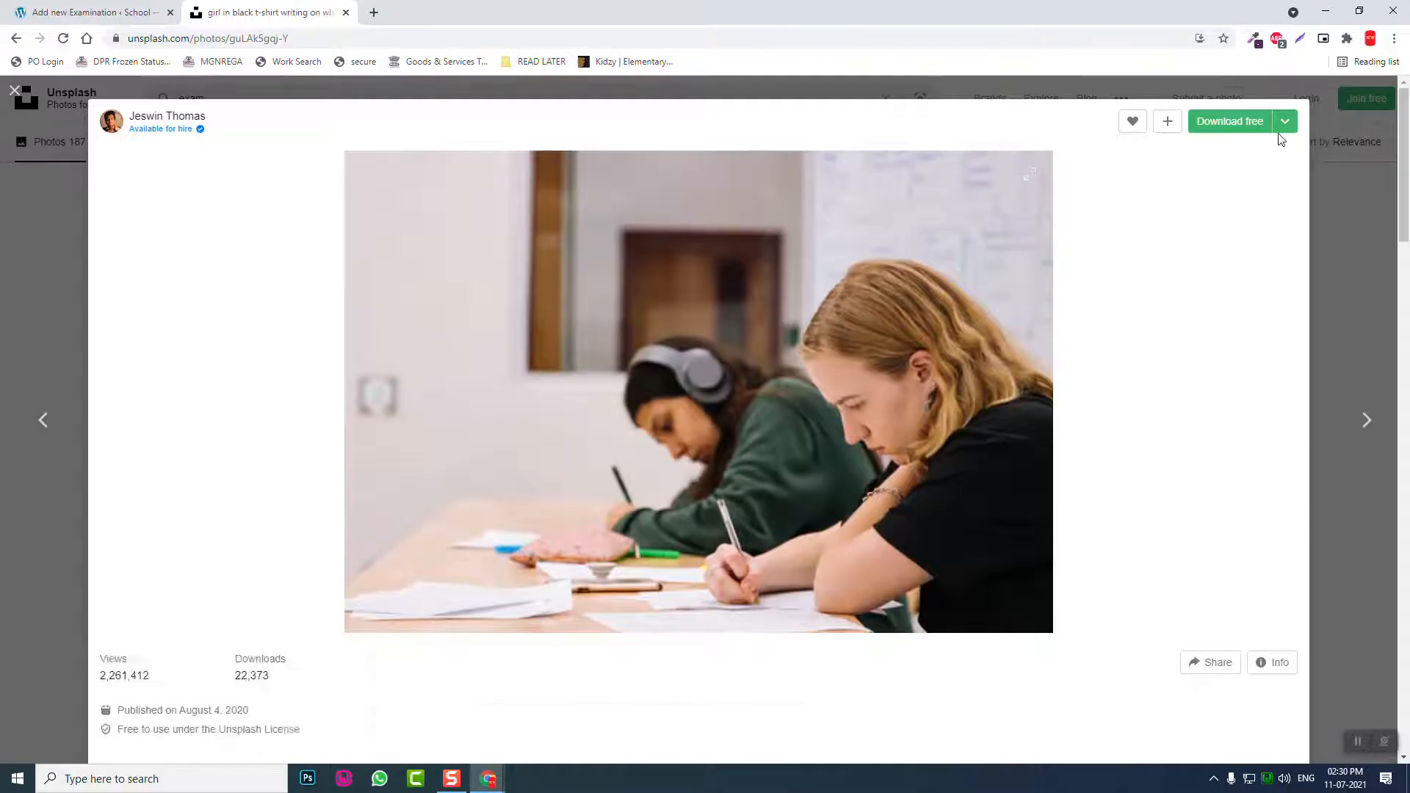
{"action": "left_click", "coordinate": [1284, 124]}
{"action": "left_click", "coordinate": [1255, 168]}
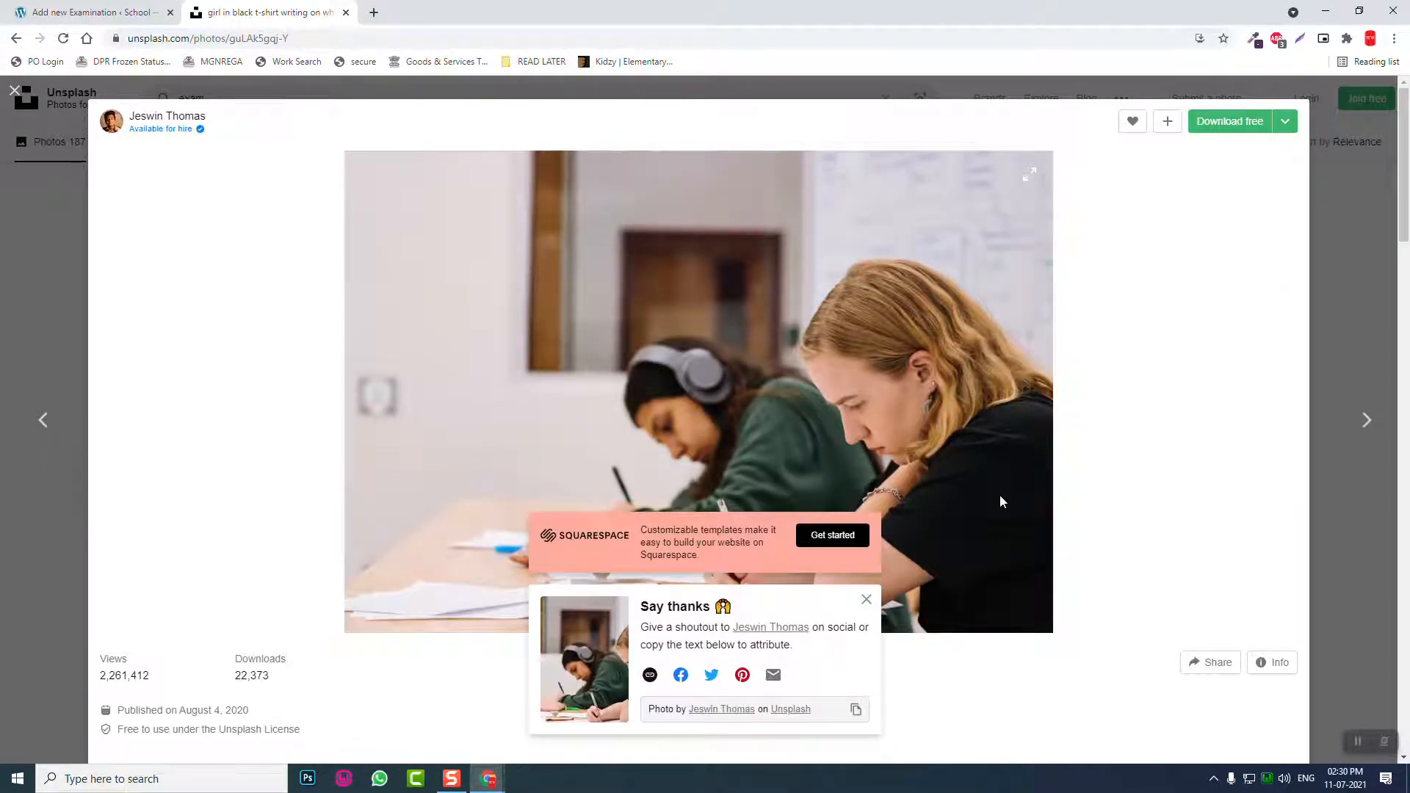
{"action": "left_click", "coordinate": [867, 685]}
- Upload the downloaded student photo to the WordPress media library and set it as the examination's featured image
{"action": "left_click", "coordinate": [88, 12]}
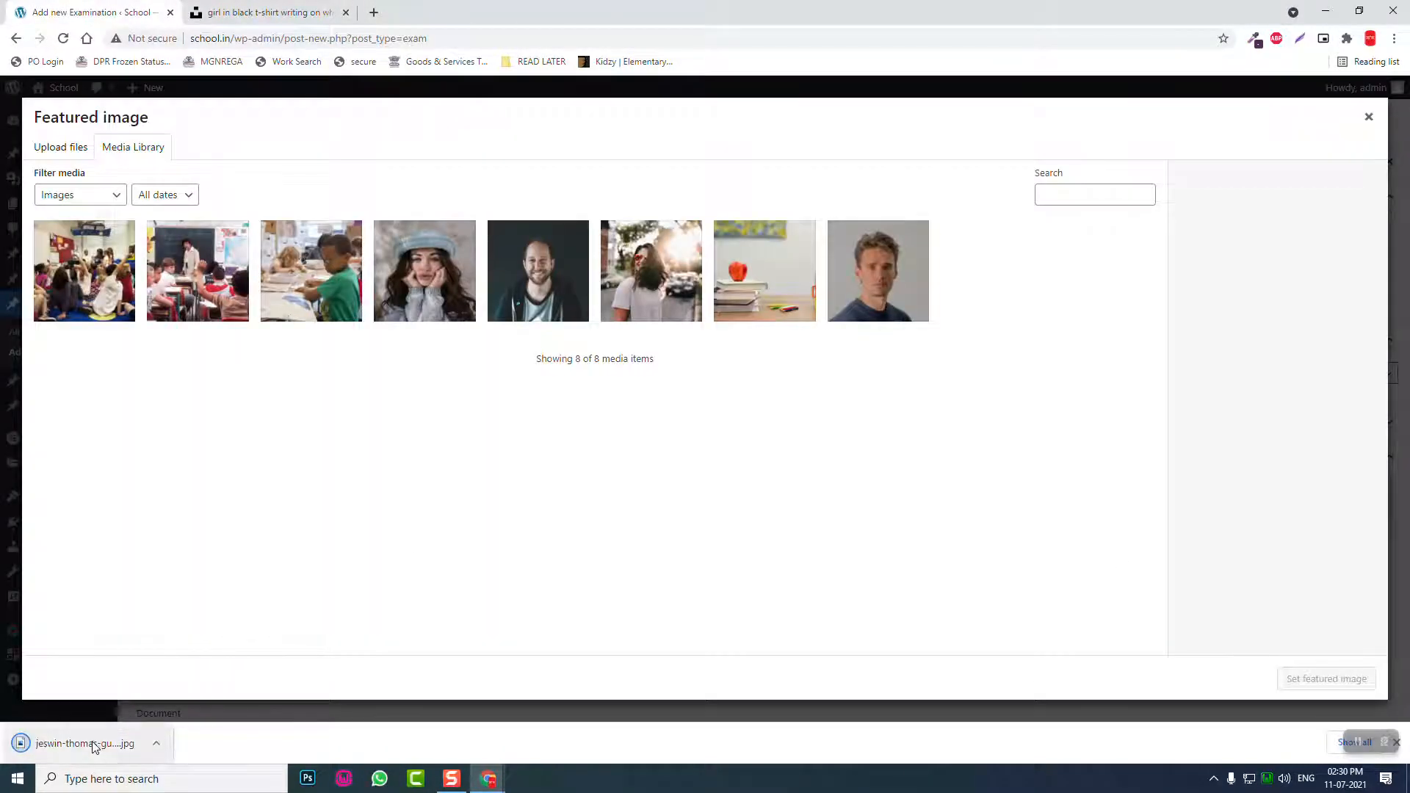
{"action": "left_click_drag", "start_coordinate": [95, 745], "coordinate": [309, 507]}
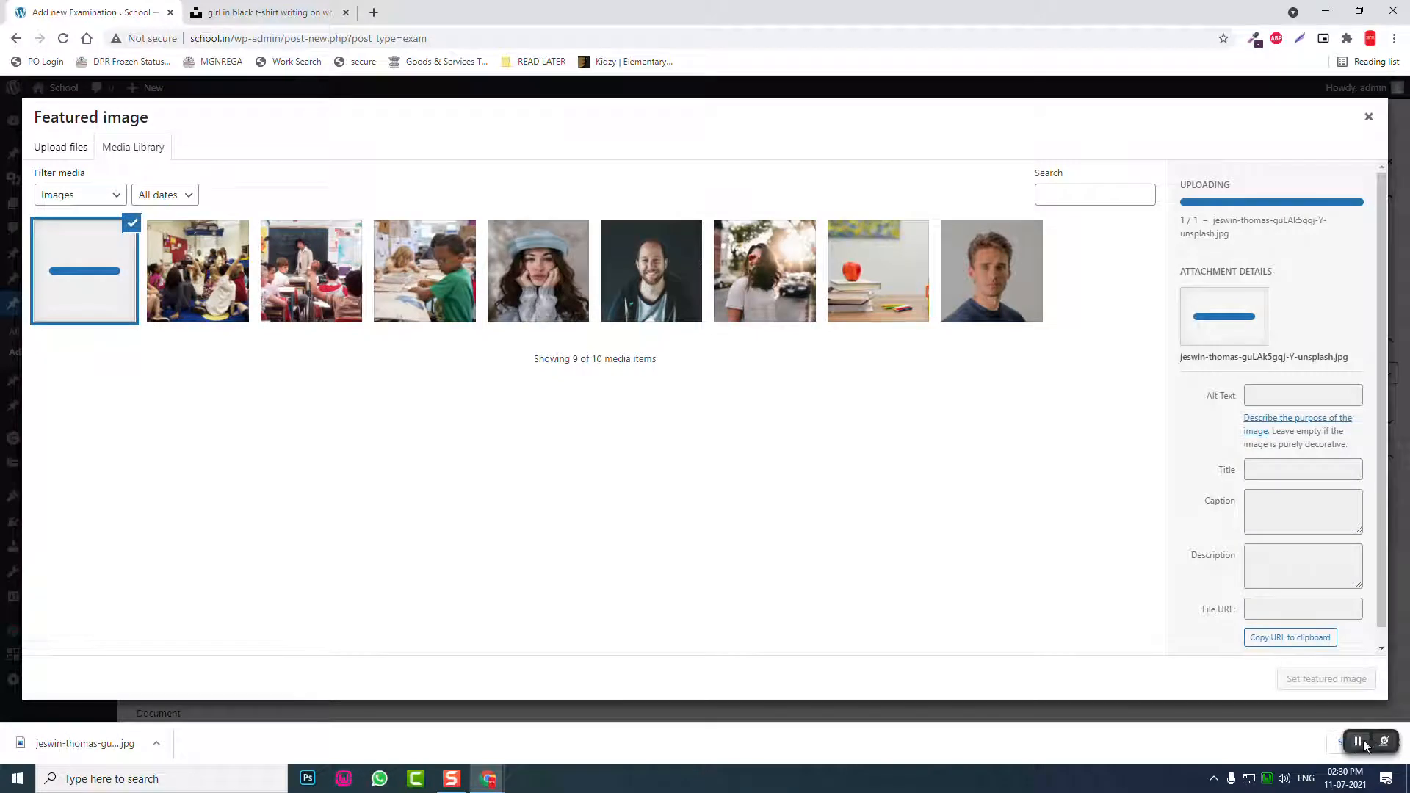
{"action": "left_click", "coordinate": [1323, 682]}
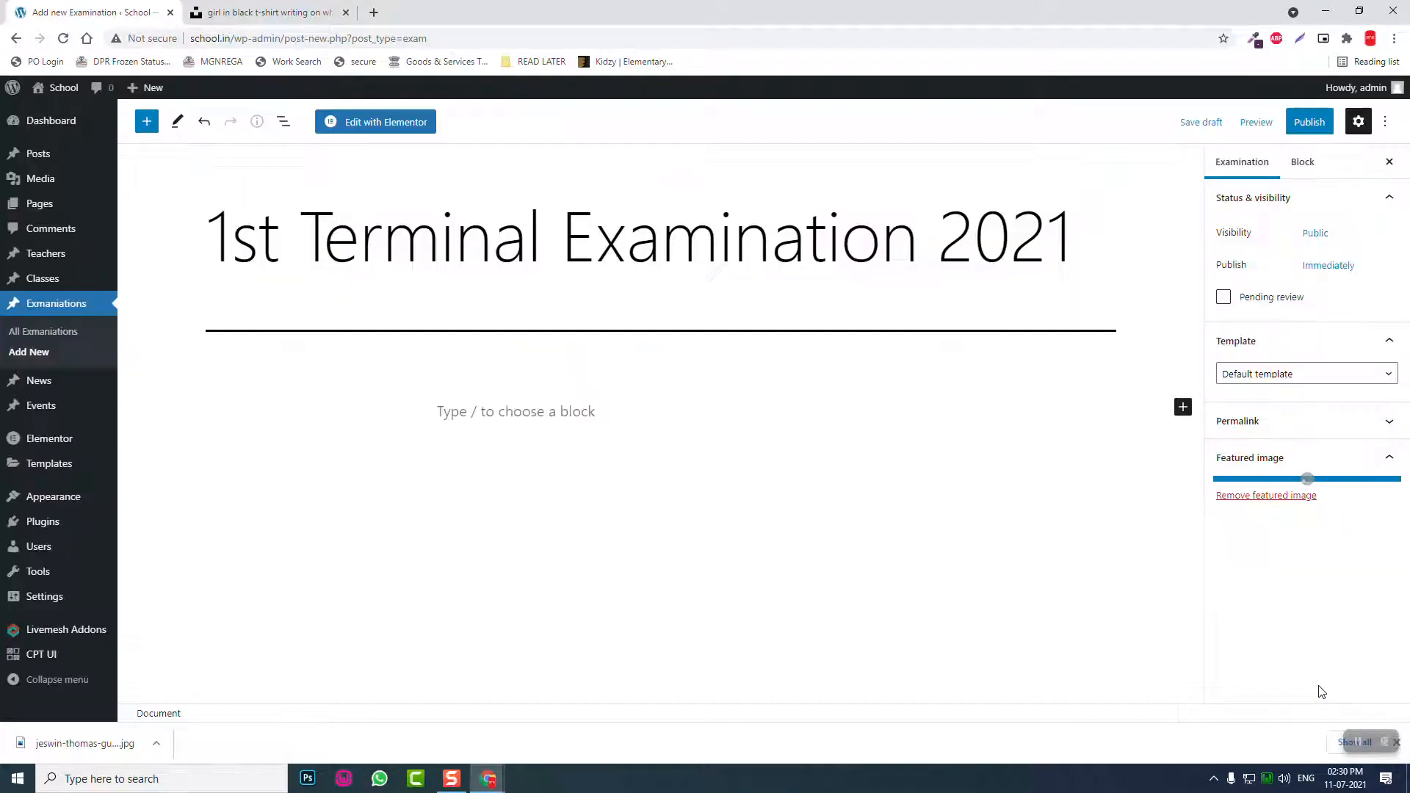
- Set the examination's template to Elementor Full Width and publish it
{"action": "left_click", "coordinate": [1271, 374]}
{"action": "left_click", "coordinate": [1286, 427]}
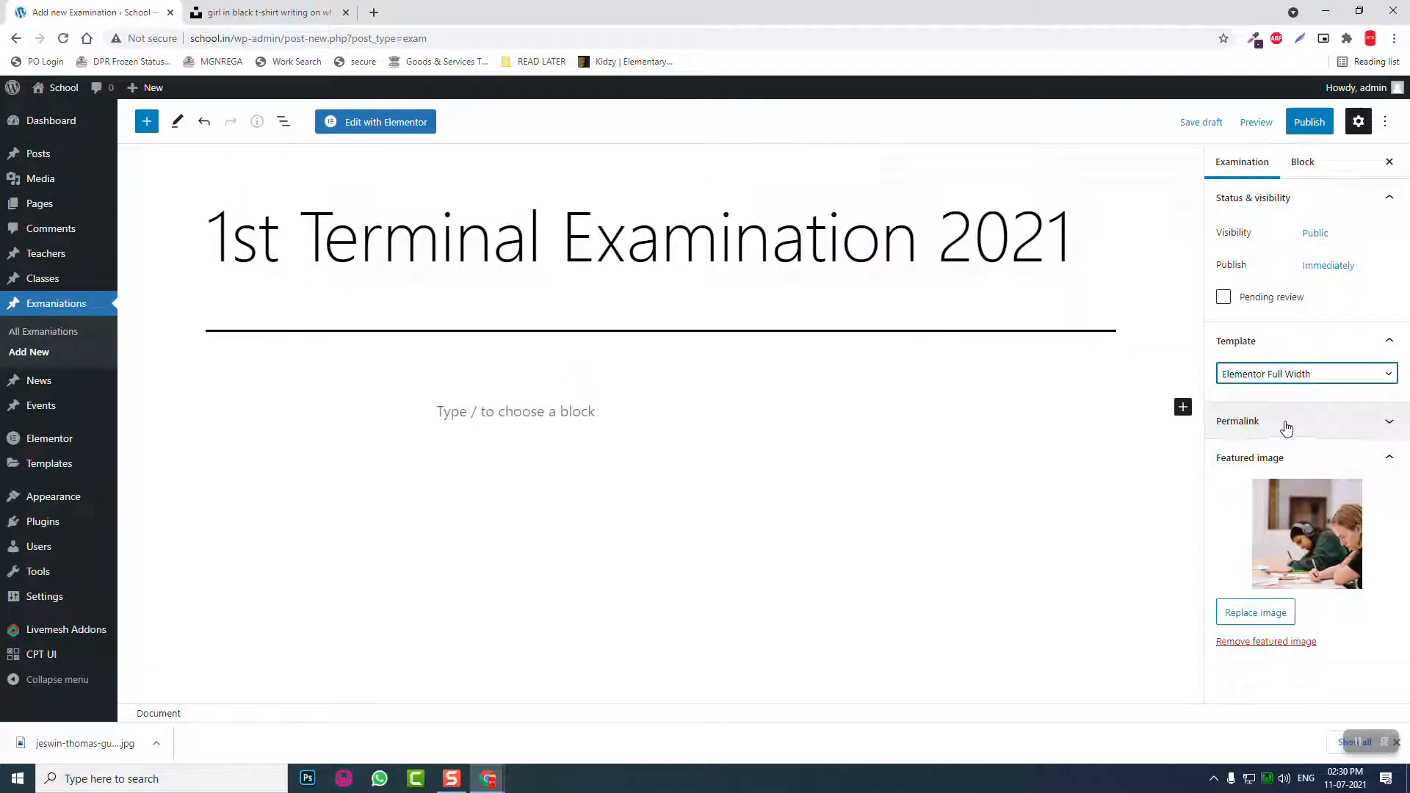
{"action": "left_click", "coordinate": [1312, 124]}
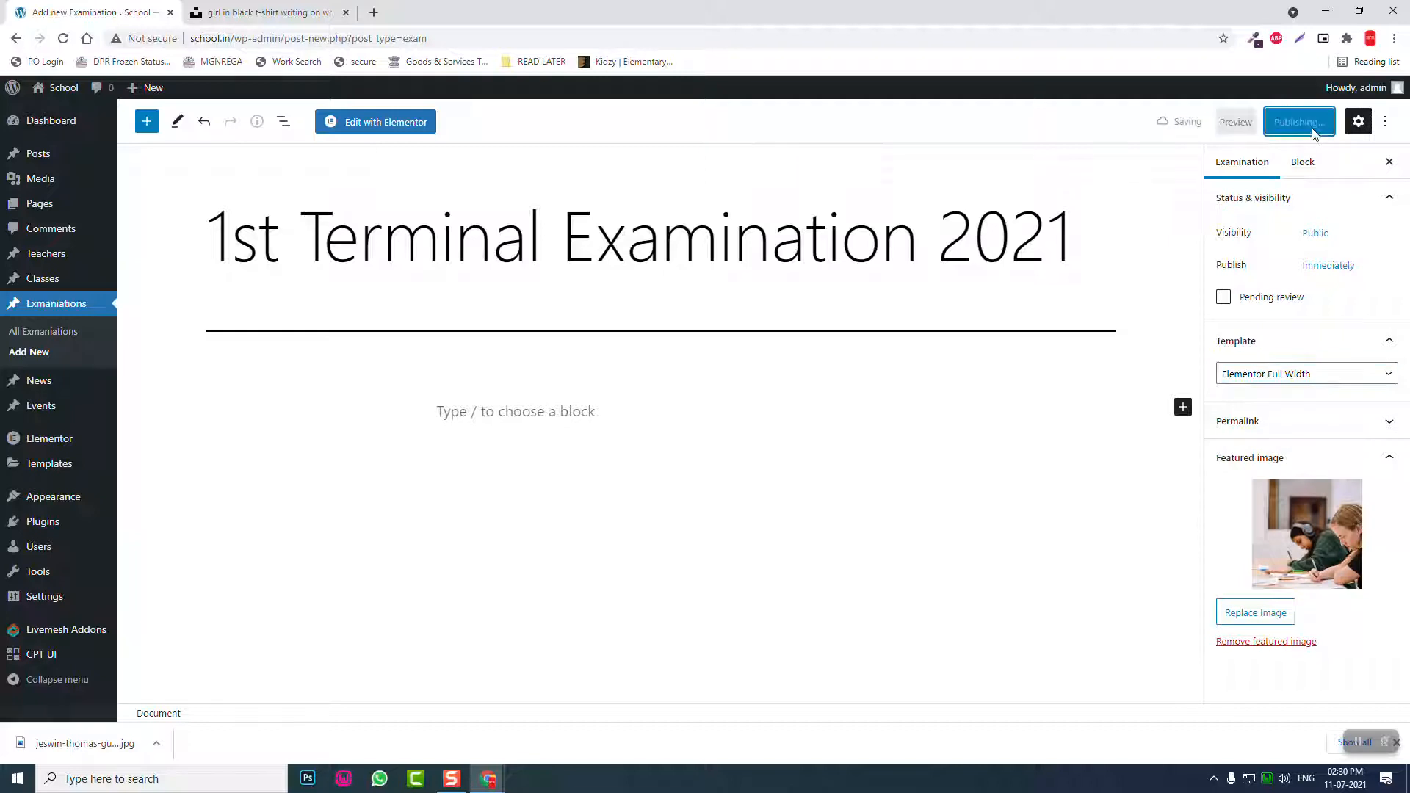
- Open the examination in Elementor and insert the saved Class Details template without importing its document settings
{"action": "left_click", "coordinate": [387, 131]}
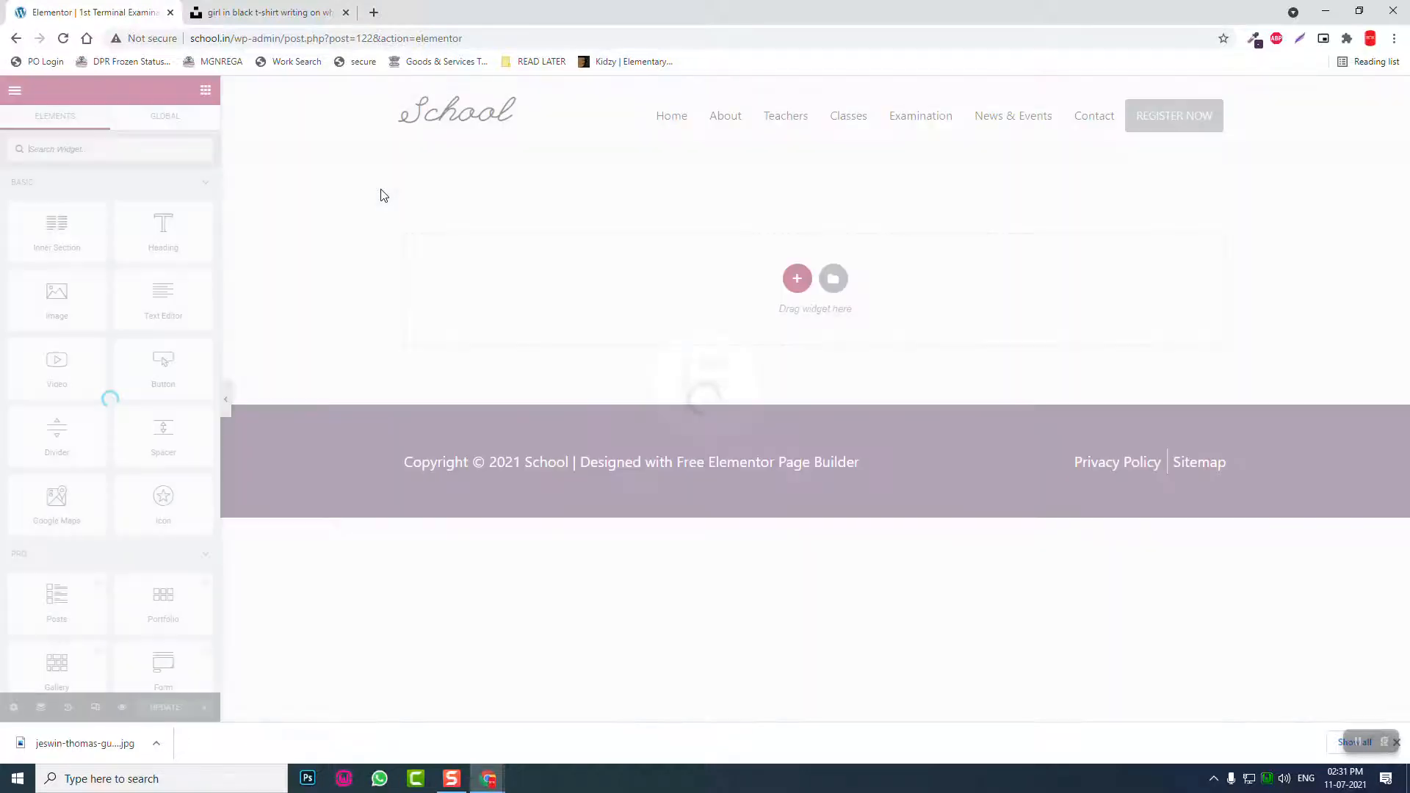
{"action": "left_click", "coordinate": [833, 278]}
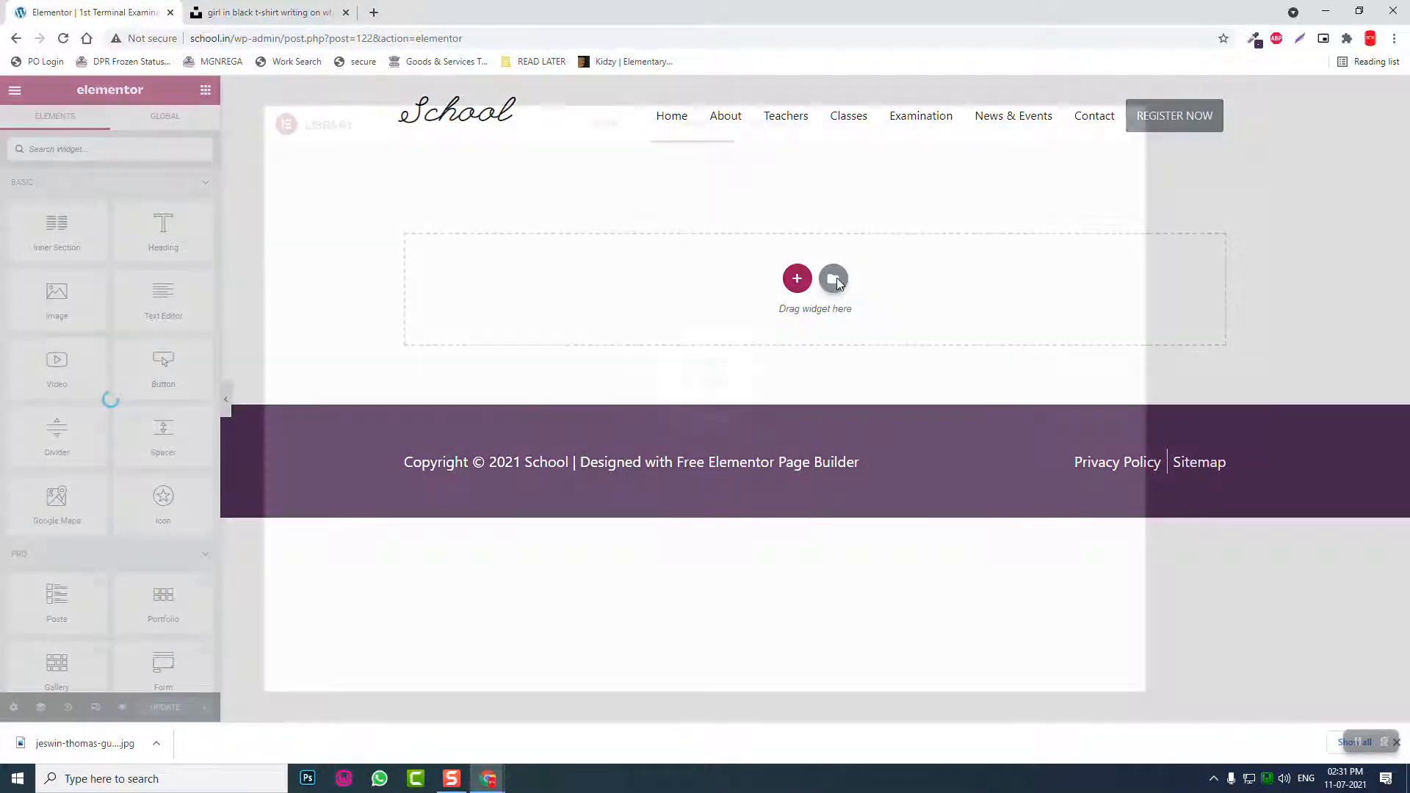
{"action": "left_click", "coordinate": [788, 138]}
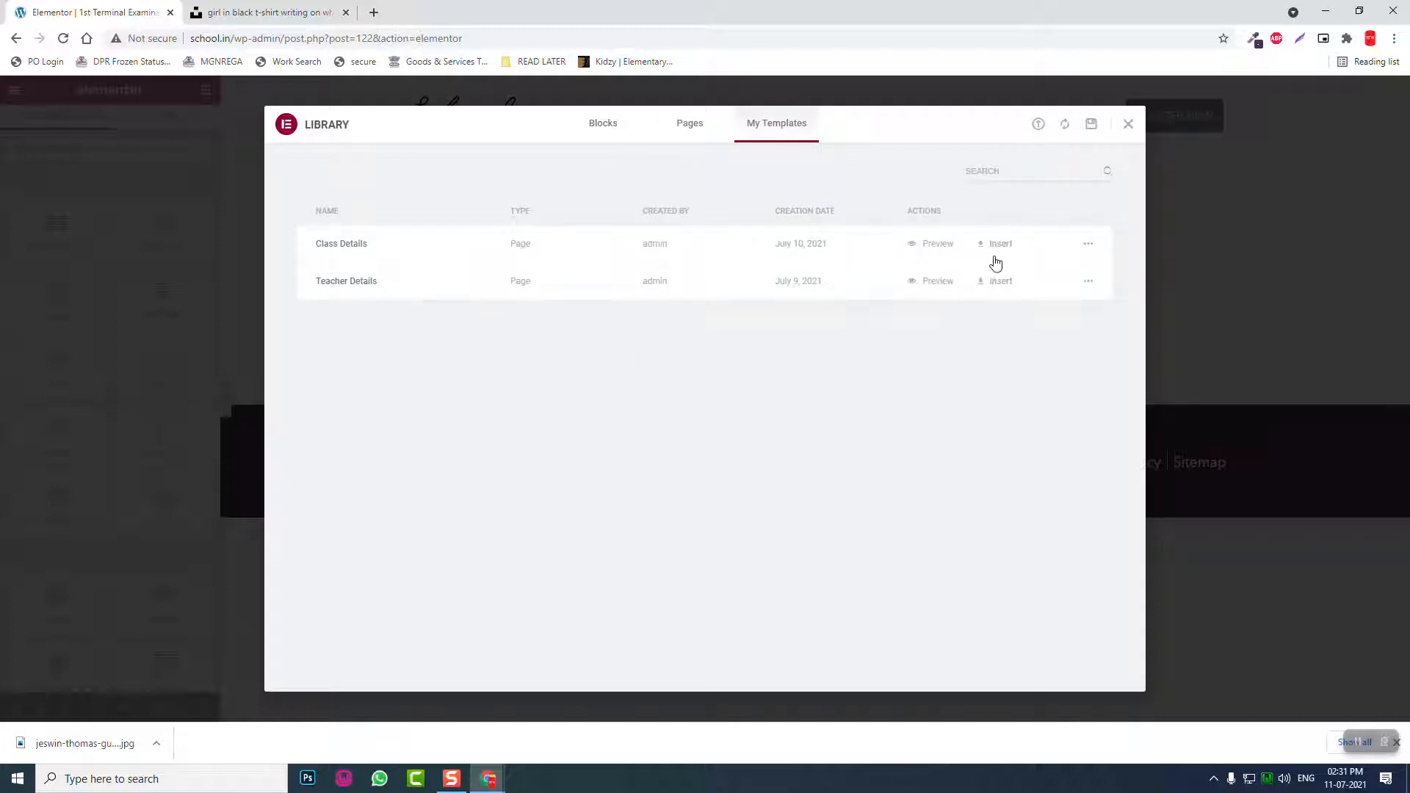
{"action": "left_click", "coordinate": [1002, 244]}
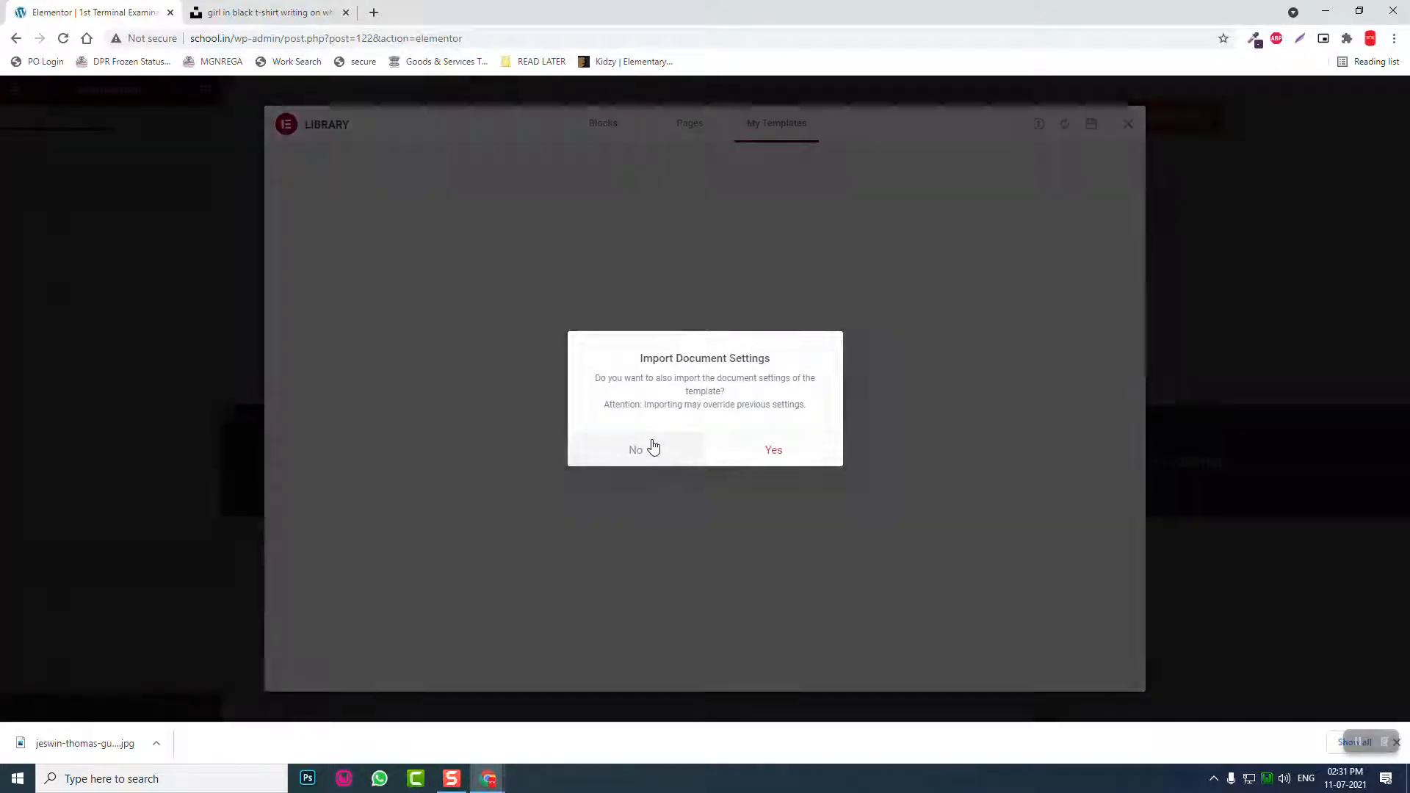
{"action": "left_click", "coordinate": [653, 447]}
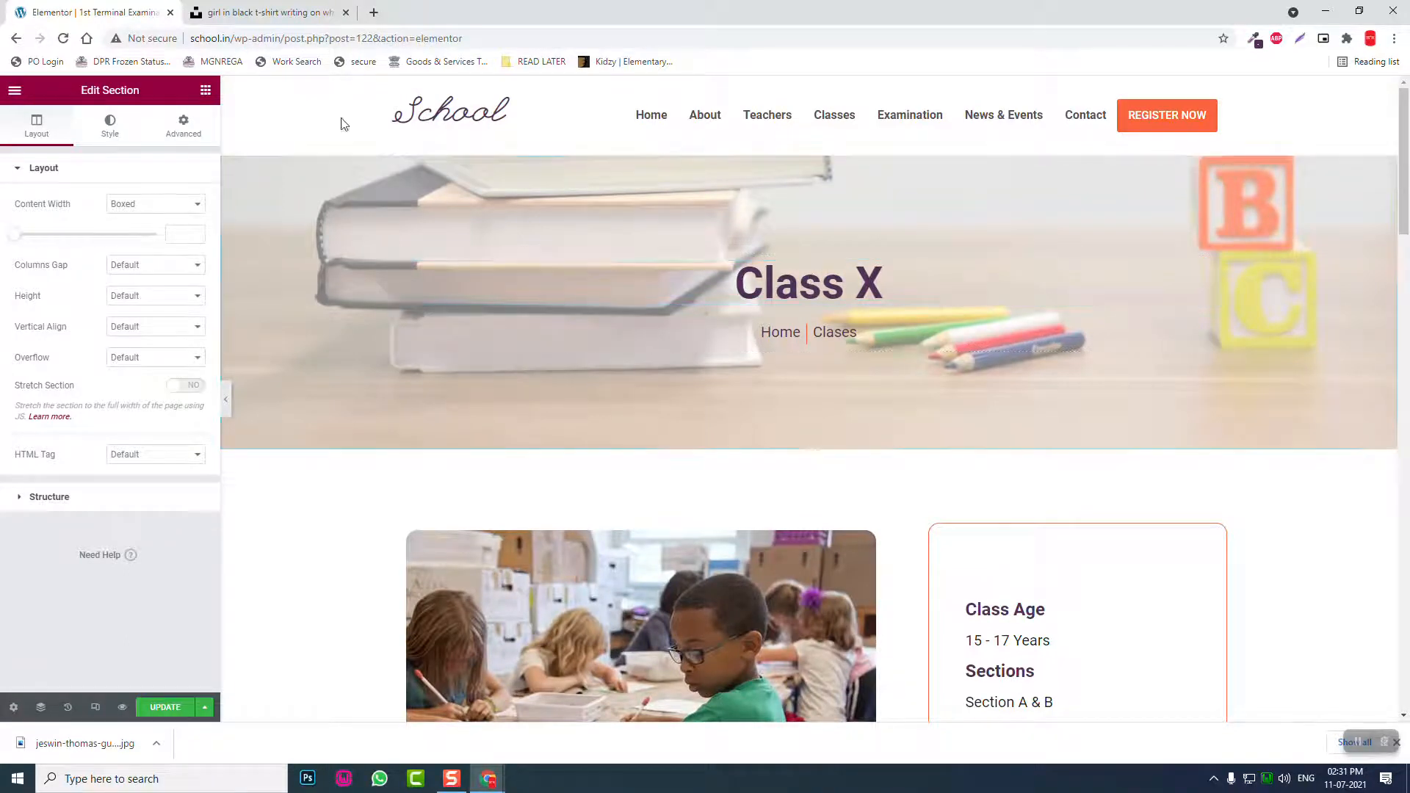
- Add a Page Title widget below the Class X heading in the banner and center-align it
{"action": "left_click", "coordinate": [206, 90]}
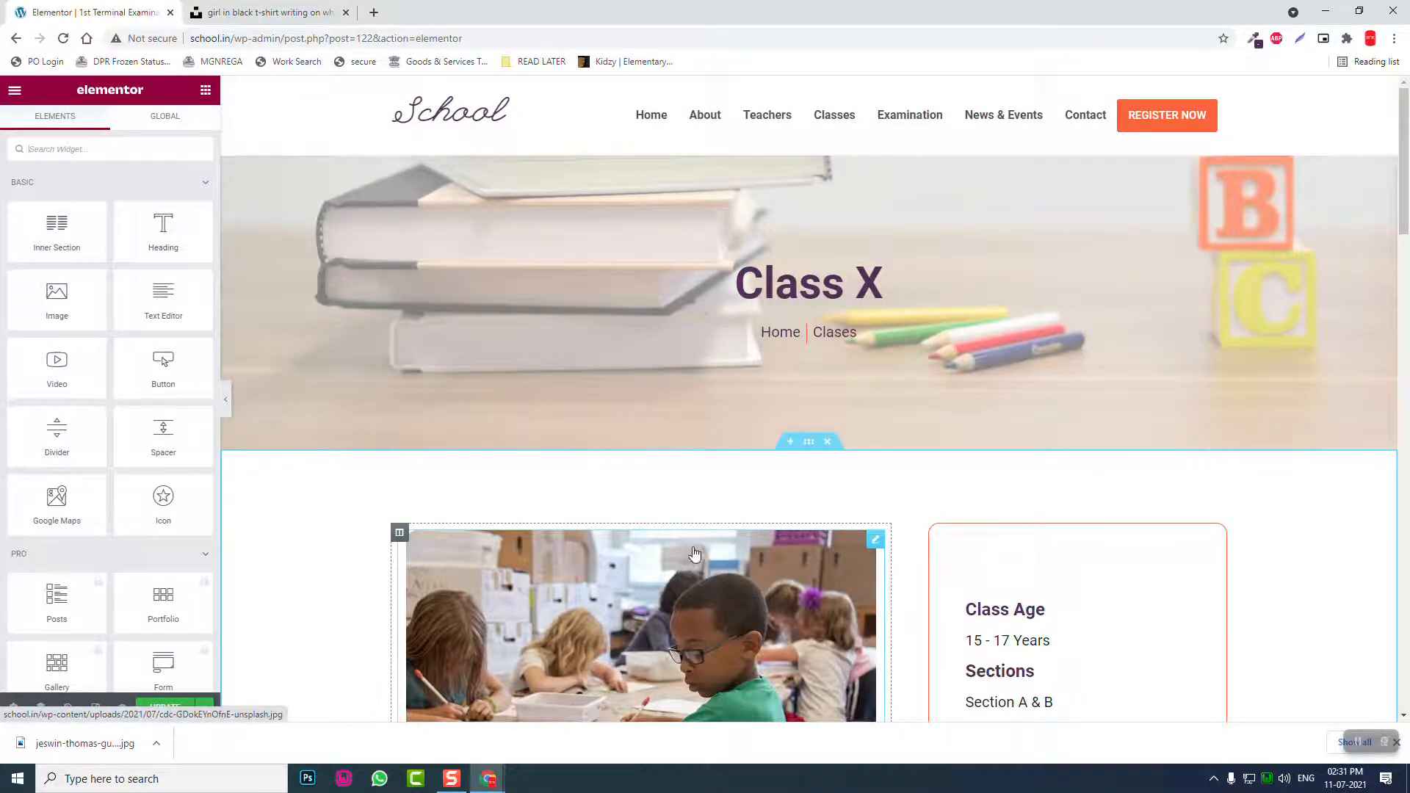
{"action": "scroll", "coordinate": [984, 592], "scroll_direction": "down", "scroll_amount": 4}
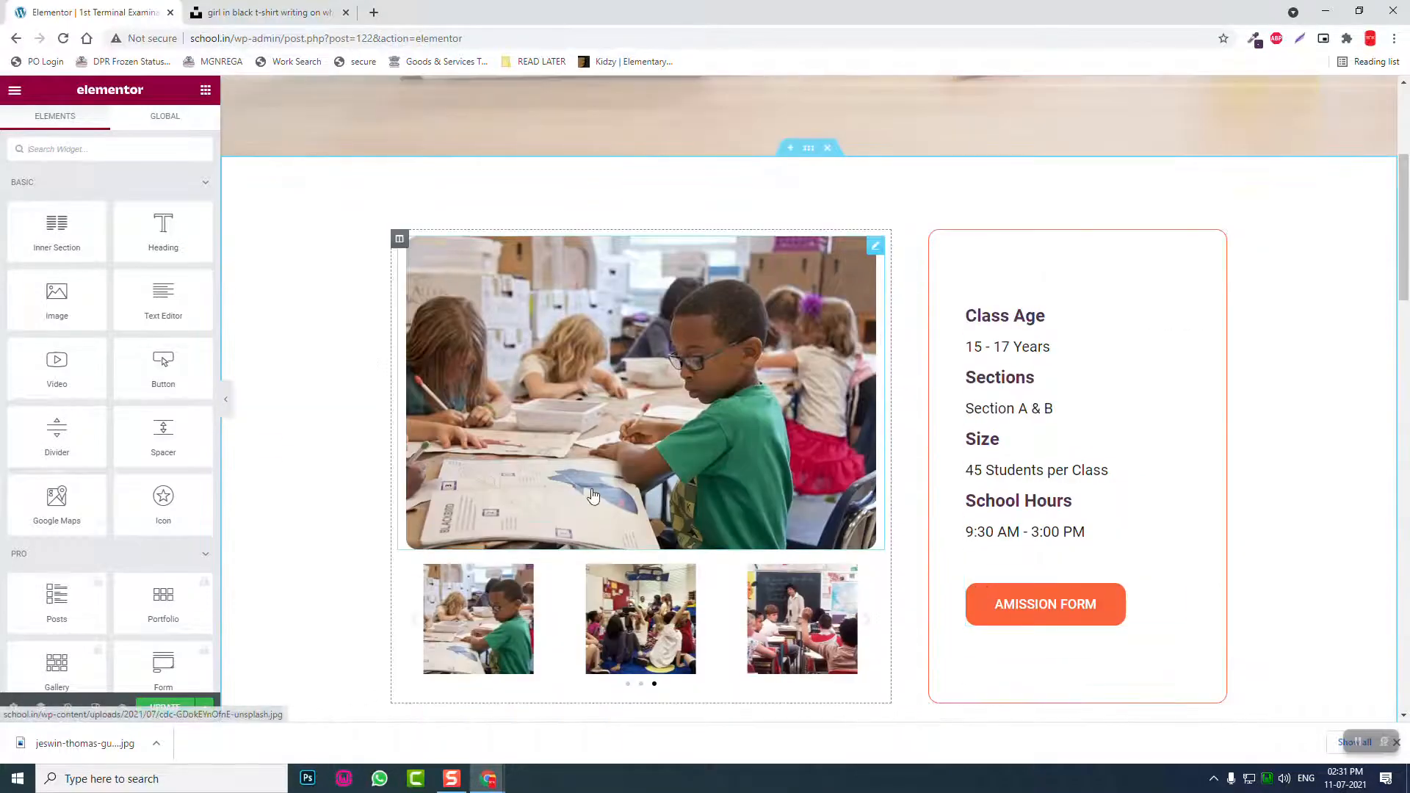
{"action": "scroll", "coordinate": [594, 496], "scroll_direction": "up", "scroll_amount": 3}
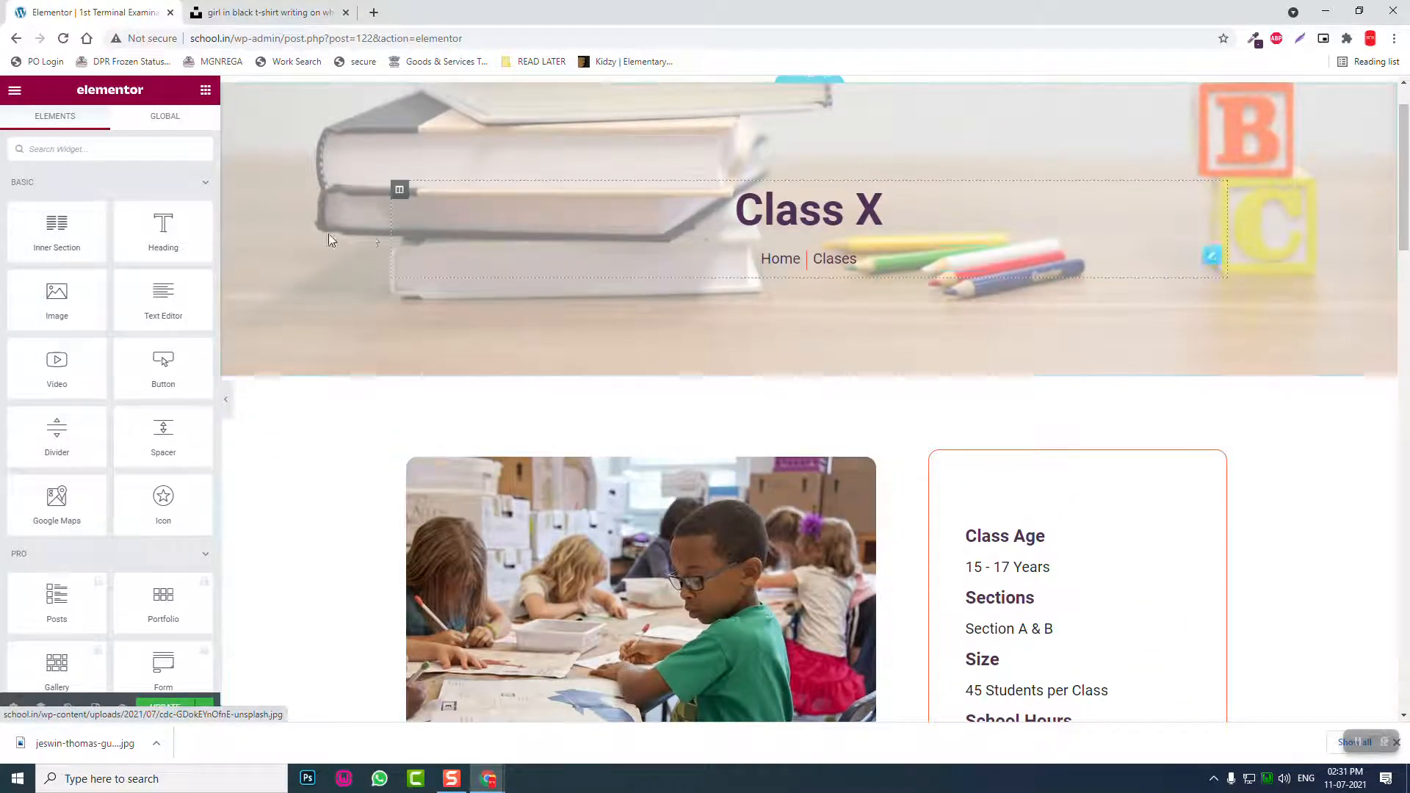
{"action": "left_click", "coordinate": [139, 146]}
{"action": "type", "text": "titl"}
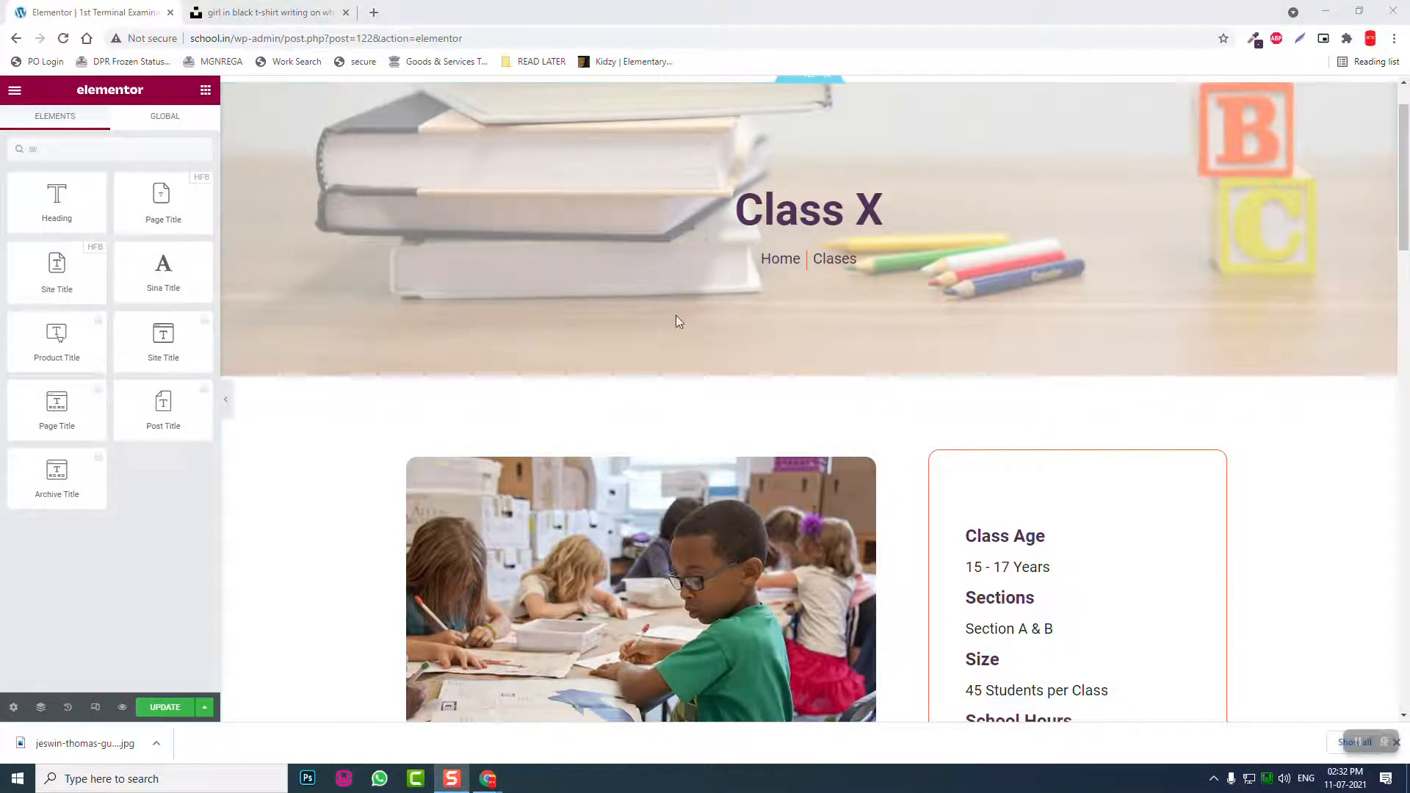
{"action": "left_click_drag", "start_coordinate": [160, 205], "coordinate": [881, 232]}
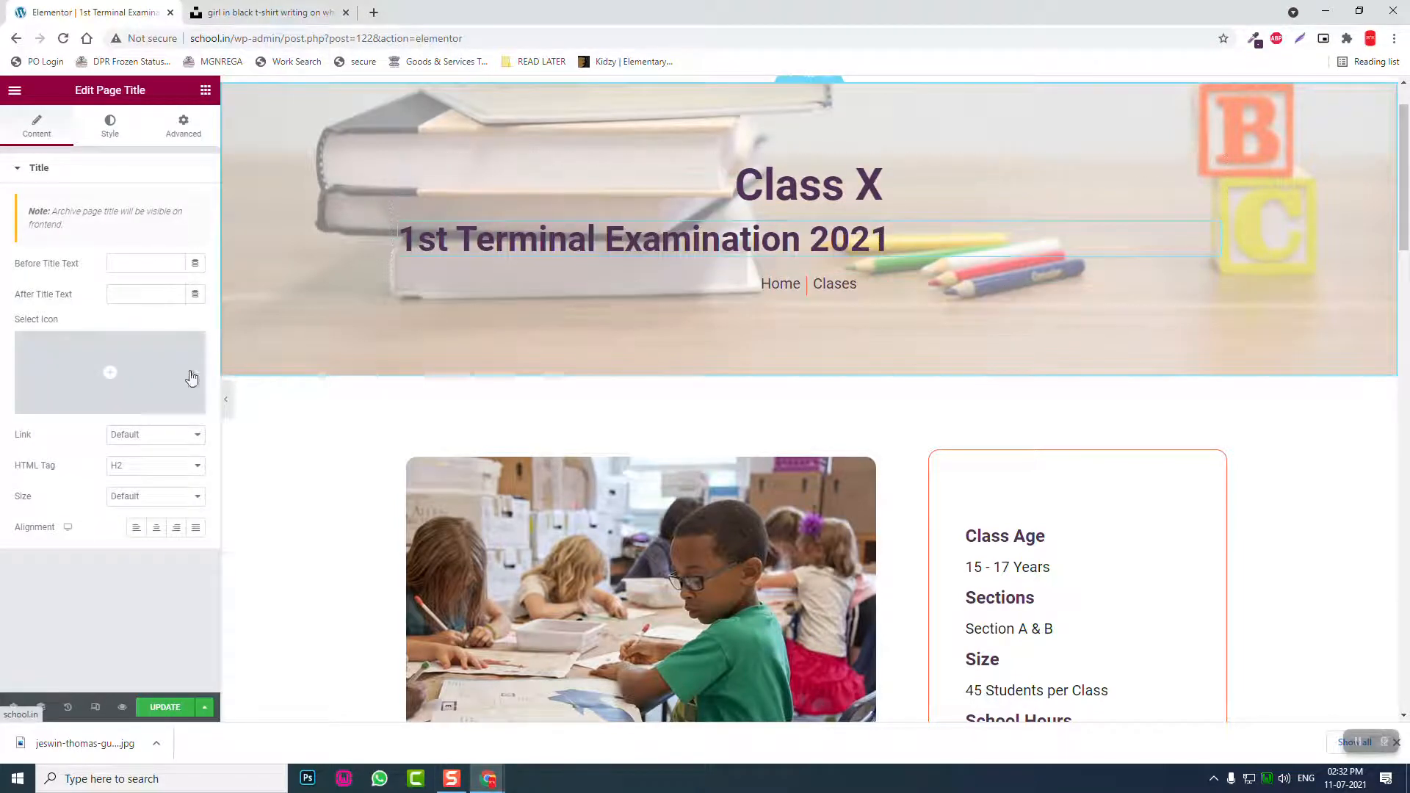
{"action": "left_click", "coordinate": [157, 531]}
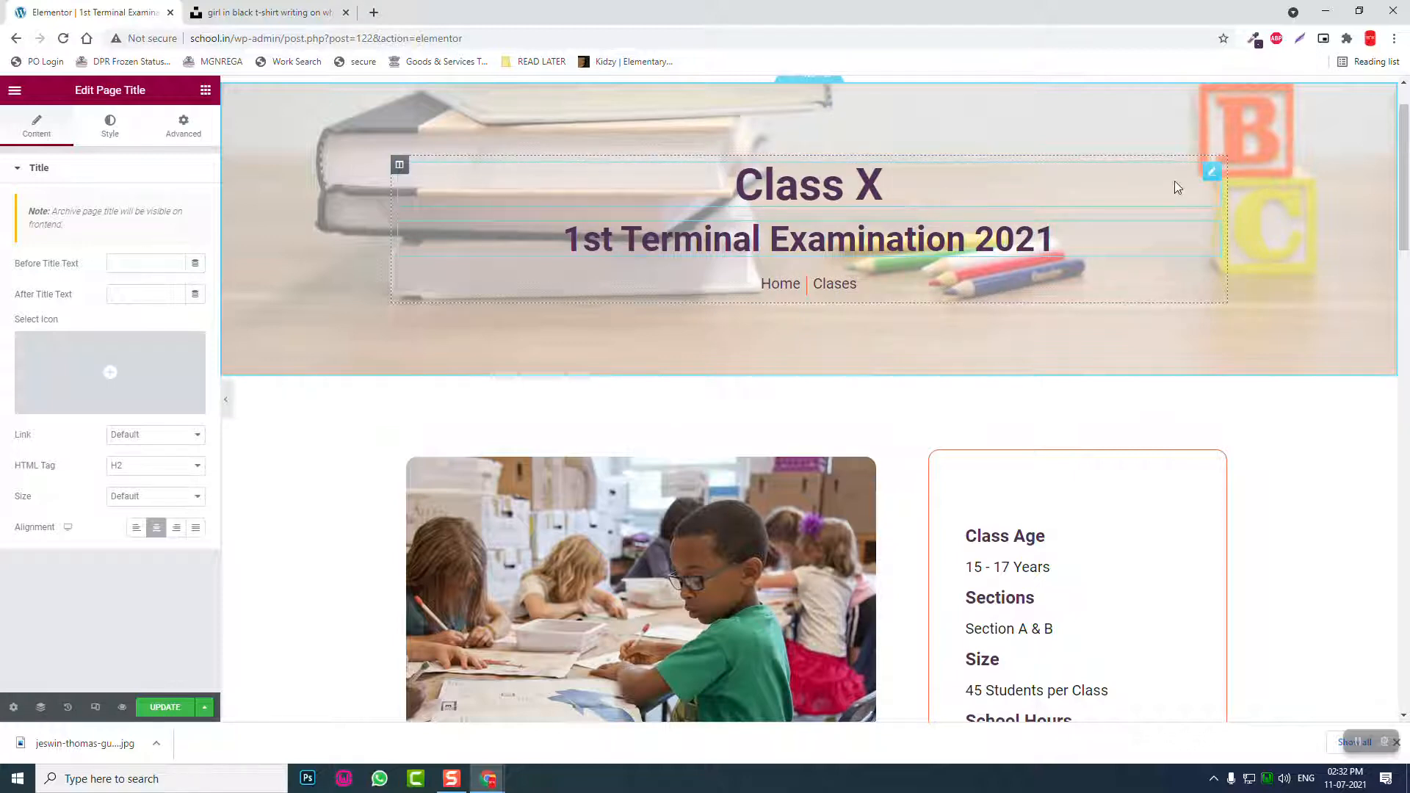
- Delete the Class X heading from the banner
{"action": "right_click", "coordinate": [1217, 185]}
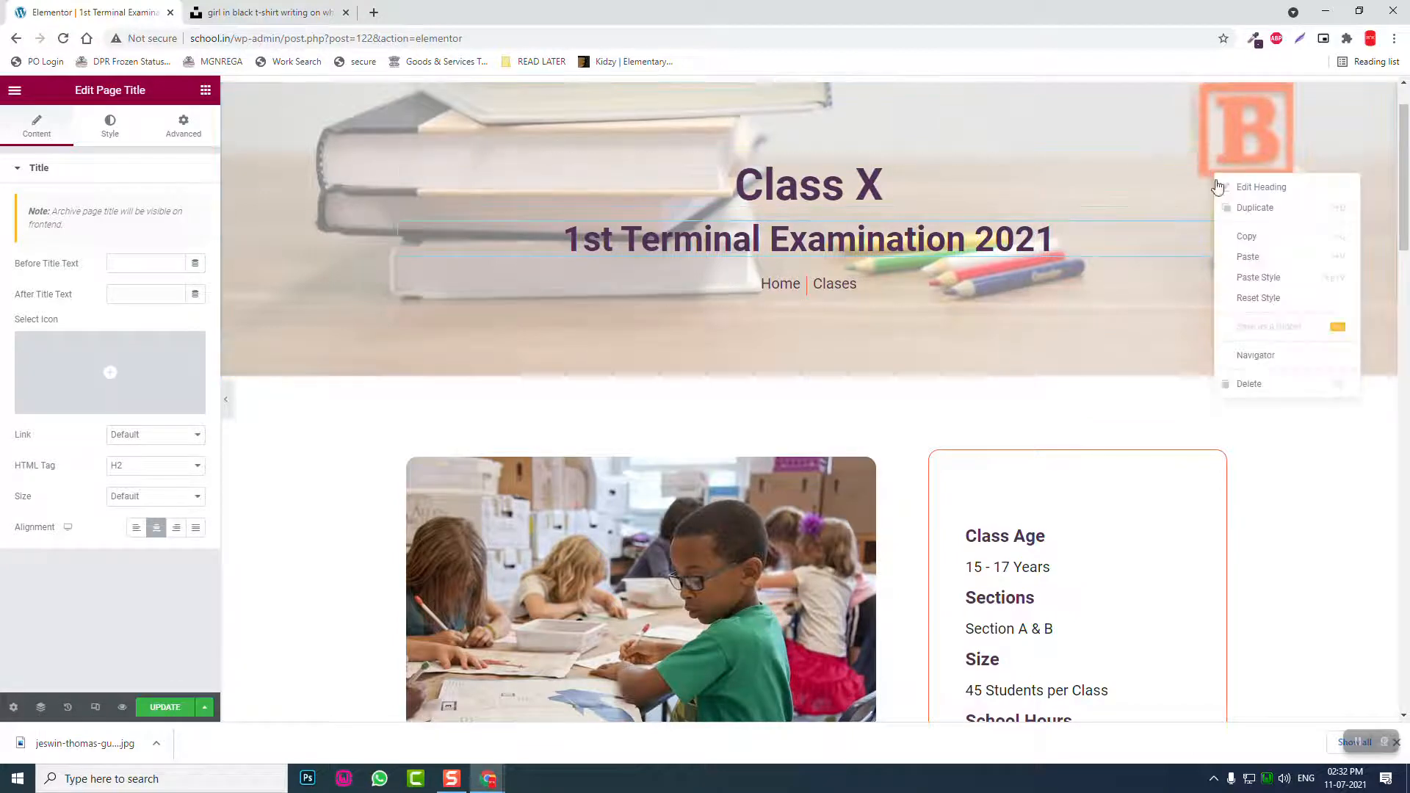
{"action": "left_click", "coordinate": [1248, 383]}
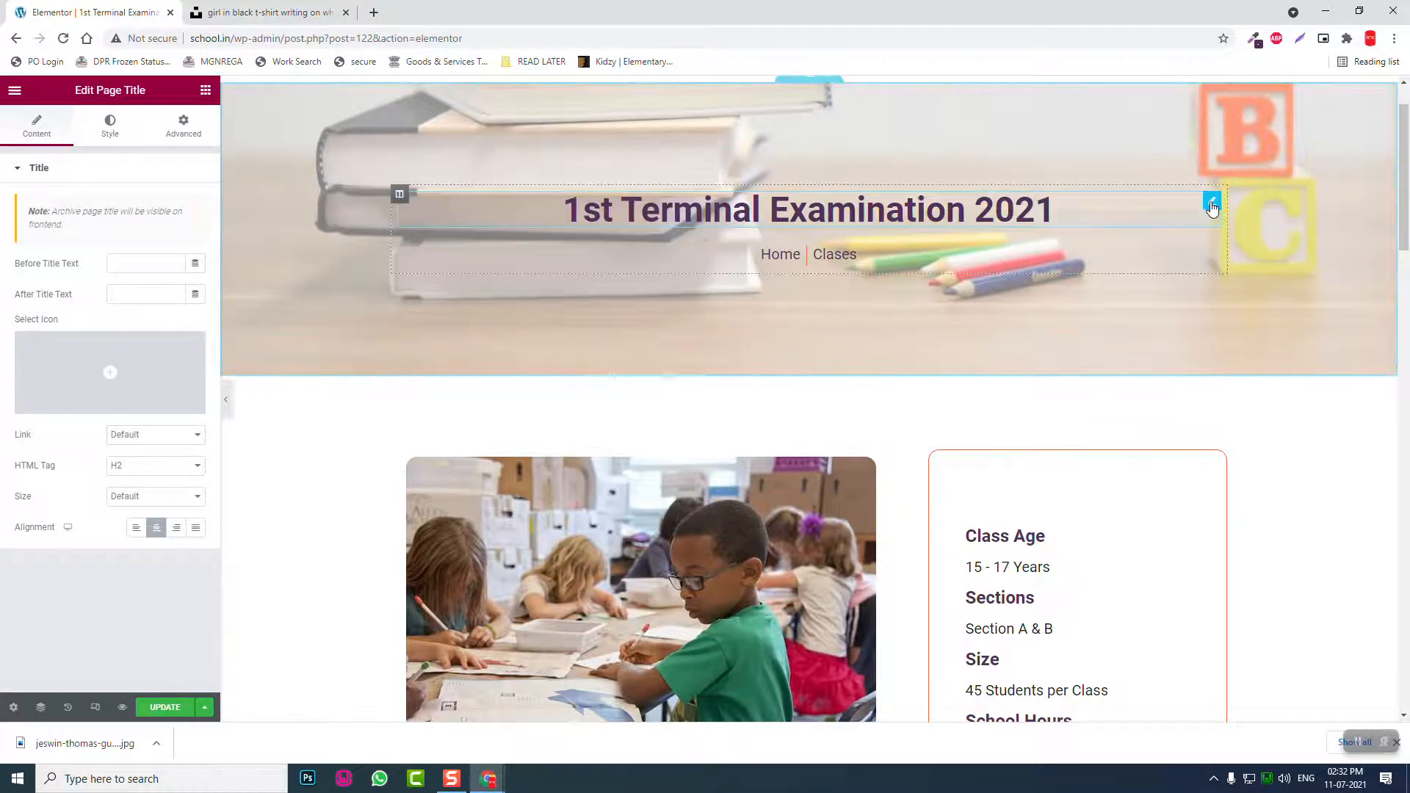
- Set the banner page title's typography size to 60 px
{"action": "left_click", "coordinate": [110, 126]}
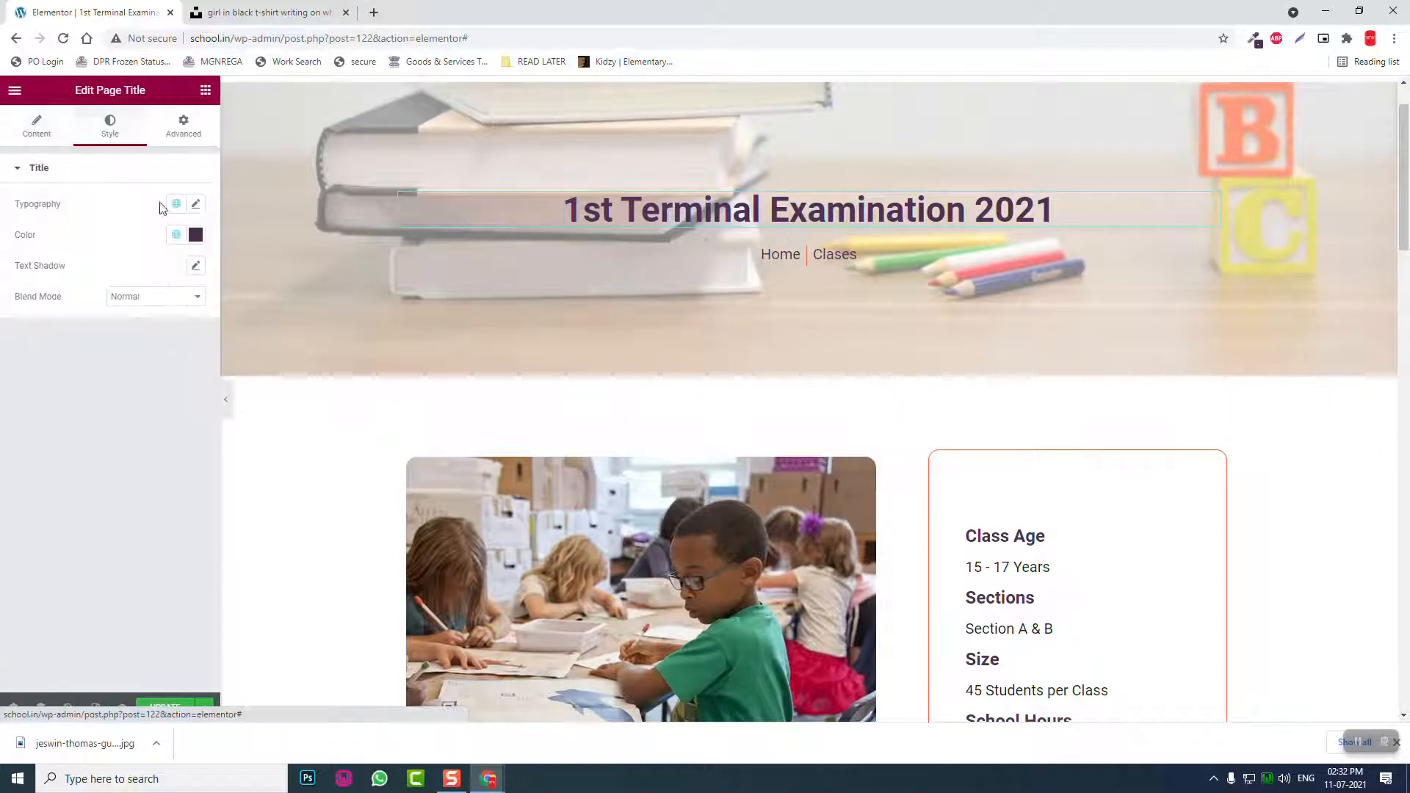
{"action": "left_click", "coordinate": [196, 203]}
{"action": "left_click", "coordinate": [160, 323]}
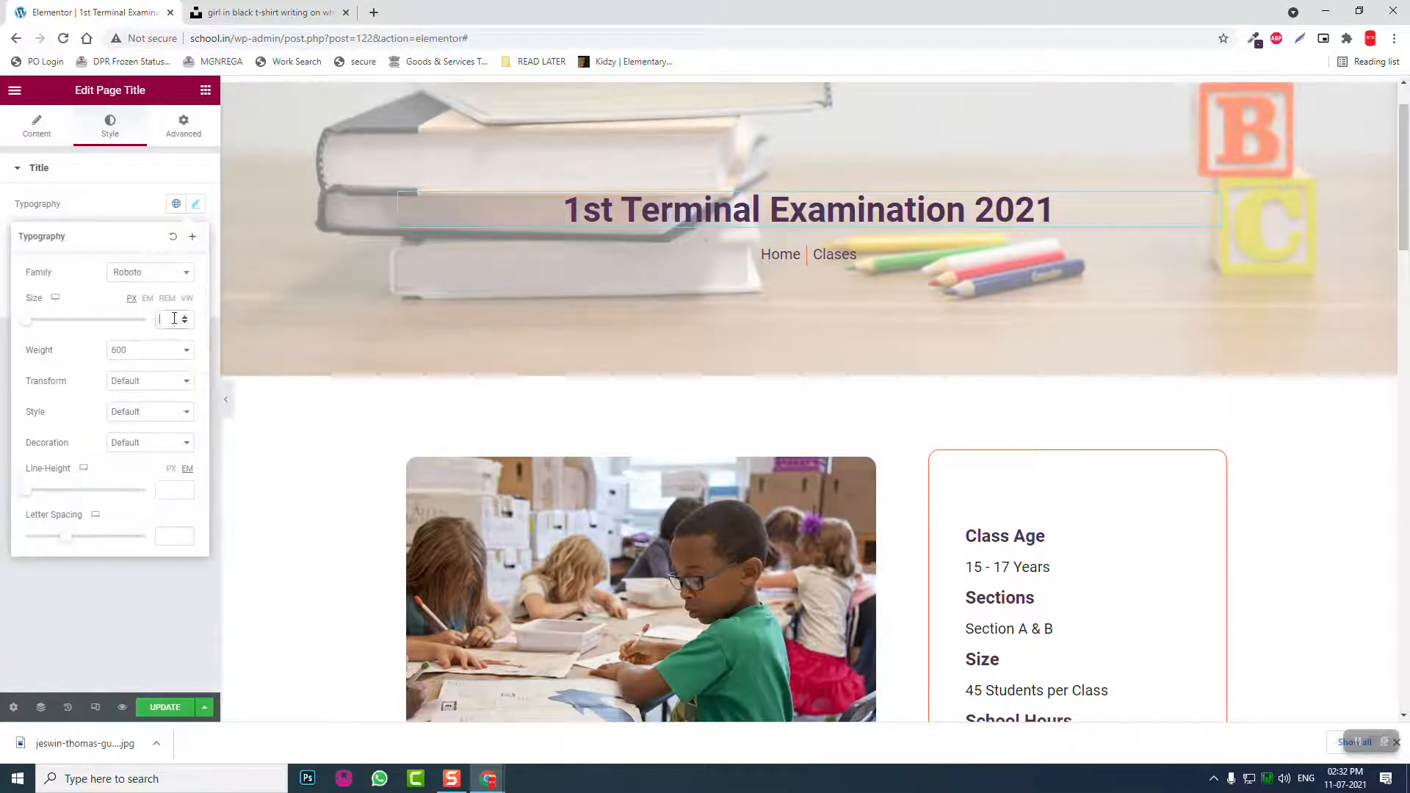
{"action": "type", "text": "60"}
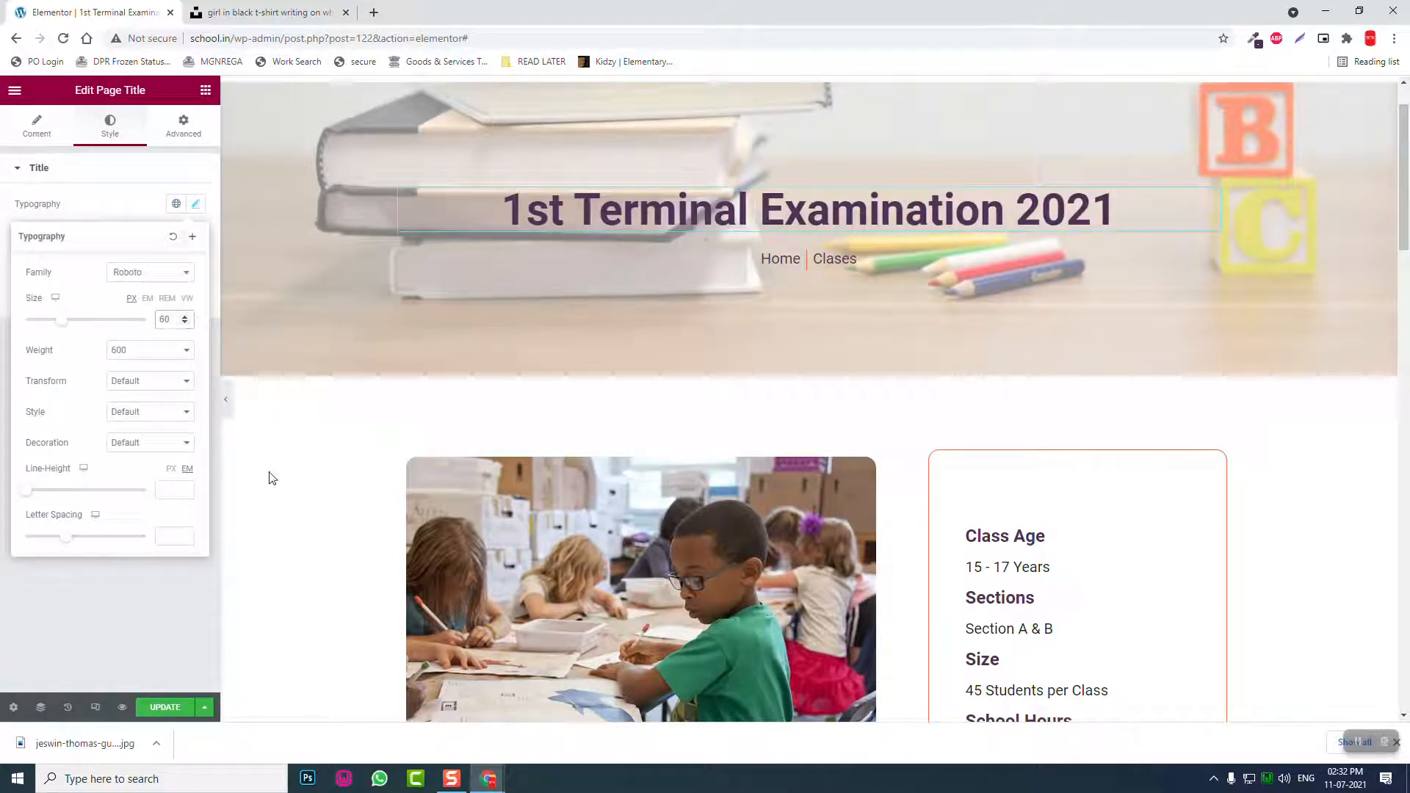
{"action": "left_click", "coordinate": [163, 606]}
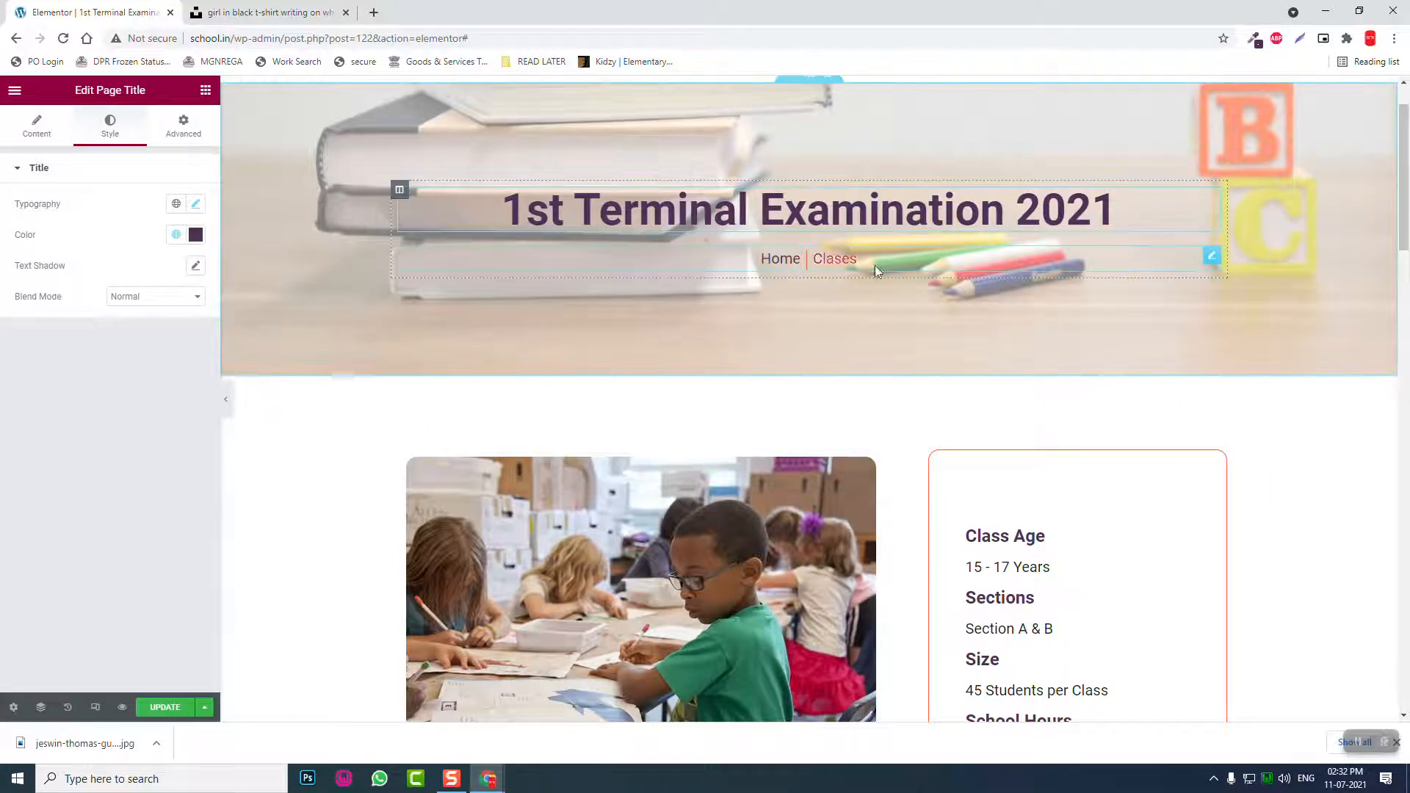
- Rename the Clases item of the banner's breadcrumb icon list to Examinations
{"action": "left_click", "coordinate": [1209, 261]}
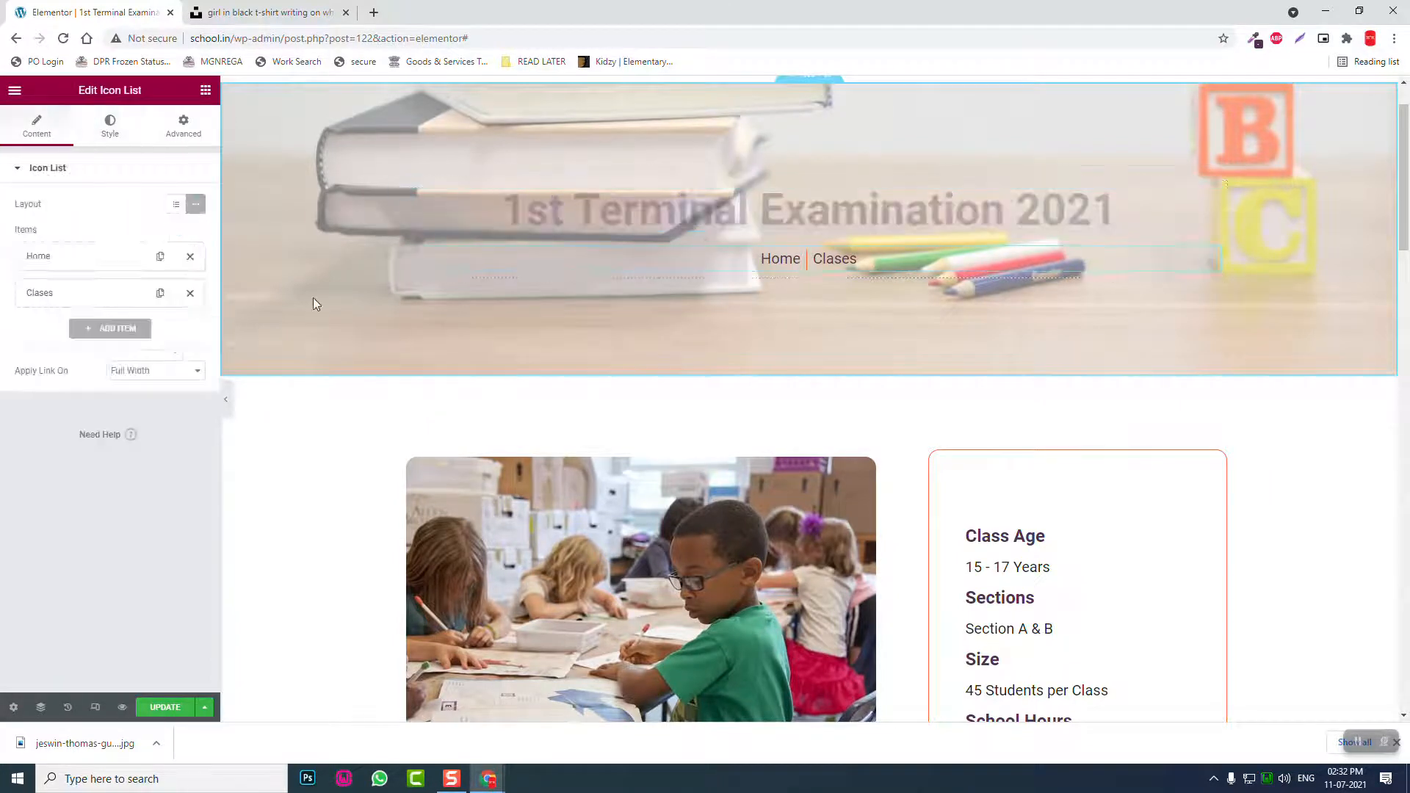
{"action": "left_click", "coordinate": [85, 300]}
{"action": "left_click_drag", "start_coordinate": [73, 345], "coordinate": [5, 272]}
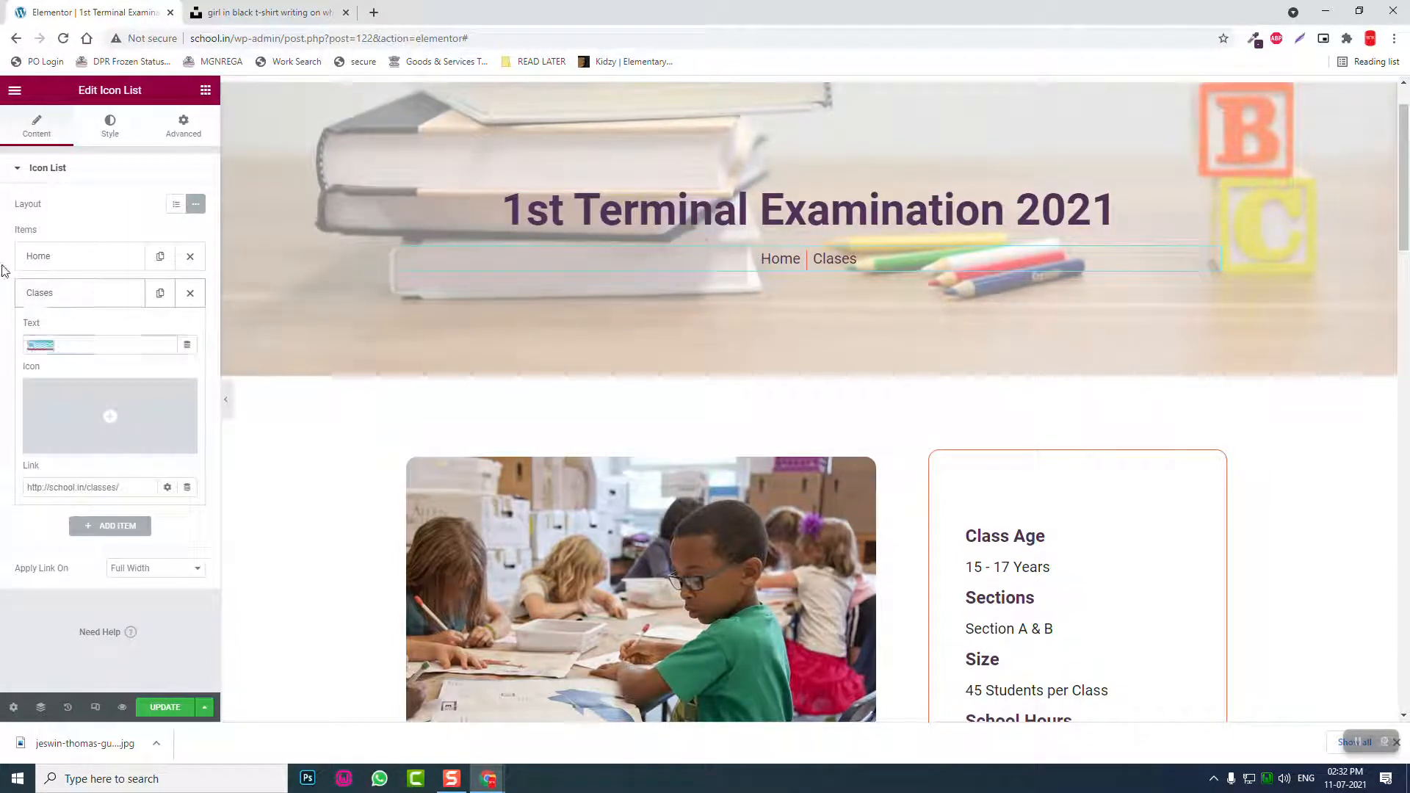
{"action": "type", "text": "Examina"}
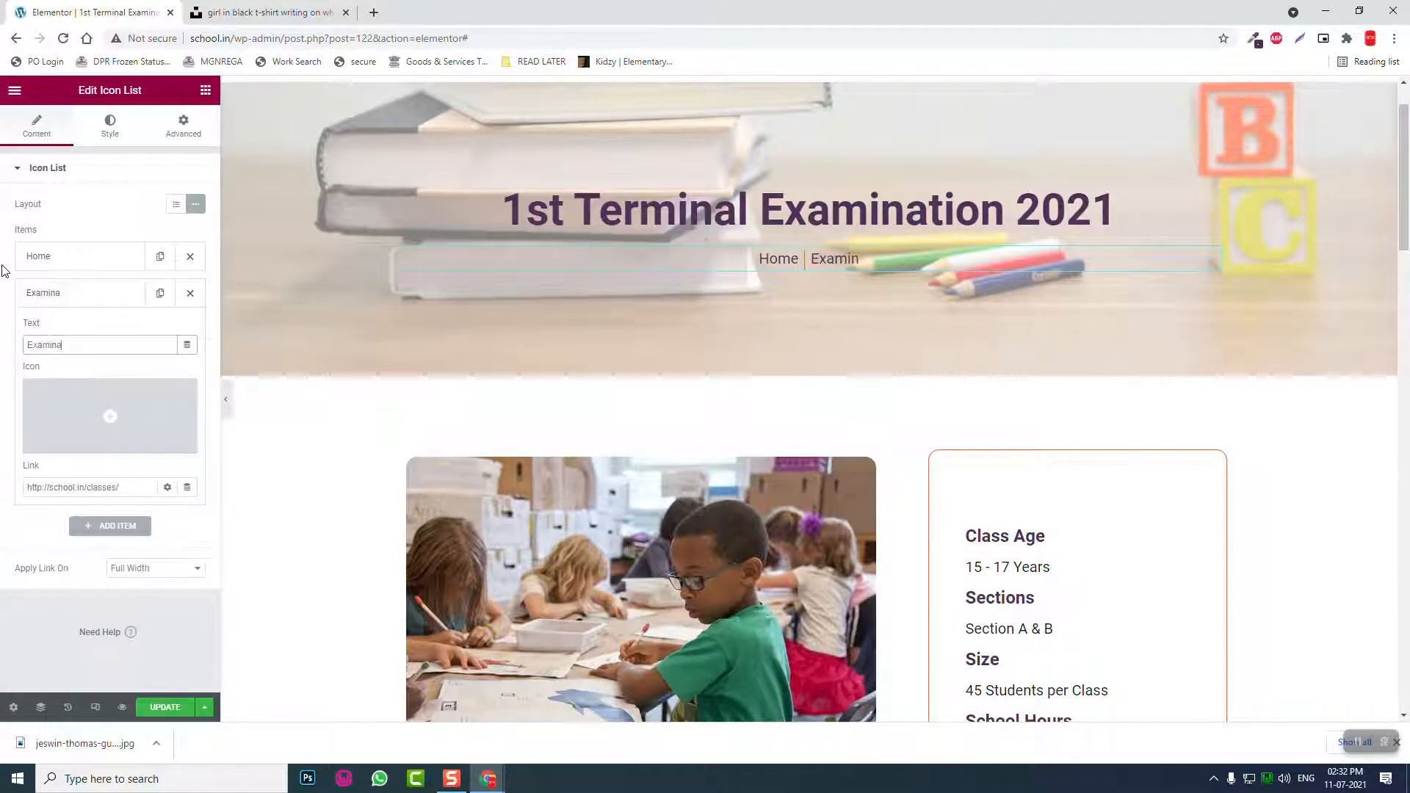
{"action": "type", "text": "tions"}
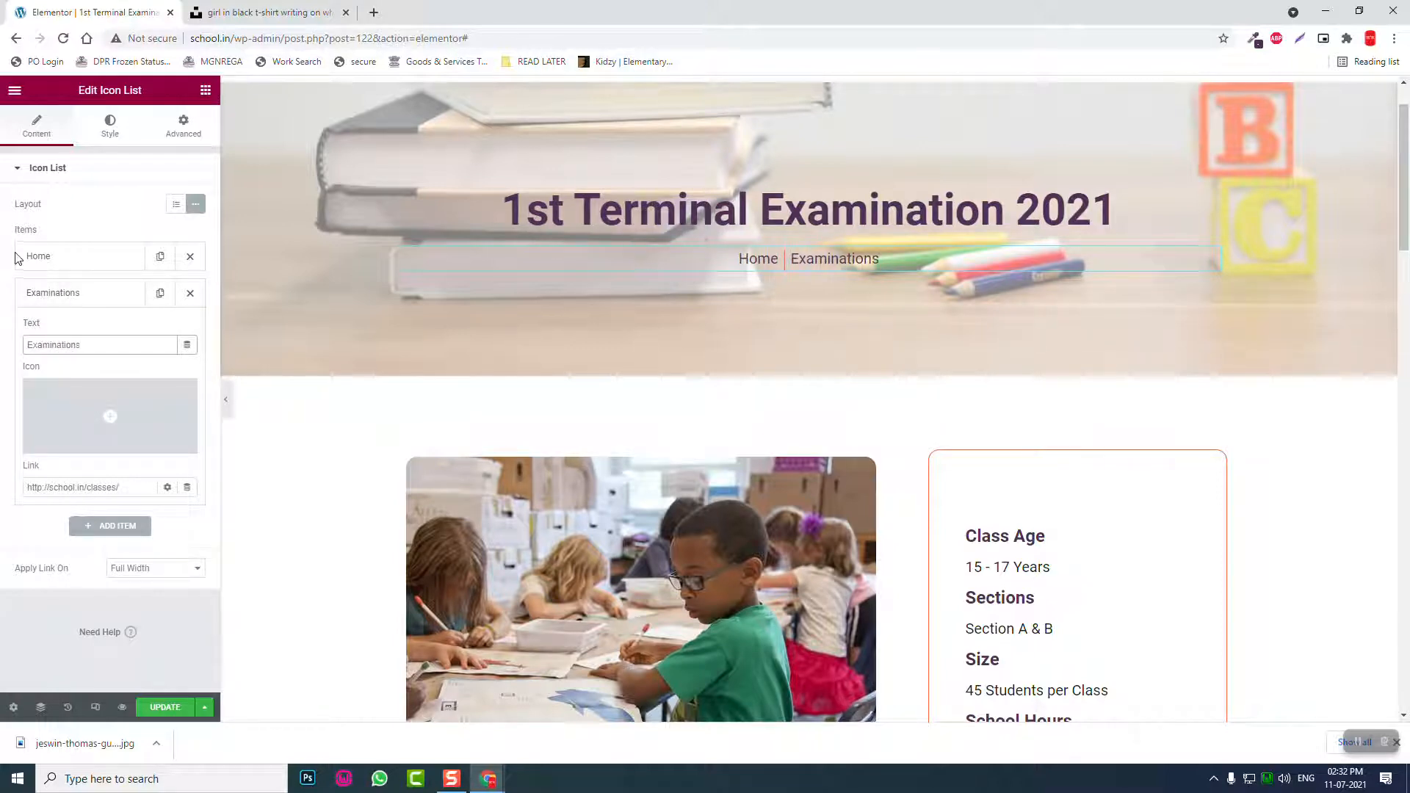
- Link the Examinations breadcrumb item to the site's Examination page
{"action": "key", "text": "Tab"}
{"action": "key", "text": "Tab"}
{"action": "key", "text": "Tab"}
{"action": "type", "text": "exam"}
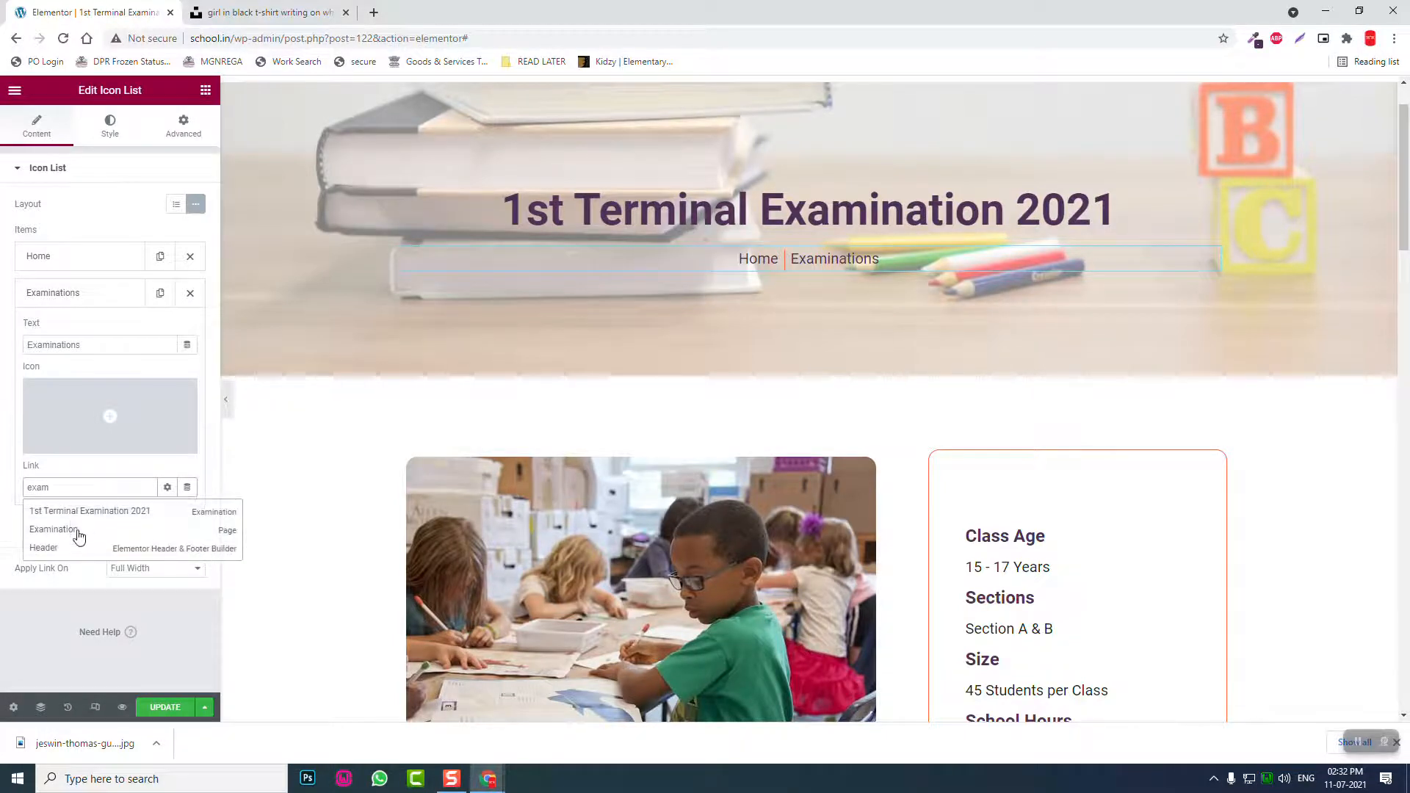
{"action": "left_click", "coordinate": [77, 530]}
- Delete the section below the banner that holds the class photos and the class information box
{"action": "scroll", "coordinate": [699, 390], "scroll_direction": "up", "scroll_amount": 1}
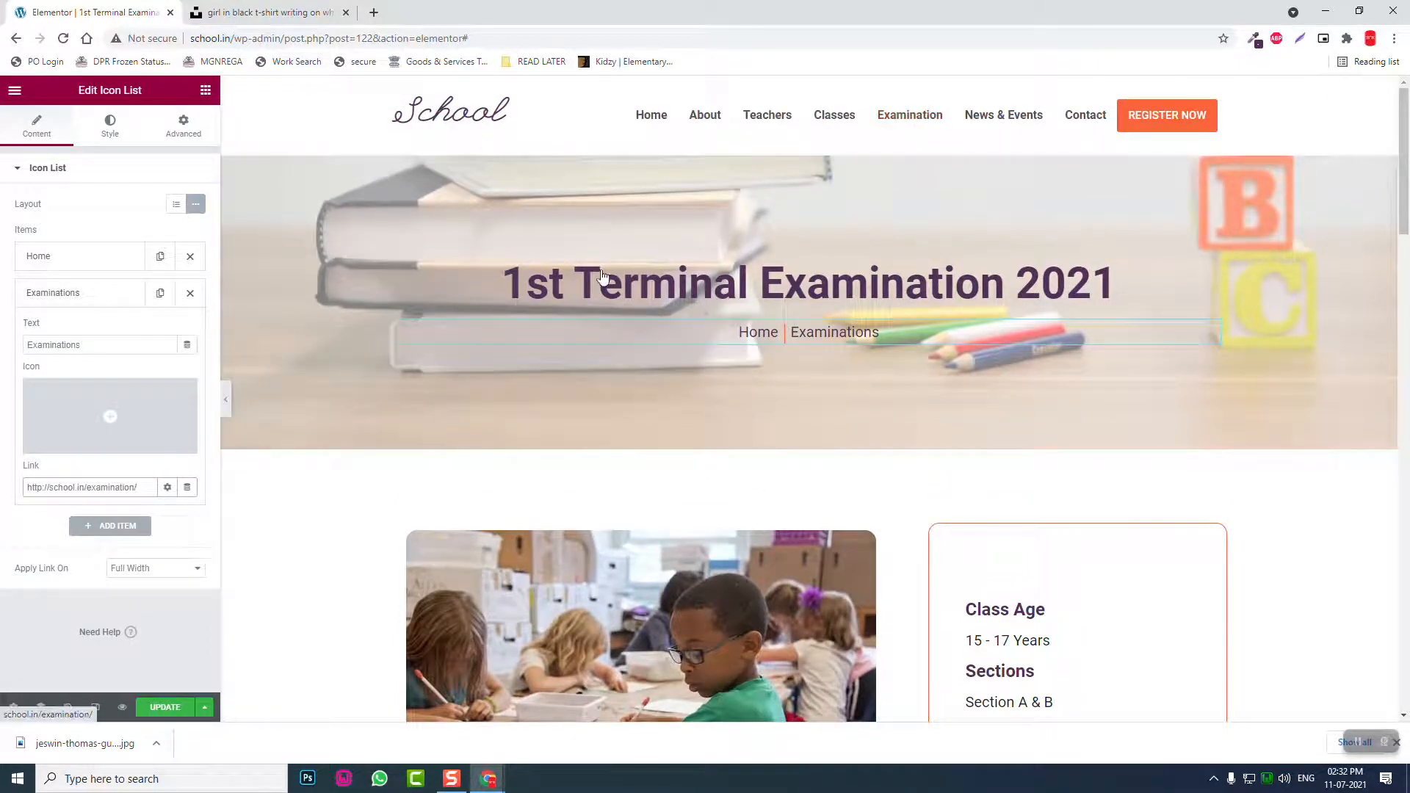
{"action": "scroll", "coordinate": [1272, 381], "scroll_direction": "down", "scroll_amount": 4}
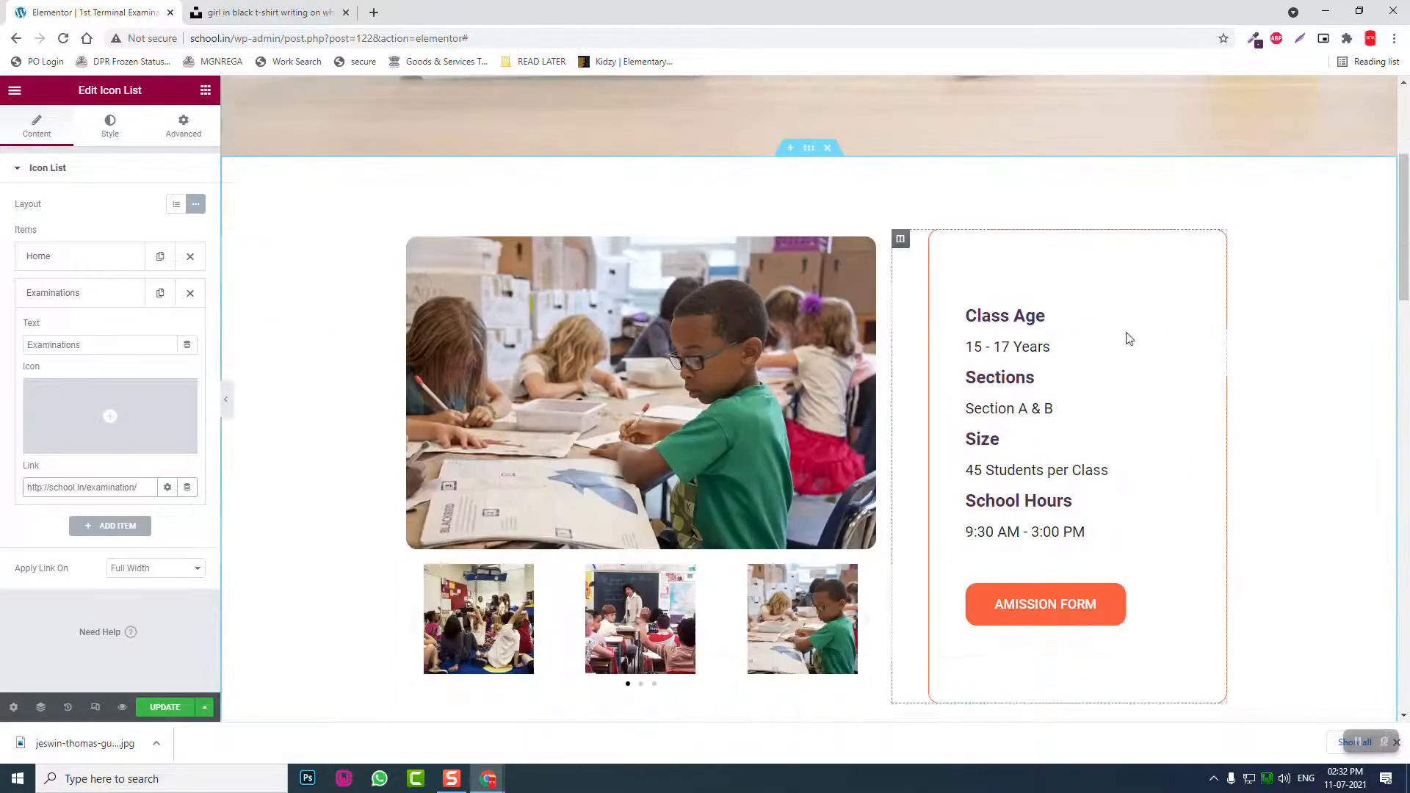
{"action": "left_click", "coordinate": [832, 153]}
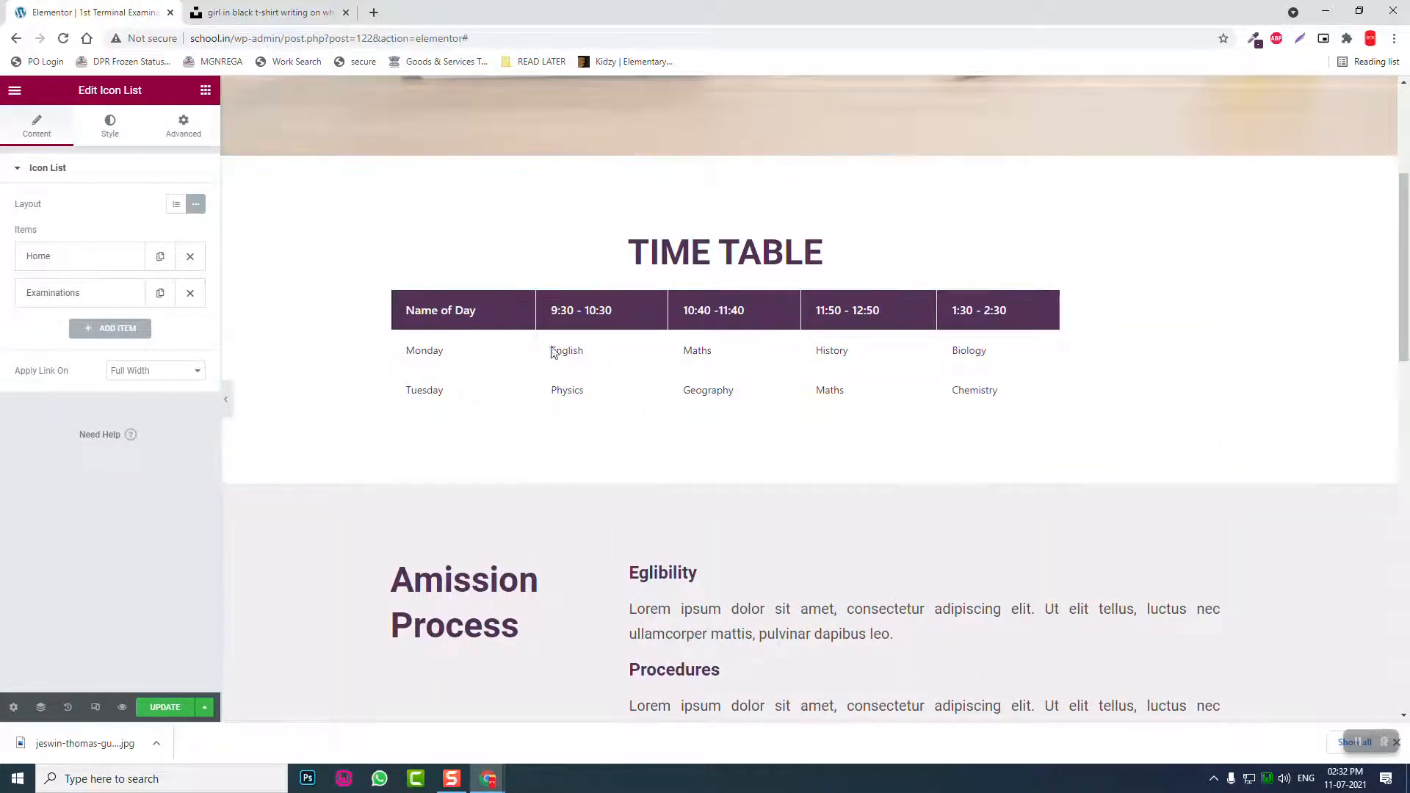
- Remove the 1:30 - 2:30 and 11:50 - 12:50 header columns from the time table
{"action": "left_click", "coordinate": [747, 254]}
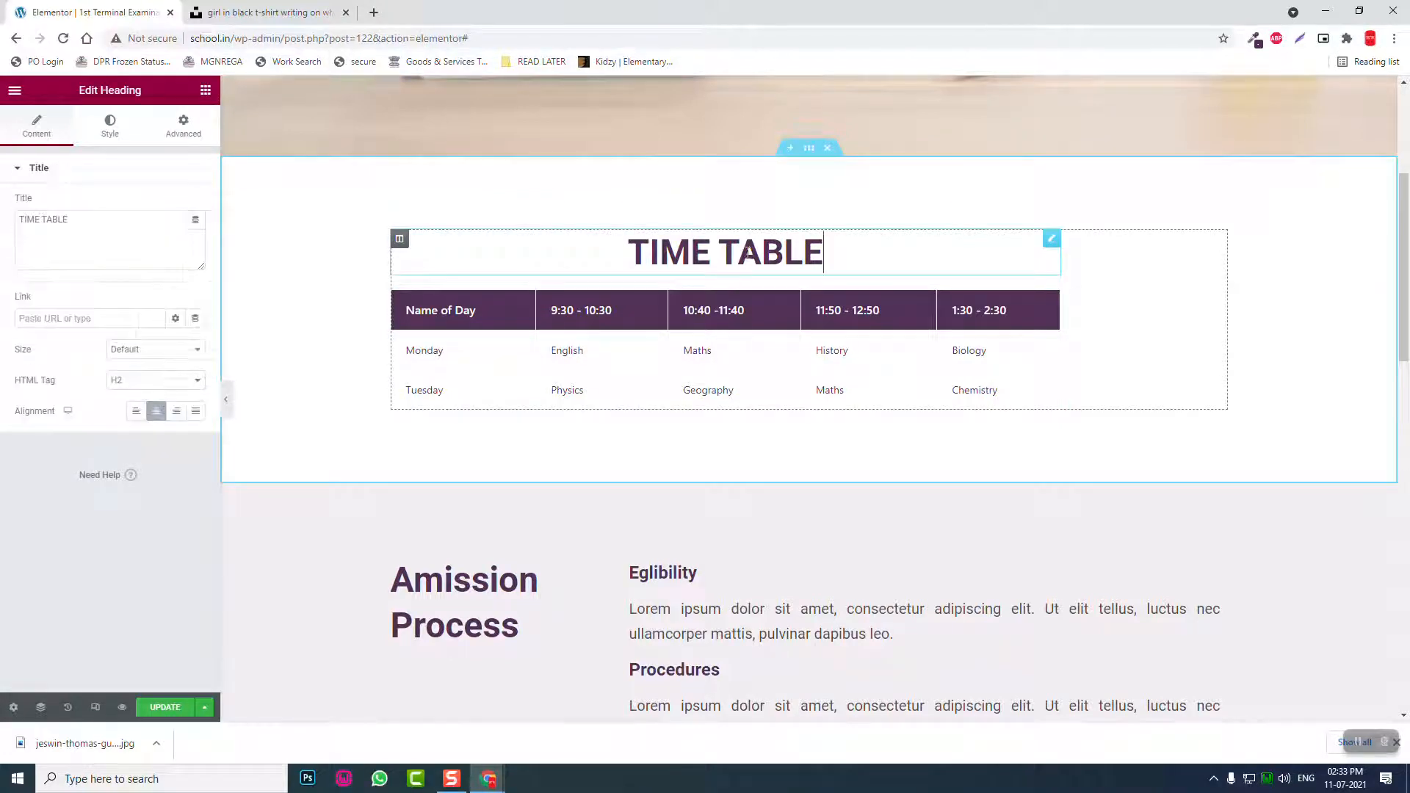
{"action": "left_click", "coordinate": [206, 90]}
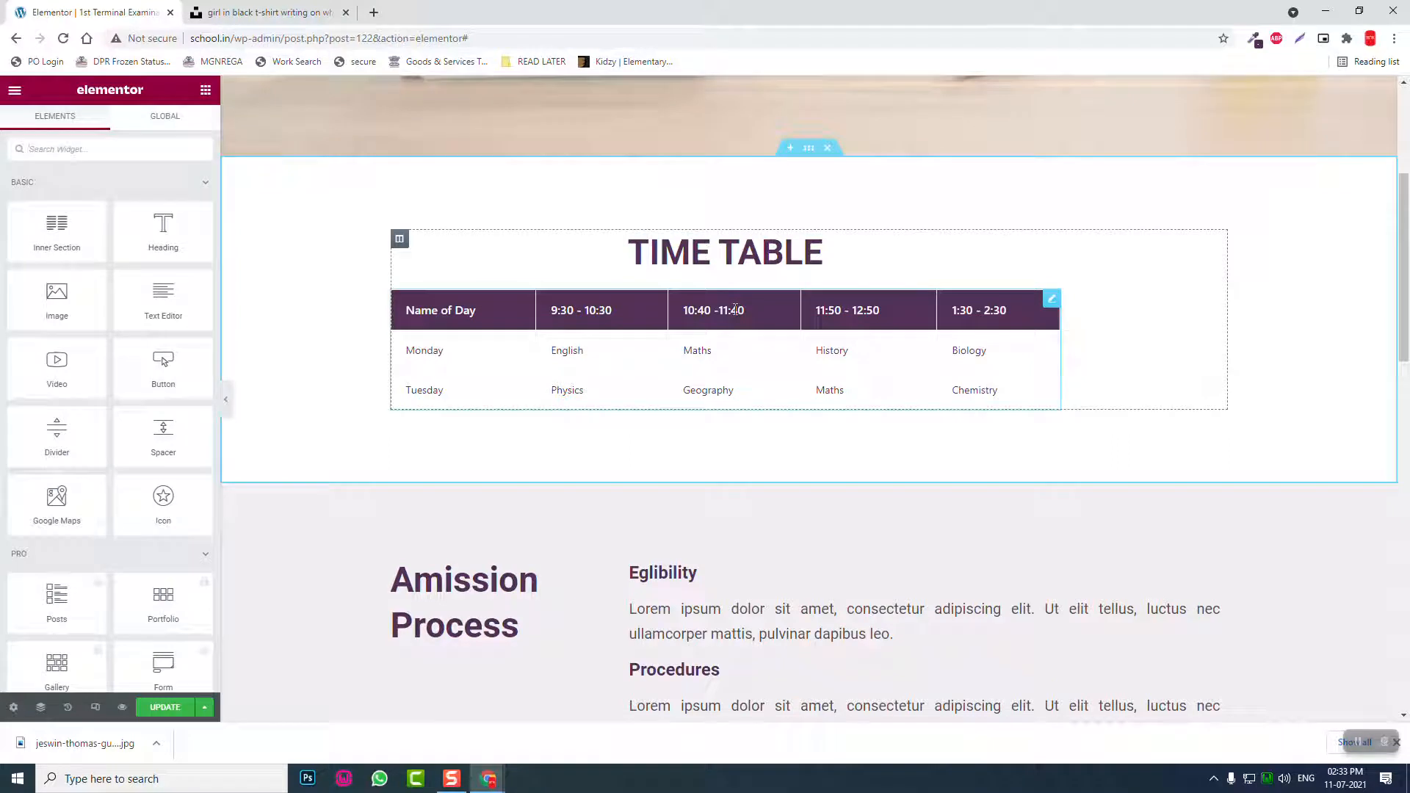
{"action": "left_click", "coordinate": [1052, 300]}
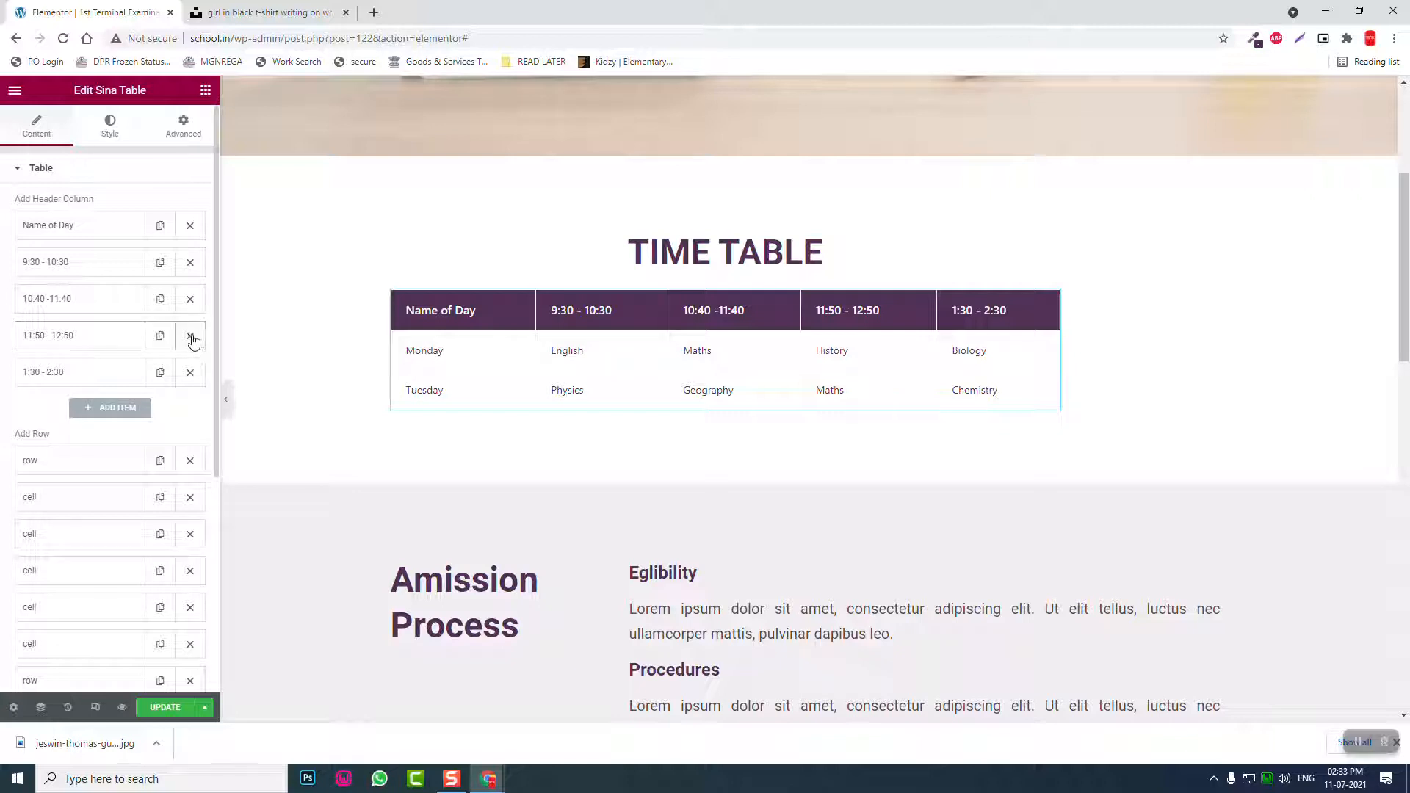
{"action": "left_click", "coordinate": [190, 373]}
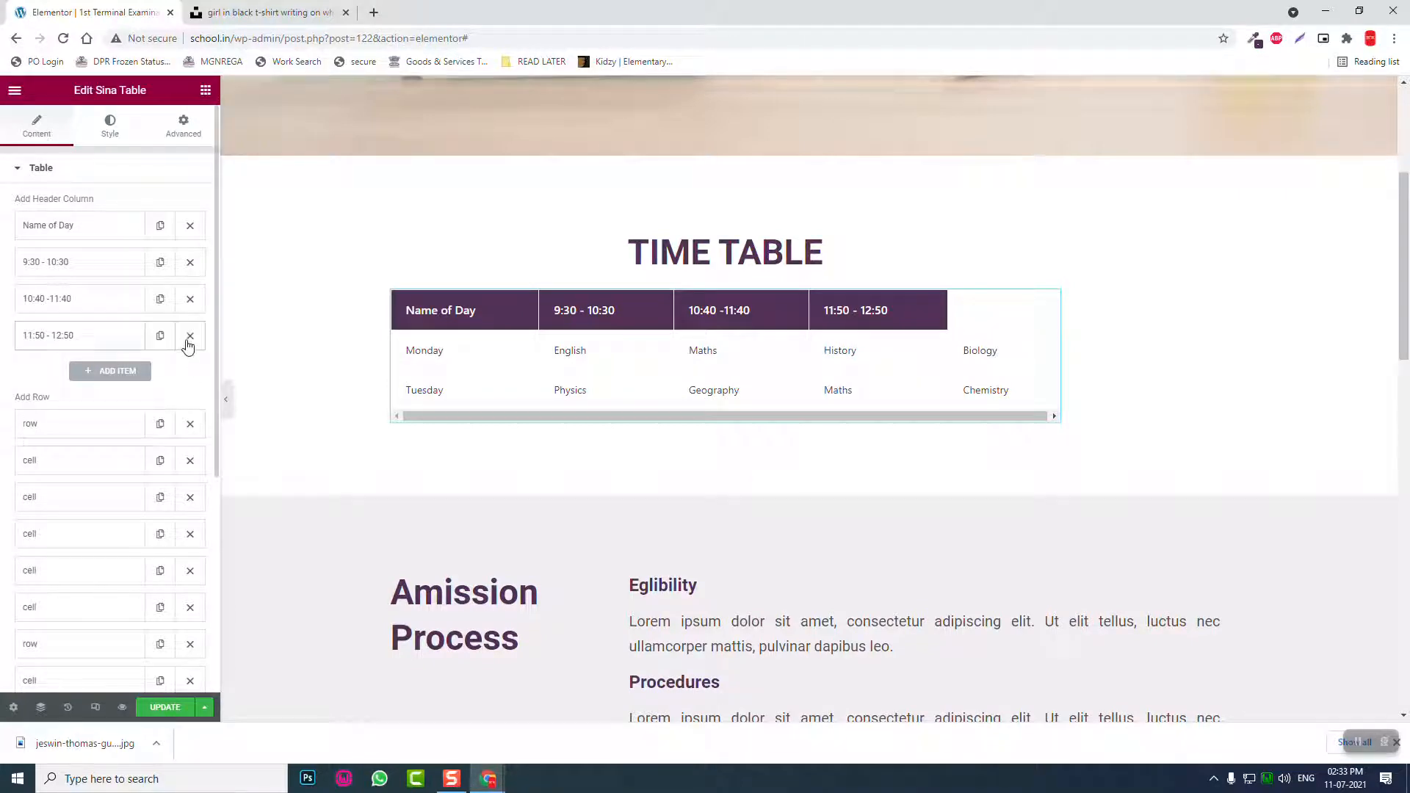
{"action": "left_click", "coordinate": [190, 337]}
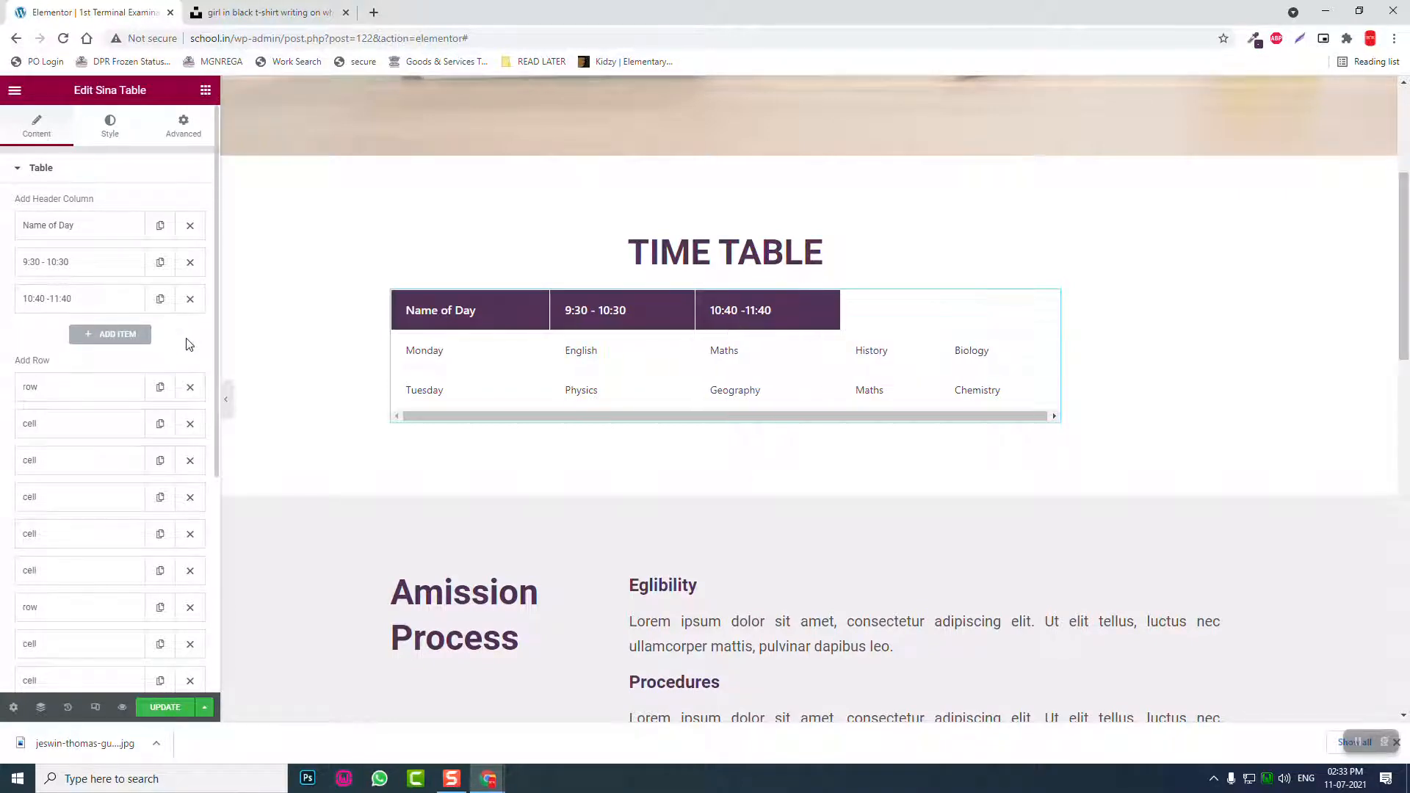
- Set the time table's first header column text to Class
{"action": "left_click", "coordinate": [53, 226]}
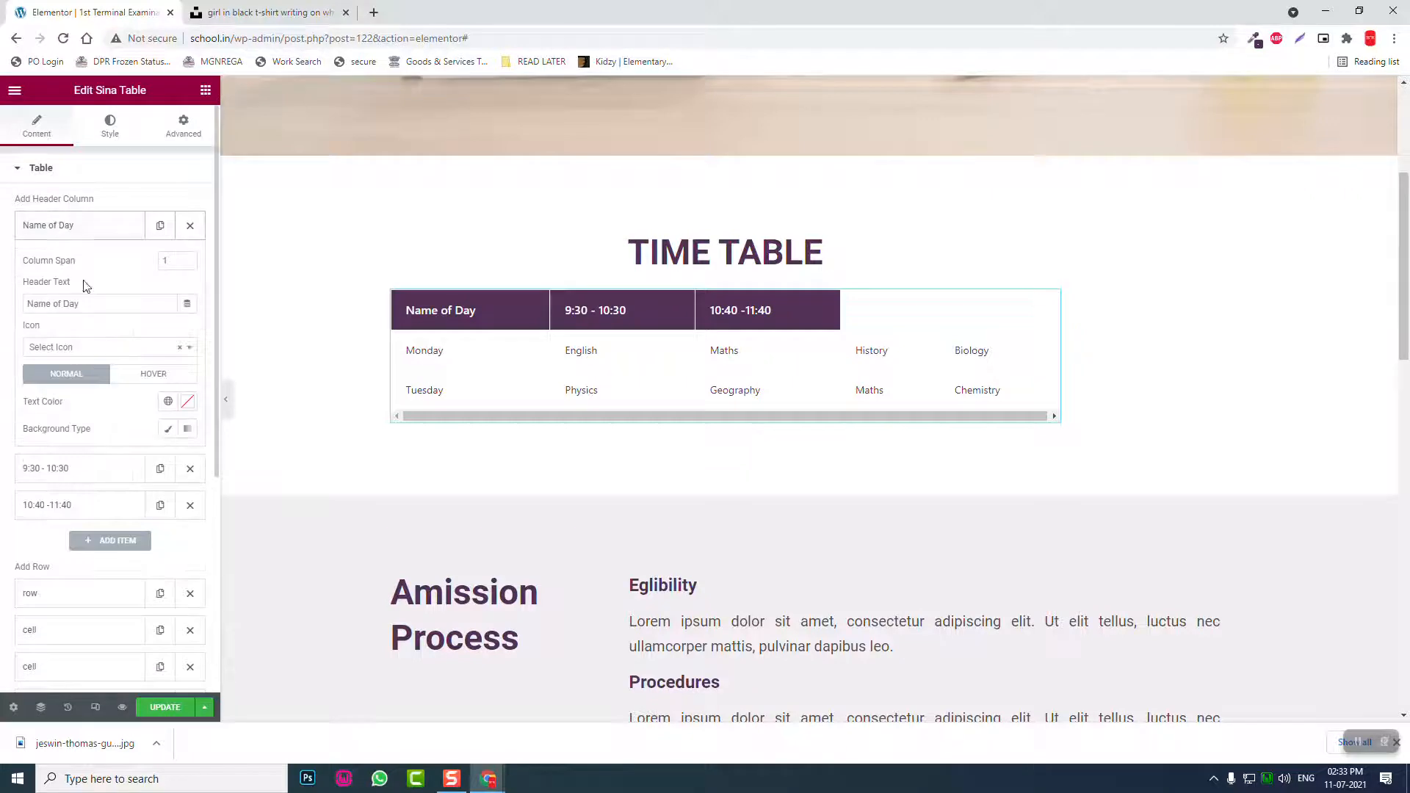
{"action": "left_click_drag", "start_coordinate": [98, 305], "coordinate": [3, 266]}
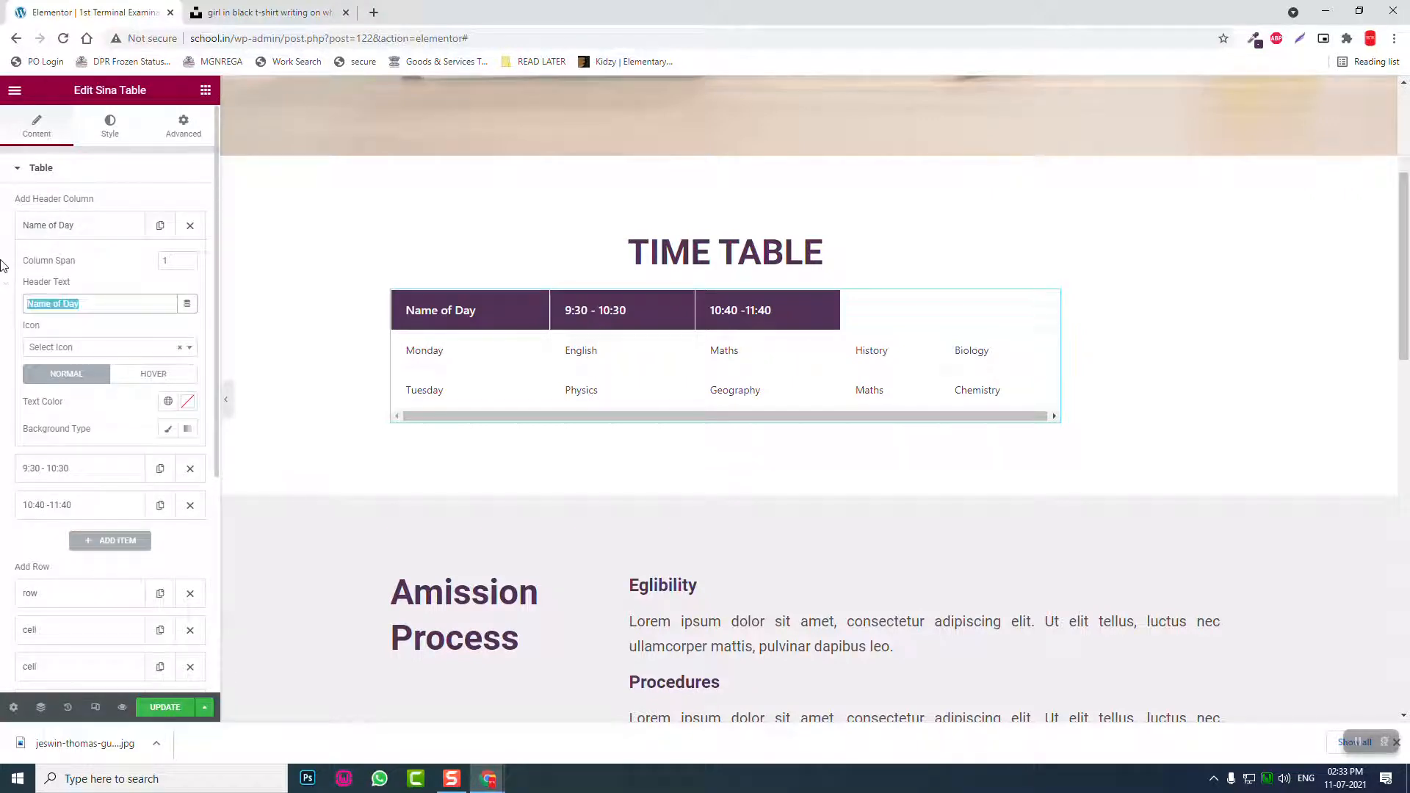
{"action": "type", "text": "C"}
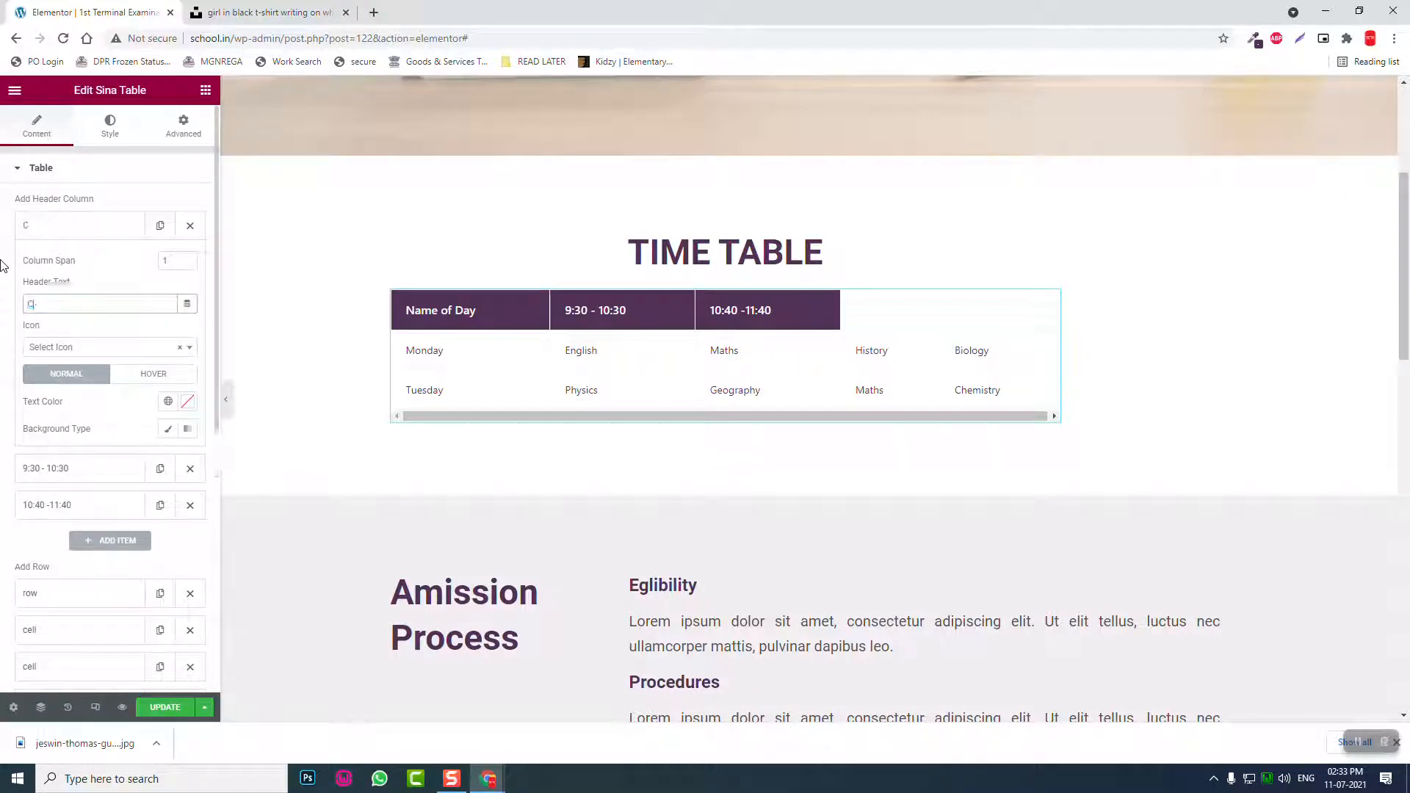
{"action": "type", "text": "lass"}
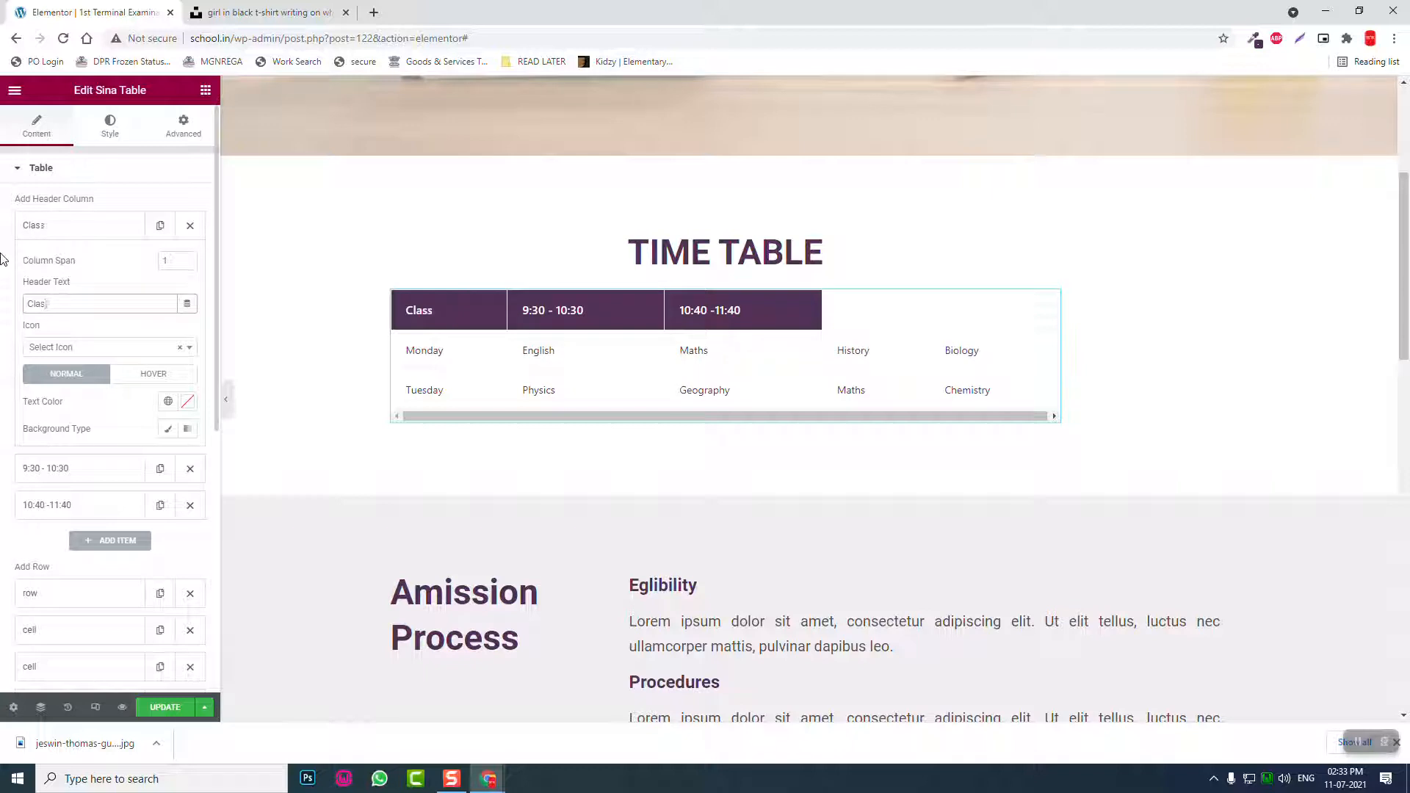
{"action": "left_click", "coordinate": [77, 473]}
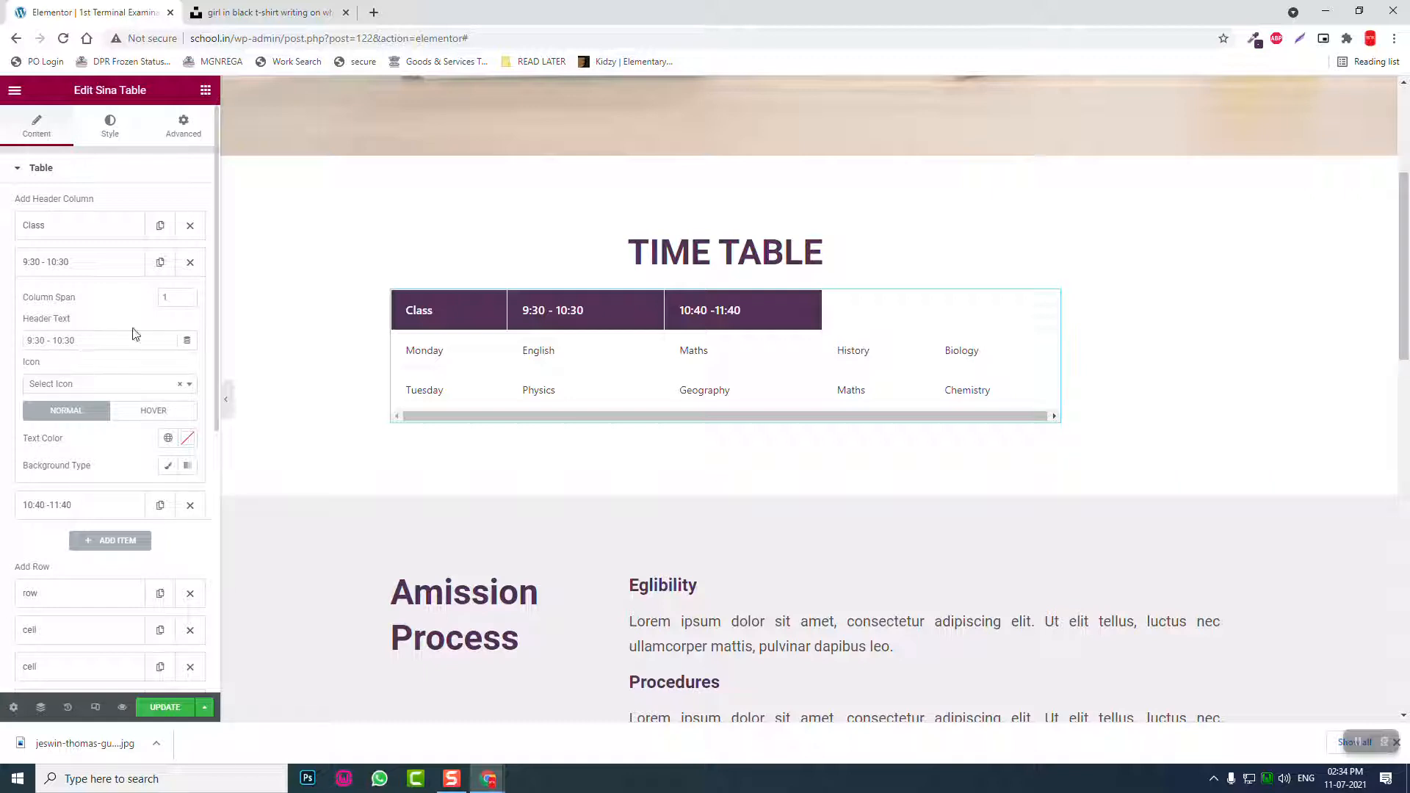
- Set the time table's first header column text to Date and the second to Class
{"action": "left_click", "coordinate": [85, 226]}
{"action": "double_click", "coordinate": [88, 303]}
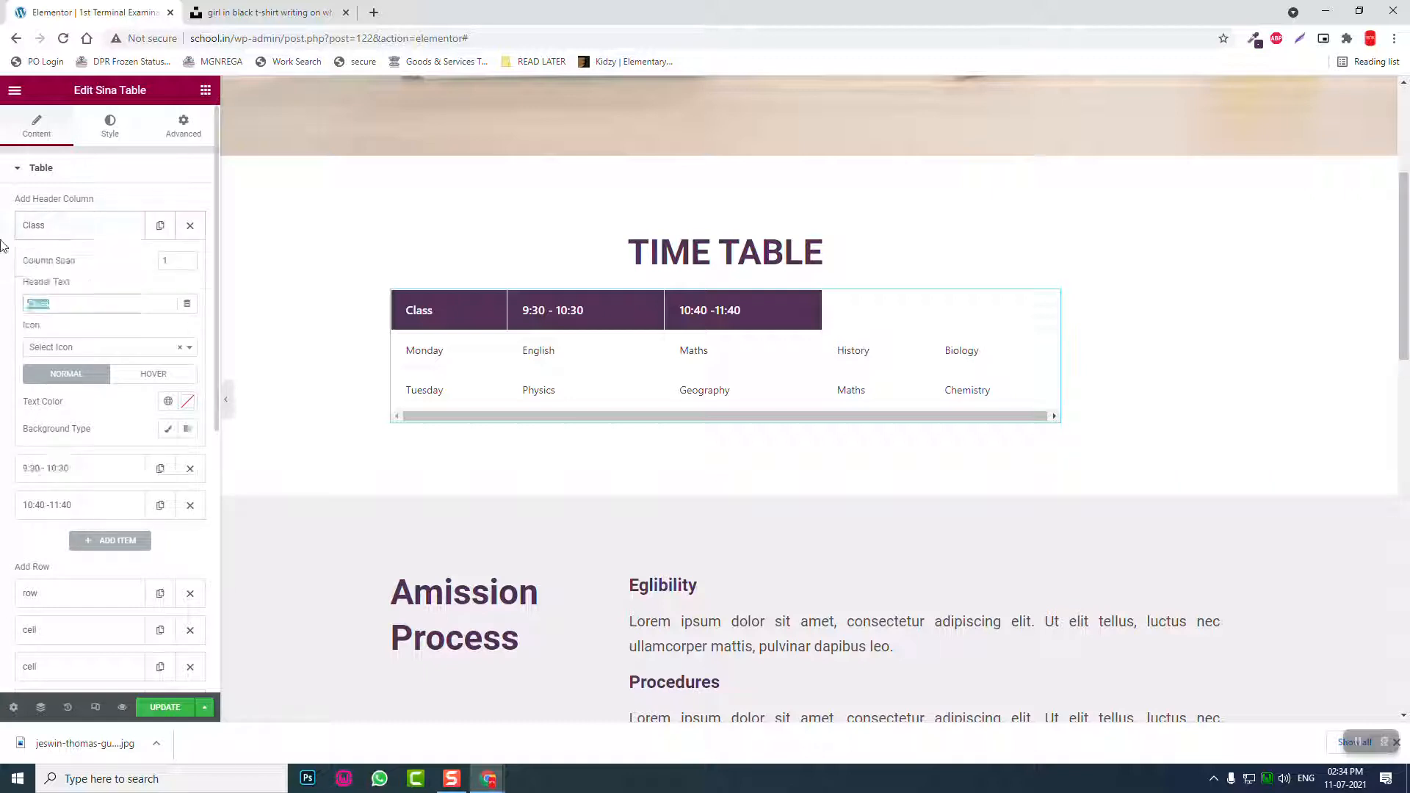
{"action": "type", "text": "Dat"}
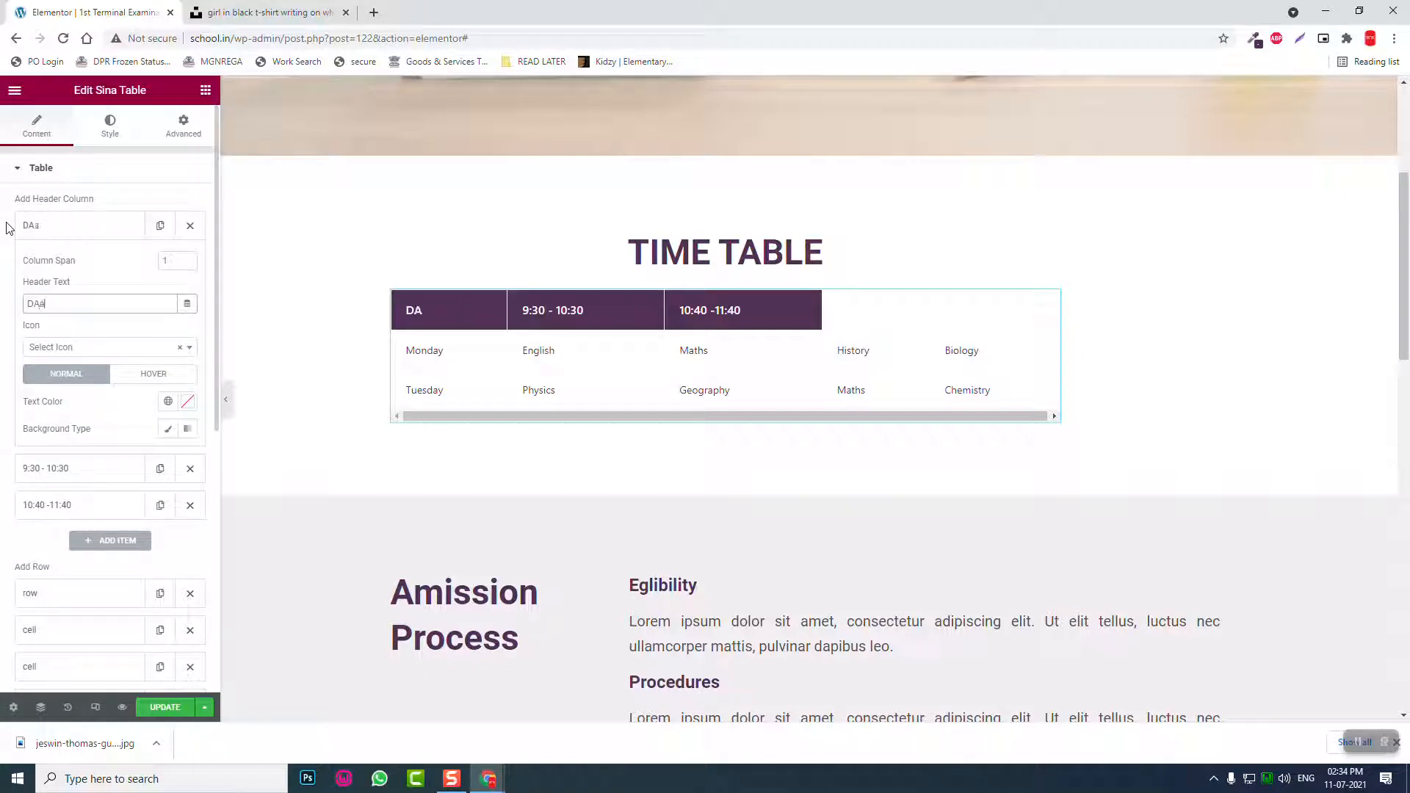
{"action": "type", "text": "e"}
{"action": "left_click", "coordinate": [81, 469]}
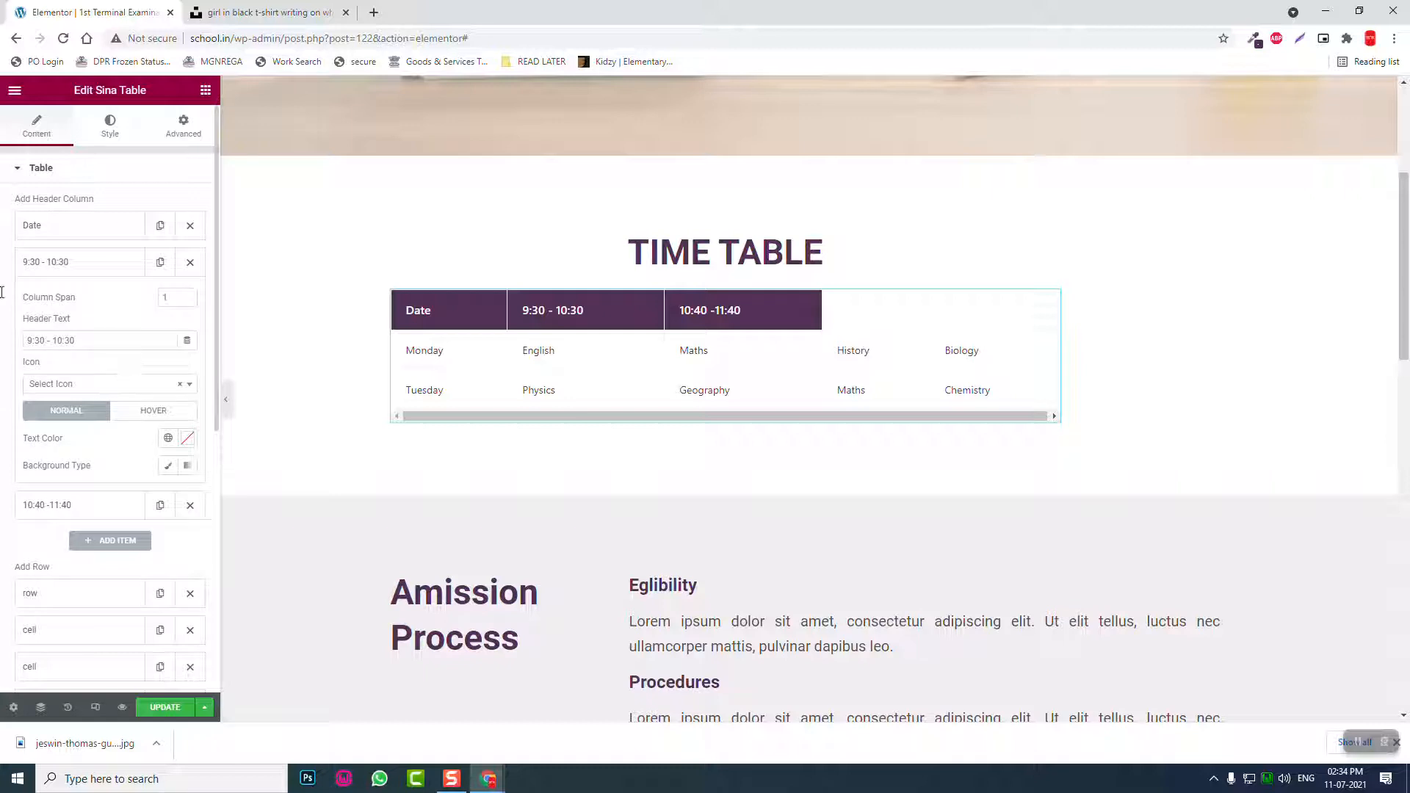
{"action": "triple_click", "coordinate": [117, 341]}
{"action": "type", "text": "Class"}
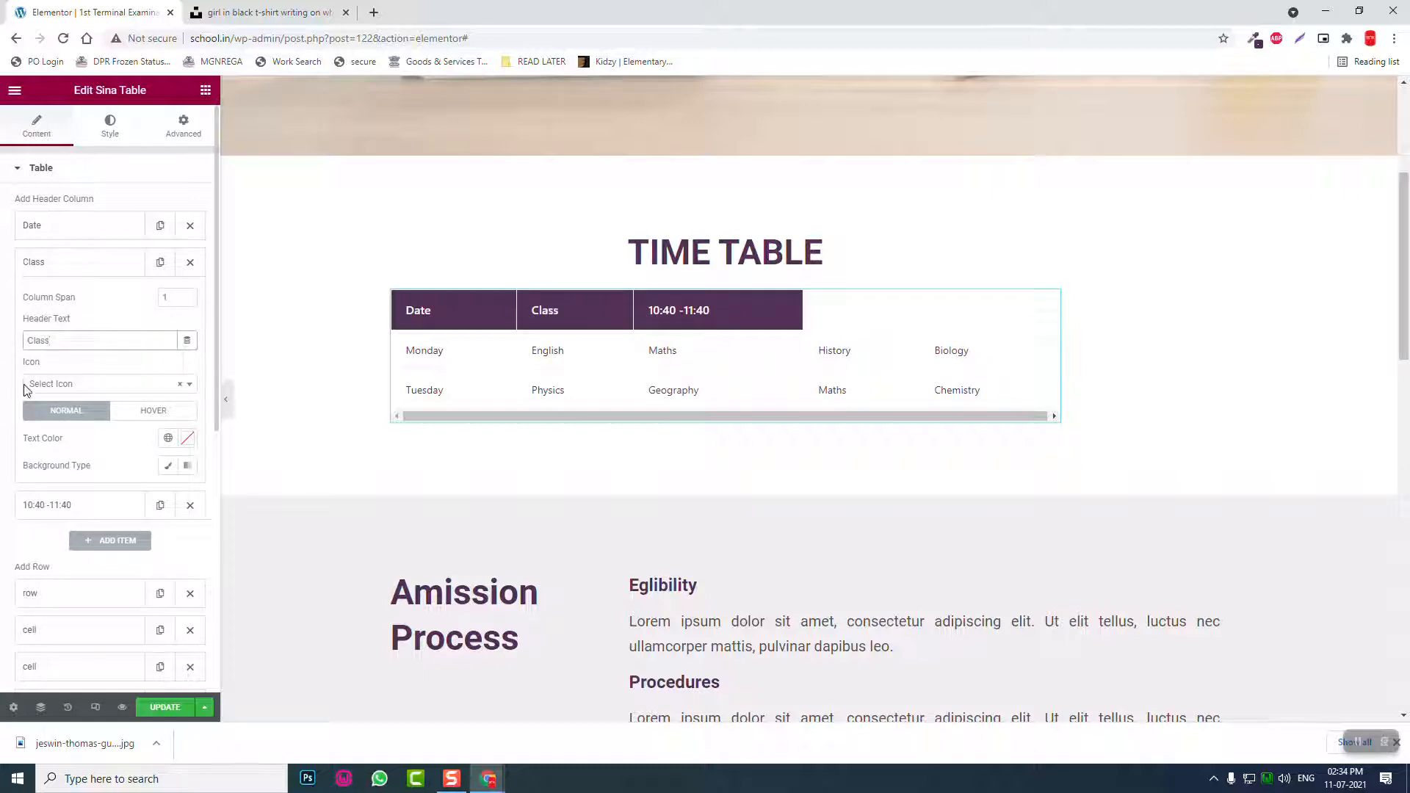
- Set the time table's third header column text to 9:30 - 11:30
{"action": "left_click", "coordinate": [64, 507]}
{"action": "triple_click", "coordinate": [113, 377]}
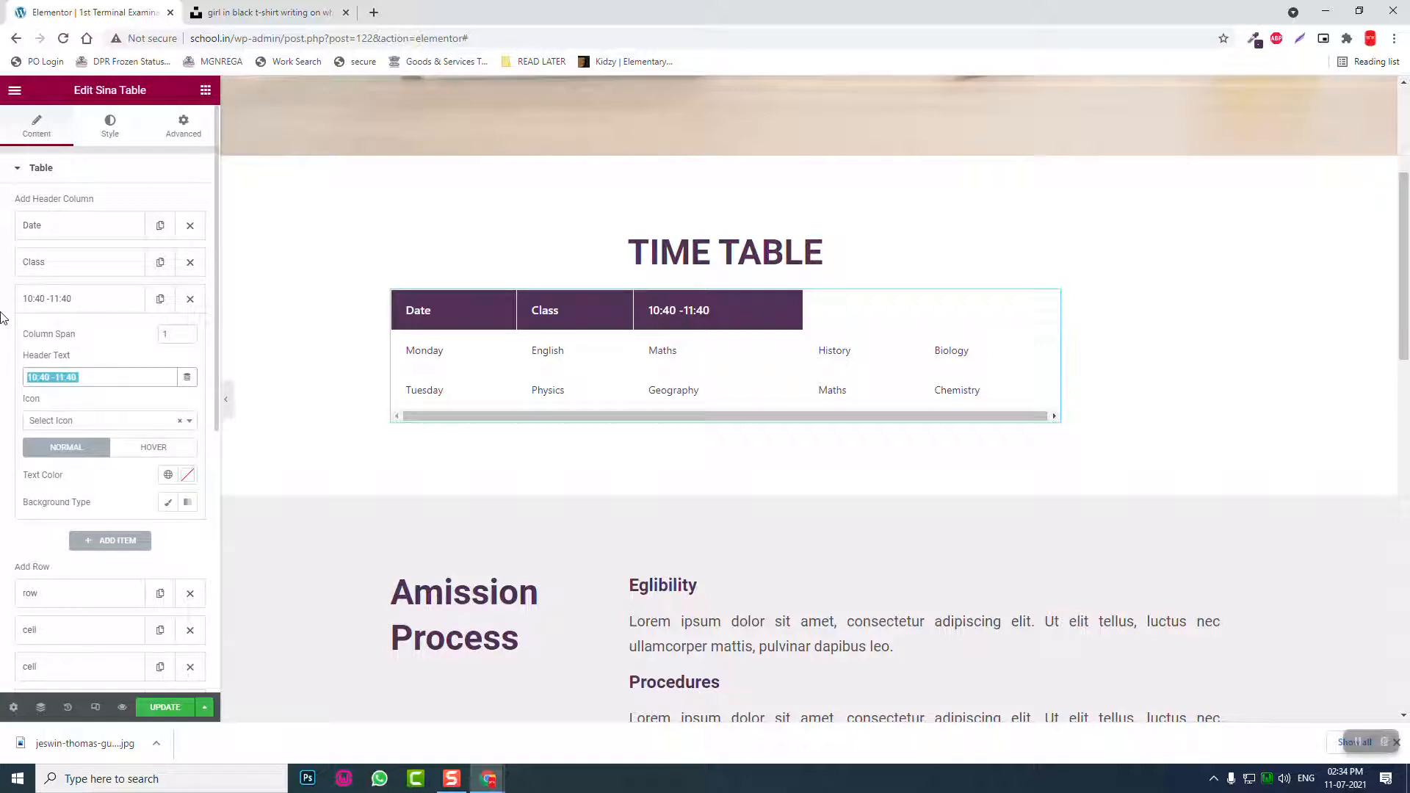
{"action": "type", "text": "9"}
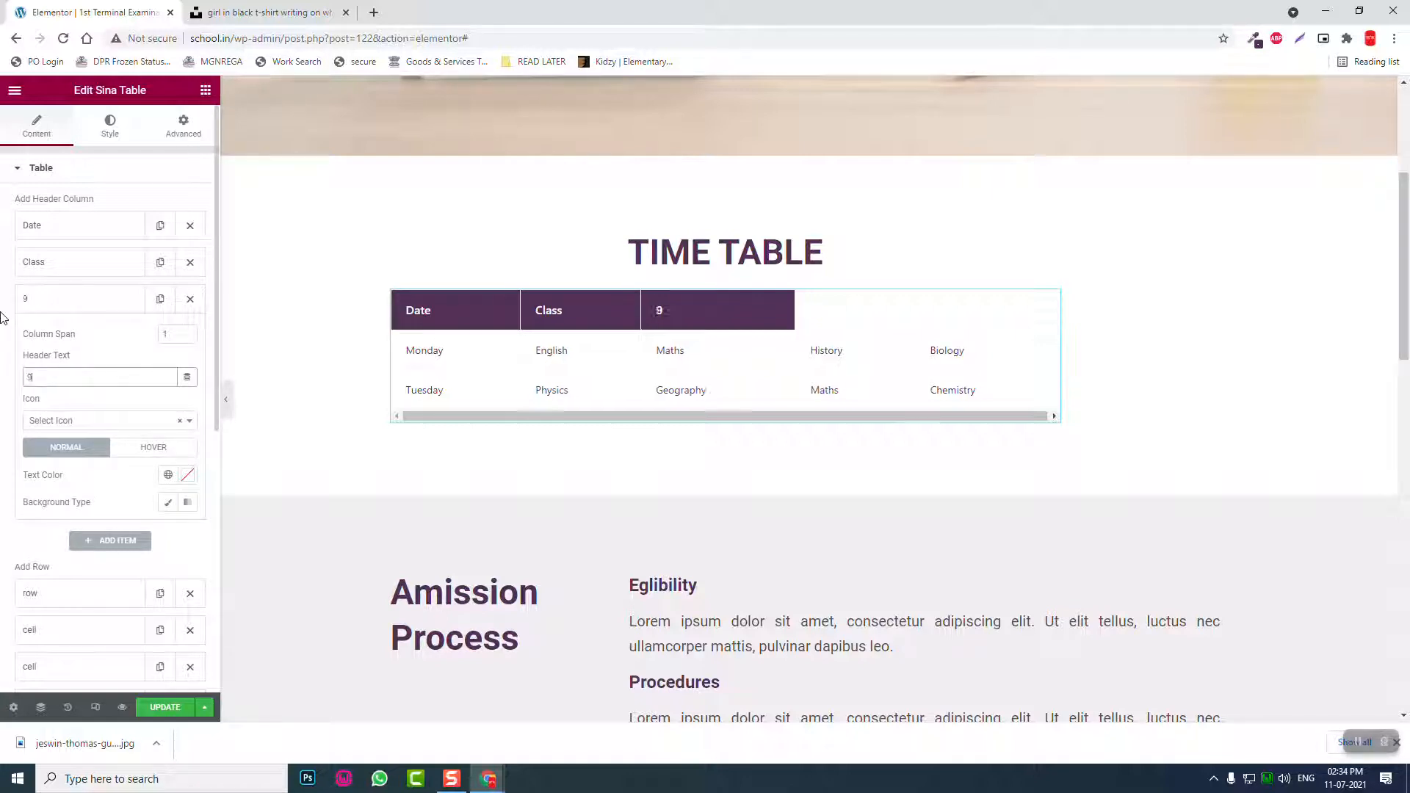
{"action": "type", "text": ":30 - 11:30"}
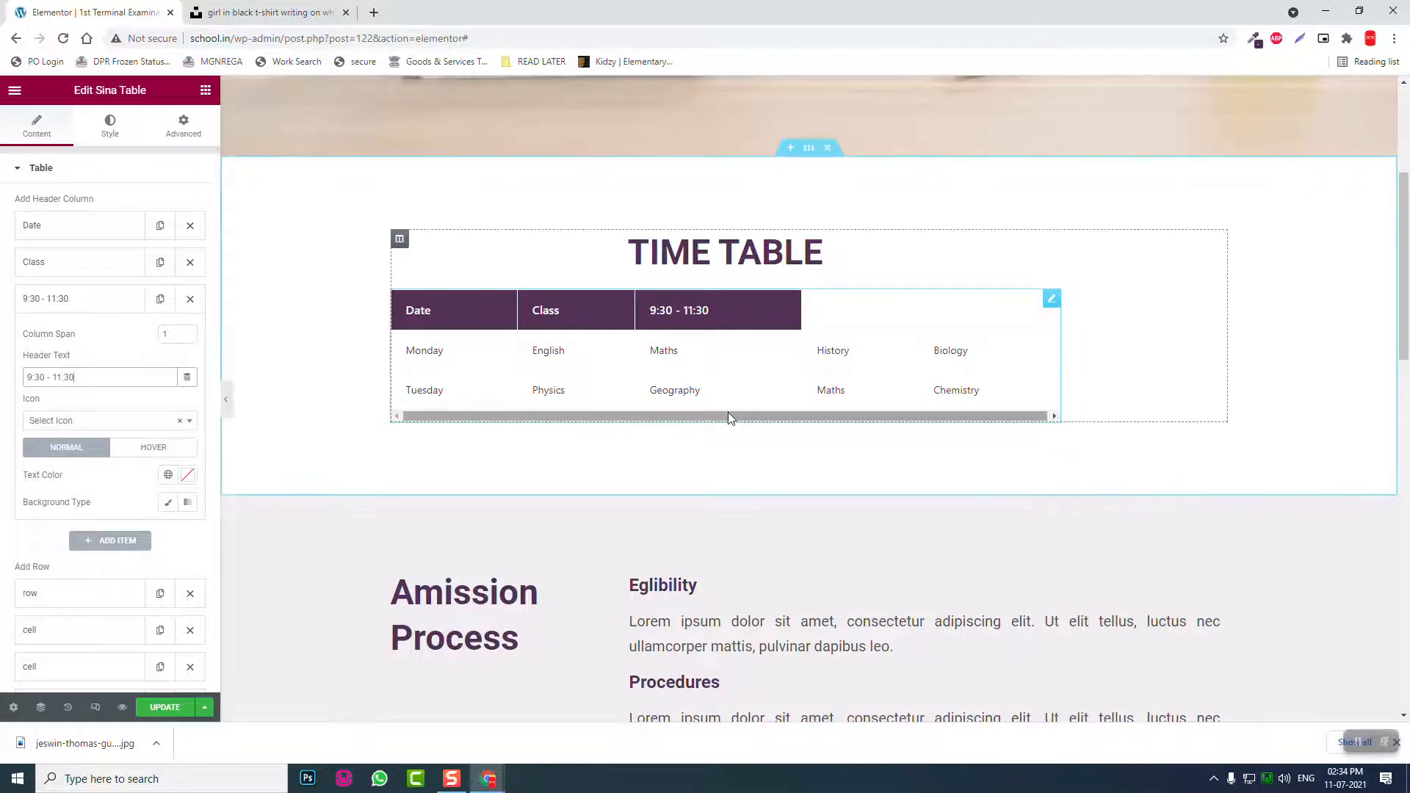
- Add a fourth header column to the time table with the text 1:30 - 3:30
{"action": "left_click", "coordinate": [115, 543]}
{"action": "left_click_drag", "start_coordinate": [95, 415], "coordinate": [1, 358]}
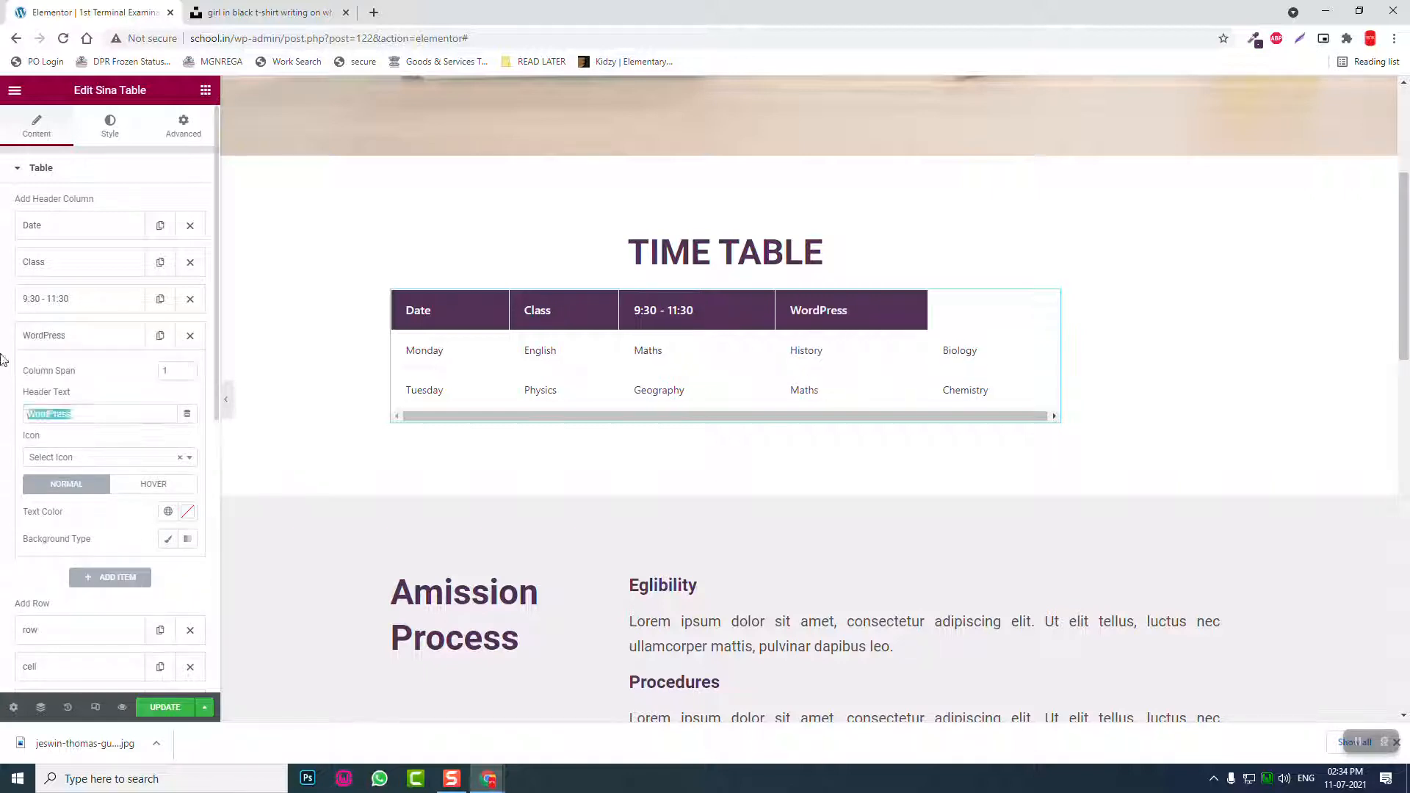
{"action": "type", "text": "1:30"}
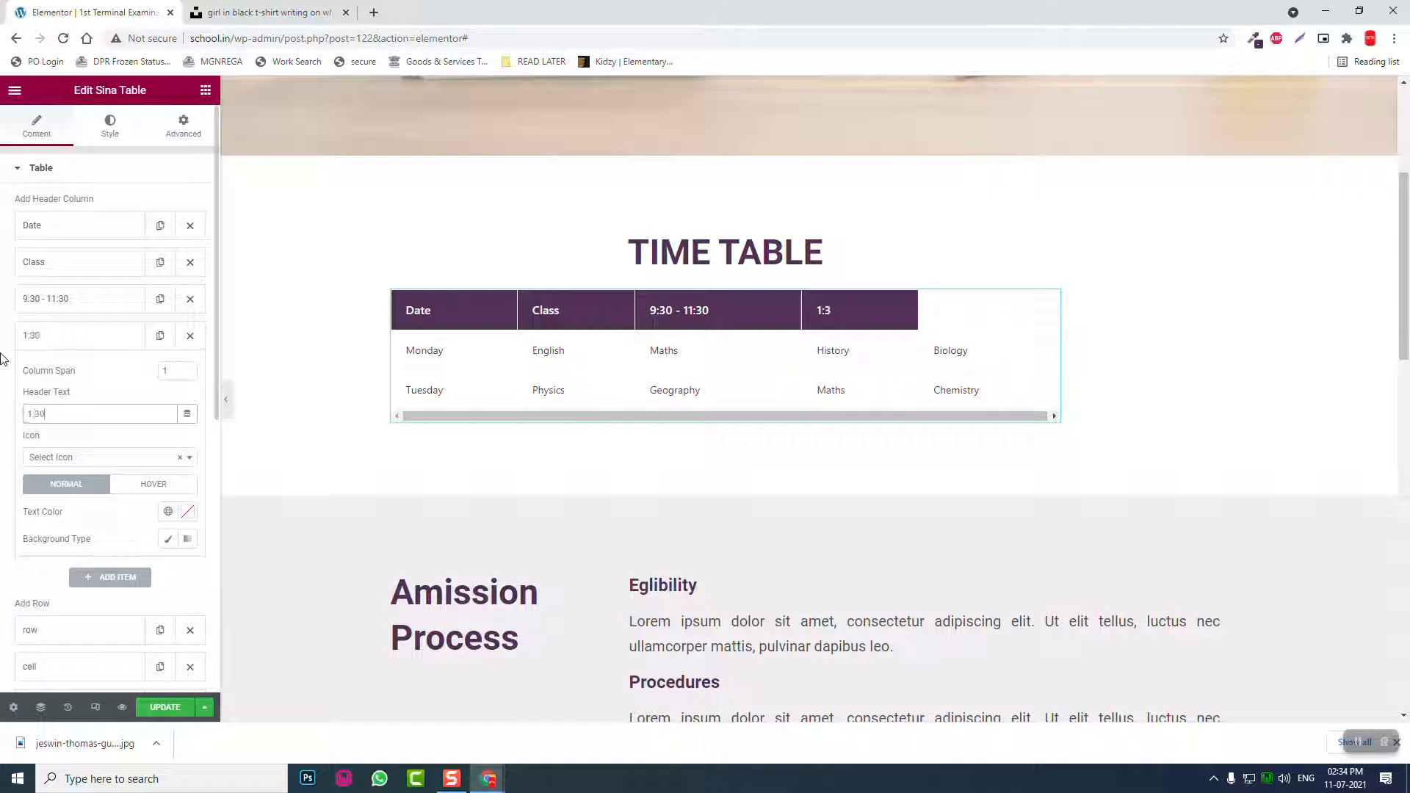
{"action": "type", "text": " - 3:30"}
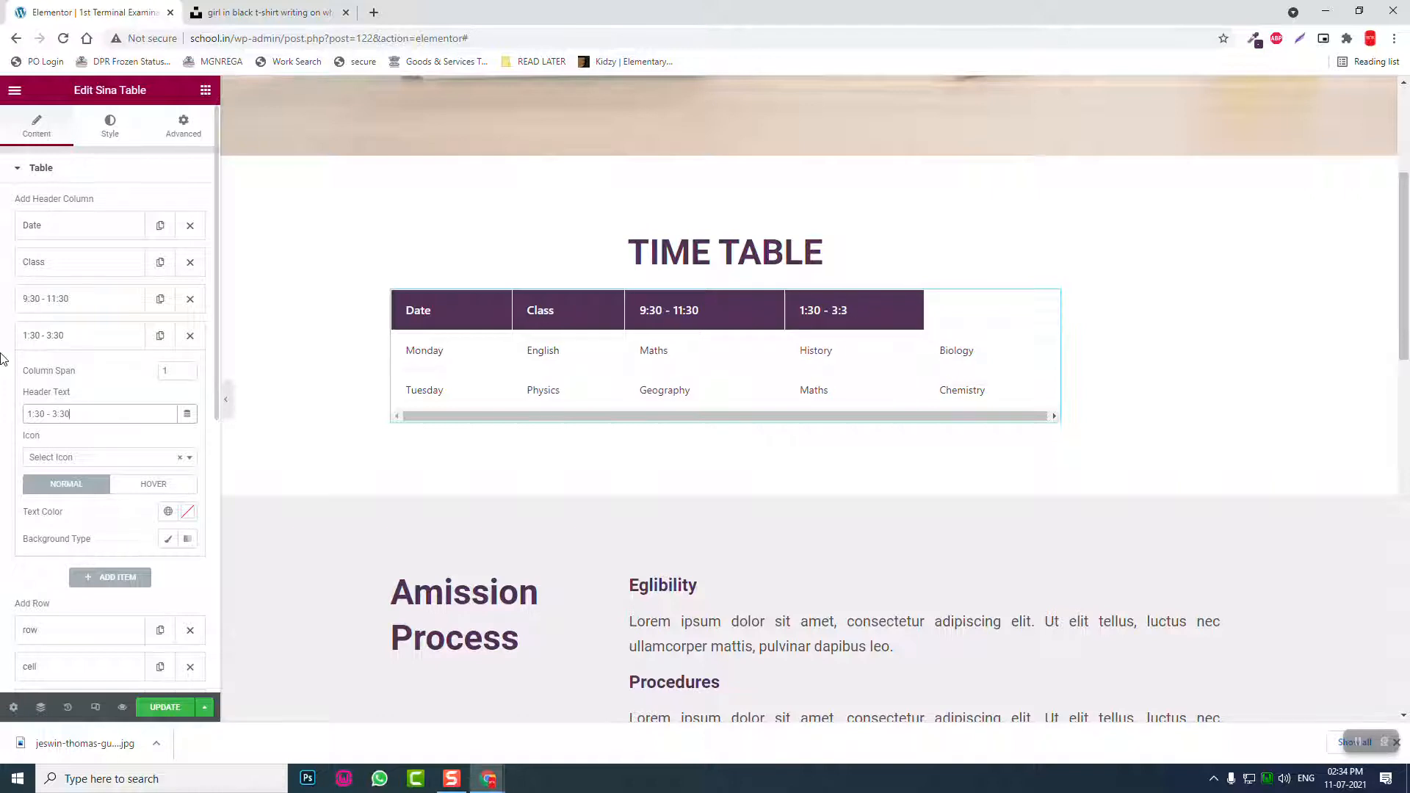
{"action": "left_click", "coordinate": [90, 347]}
- Delete the Biology cell at the end of the time table's first row
{"action": "scroll", "coordinate": [90, 349], "scroll_direction": "down", "scroll_amount": 1}
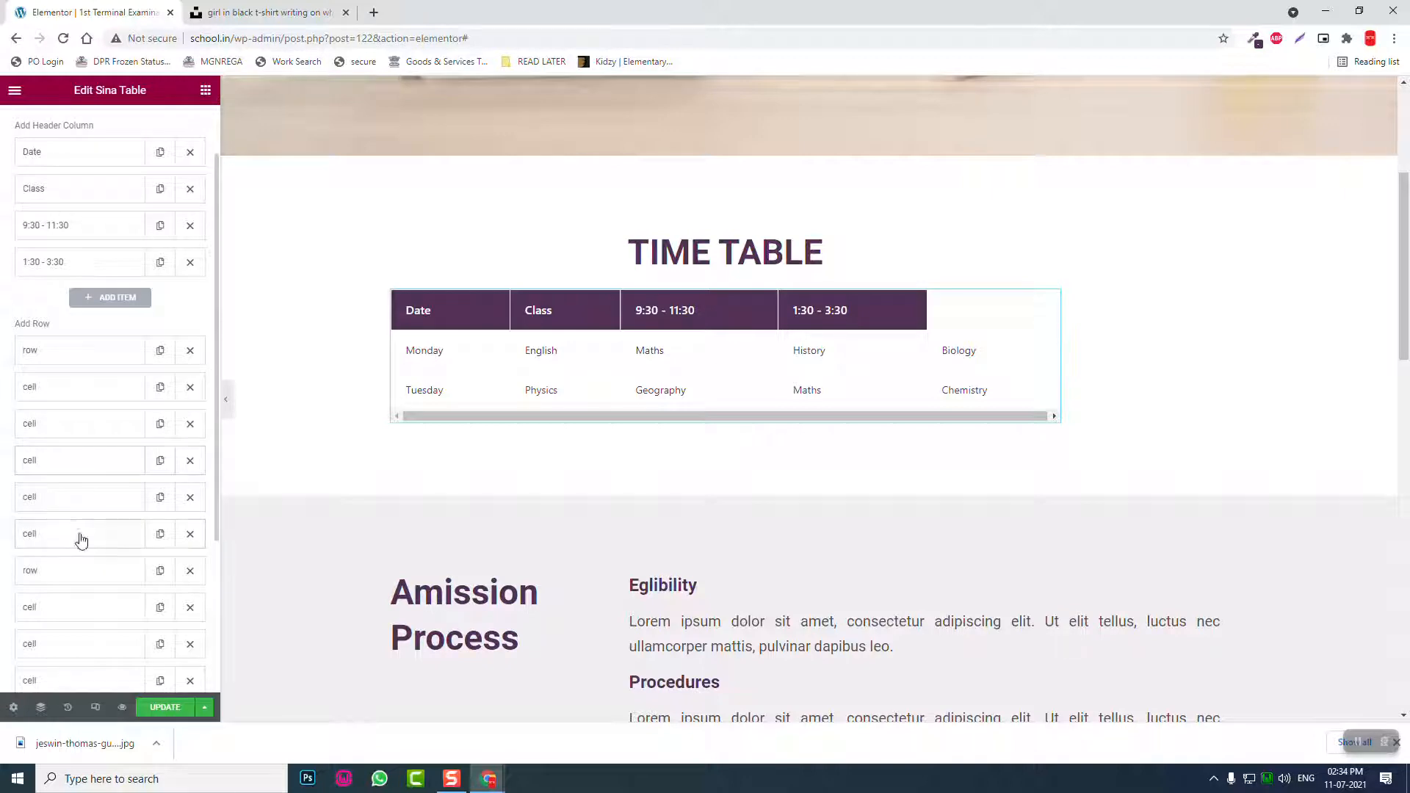
{"action": "left_click", "coordinate": [192, 538]}
- Set the Monday cell in the time table's first row to 11/07/2021
{"action": "left_click", "coordinate": [71, 389]}
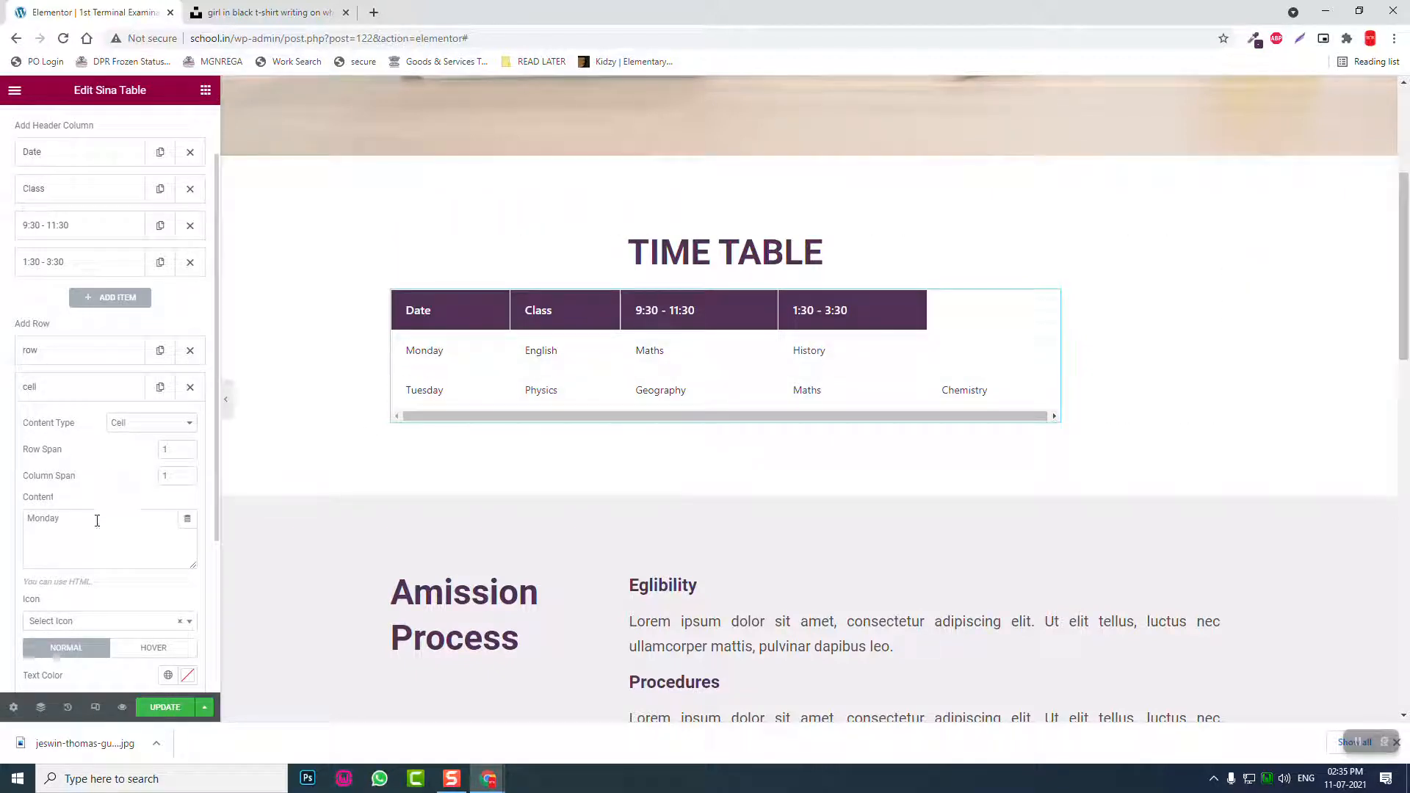
{"action": "left_click_drag", "start_coordinate": [95, 519], "coordinate": [3, 488]}
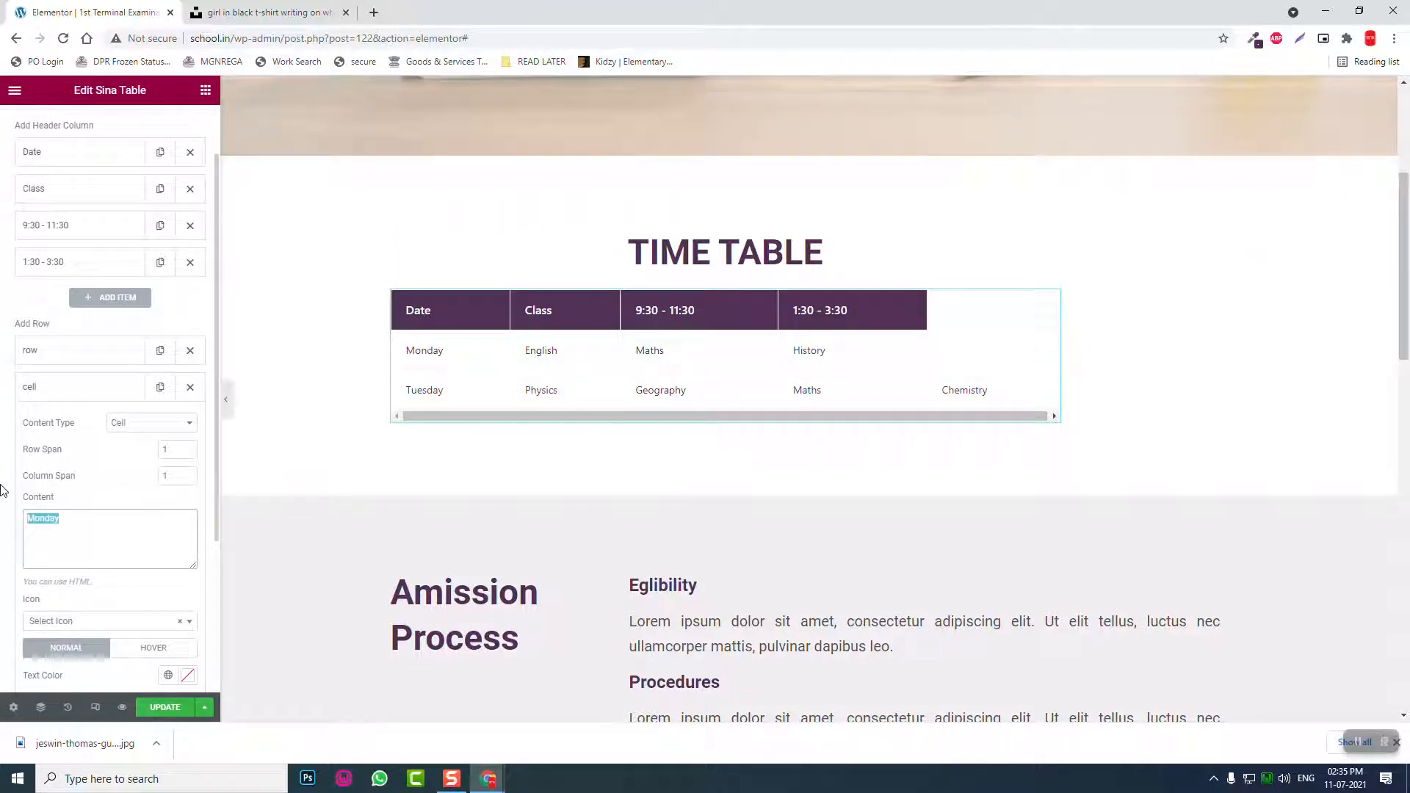
{"action": "type", "text": "11"}
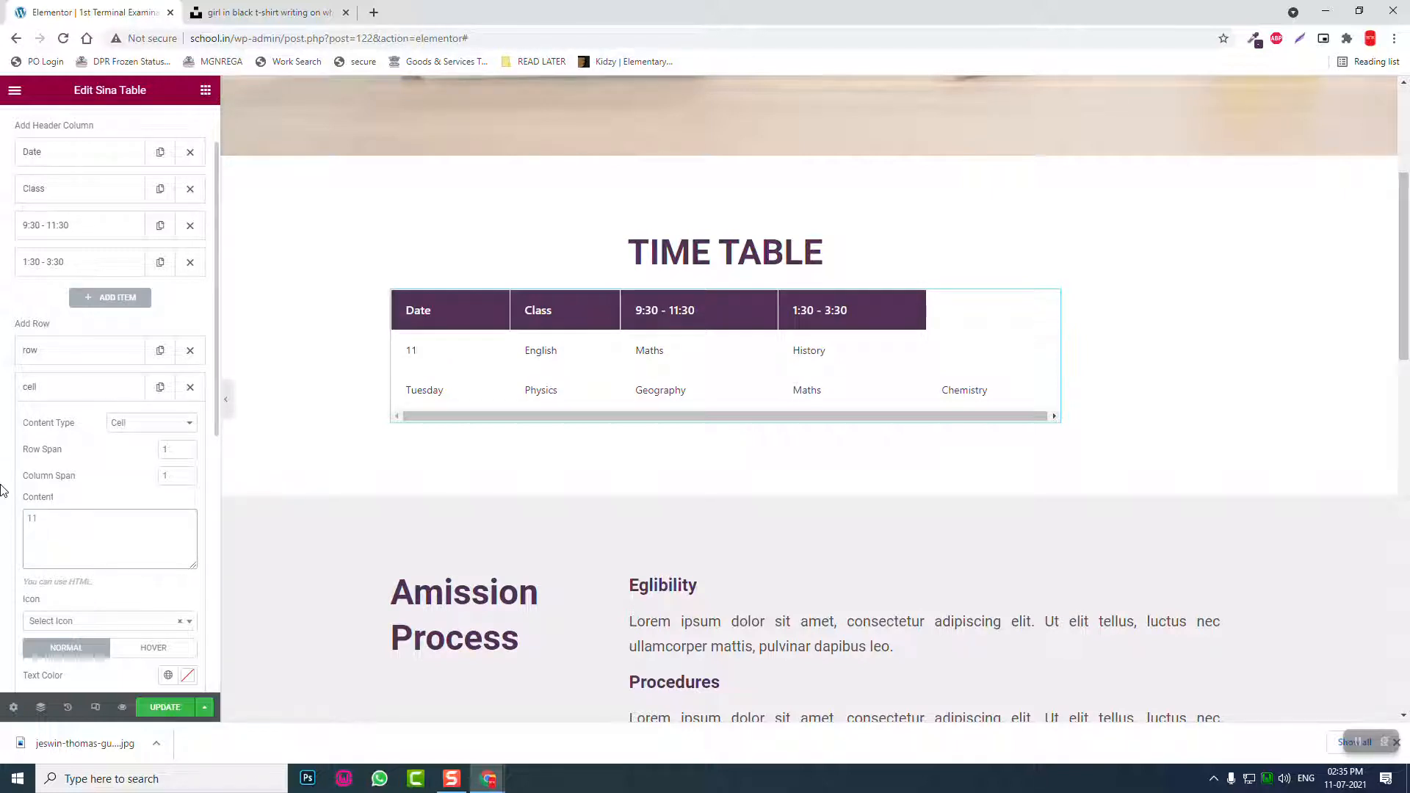
{"action": "type", "text": "/07/2021"}
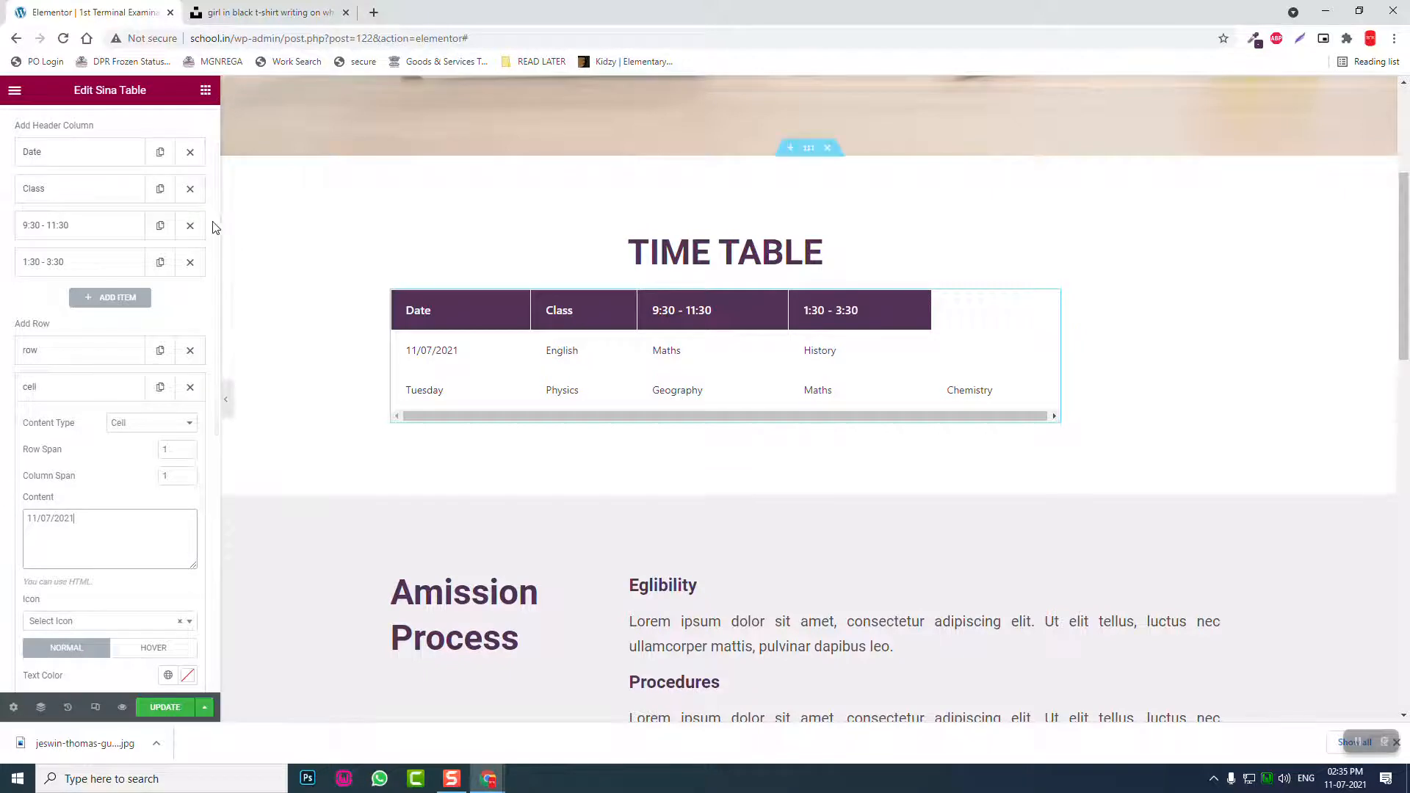
{"action": "left_click", "coordinate": [69, 393]}
- Set the English cell in the time table's first row to VI - X
{"action": "left_click", "coordinate": [61, 430]}
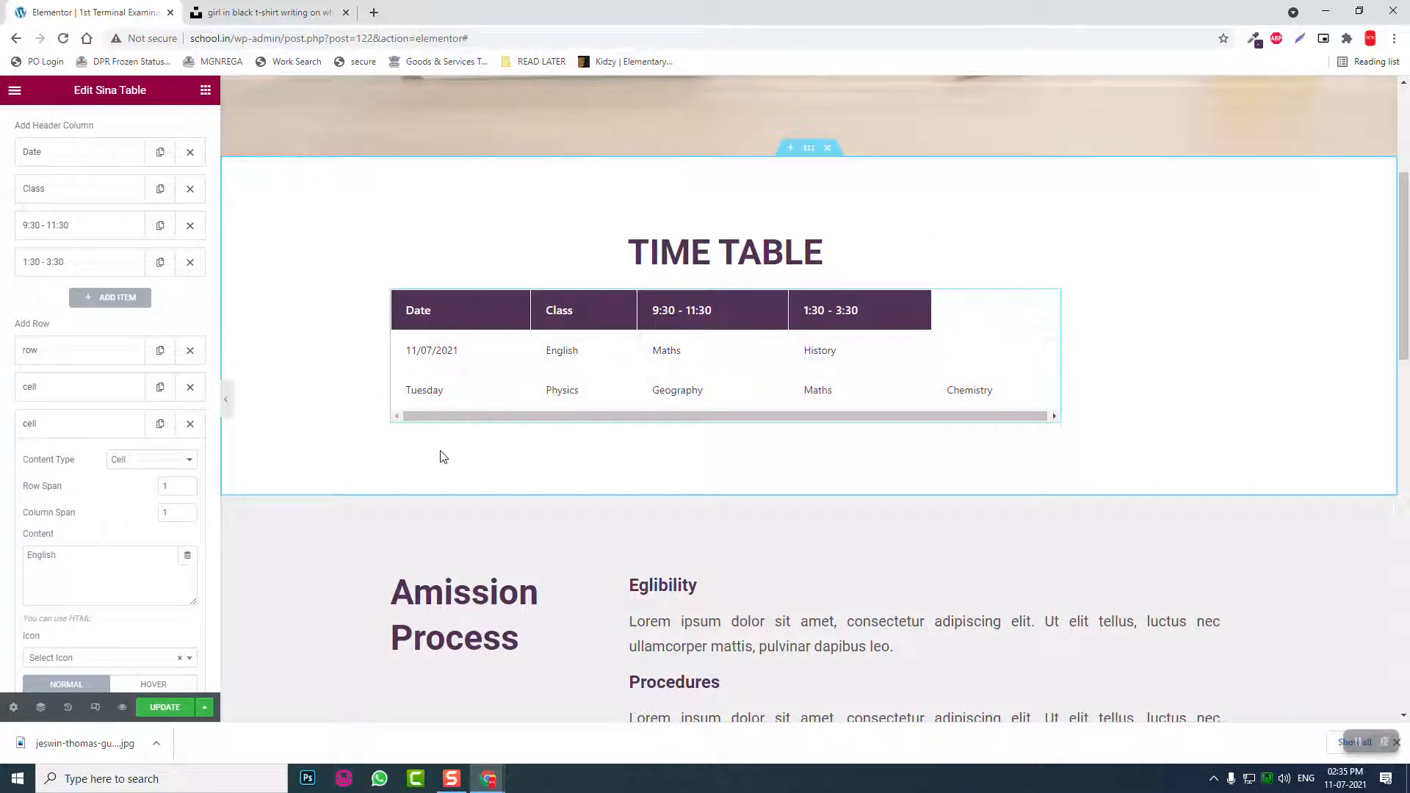
{"action": "left_click", "coordinate": [547, 351]}
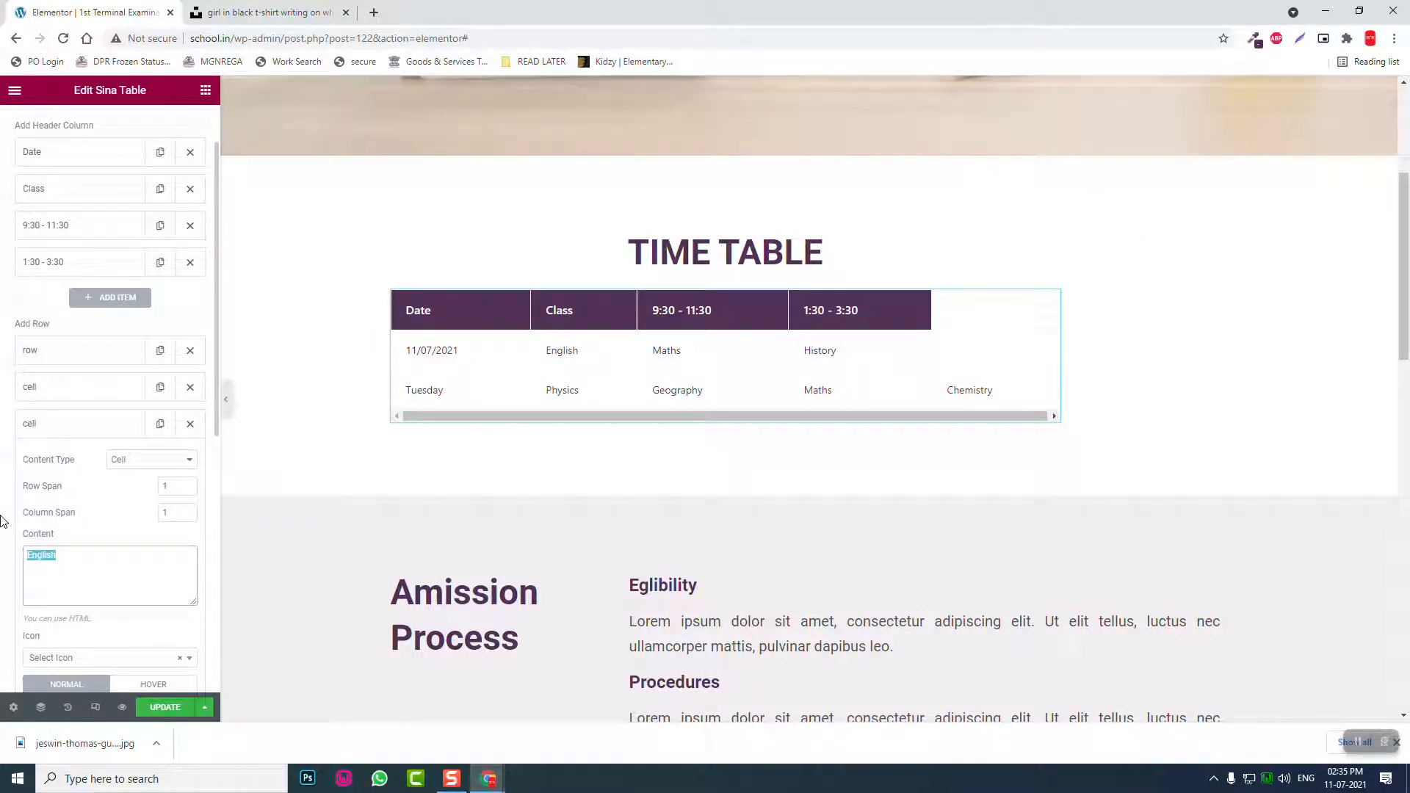
{"action": "type", "text": "Vi - X"}
{"action": "left_click", "coordinate": [36, 555]}
{"action": "key", "text": "Delete"}
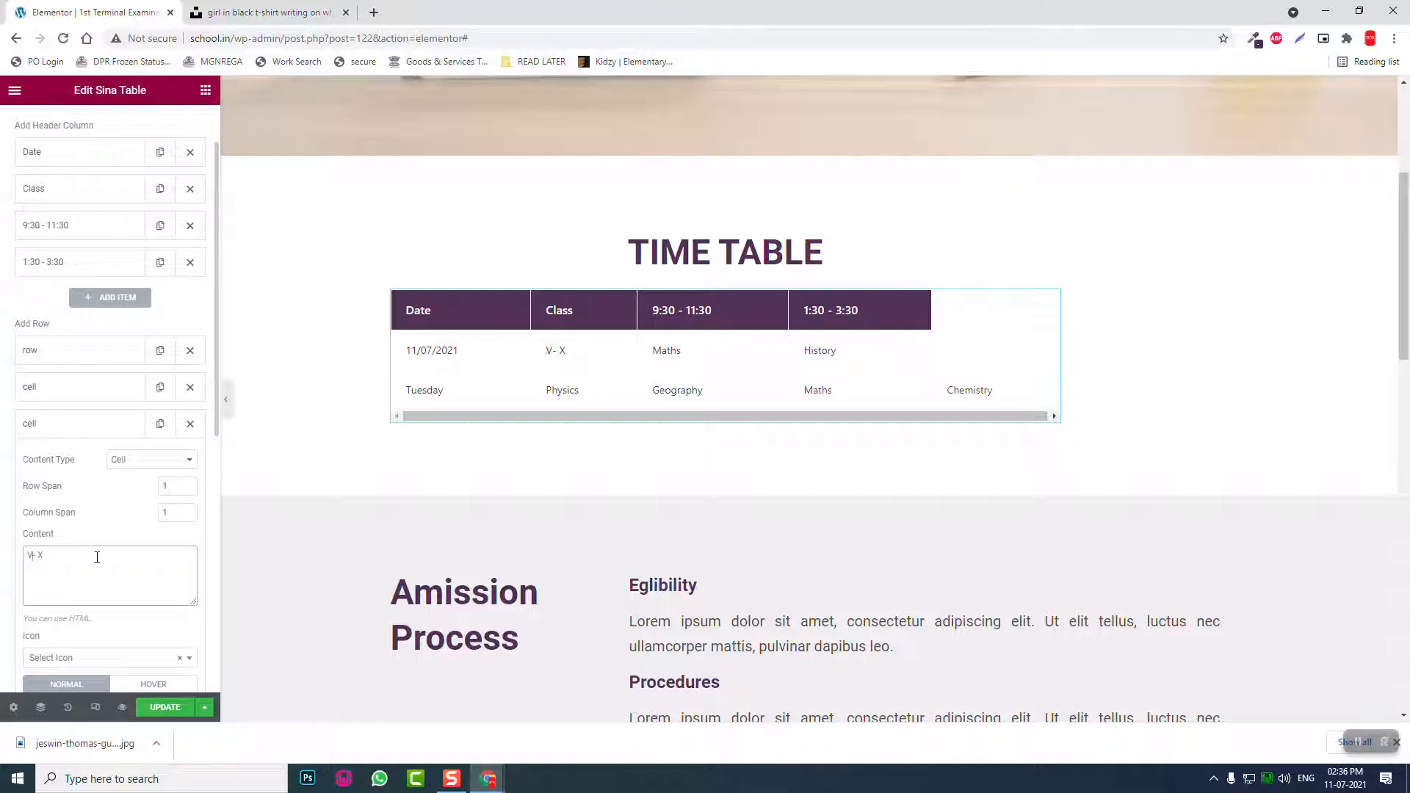
{"action": "key", "text": "BackSpace"}
{"action": "type", "text": "I"}
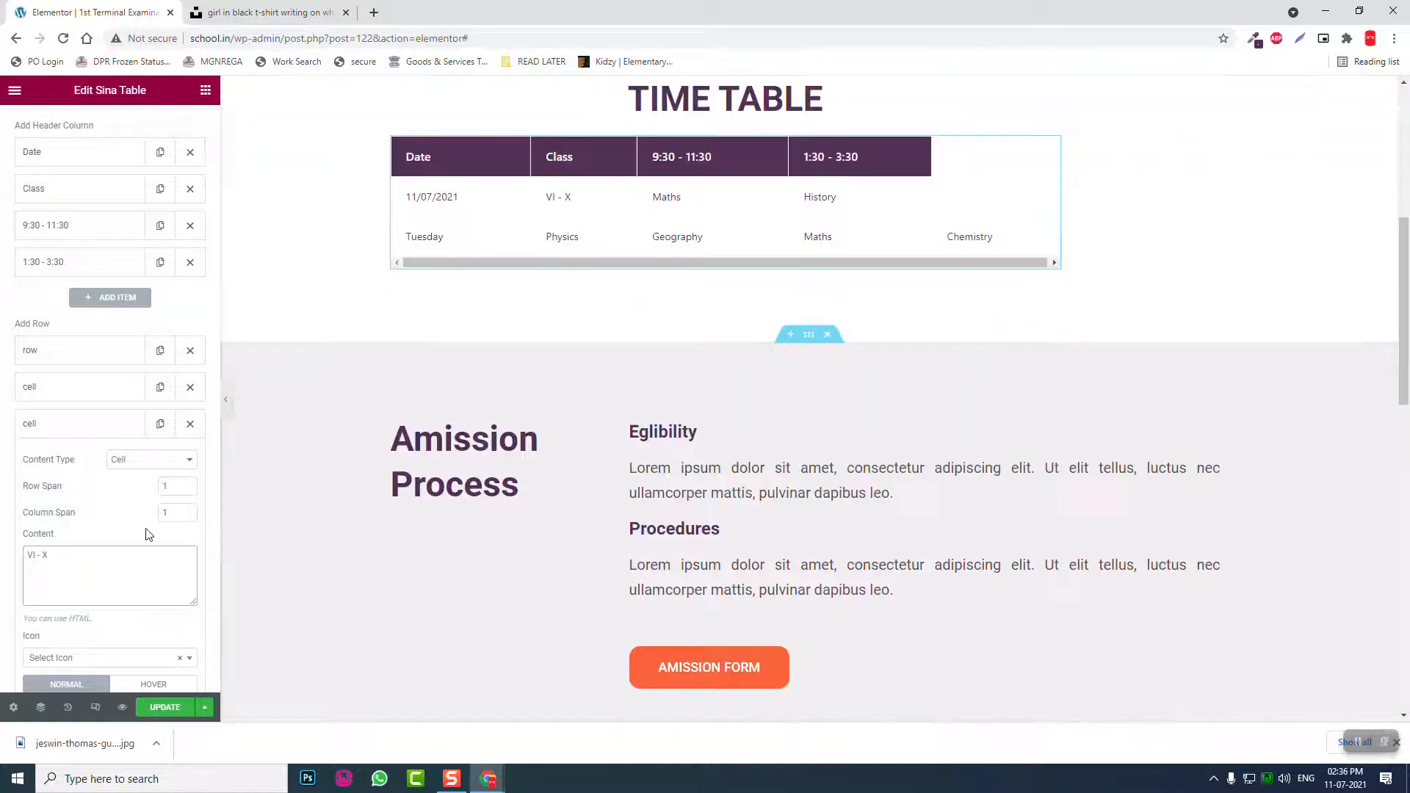
{"action": "left_click", "coordinate": [65, 425]}
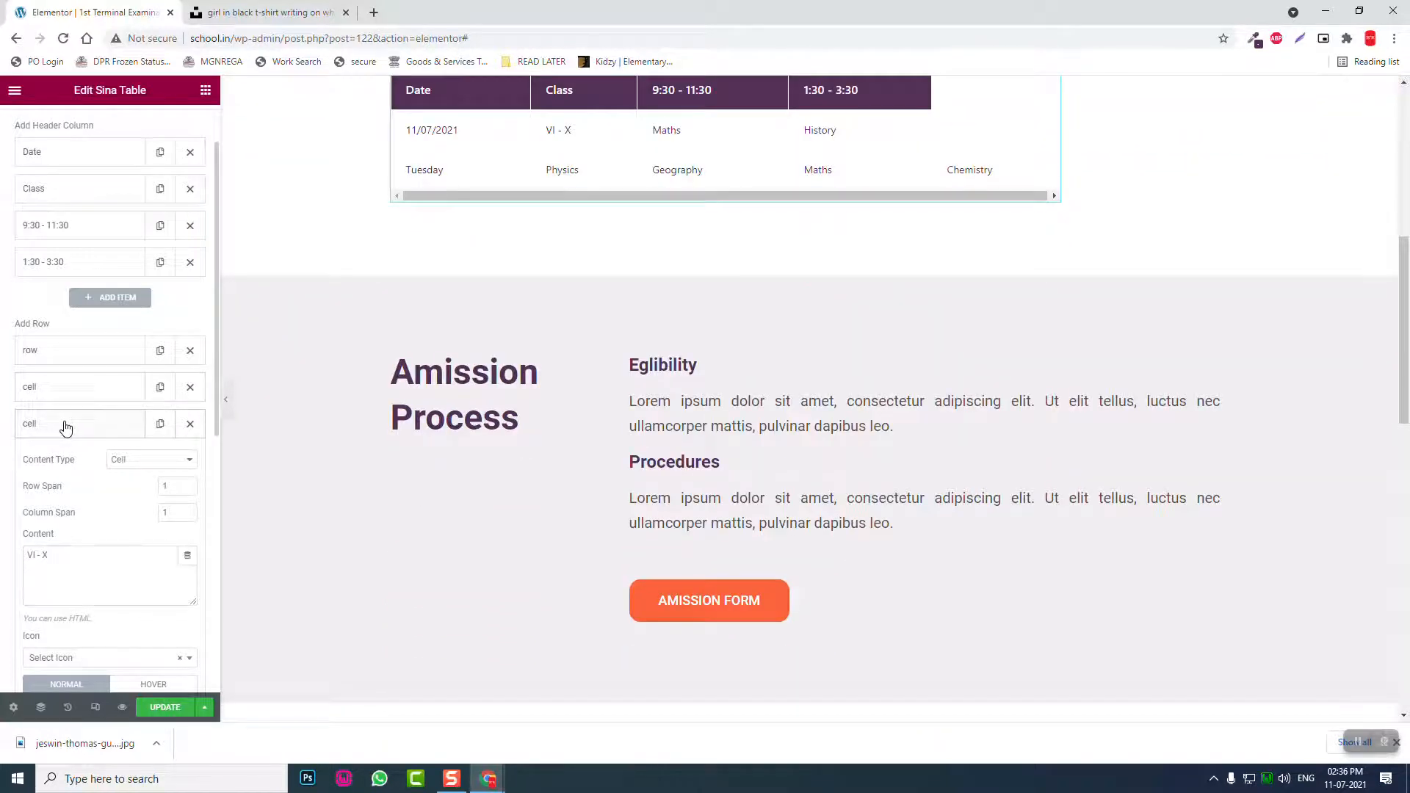
{"action": "left_click", "coordinate": [57, 461]}
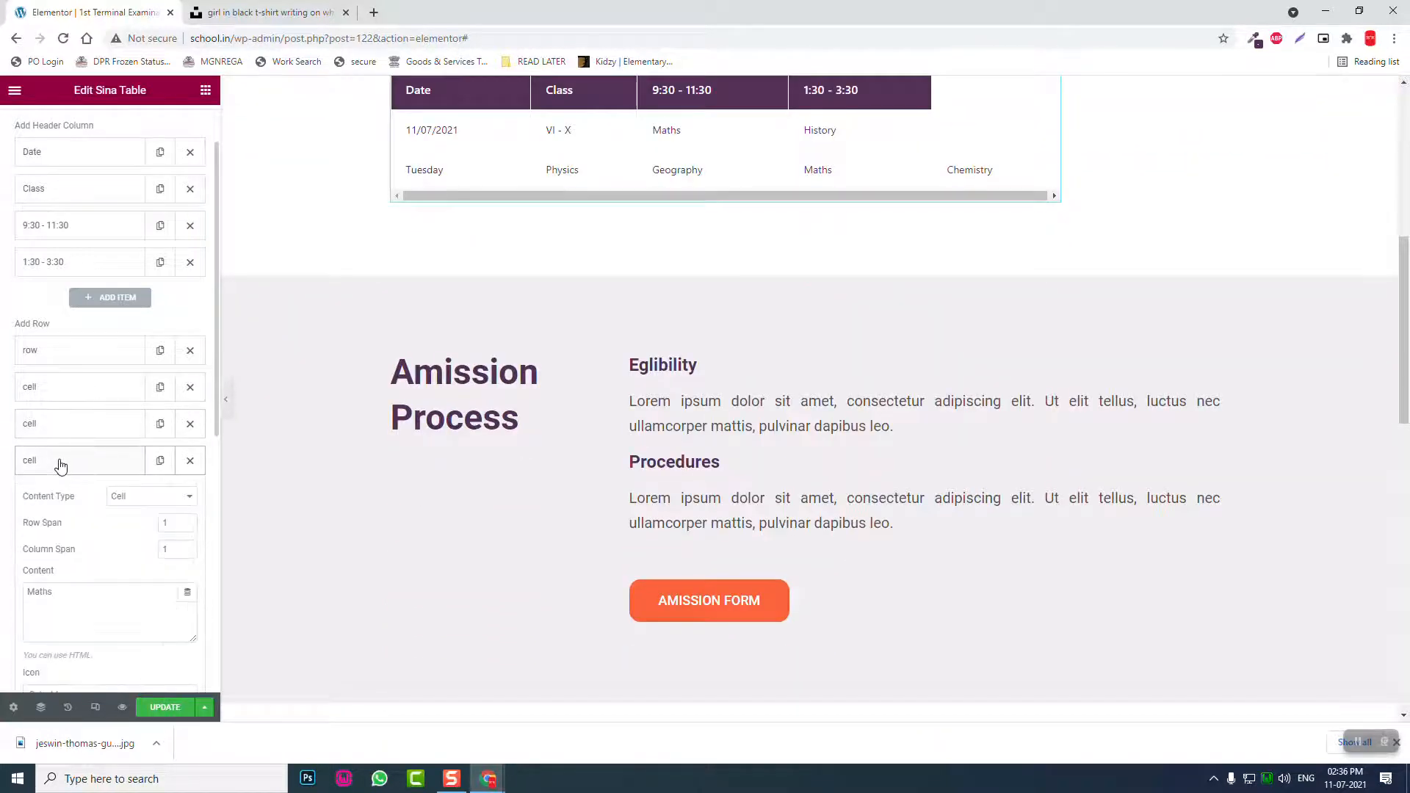
{"action": "left_click", "coordinate": [64, 596]}
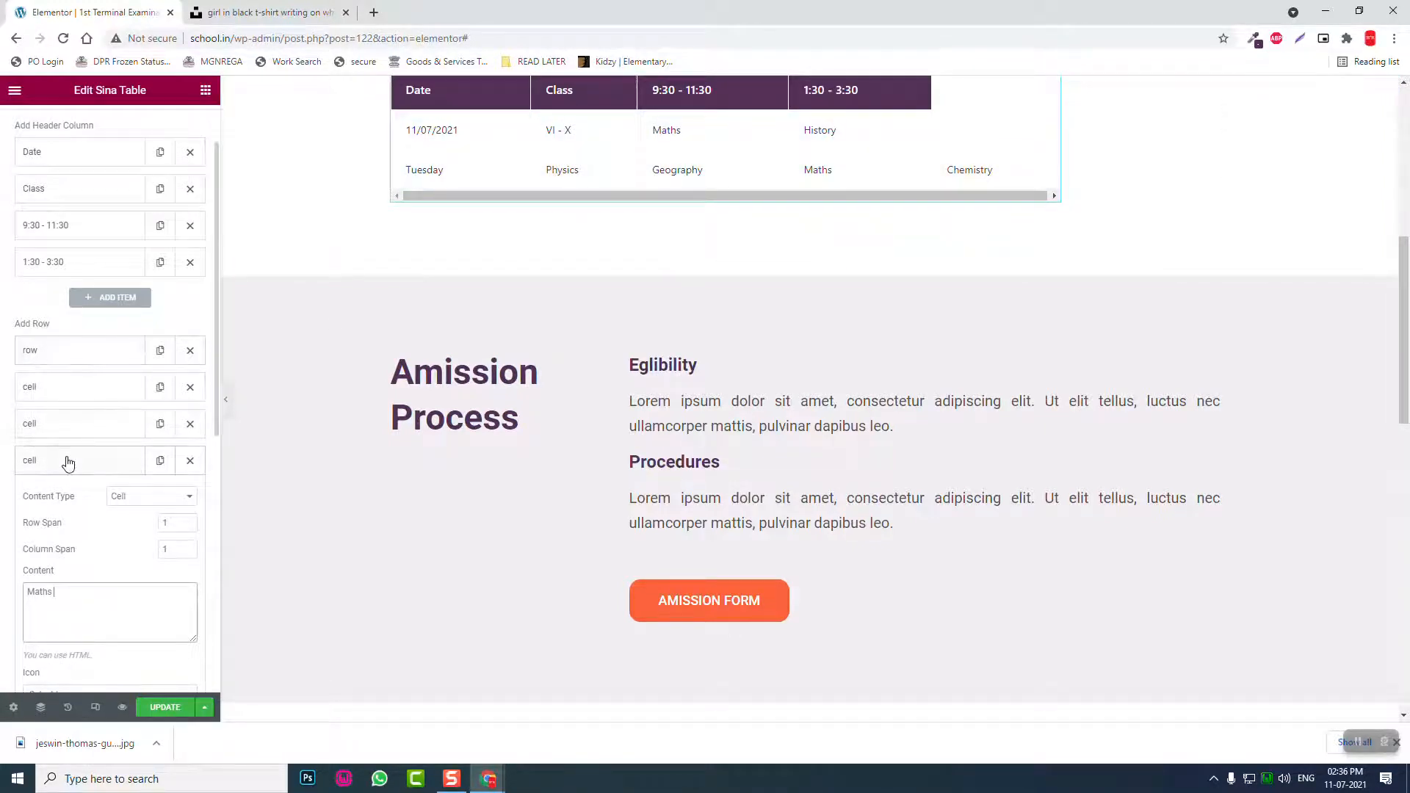
{"action": "scroll", "coordinate": [77, 500], "scroll_direction": "down", "scroll_amount": 3}
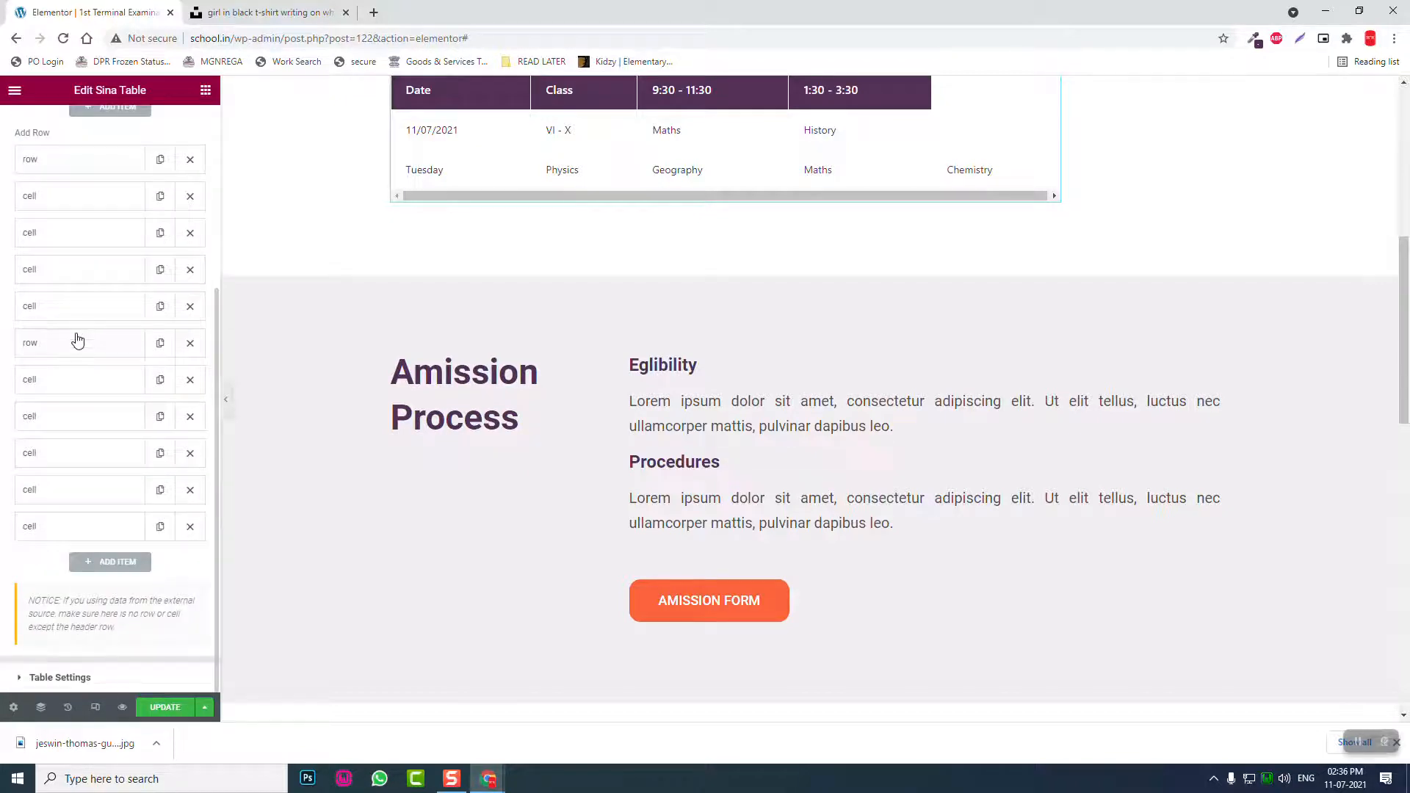
{"action": "scroll", "coordinate": [658, 233], "scroll_direction": "up", "scroll_amount": 1}
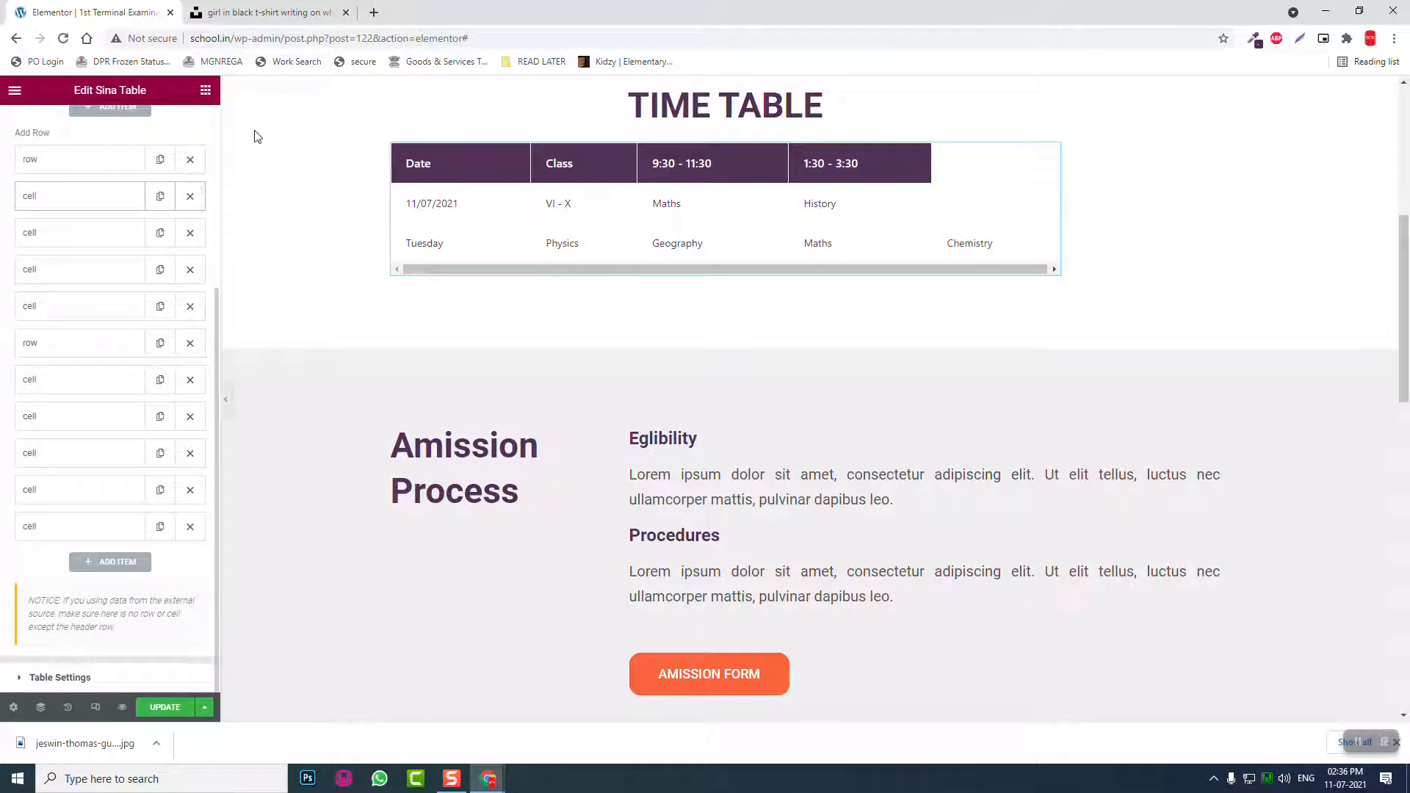
- Switch to Excel 2016 and create a blank workbook
{"action": "left_click", "coordinate": [157, 780]}
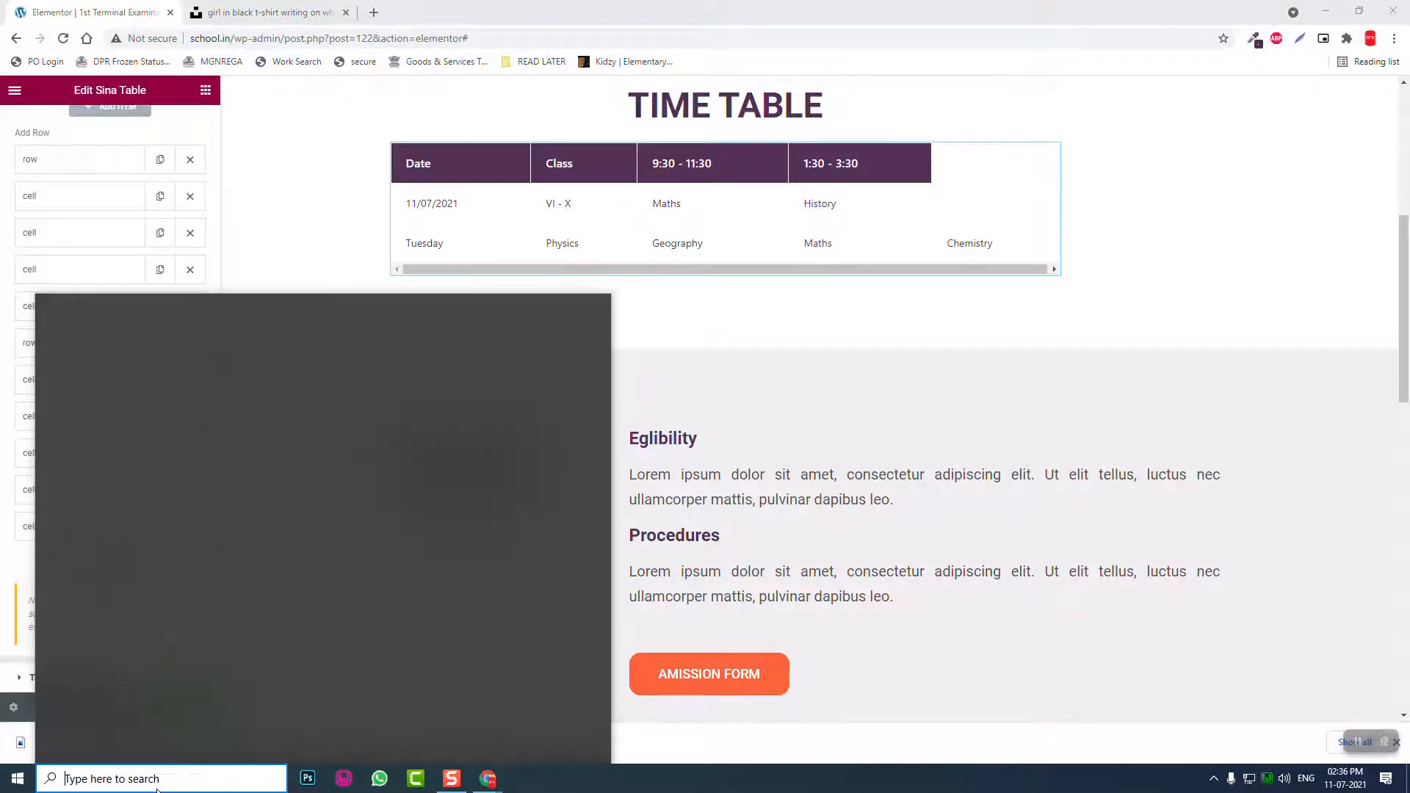
{"action": "type", "text": "ex"}
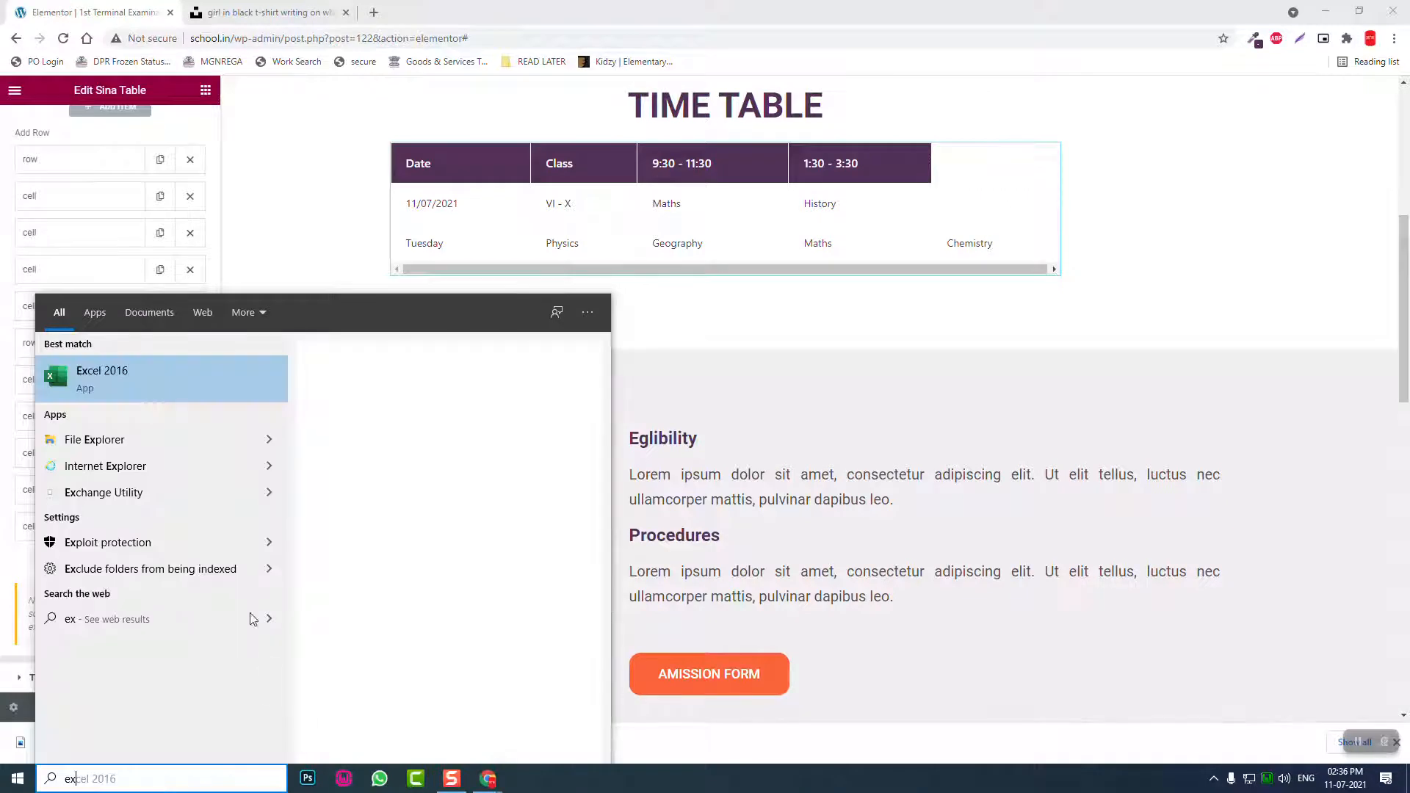
{"action": "left_click", "coordinate": [124, 383]}
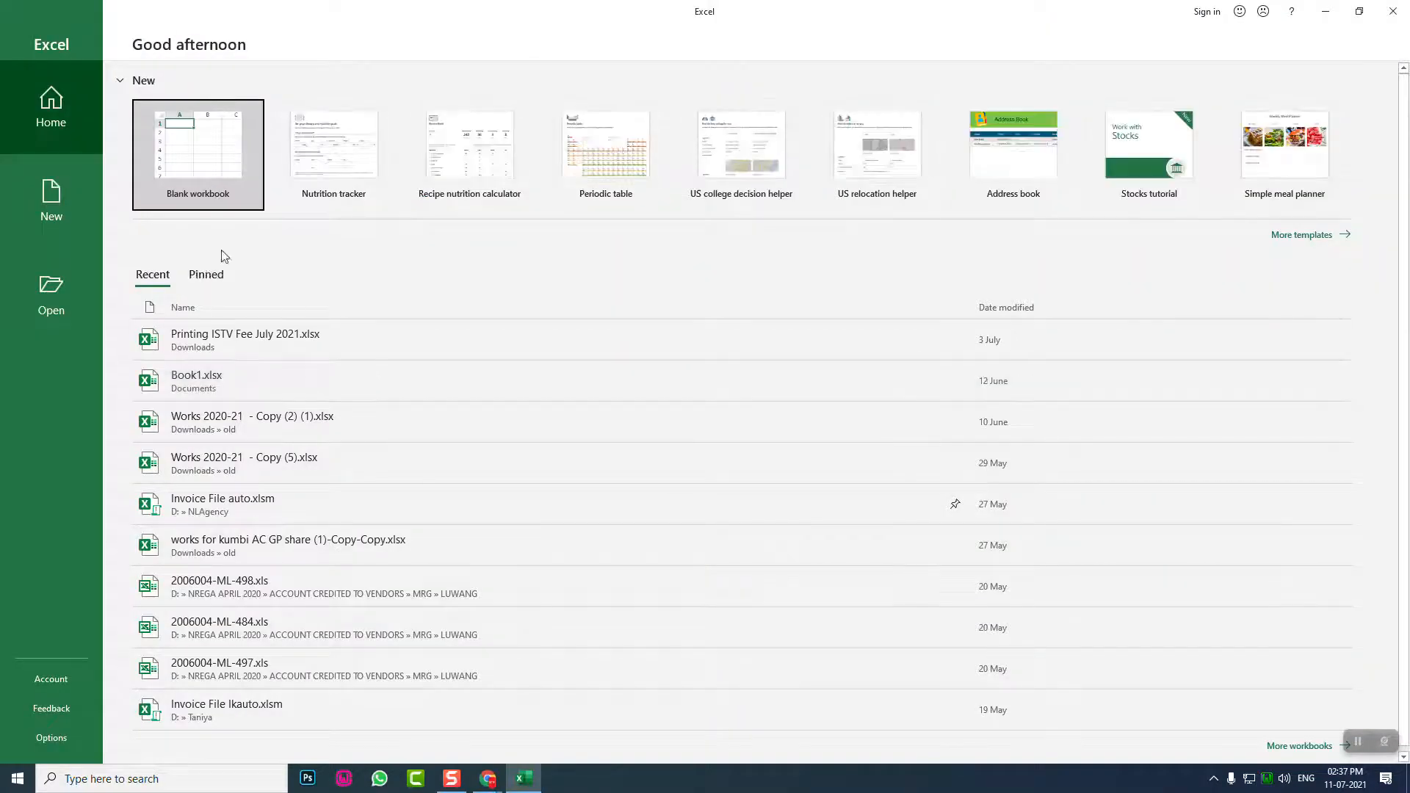
{"action": "left_click", "coordinate": [201, 161]}
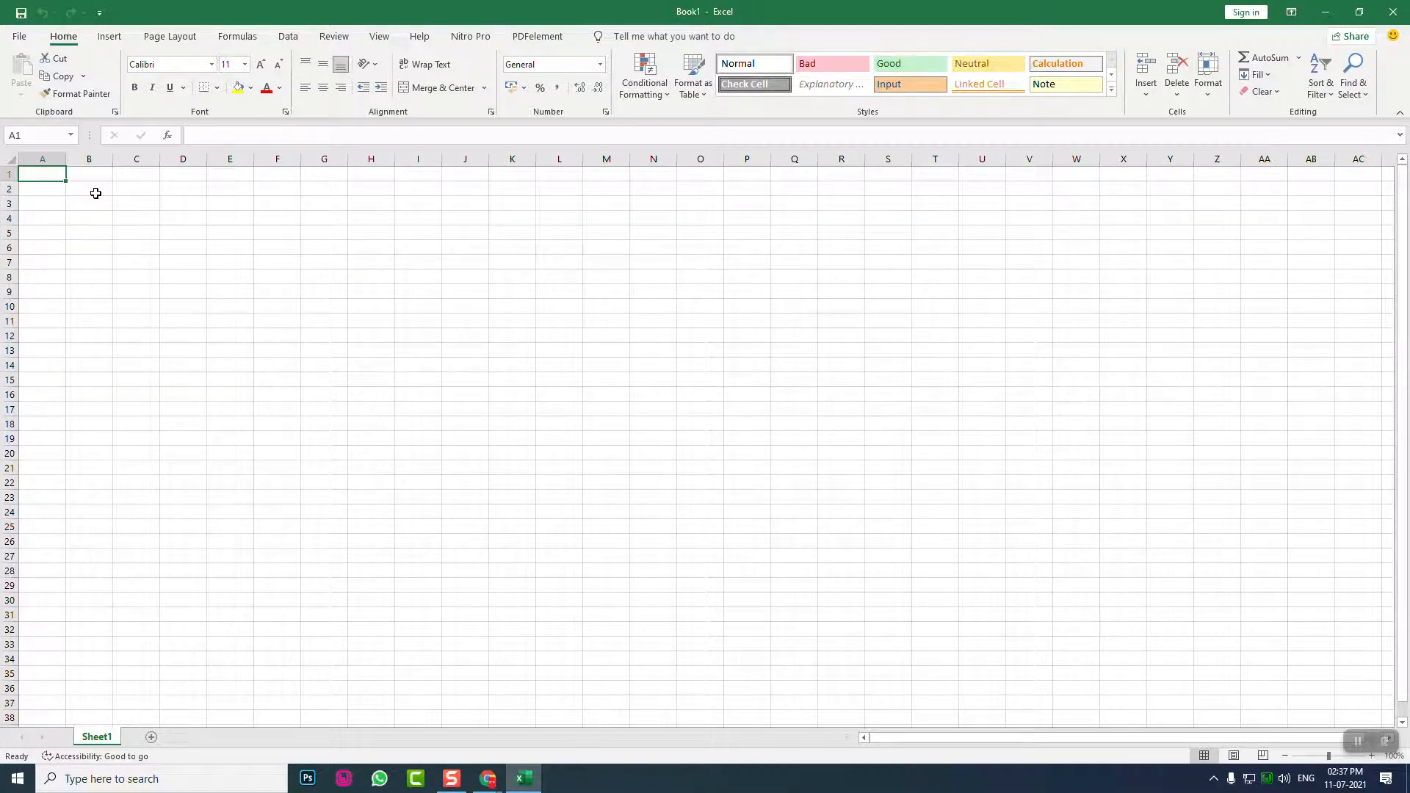
- Enter the headings Date, Class, 930-1130 and 130-330 in cells A1 to D1
{"action": "type", "text": "Date"}
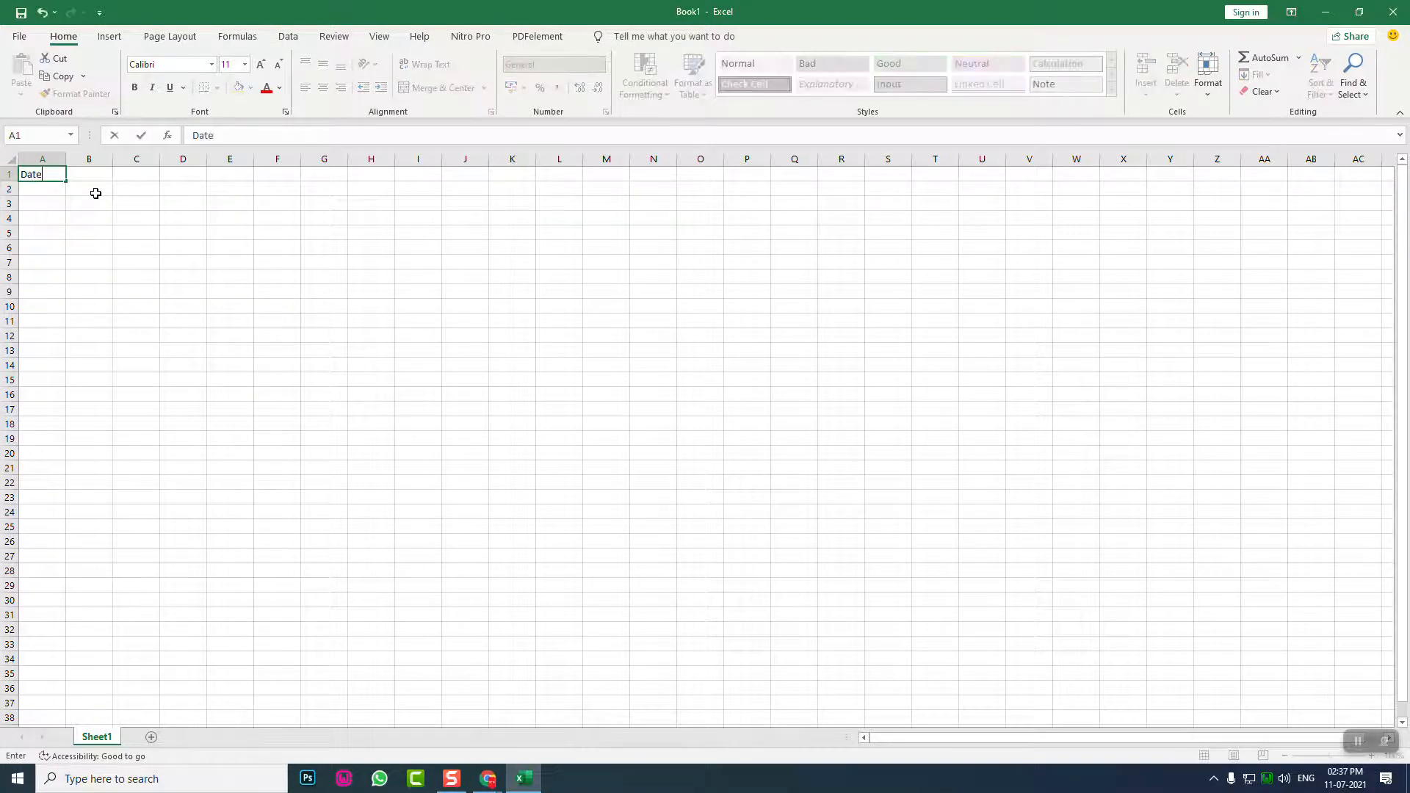
{"action": "key", "text": "Tab"}
{"action": "type", "text": "Cla"}
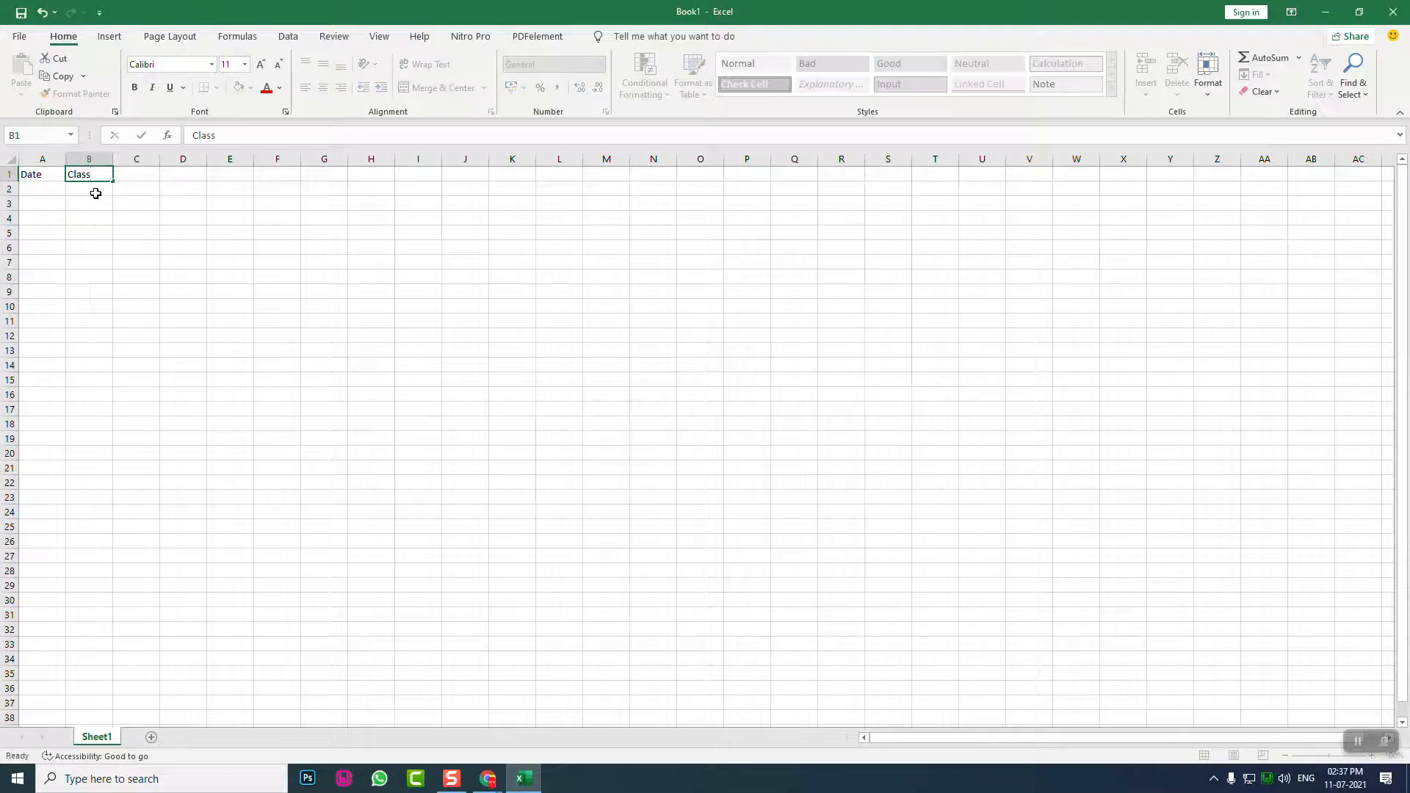
{"action": "key", "text": "Tab"}
{"action": "type", "text": "11"}
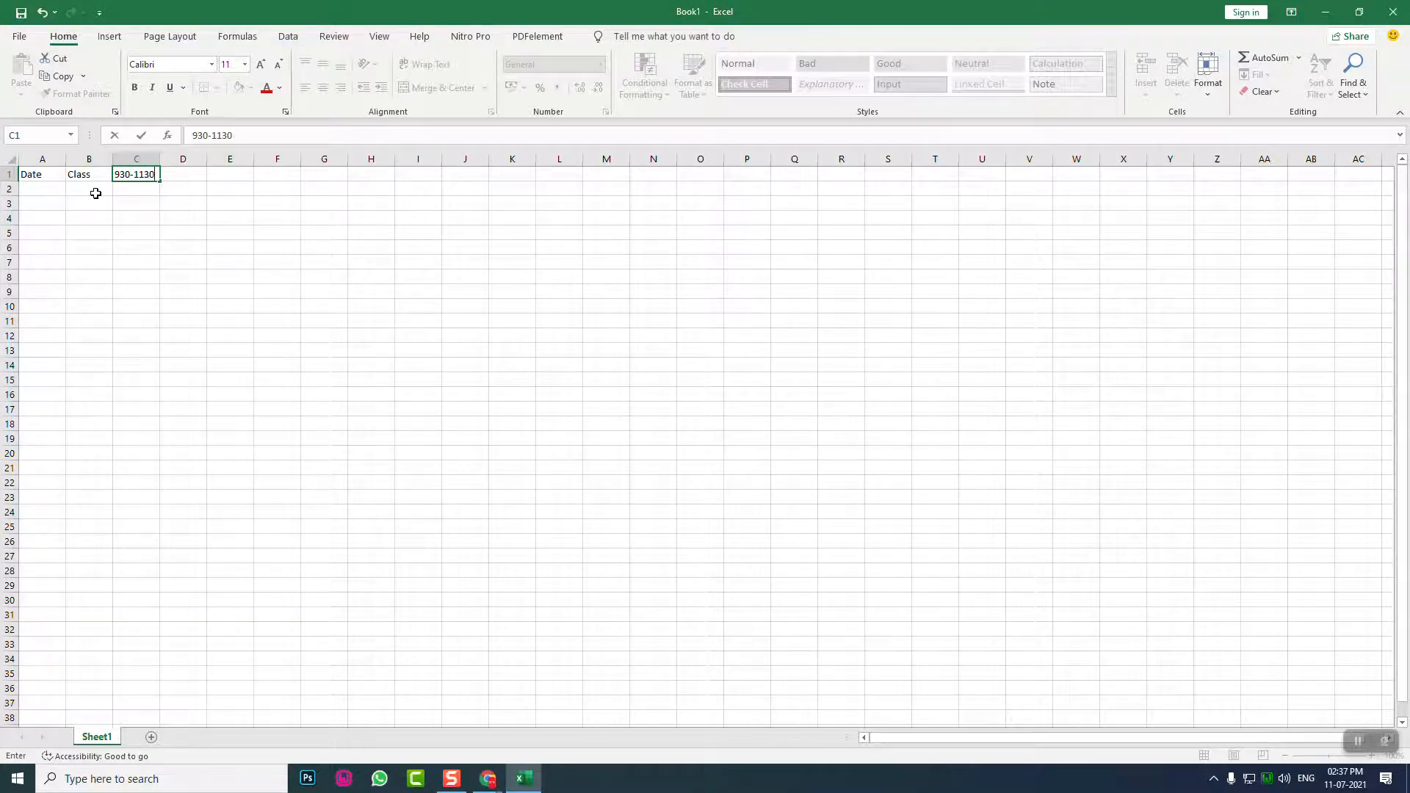
{"action": "key", "text": "Tab"}
{"action": "type", "text": "13"}
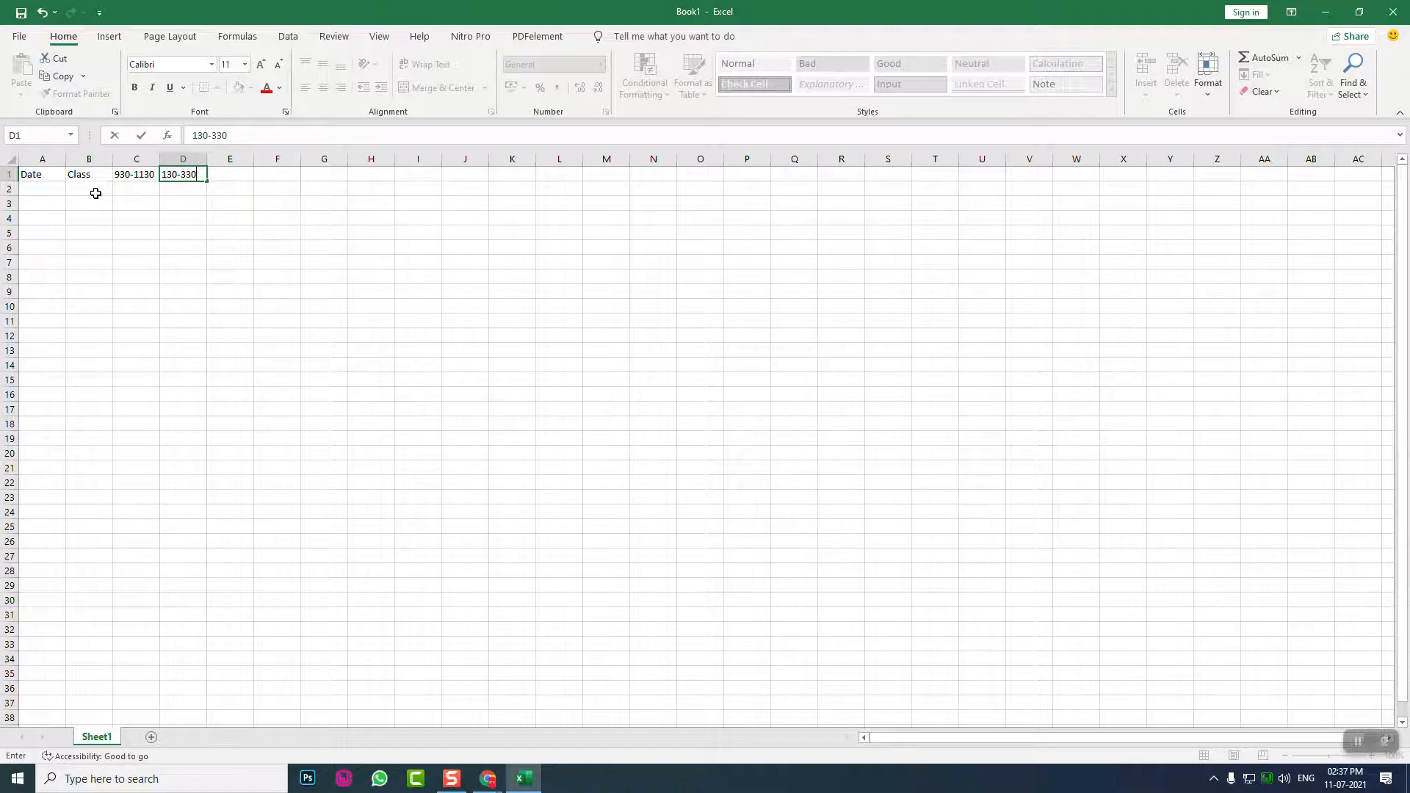
- Widen columns A to D to make room for the timetable entries
{"action": "left_click_drag", "start_coordinate": [109, 161], "coordinate": [229, 160]}
{"action": "left_click", "coordinate": [103, 173]}
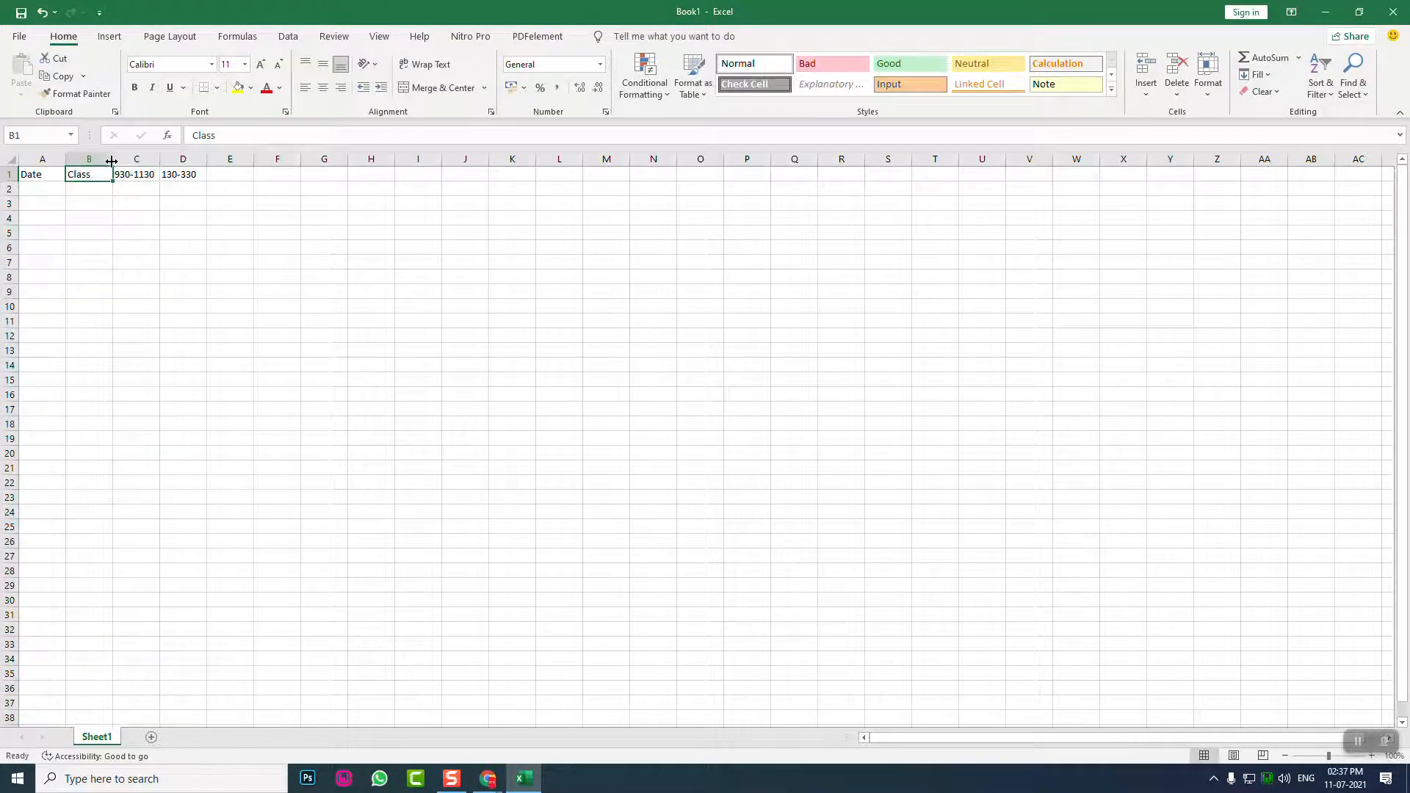
{"action": "left_click_drag", "start_coordinate": [111, 159], "coordinate": [150, 159]}
{"action": "left_click_drag", "start_coordinate": [65, 159], "coordinate": [85, 159]}
{"action": "left_click_drag", "start_coordinate": [217, 158], "coordinate": [349, 149]}
{"action": "left_click_drag", "start_coordinate": [252, 155], "coordinate": [266, 157]}
- Apply all borders to the timetable range A1:D9
{"action": "left_click_drag", "start_coordinate": [44, 174], "coordinate": [318, 290]}
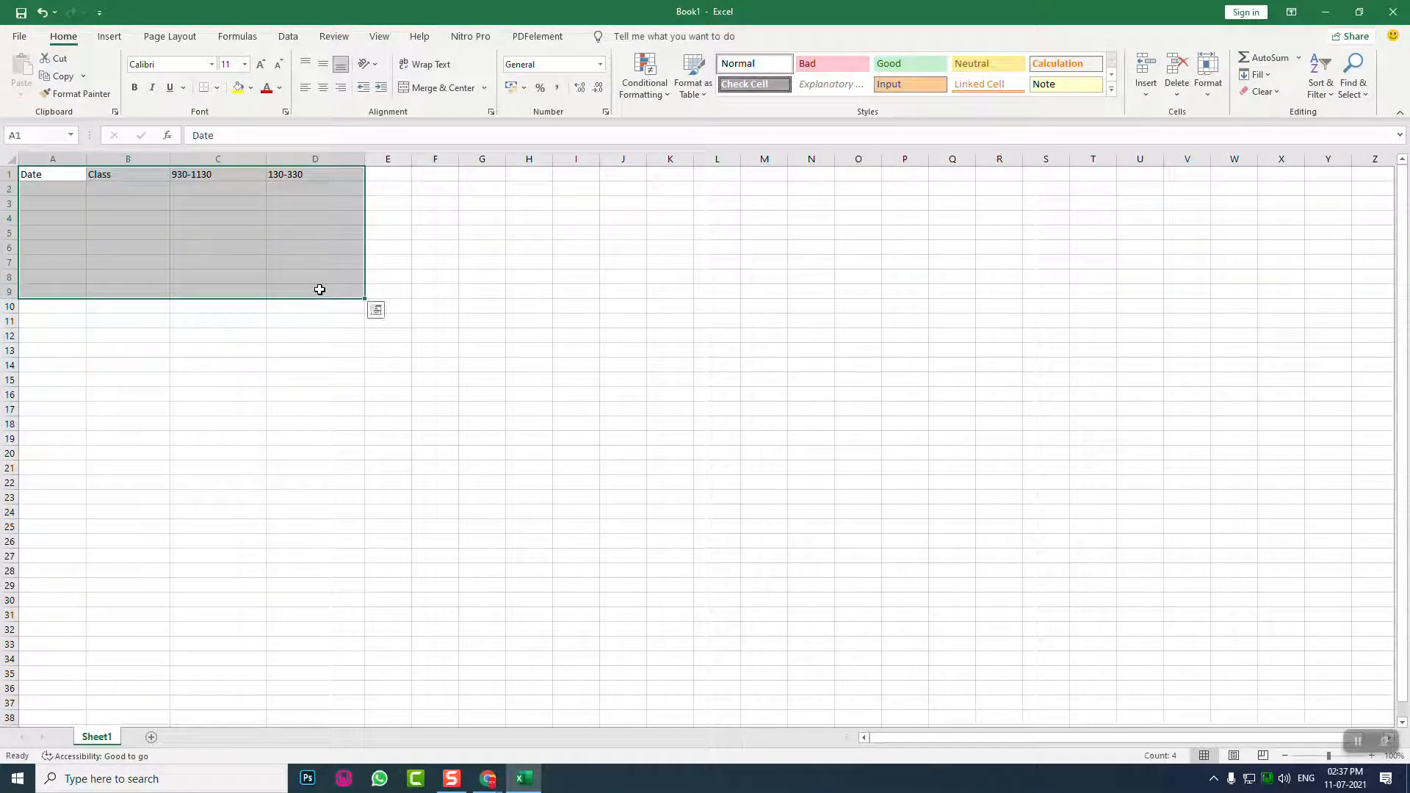
{"action": "left_click", "coordinate": [217, 88]}
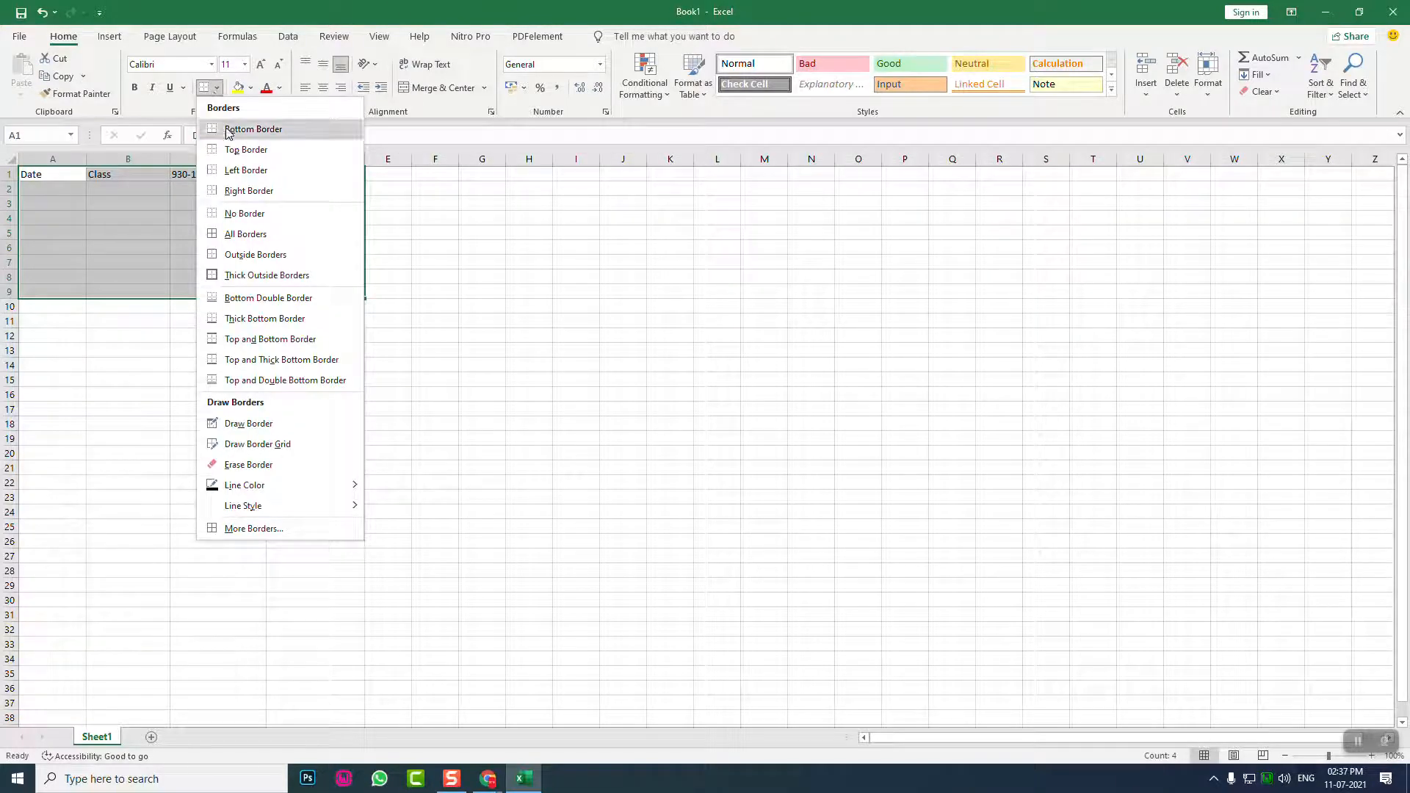
{"action": "left_click", "coordinate": [266, 241]}
- Make the header row A1:D1 bold and fill it with yellow
{"action": "left_click", "coordinate": [51, 174]}
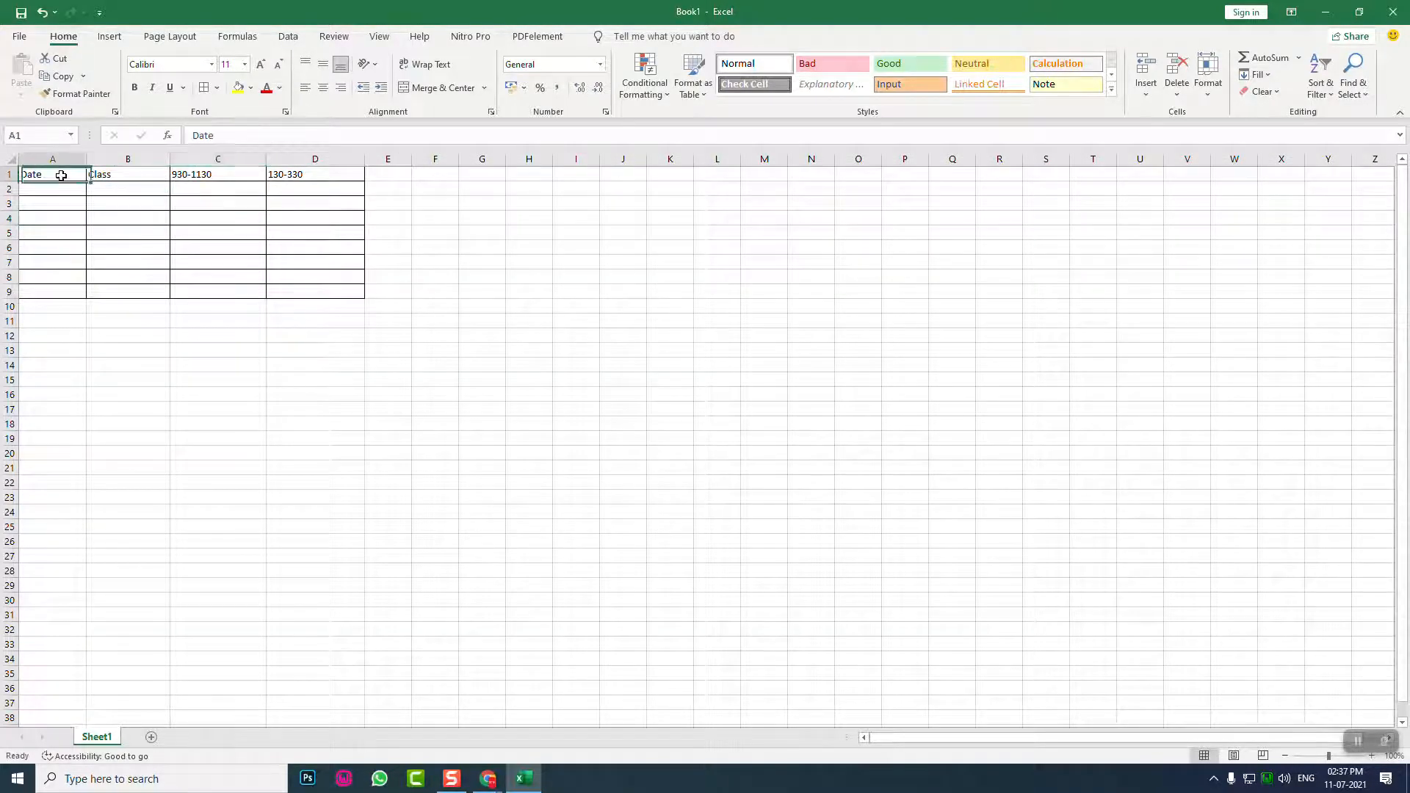
{"action": "left_click_drag", "start_coordinate": [59, 174], "coordinate": [347, 178]}
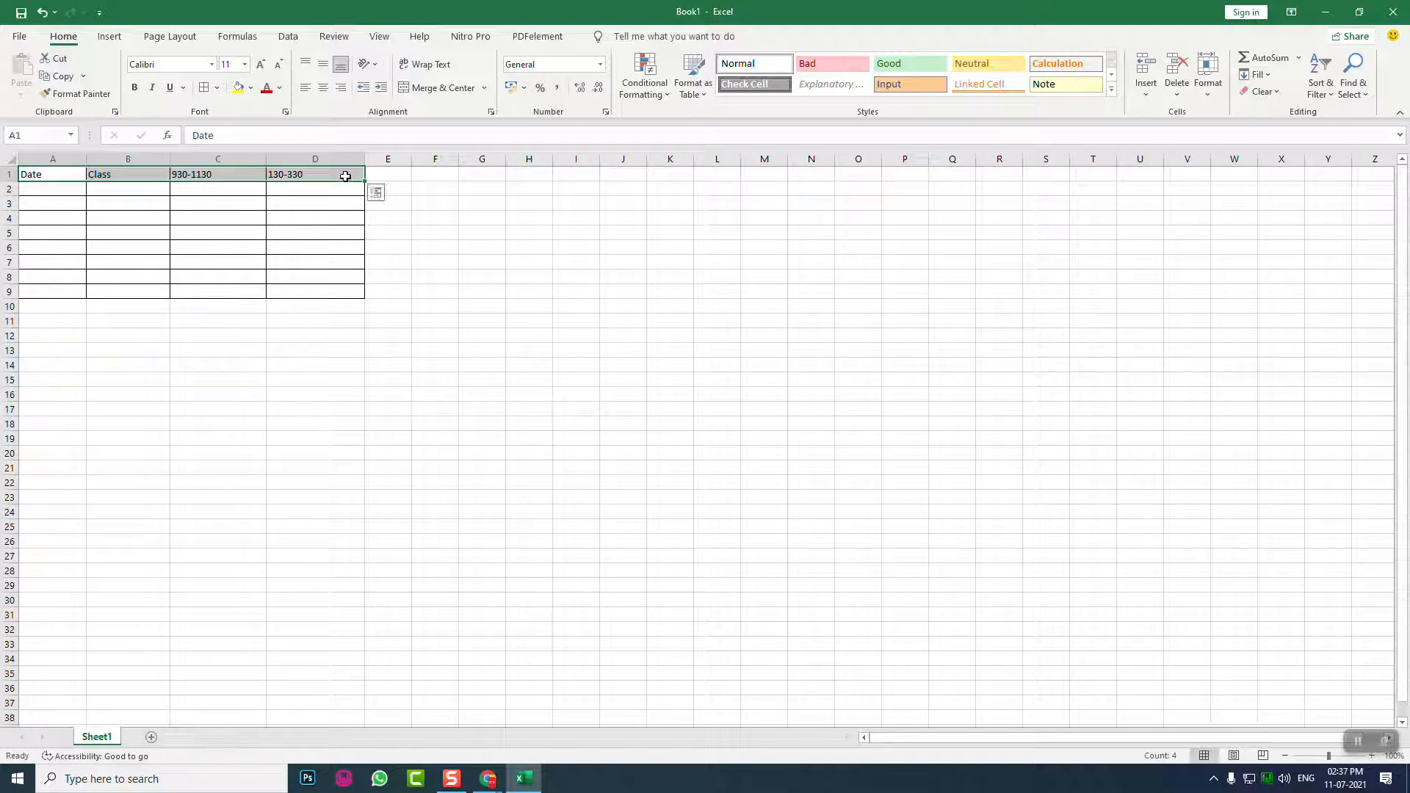
{"action": "left_click", "coordinate": [135, 89]}
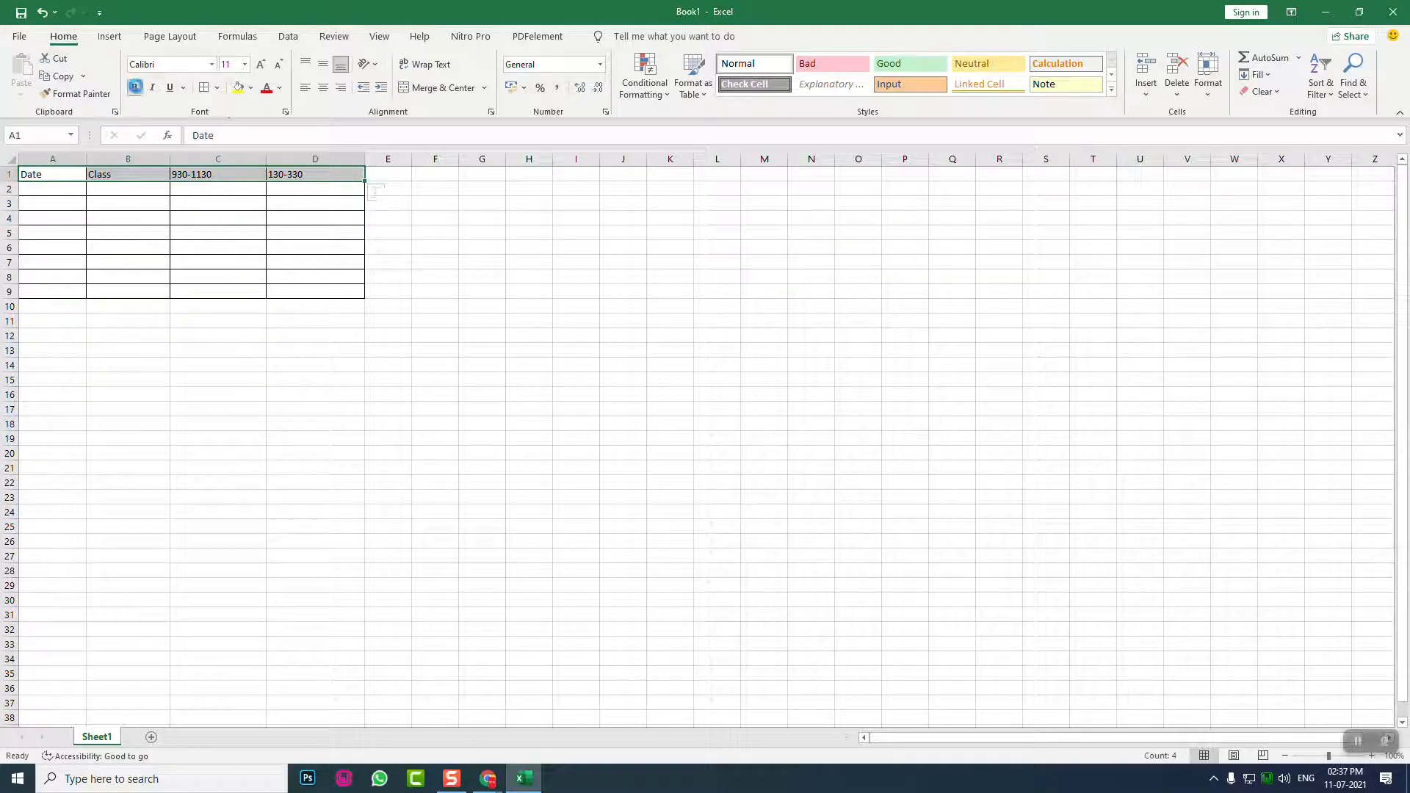
{"action": "left_click", "coordinate": [251, 88]}
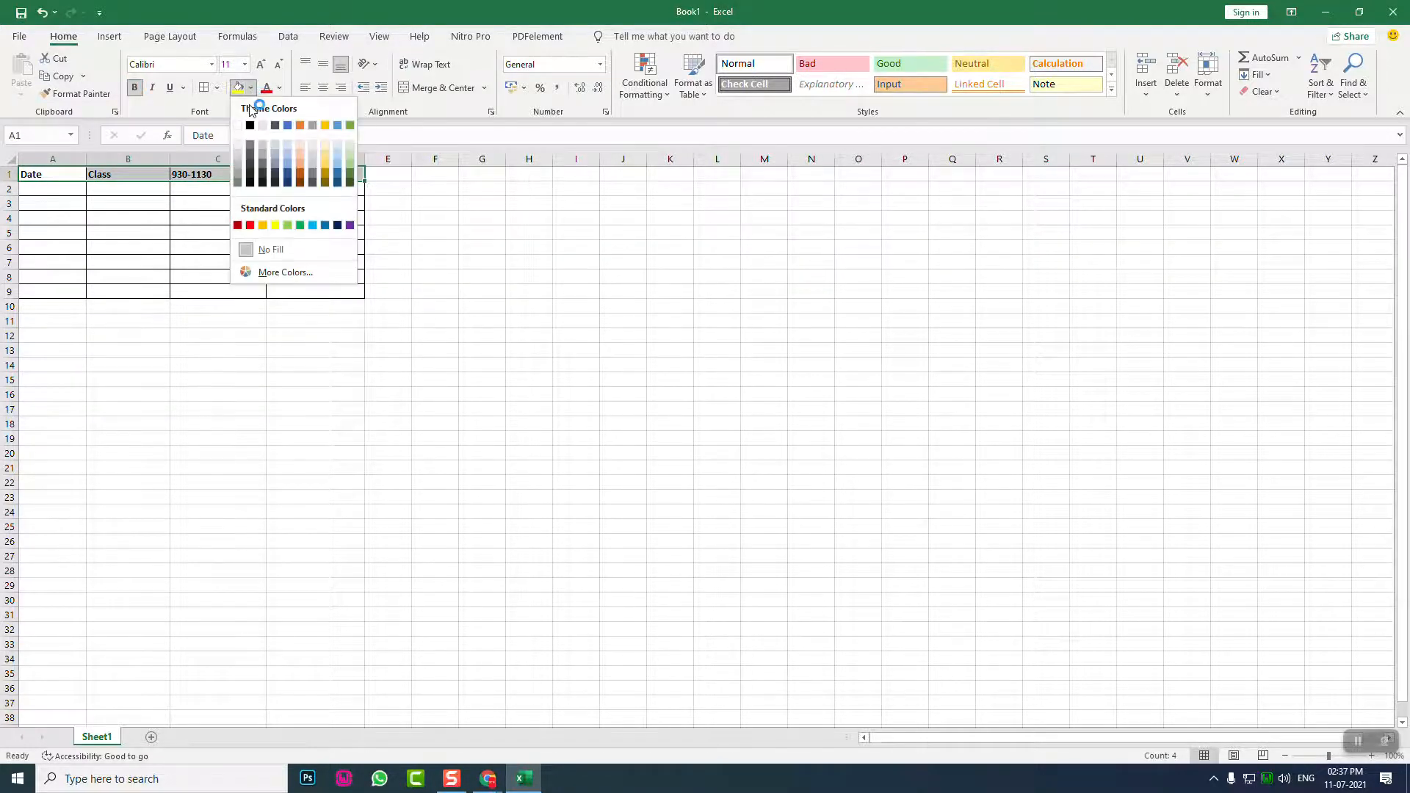
{"action": "left_click", "coordinate": [276, 224]}
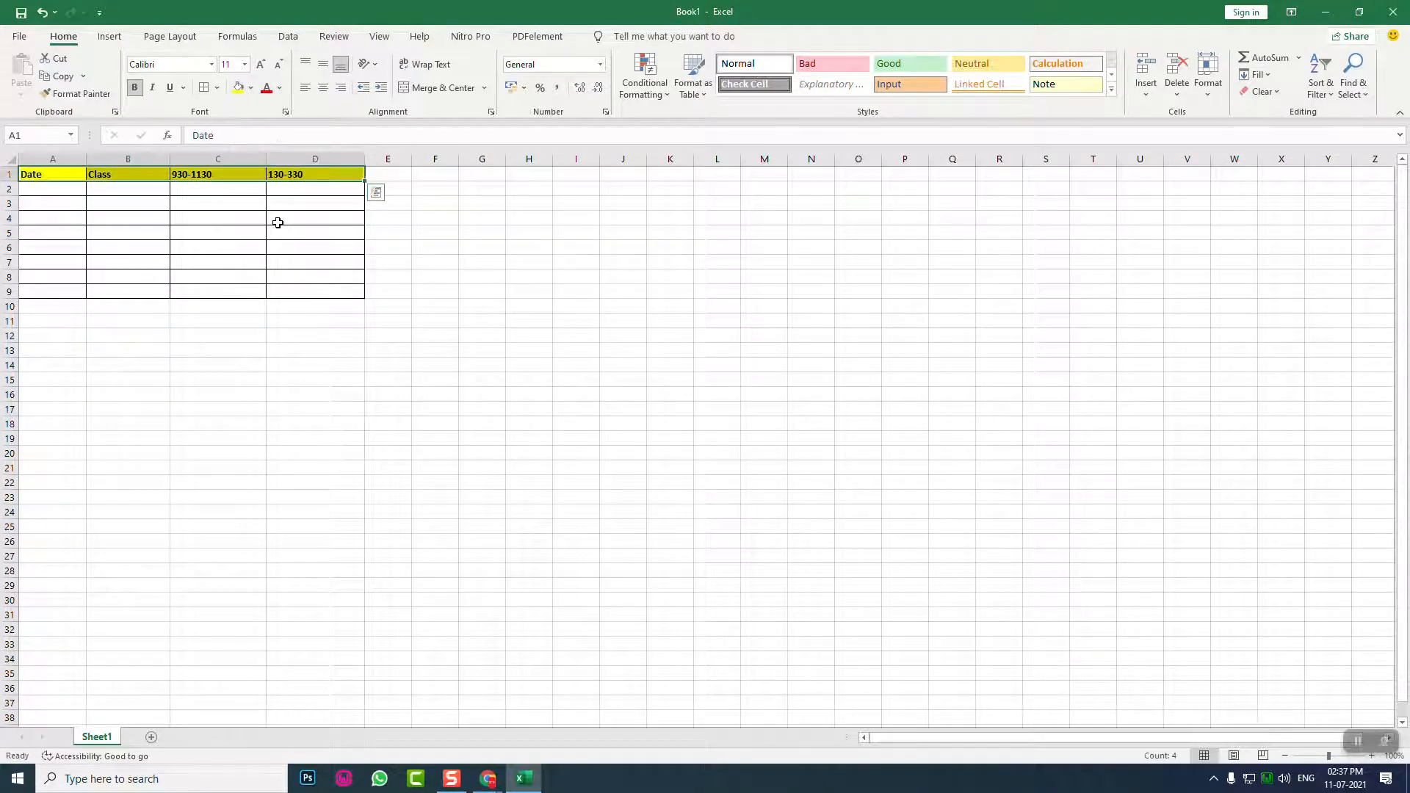
- Change the fill of header row A1:D1 to the orange theme color
{"action": "left_click", "coordinate": [251, 88]}
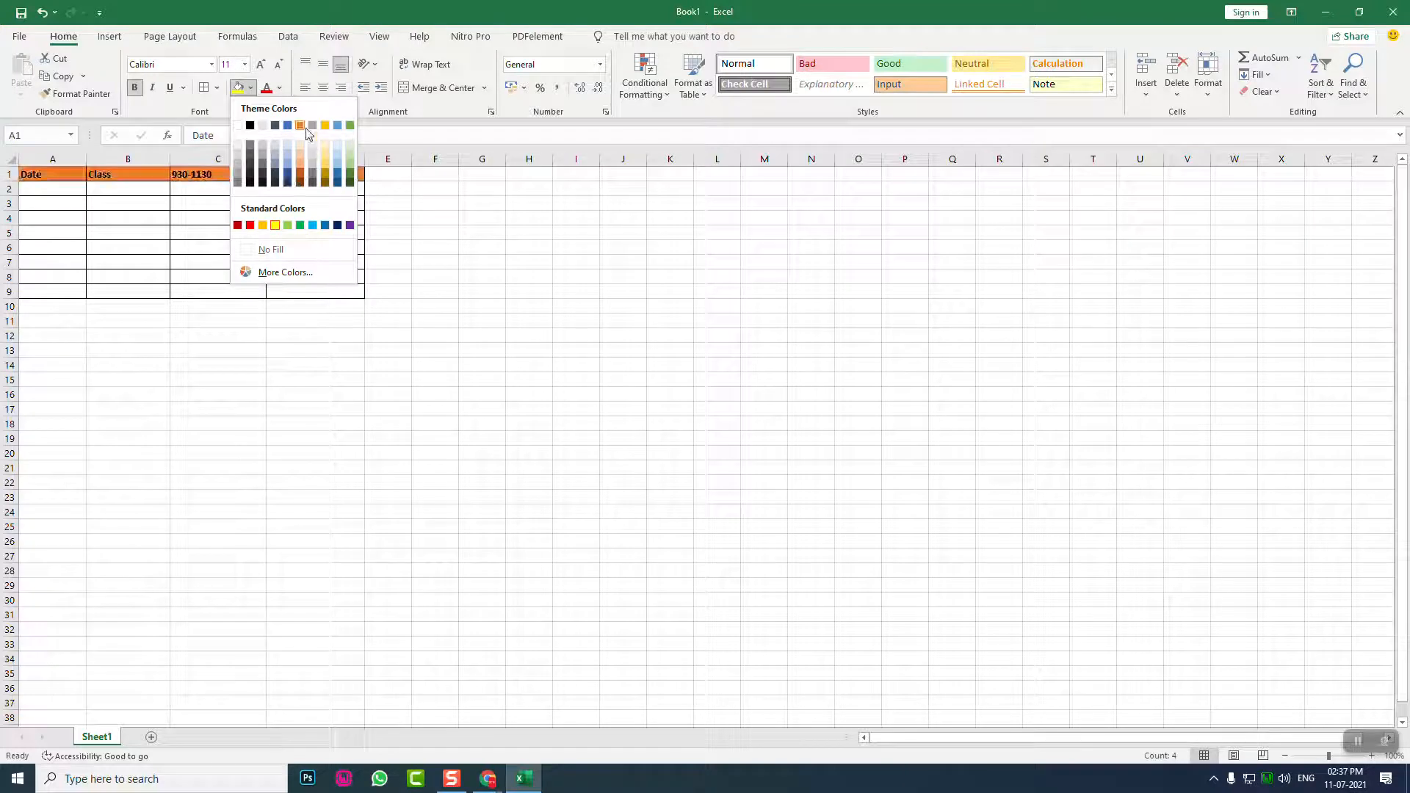
{"action": "left_click", "coordinate": [263, 224]}
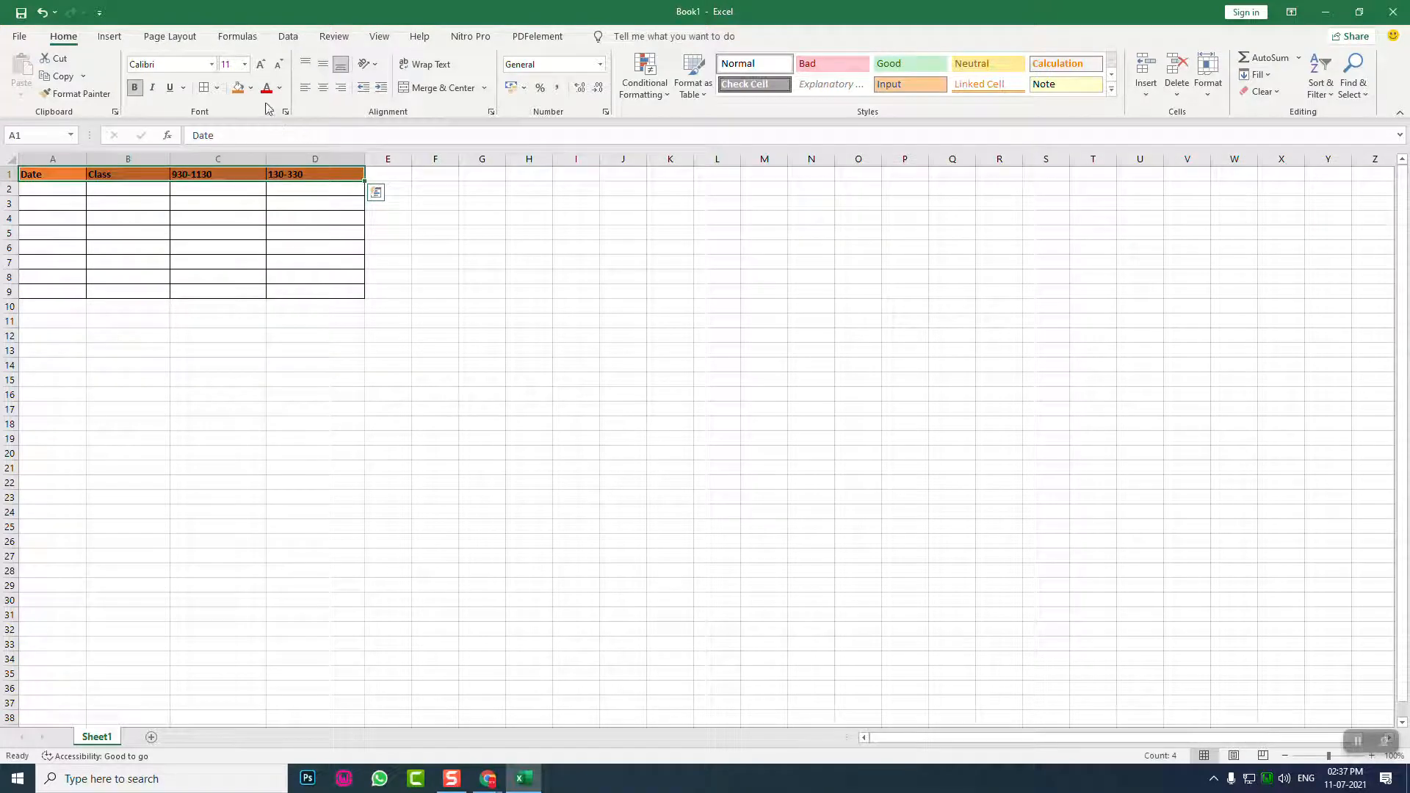
{"action": "left_click", "coordinate": [201, 217]}
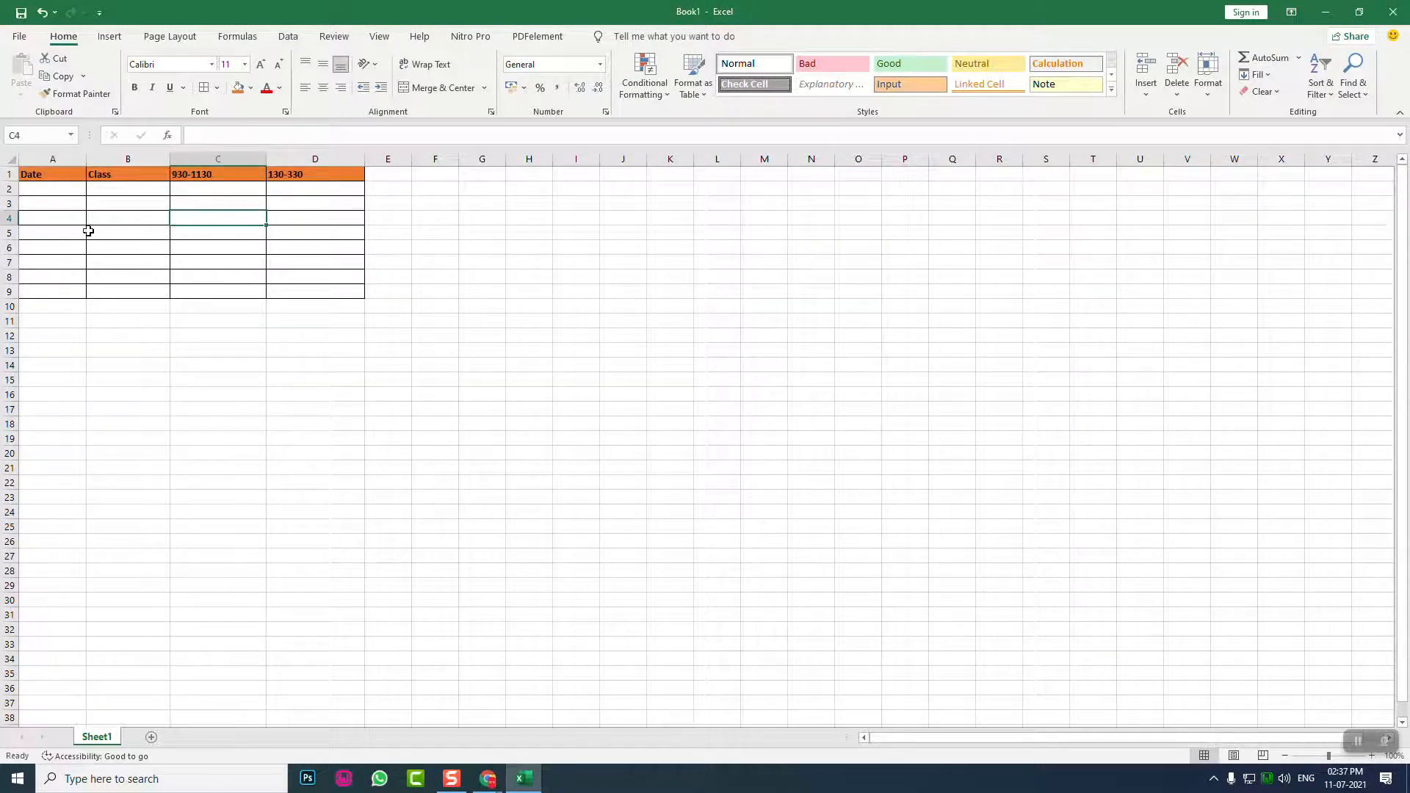
- Enter the date 11/01/2021 in cell A2 under the Date heading
{"action": "left_click", "coordinate": [53, 189]}
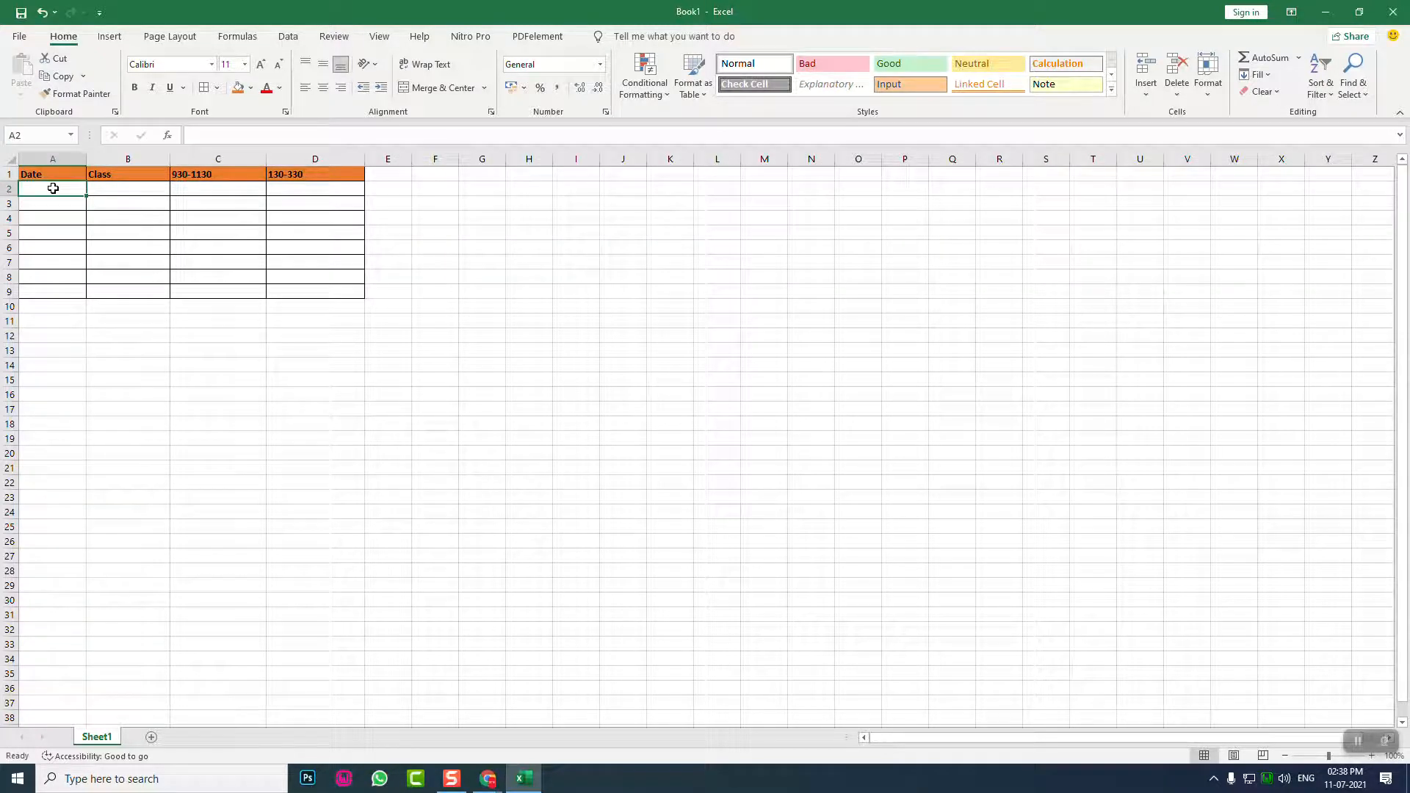
{"action": "type", "text": "11/01/2021"}
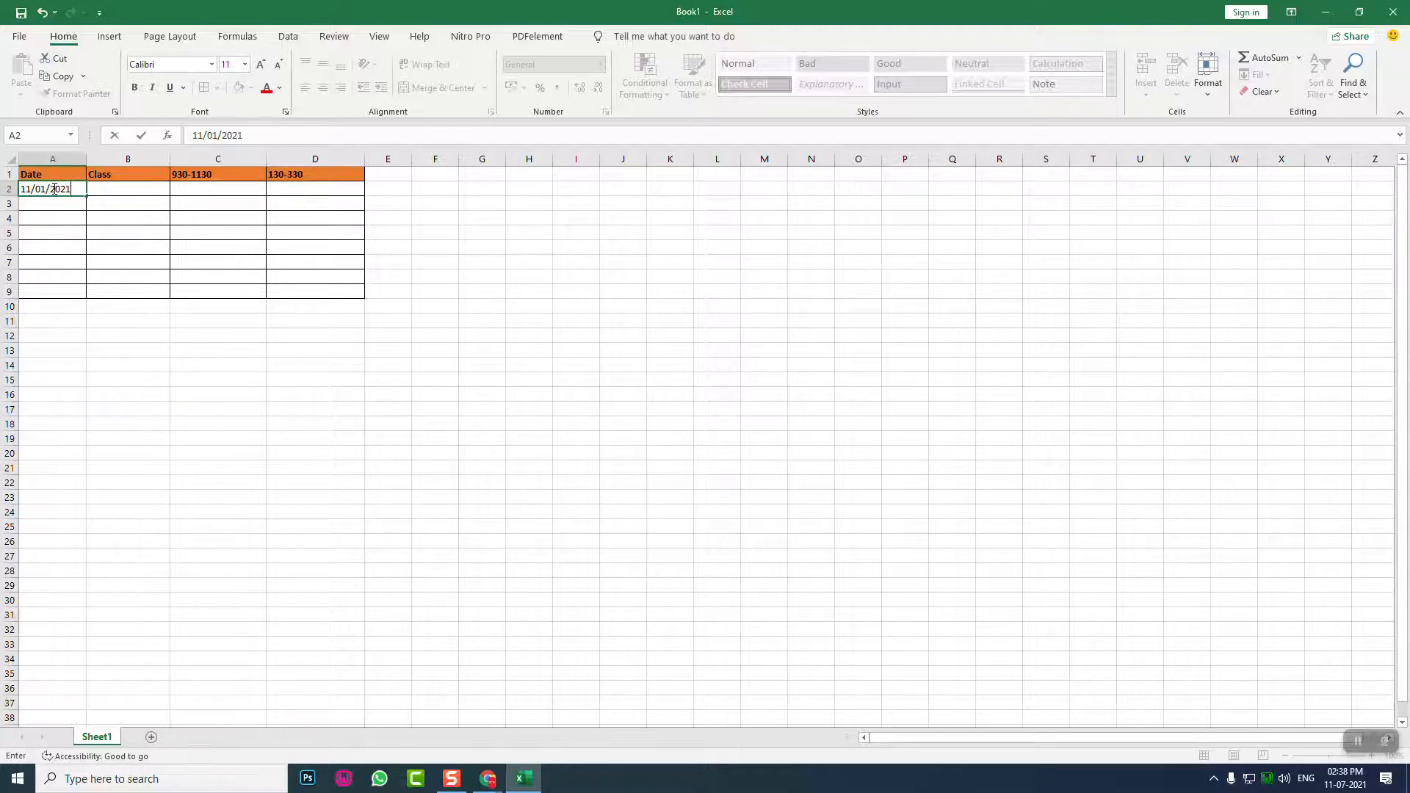
{"action": "key", "text": "Tab"}
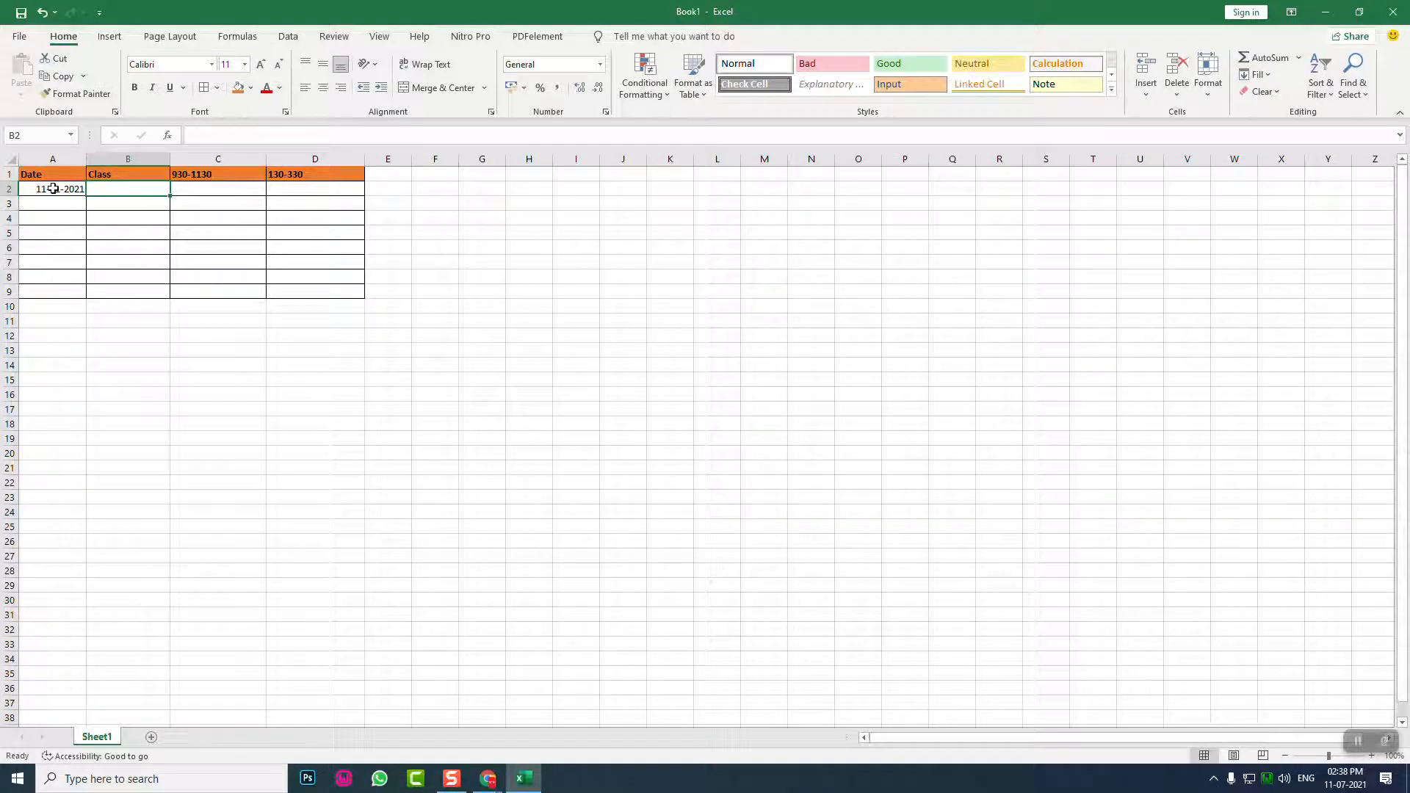
- Complete timetable row 2 with class 10, Biology for the 930-1130 slot and Maths for the 130-330 slot
{"action": "type", "text": "10"}
{"action": "key", "text": "Tab"}
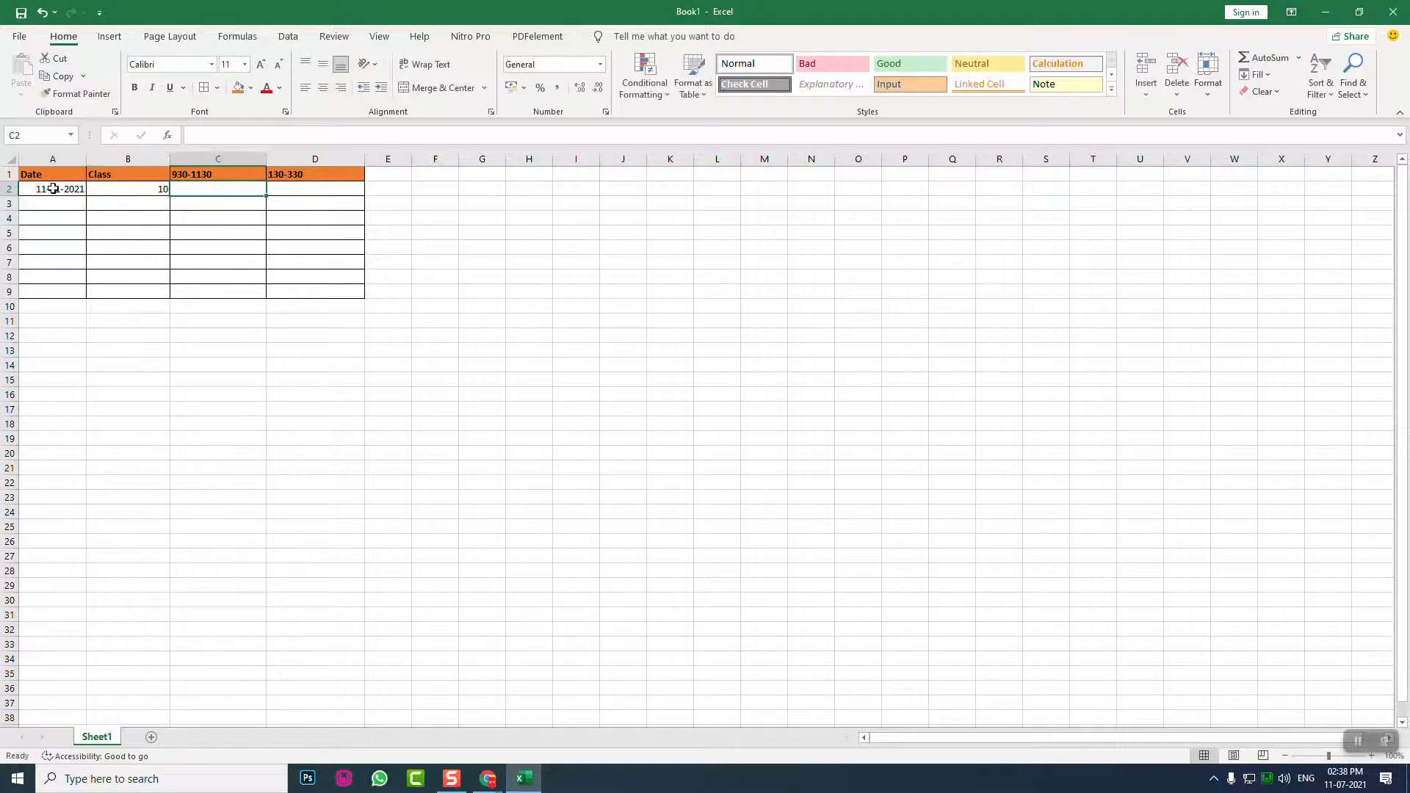
{"action": "type", "text": "Bilo"}
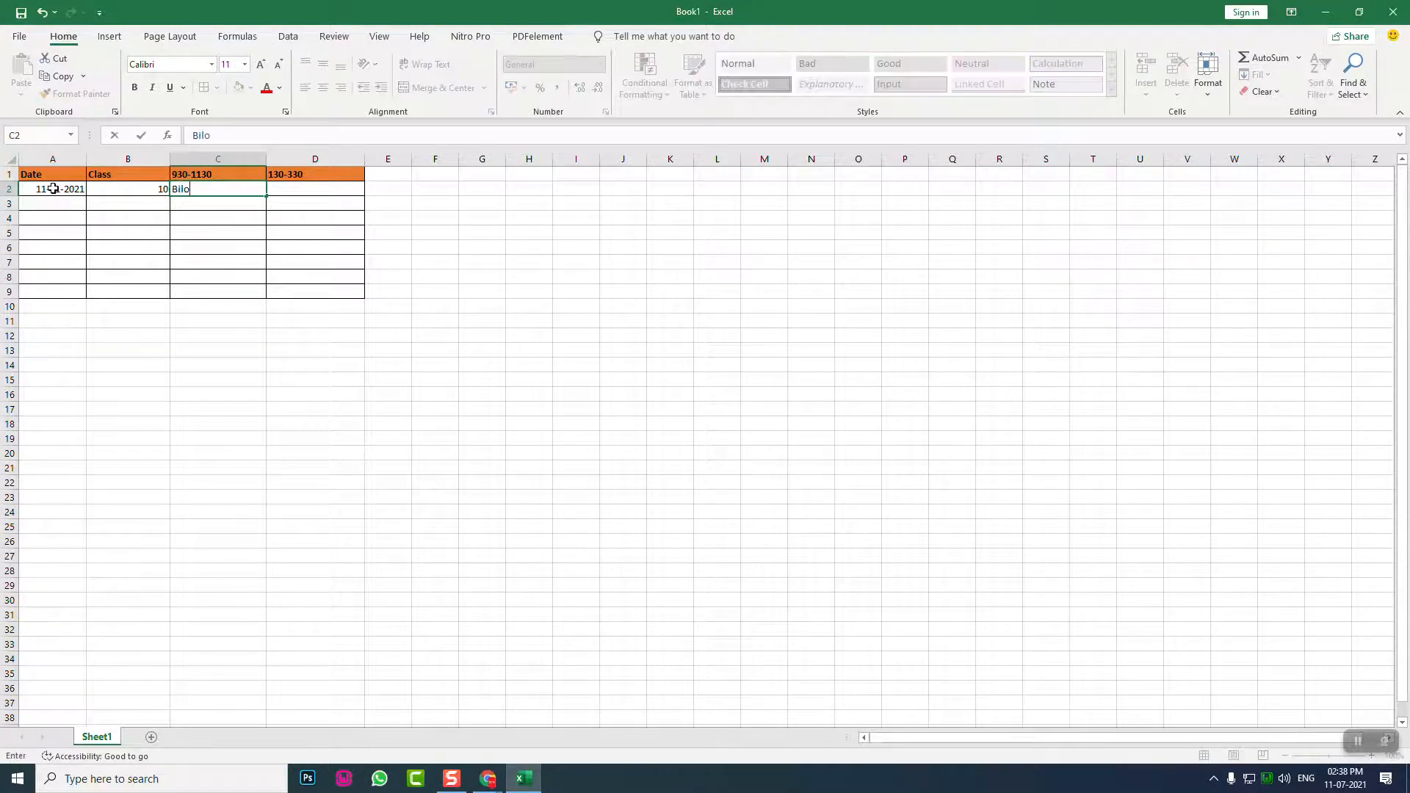
{"action": "type", "text": "logy"}
{"action": "key", "text": "Tab"}
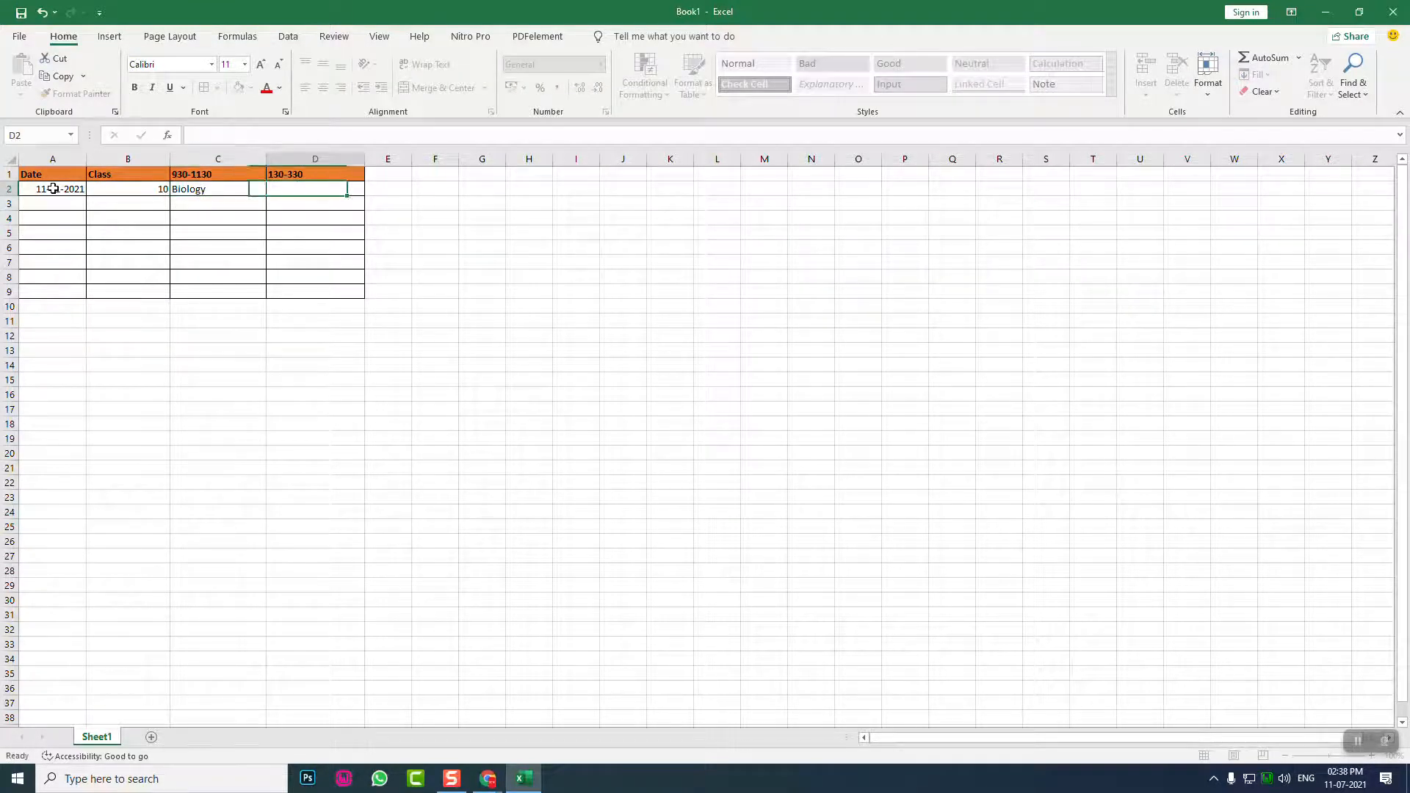
{"action": "type", "text": "Maths"}
{"action": "key", "text": "Return"}
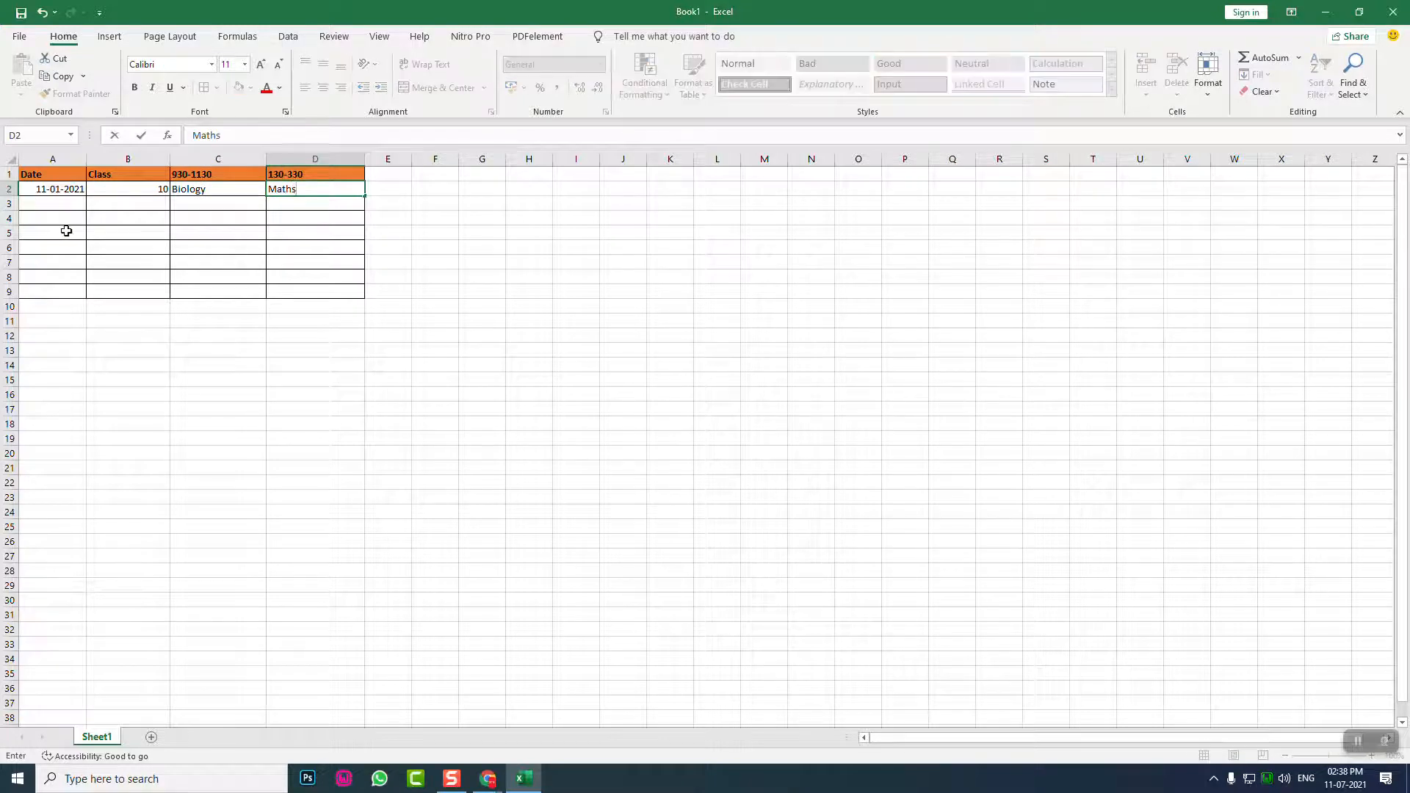
- Select A2:D2 and autofill its entries down through row 9 of the timetable
{"action": "left_click_drag", "start_coordinate": [60, 189], "coordinate": [283, 190]}
{"action": "left_click", "coordinate": [284, 191]}
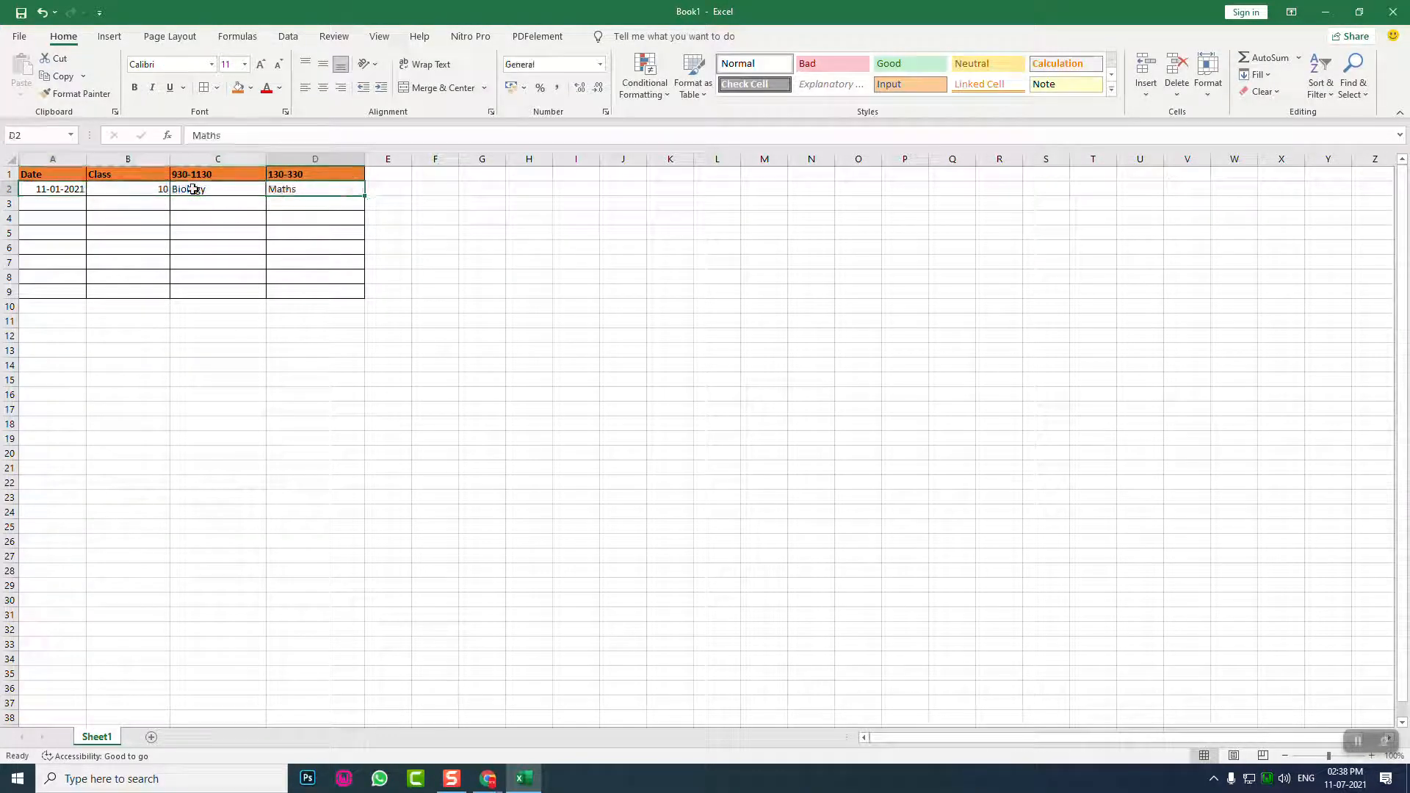
{"action": "left_click_drag", "start_coordinate": [51, 189], "coordinate": [365, 296]}
{"action": "left_click", "coordinate": [230, 346]}
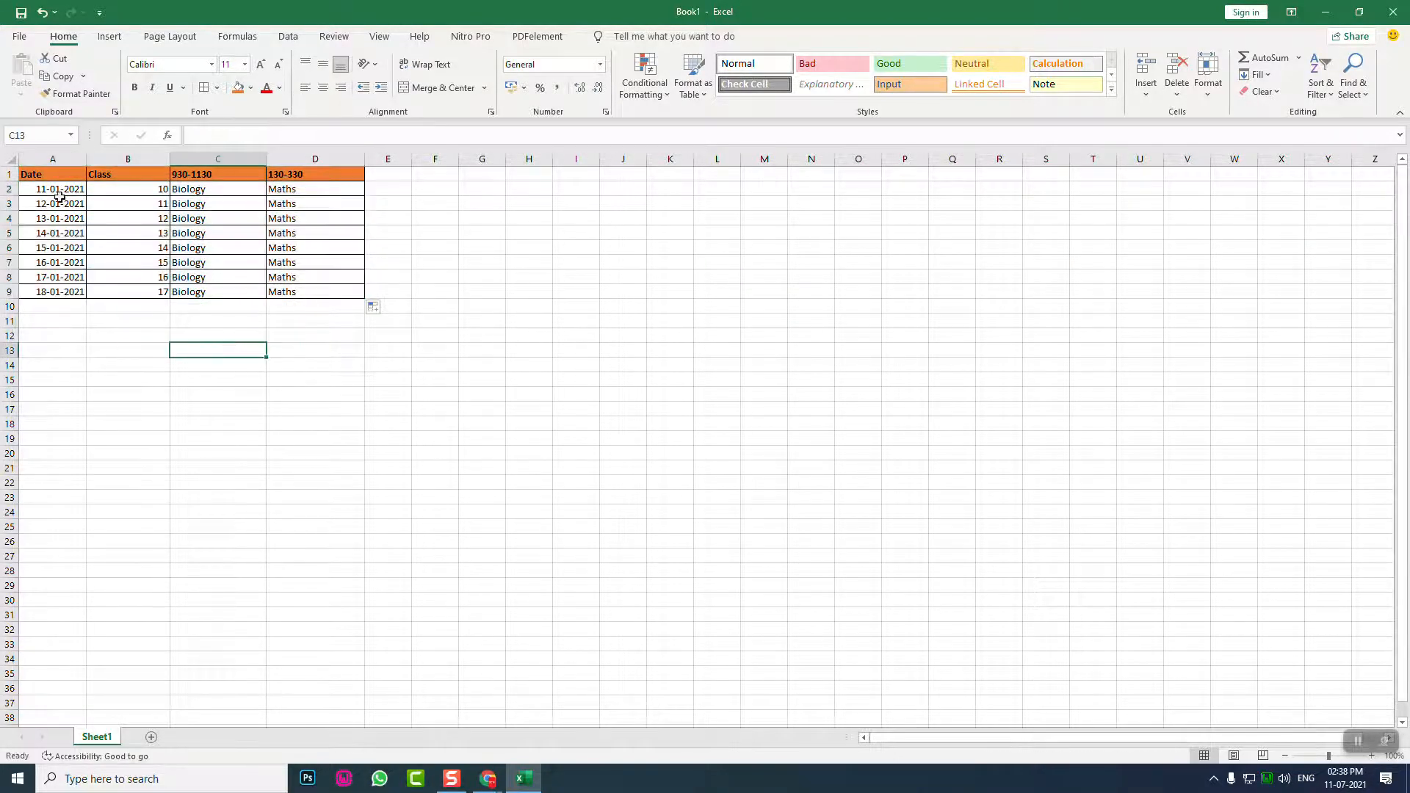
- Copy the timetable range A1:D9 and switch to the Elementor page in the Chrome window
{"action": "left_click_drag", "start_coordinate": [56, 175], "coordinate": [314, 288]}
{"action": "key", "text": "ctrl+c"}
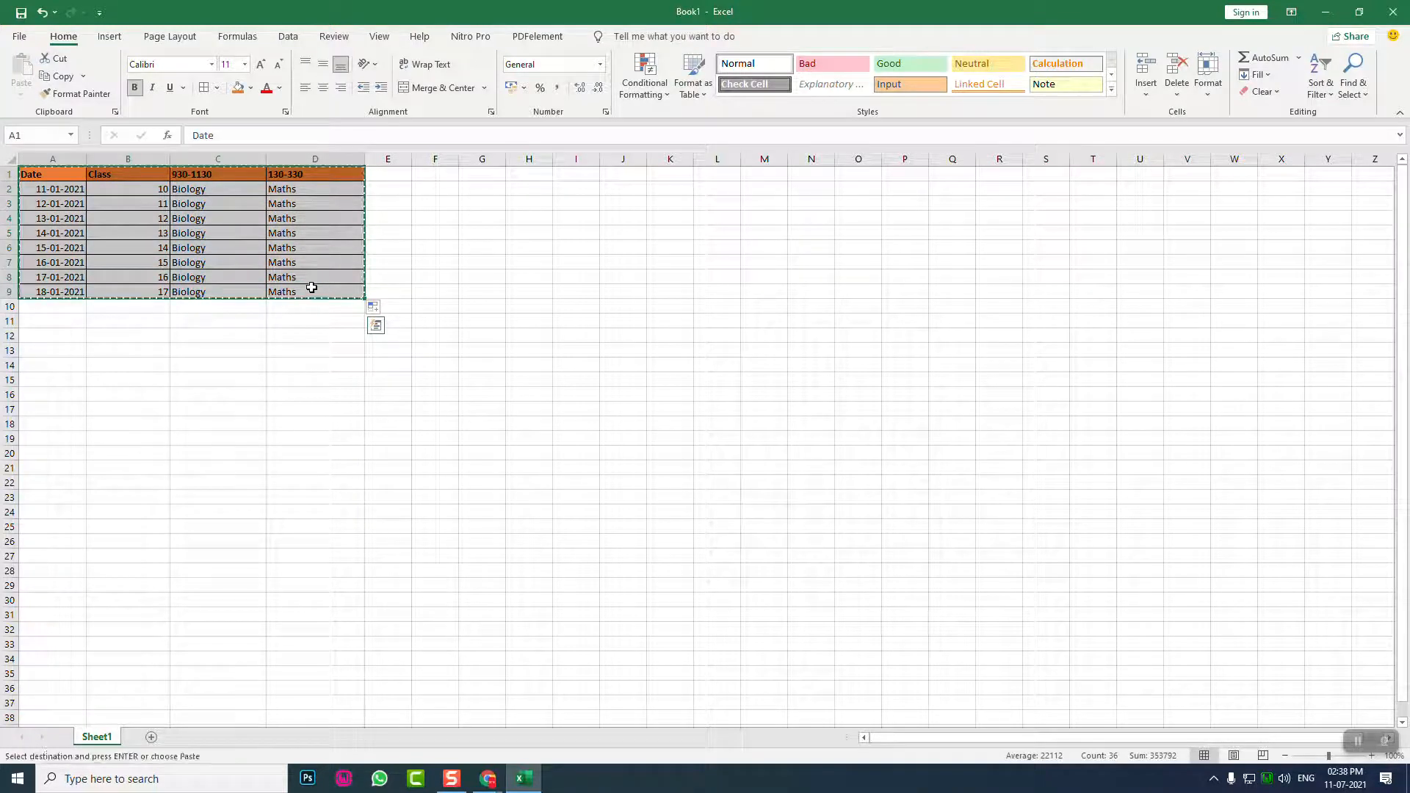
{"action": "mouse_move", "coordinate": [498, 785]}
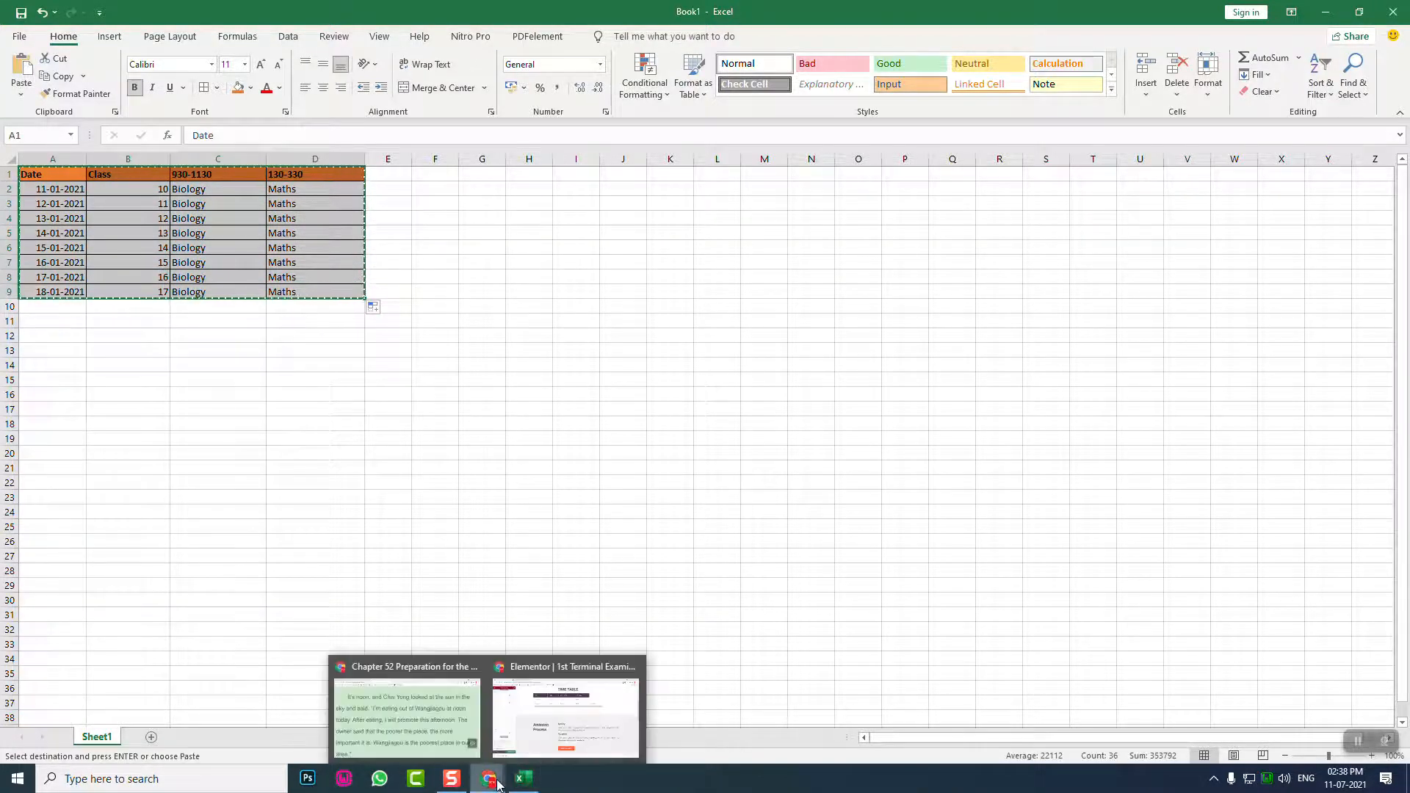
{"action": "left_click", "coordinate": [551, 719]}
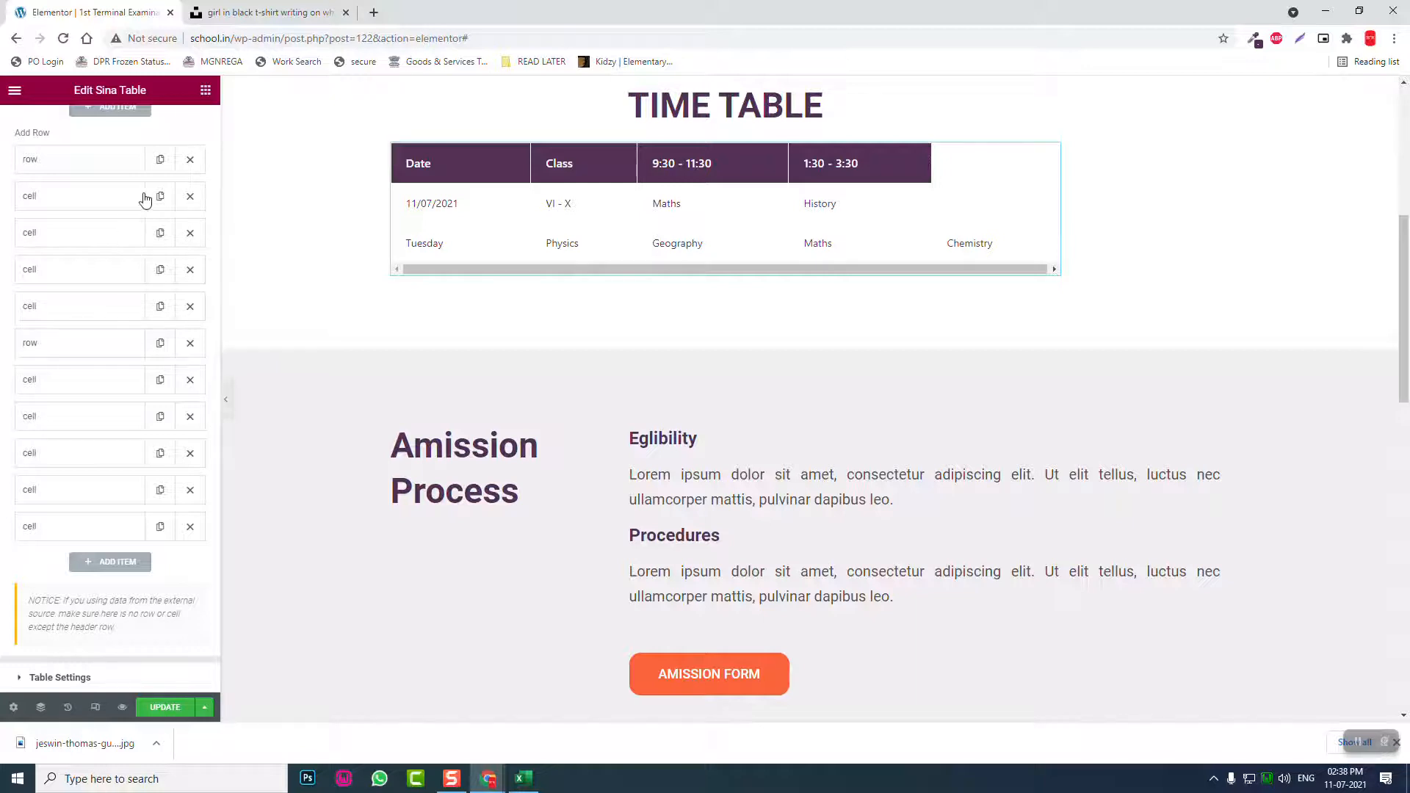
- Add a Text Editor widget below the existing table and replace its placeholder text with the copied timetable
{"action": "left_click", "coordinate": [206, 91]}
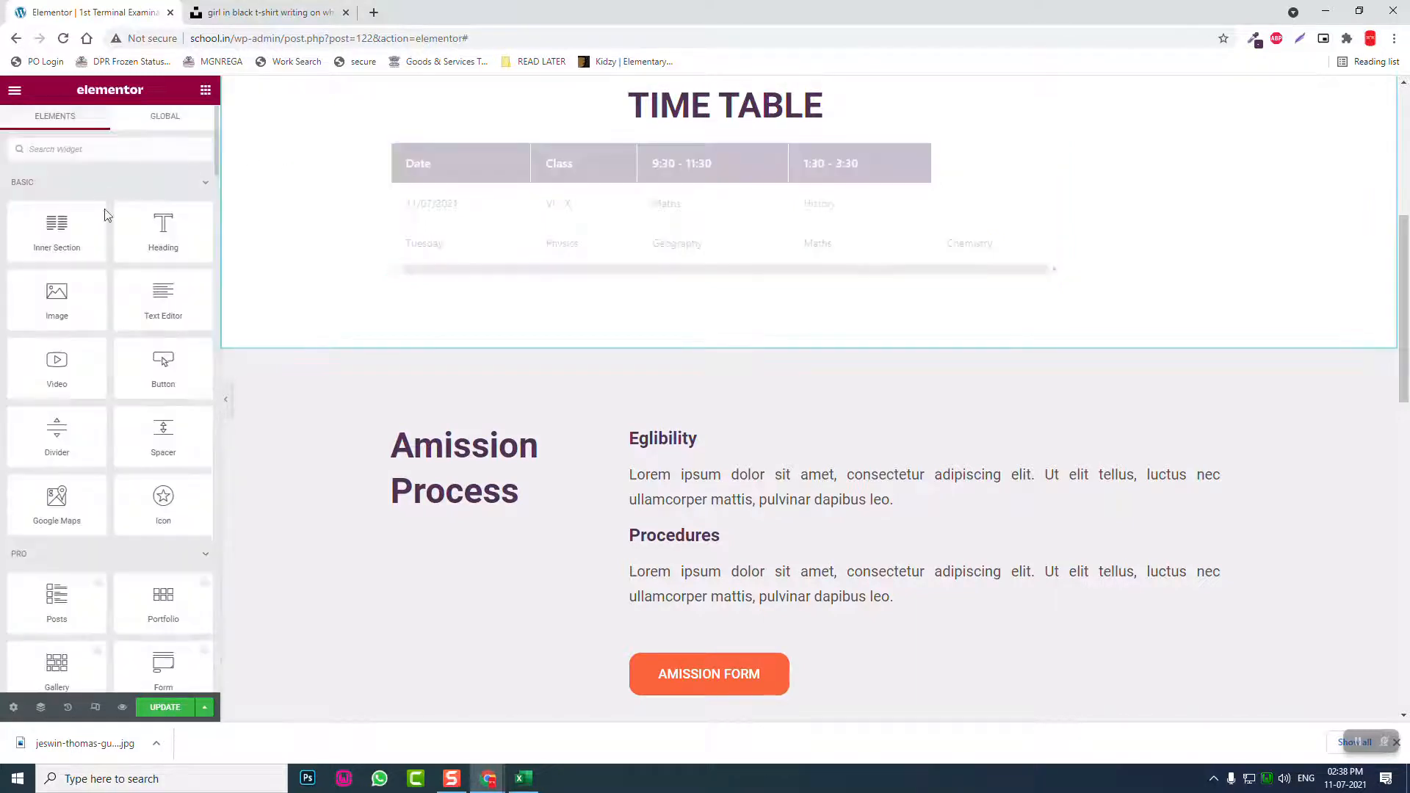
{"action": "left_click_drag", "start_coordinate": [162, 291], "coordinate": [681, 264]}
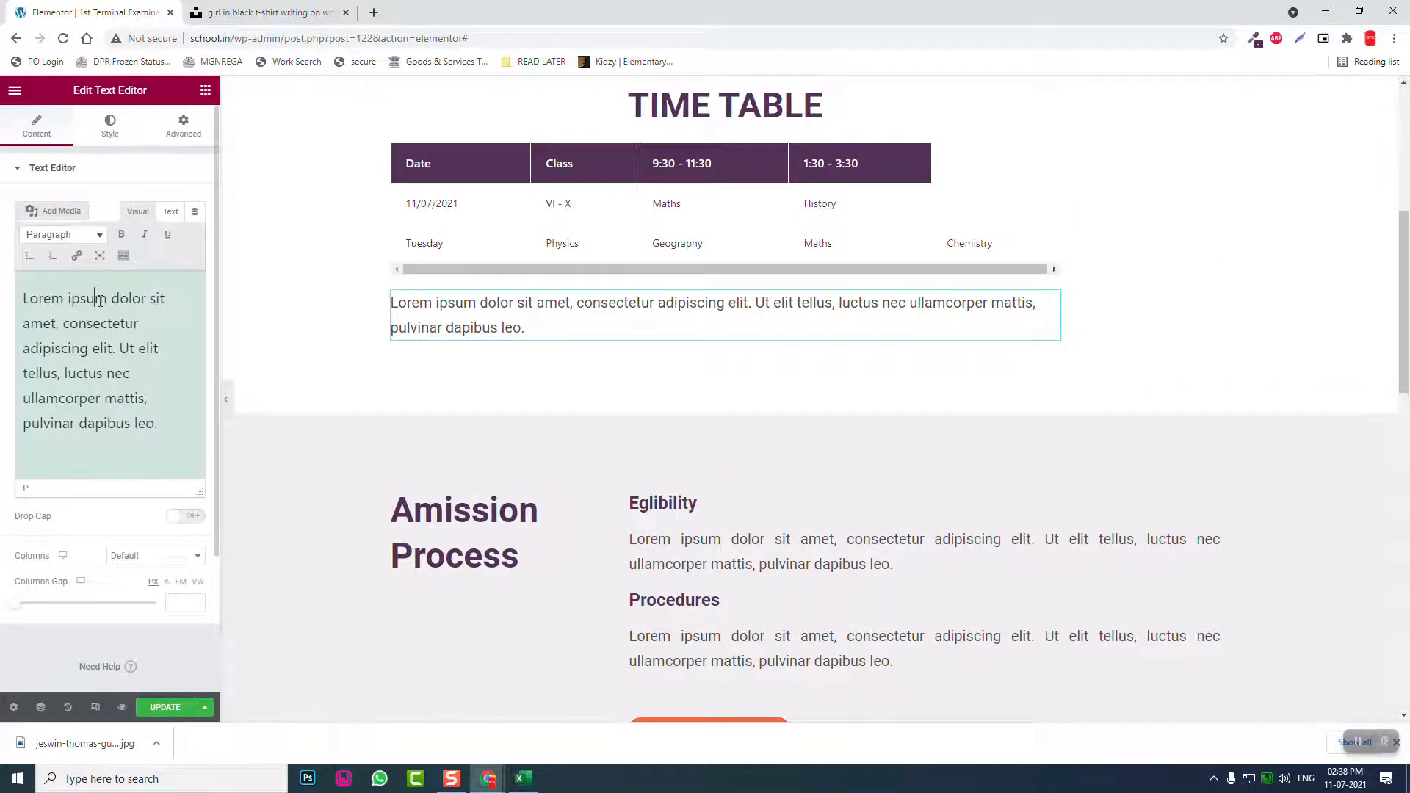
{"action": "key", "text": "ctrl+a"}
{"action": "key", "text": "ctrl+v"}
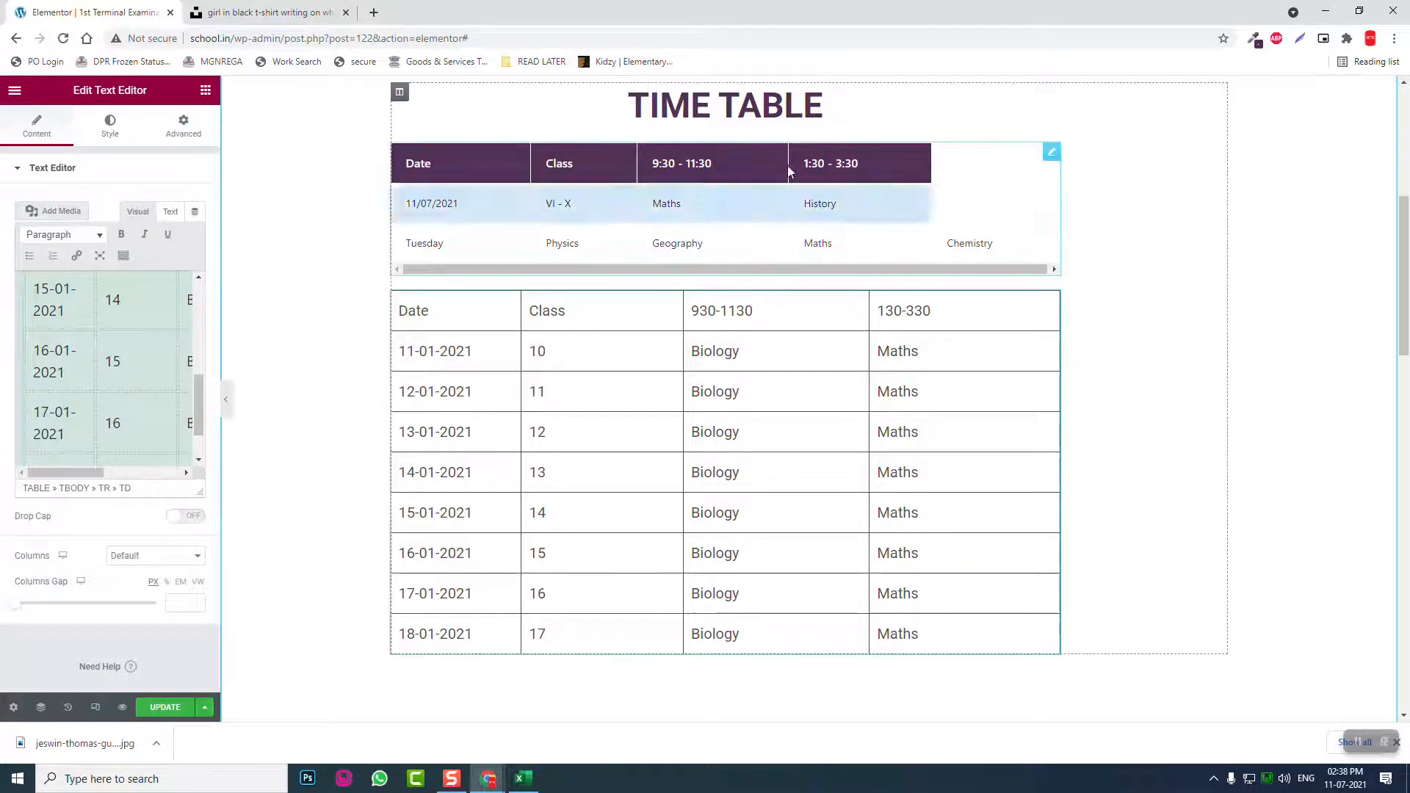
- Delete the old Sina Table widget above the pasted timetable and preview the page at full width
{"action": "right_click", "coordinate": [1055, 156]}
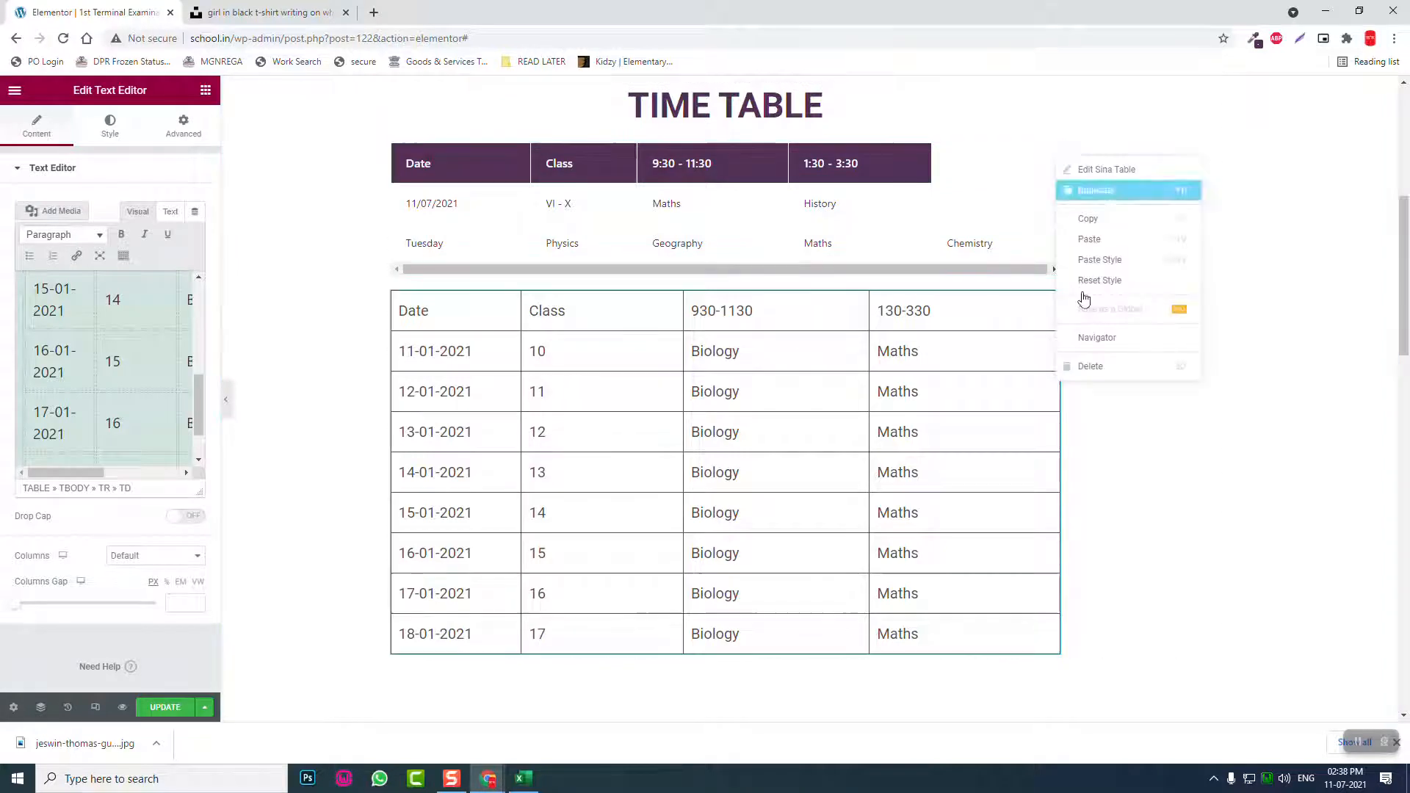
{"action": "left_click", "coordinate": [1090, 366]}
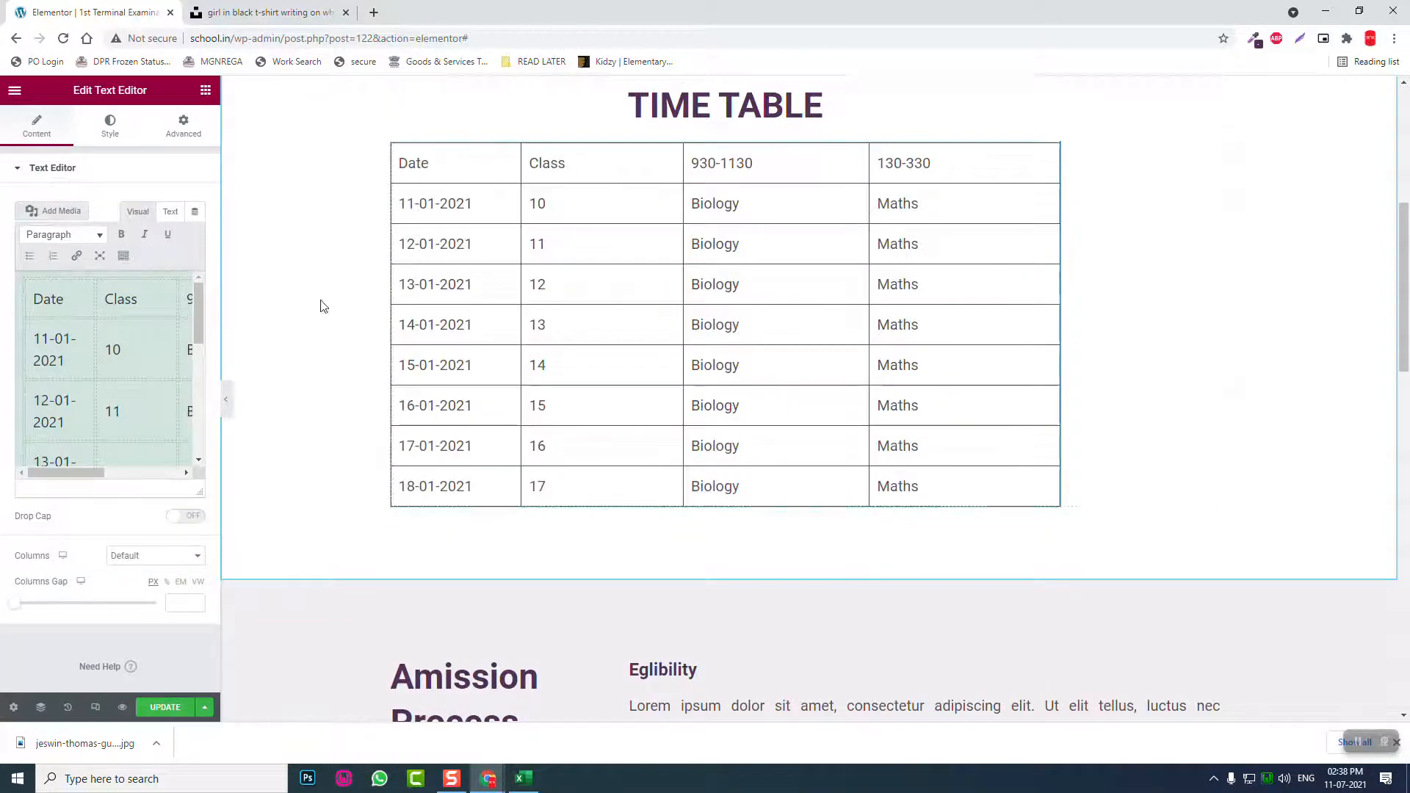
{"action": "left_click", "coordinate": [228, 401]}
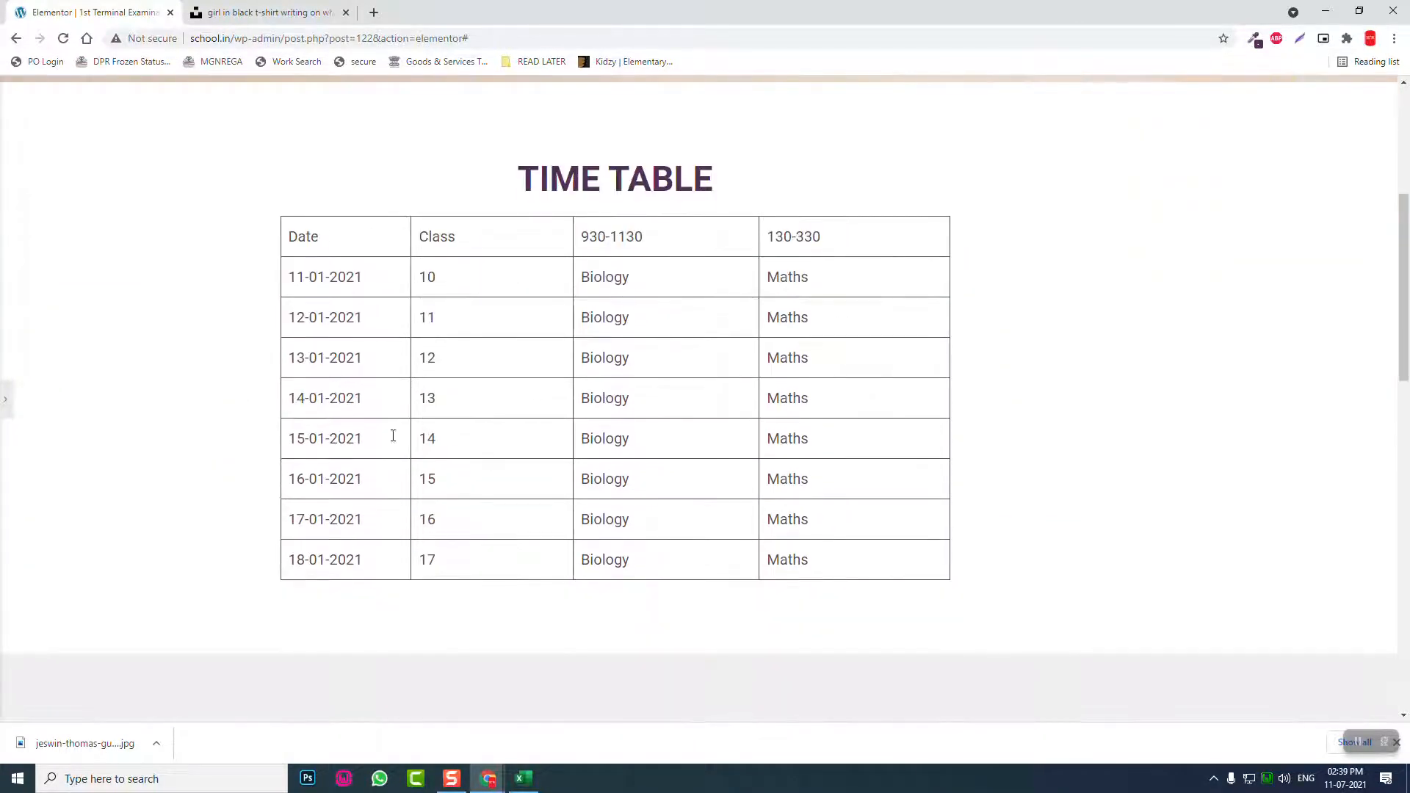
{"action": "left_click", "coordinate": [5, 399]}
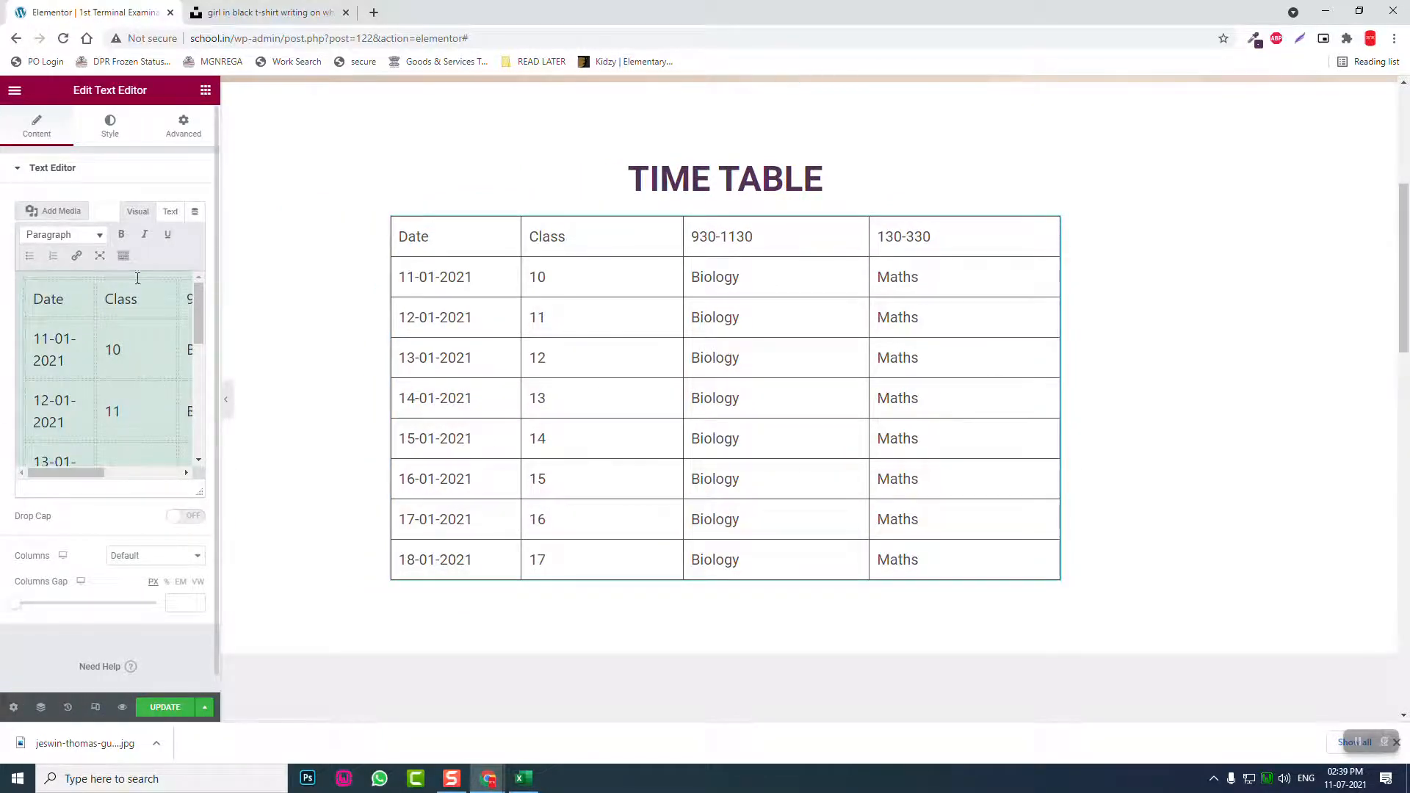
- Examine the pasted timetable in the text editor's distraction-free view, then return to the page editor
{"action": "left_click", "coordinate": [100, 256]}
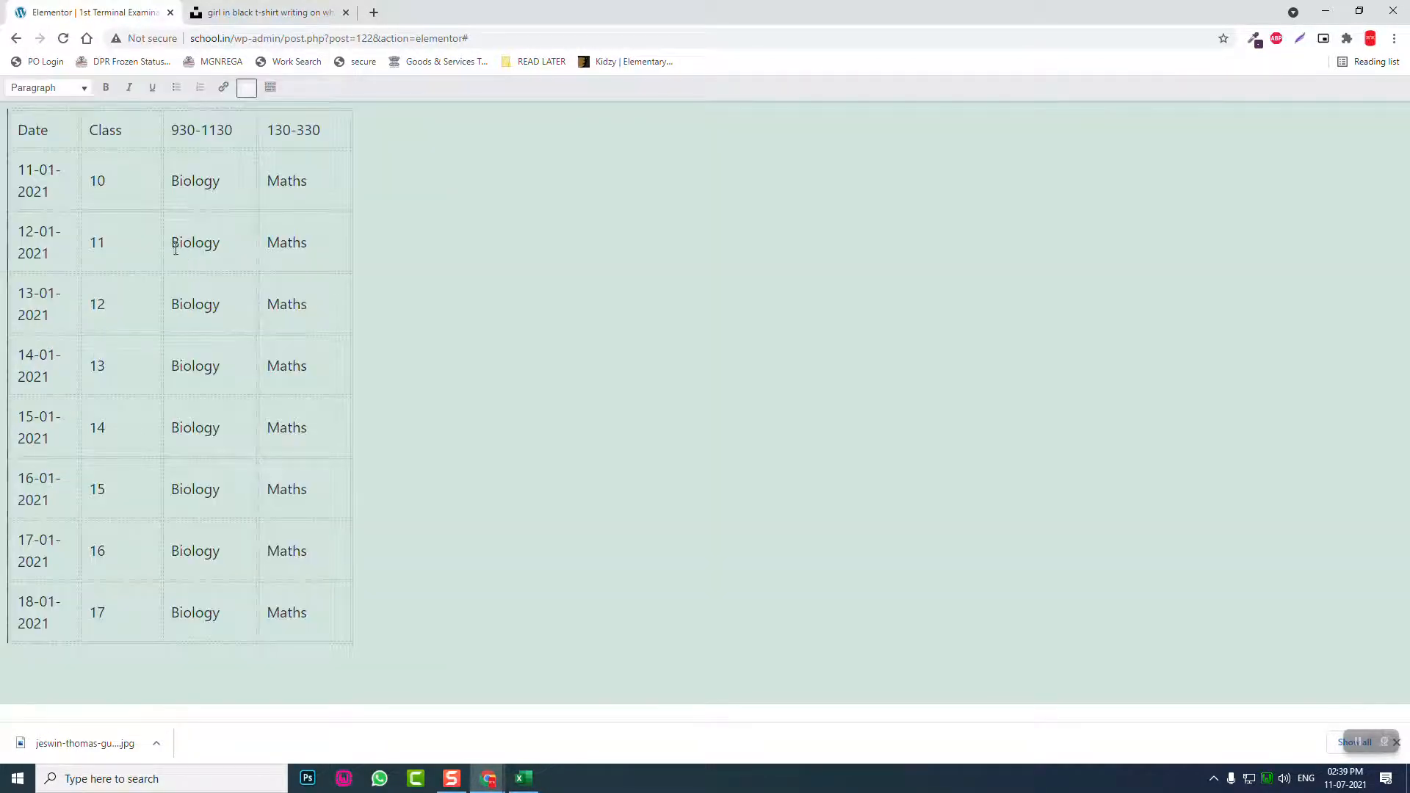
{"action": "left_click_drag", "start_coordinate": [173, 243], "coordinate": [234, 245]}
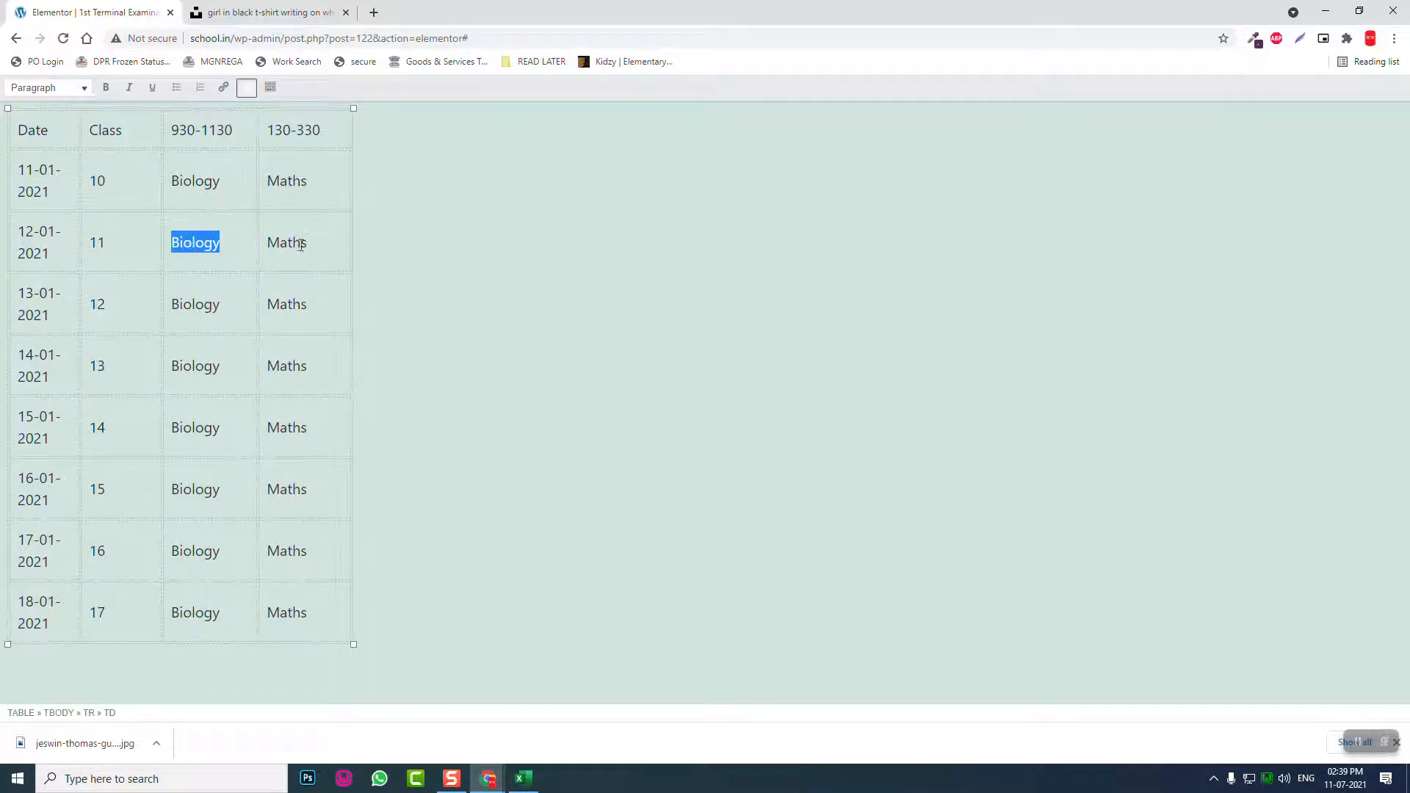
{"action": "left_click", "coordinate": [246, 87]}
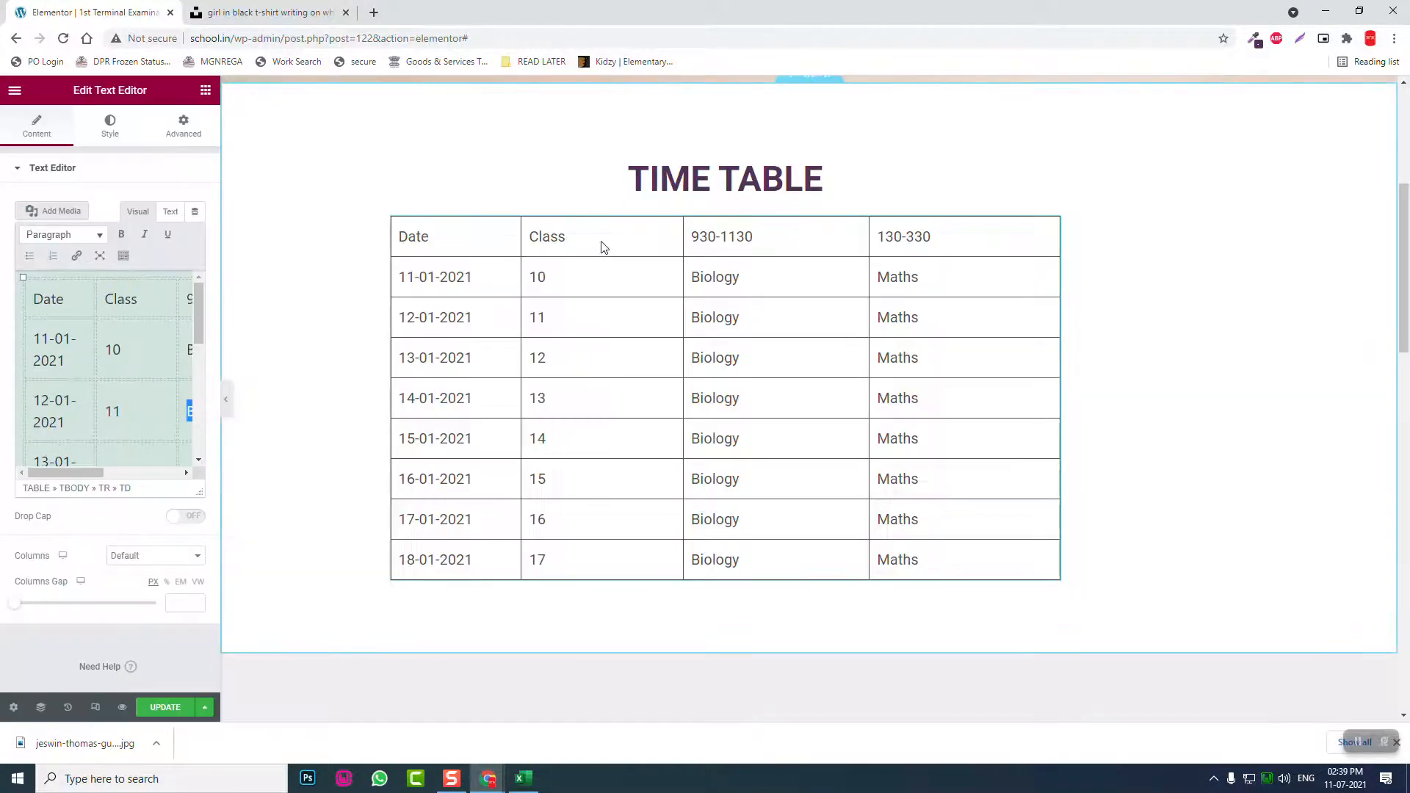
- Delete the Amission Process section below the timetable
{"action": "scroll", "coordinate": [601, 245], "scroll_direction": "down", "scroll_amount": 2}
{"action": "scroll", "coordinate": [895, 405], "scroll_direction": "down", "scroll_amount": 2}
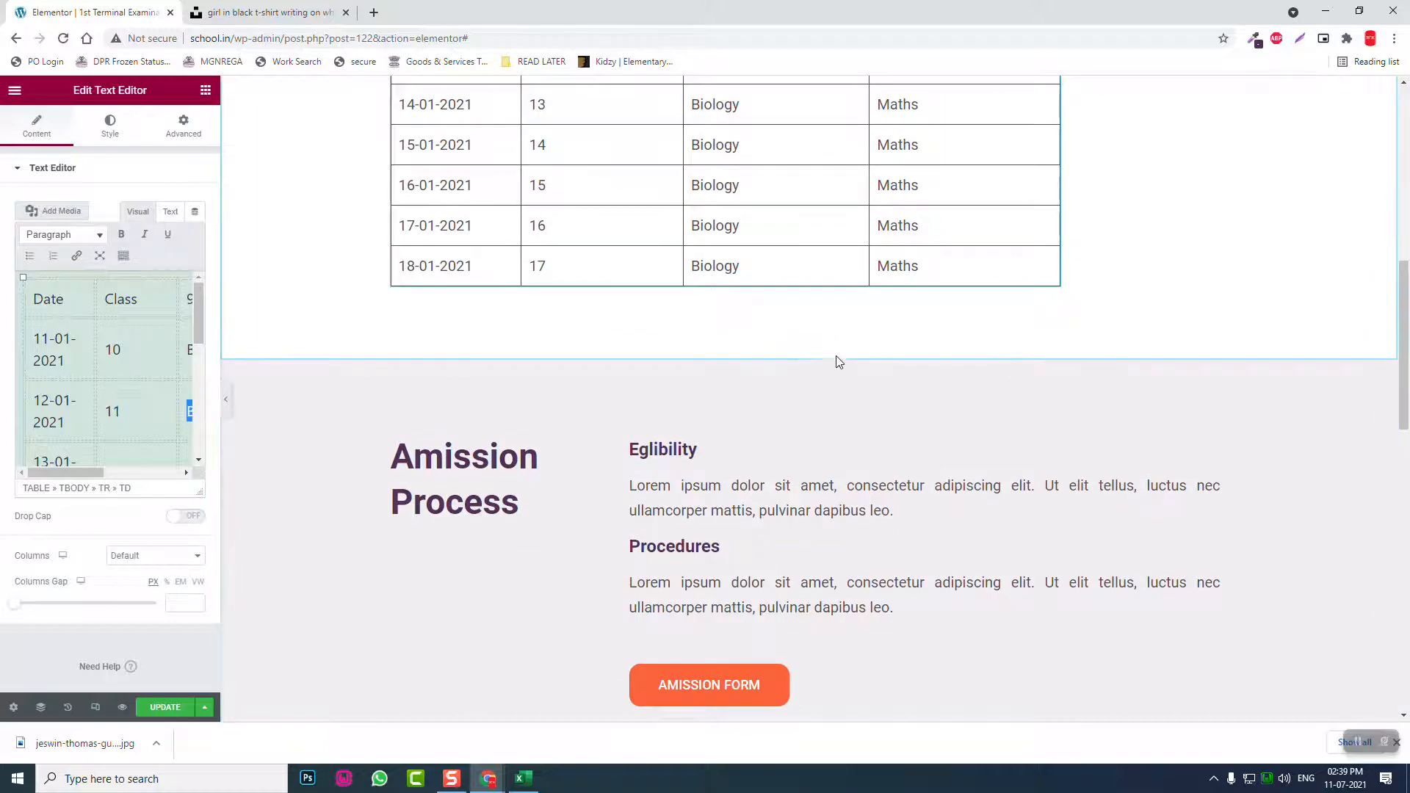
{"action": "mouse_move", "coordinate": [831, 360]}
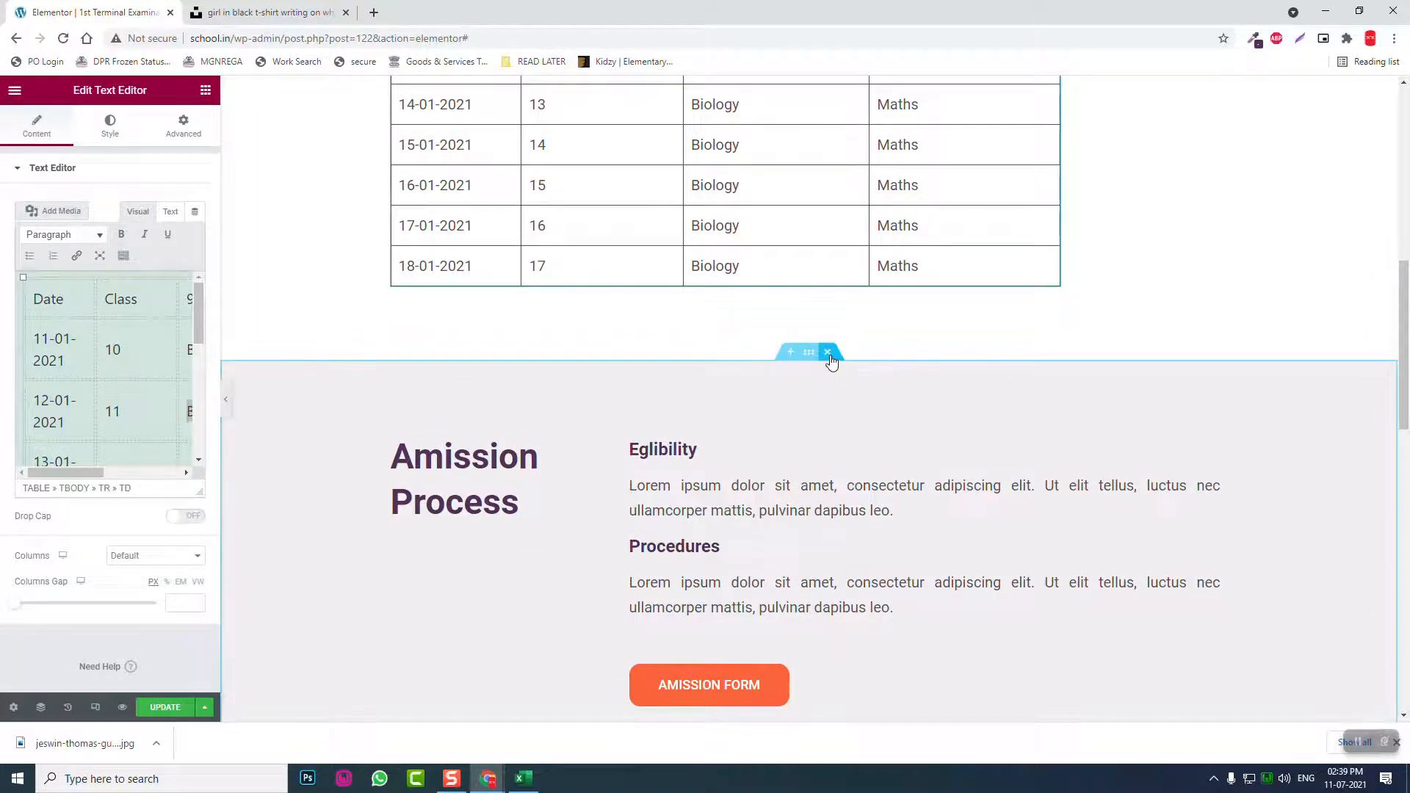
{"action": "left_click", "coordinate": [828, 354]}
{"action": "scroll", "coordinate": [834, 372], "scroll_direction": "down", "scroll_amount": 2}
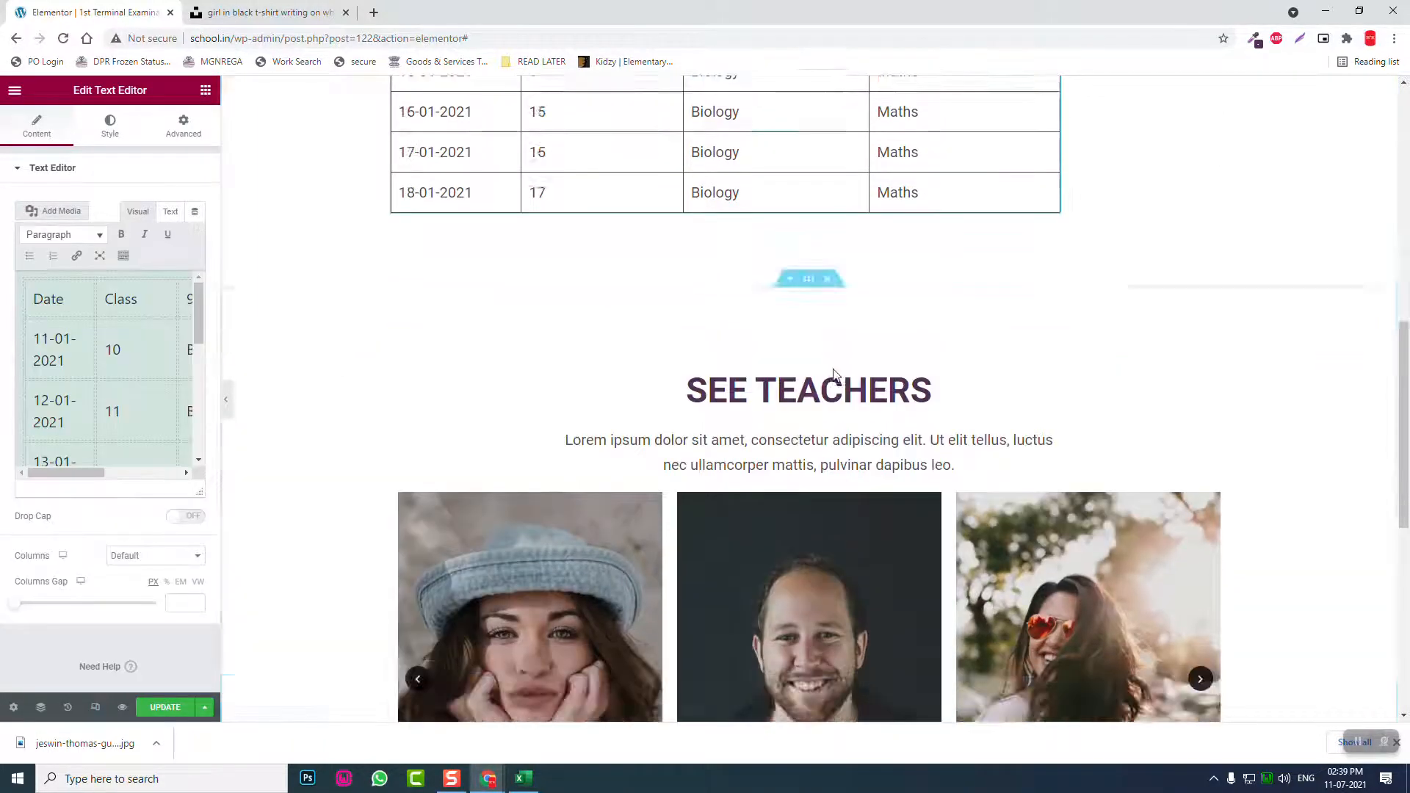
- Delete the SEE TEACHERS section below the timetable
{"action": "scroll", "coordinate": [835, 376], "scroll_direction": "up", "scroll_amount": 6}
{"action": "scroll", "coordinate": [835, 376], "scroll_direction": "down", "scroll_amount": 4}
{"action": "mouse_move", "coordinate": [818, 452]}
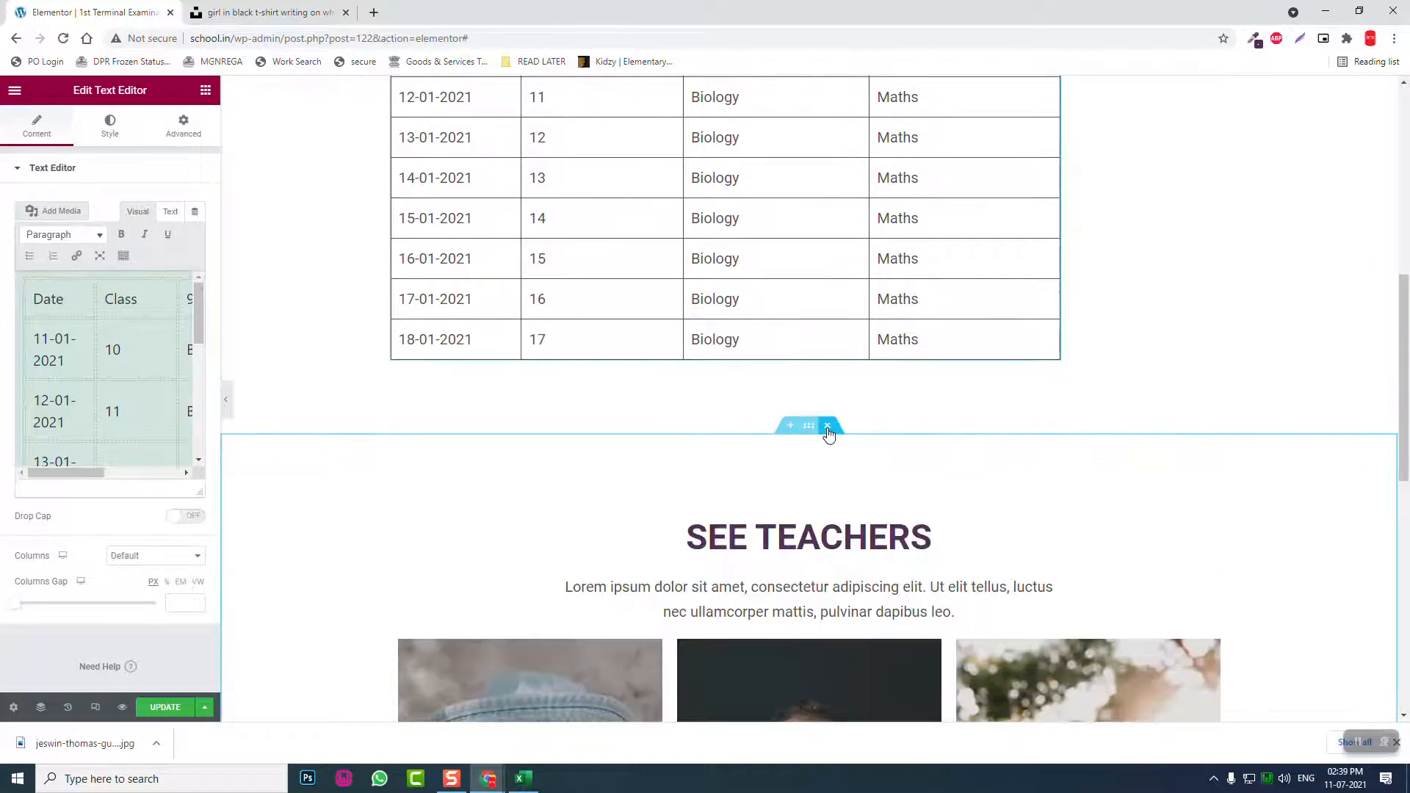
{"action": "left_click", "coordinate": [828, 428]}
- Duplicate the TIME TABLE section
{"action": "scroll", "coordinate": [828, 430], "scroll_direction": "up", "scroll_amount": 5}
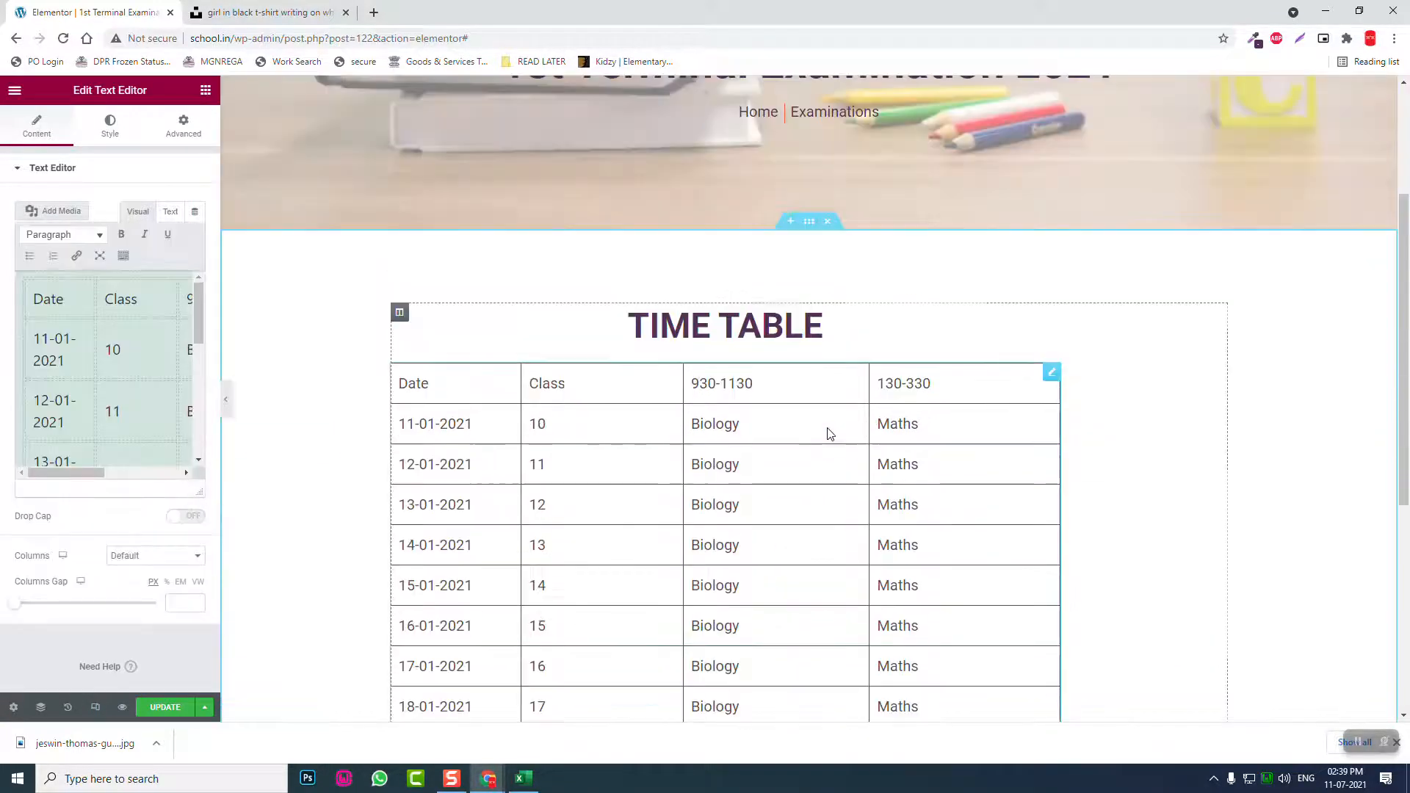
{"action": "right_click", "coordinate": [810, 221]}
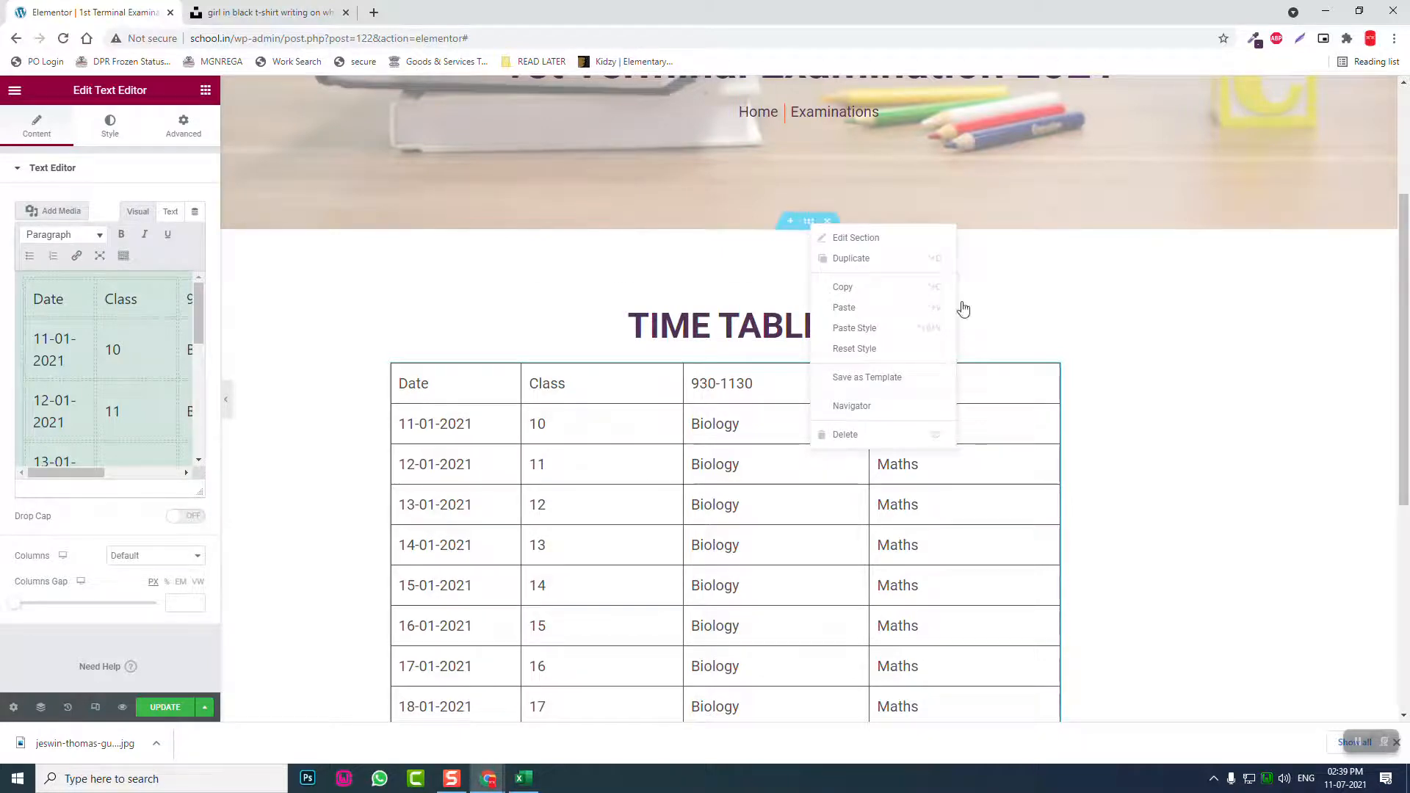
{"action": "left_click", "coordinate": [1102, 297]}
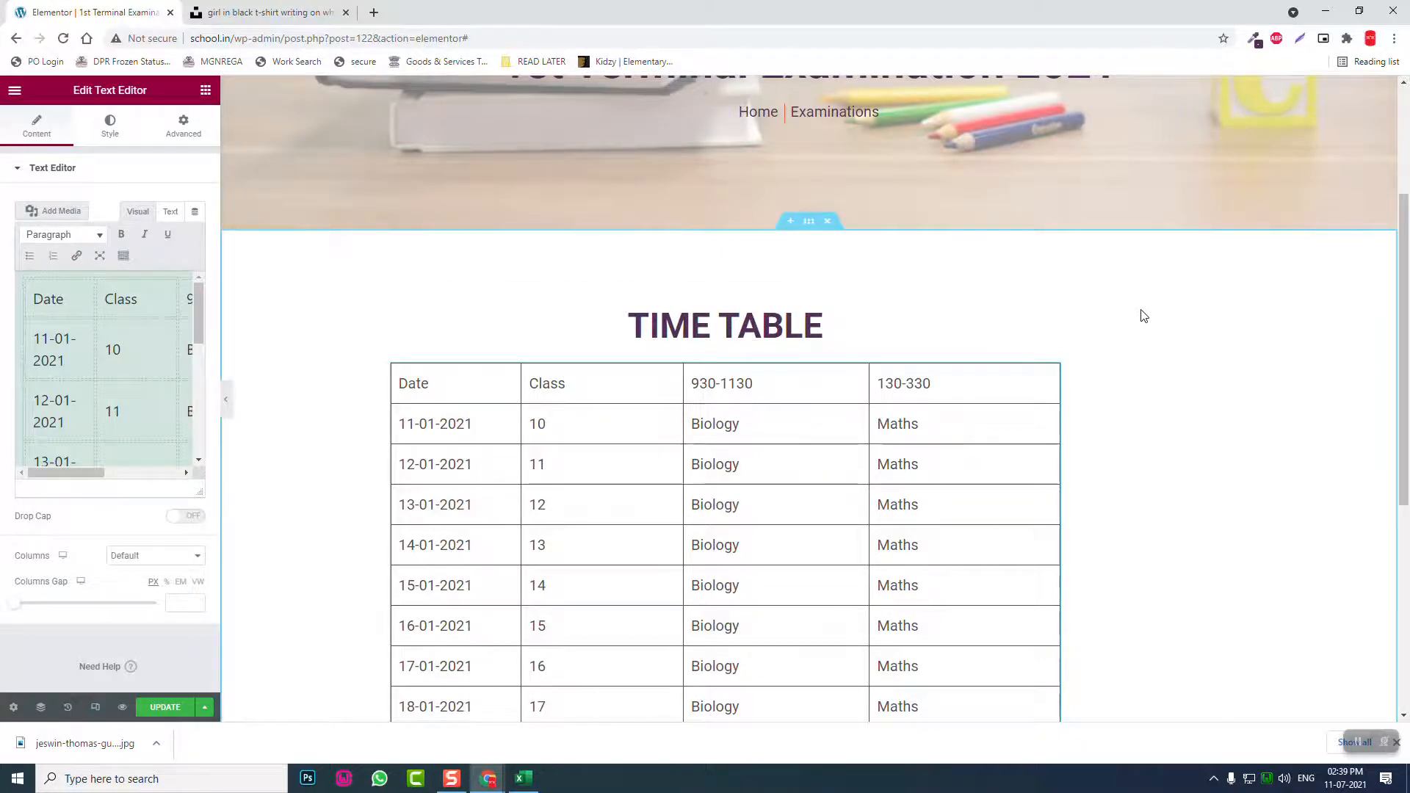
{"action": "scroll", "coordinate": [1135, 321], "scroll_direction": "down", "scroll_amount": 5}
{"action": "scroll", "coordinate": [947, 422], "scroll_direction": "up", "scroll_amount": 4}
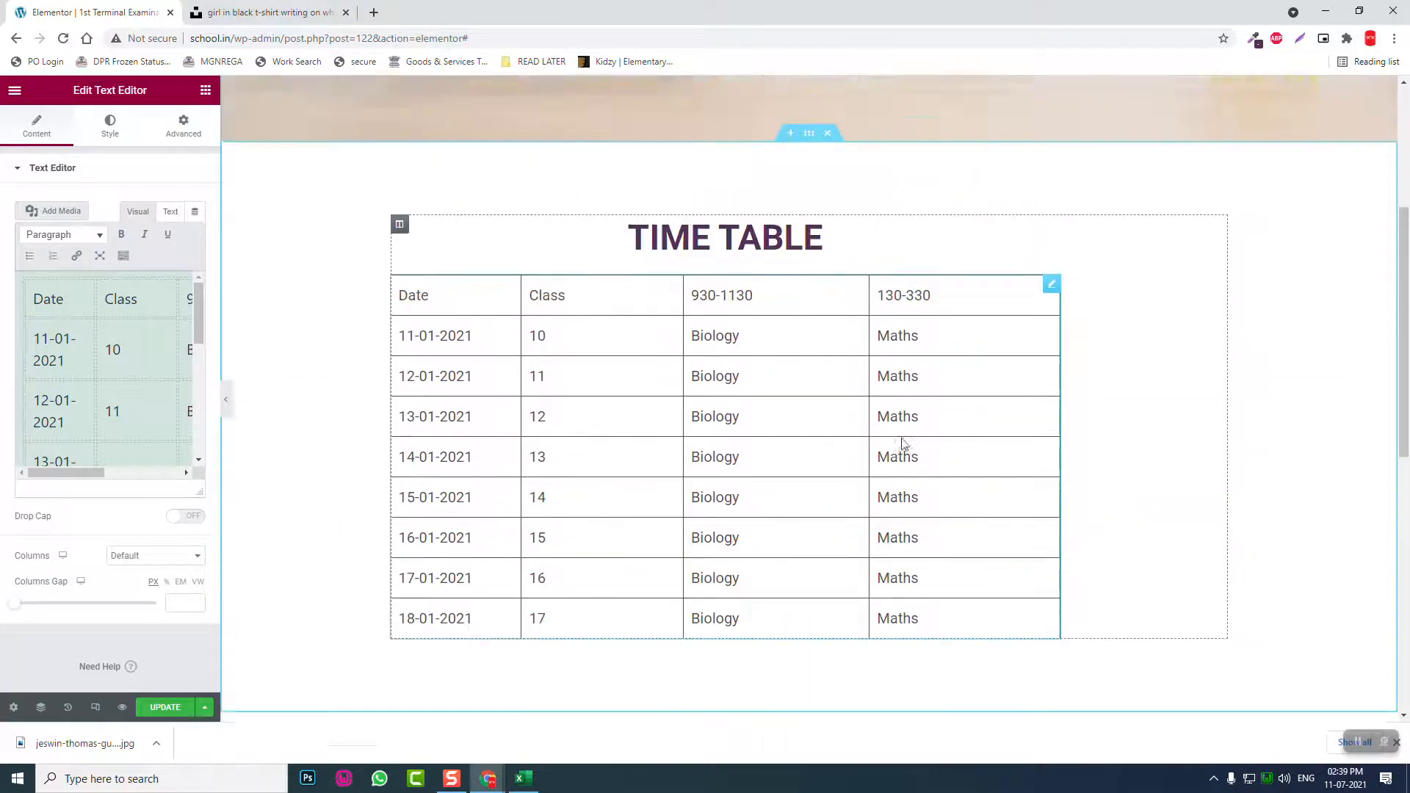
{"action": "scroll", "coordinate": [903, 443], "scroll_direction": "up", "scroll_amount": 2}
{"action": "right_click", "coordinate": [809, 263]}
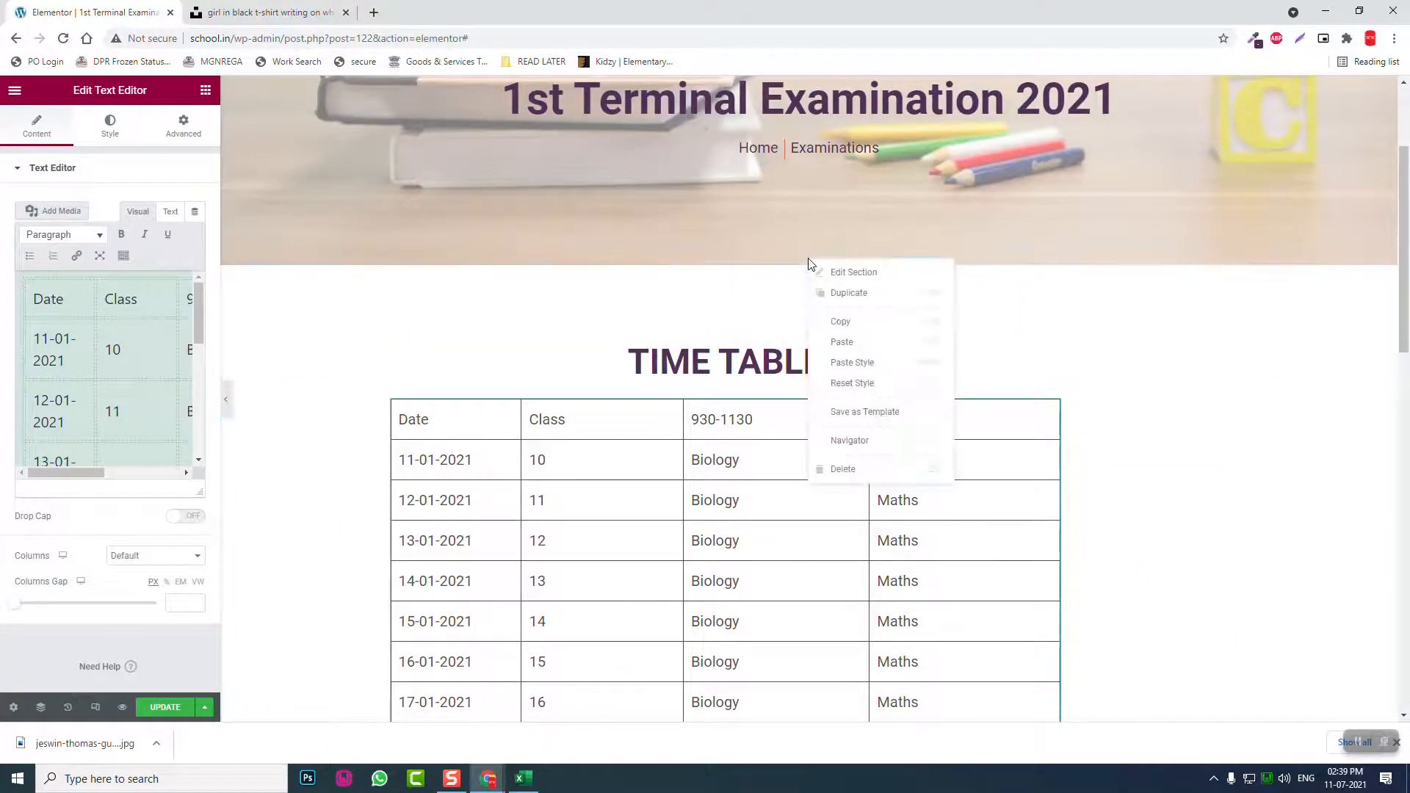
{"action": "left_click", "coordinate": [853, 293]}
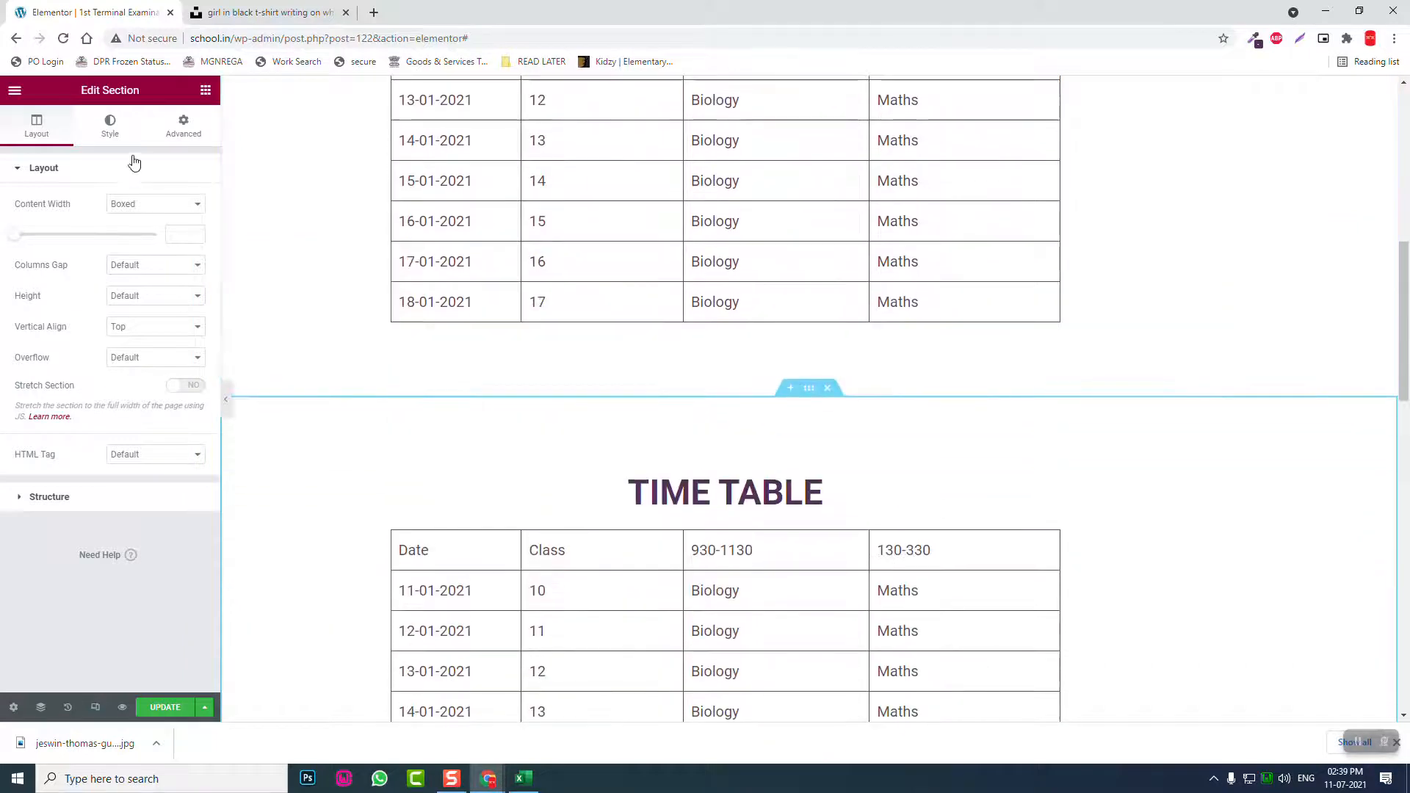
- Set the duplicated section's background type to Classic and open its background color for editing
{"action": "left_click", "coordinate": [110, 127]}
{"action": "left_click", "coordinate": [136, 235]}
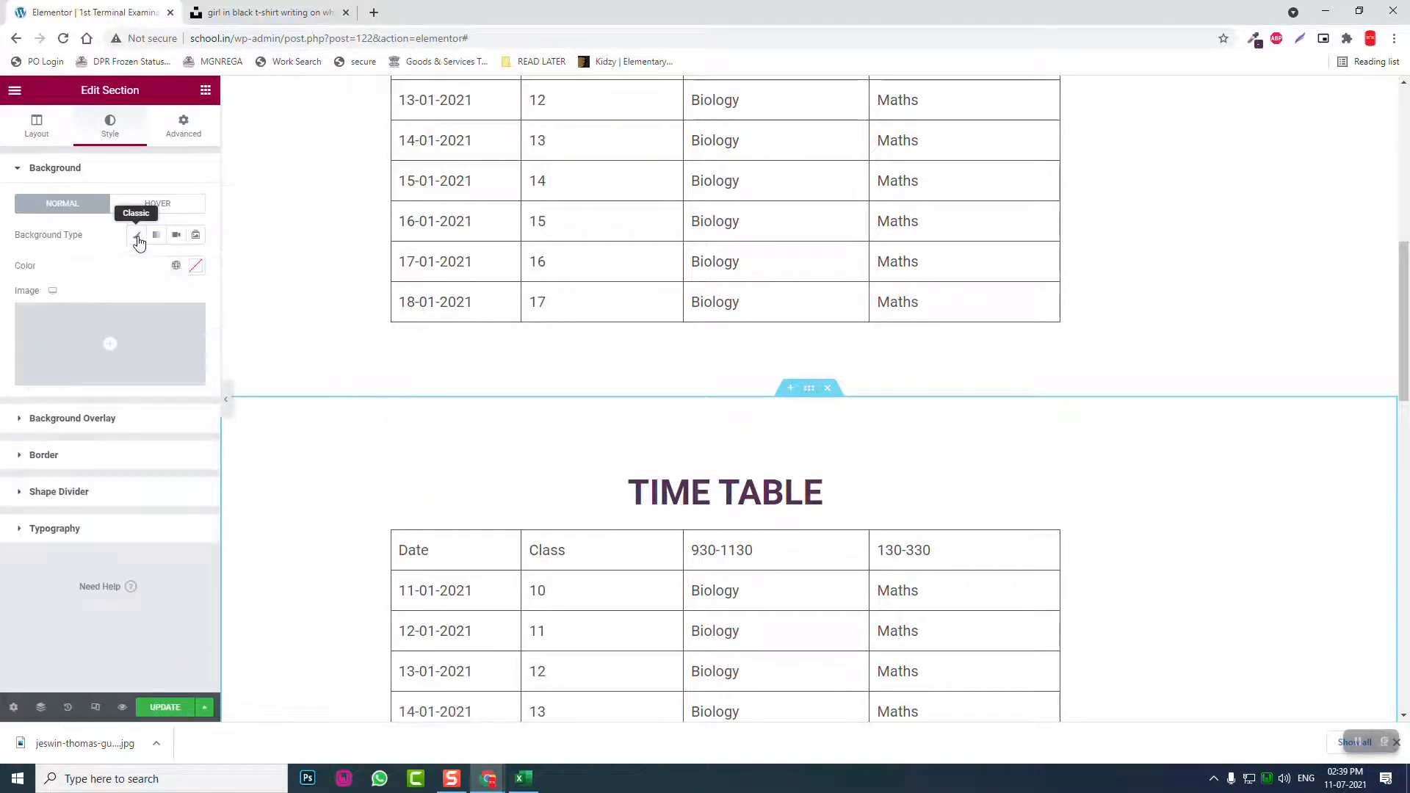
{"action": "left_click", "coordinate": [195, 266]}
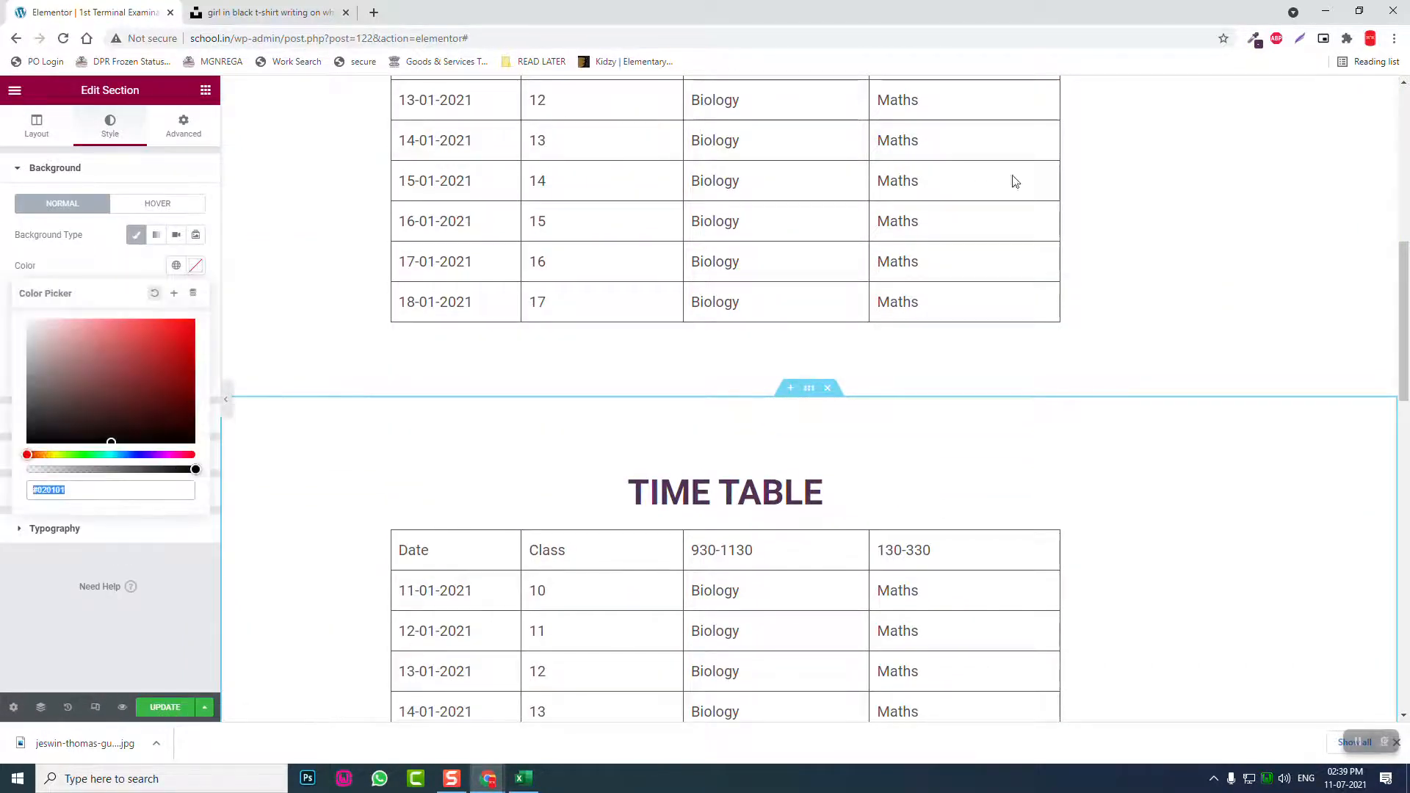
- Choose the dark purple 523257 in the browser's color picker extension and copy its hex code
{"action": "left_click", "coordinate": [1256, 41]}
{"action": "left_click", "coordinate": [1205, 104]}
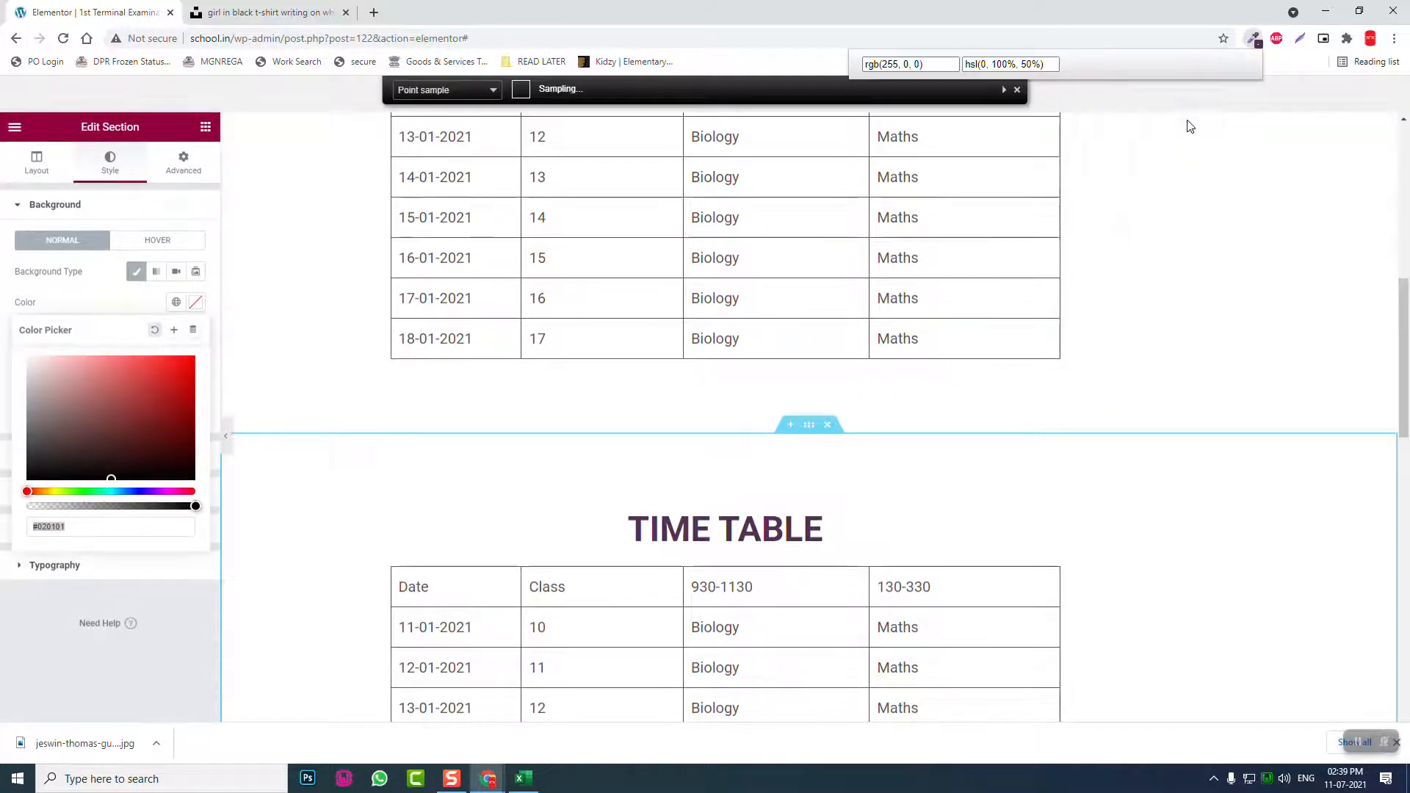
{"action": "left_click", "coordinate": [1176, 131]}
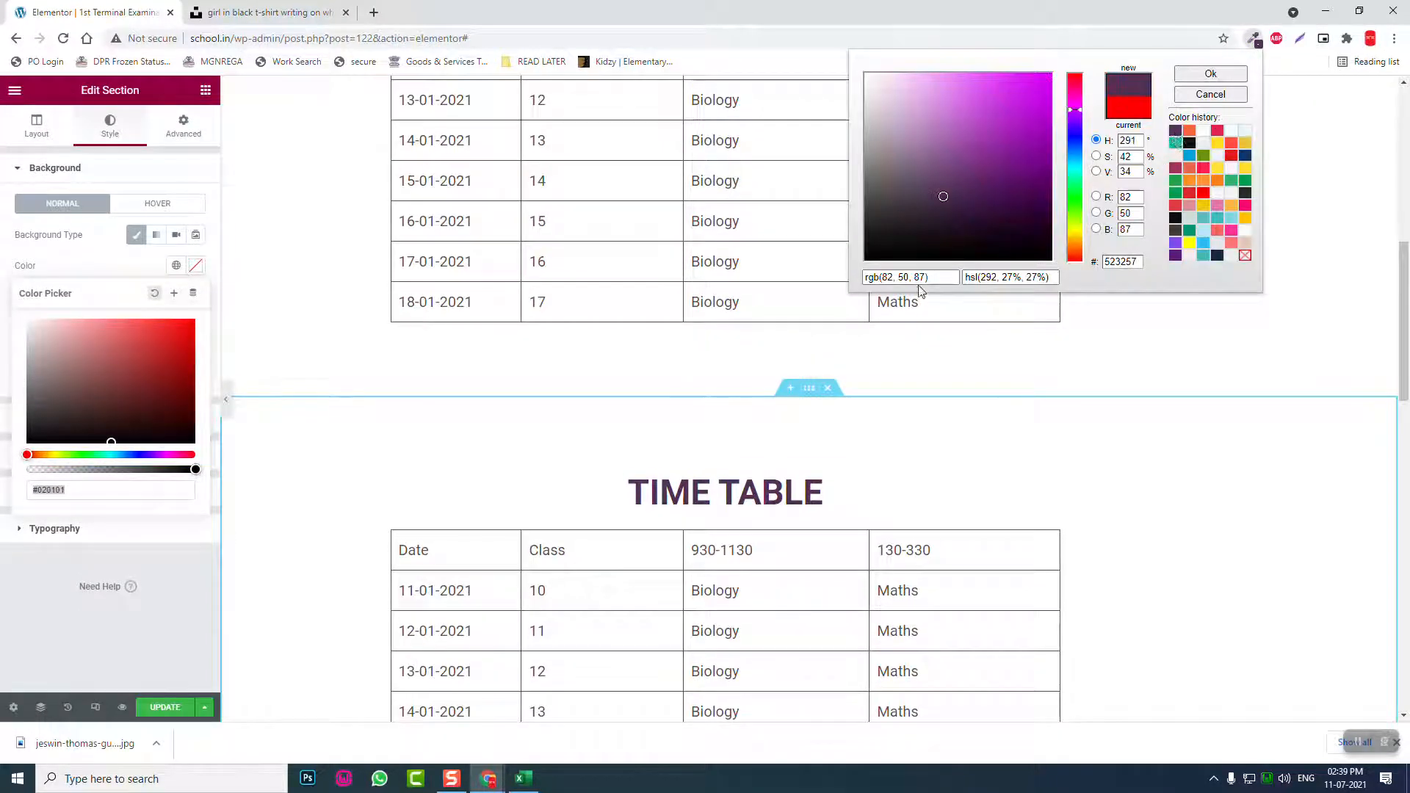
{"action": "left_click_drag", "start_coordinate": [1138, 262], "coordinate": [986, 239]}
{"action": "key", "text": "ctrl+c"}
- Apply the copied purple 523257 as the duplicated section's background color and lower its opacity to a faint tint
{"action": "left_click", "coordinate": [94, 489]}
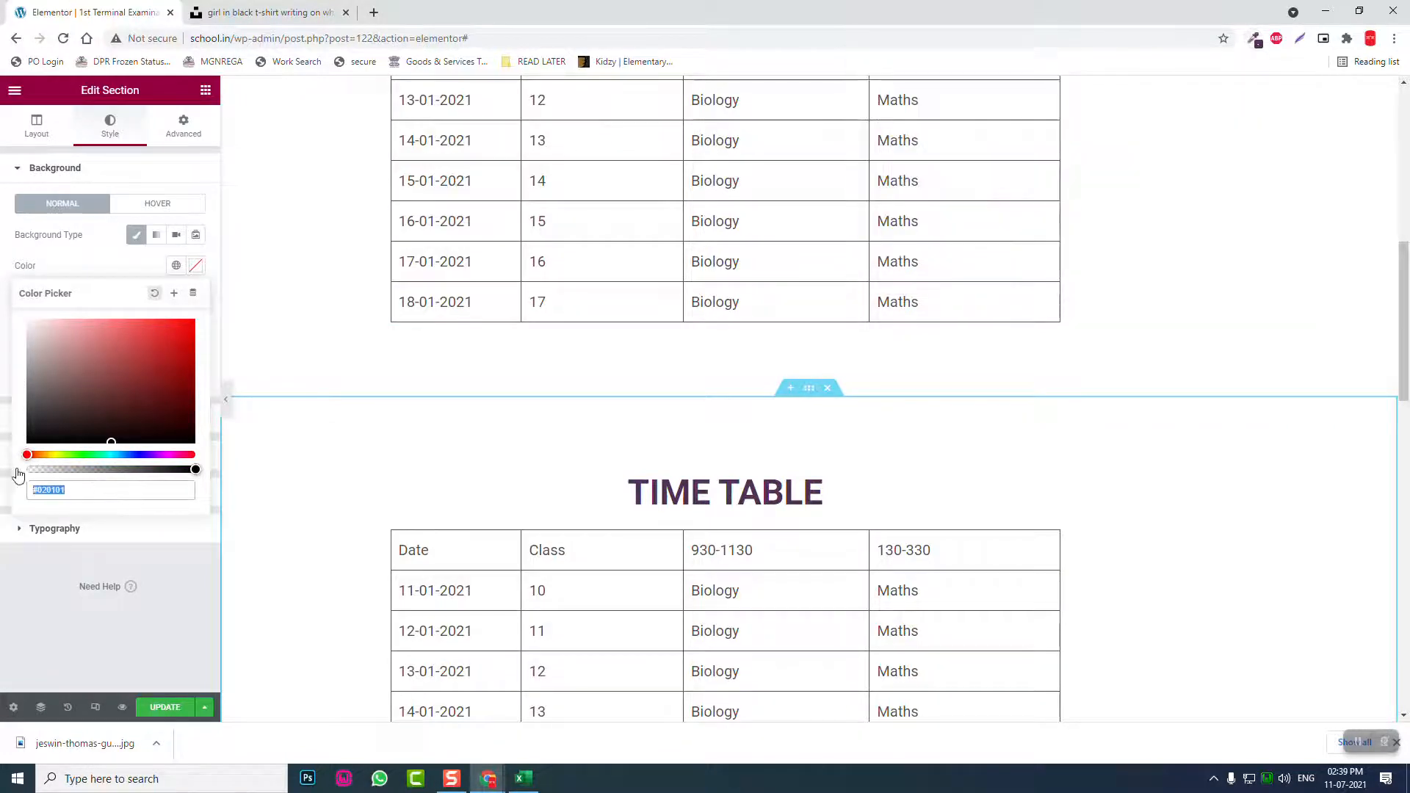
{"action": "key", "text": "ctrl+v"}
{"action": "left_click_drag", "start_coordinate": [195, 470], "coordinate": [41, 470]}
{"action": "left_click", "coordinate": [84, 669]}
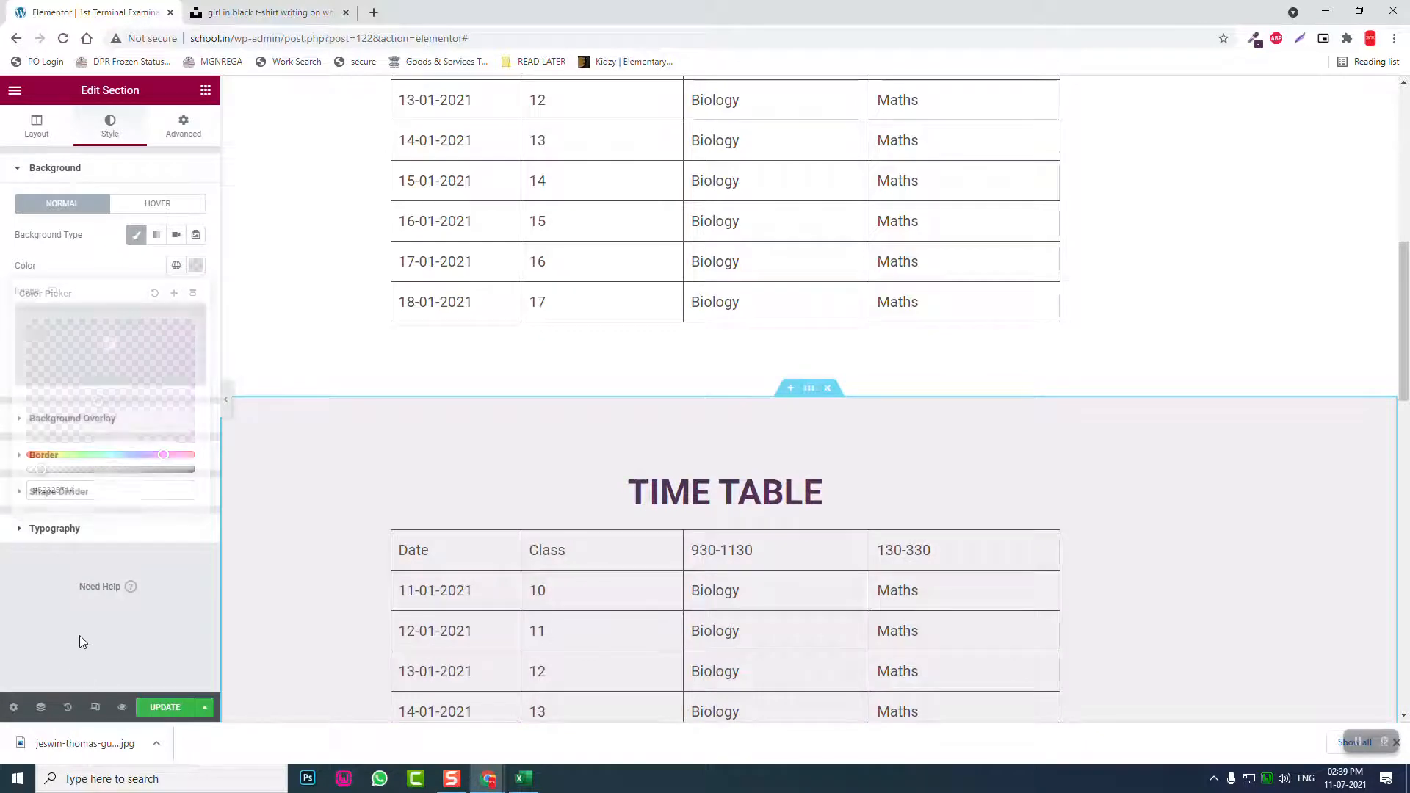
- Change the heading of the duplicated, tinted section from TIME TABLE to RESULTS
{"action": "scroll", "coordinate": [764, 461], "scroll_direction": "down", "scroll_amount": 2}
{"action": "scroll", "coordinate": [764, 459], "scroll_direction": "up", "scroll_amount": 4}
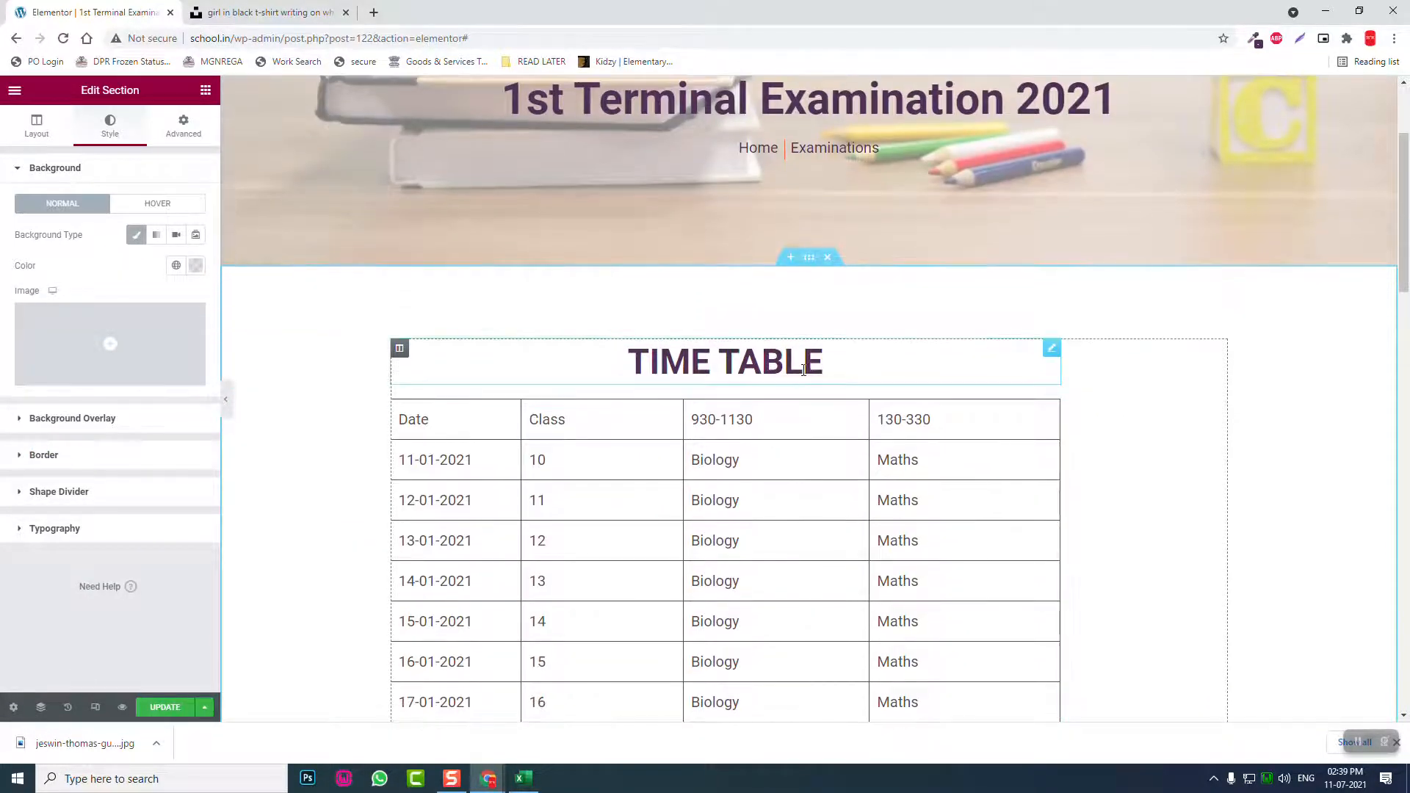
{"action": "scroll", "coordinate": [803, 369], "scroll_direction": "down", "scroll_amount": 4}
{"action": "scroll", "coordinate": [803, 376], "scroll_direction": "down", "scroll_amount": 2}
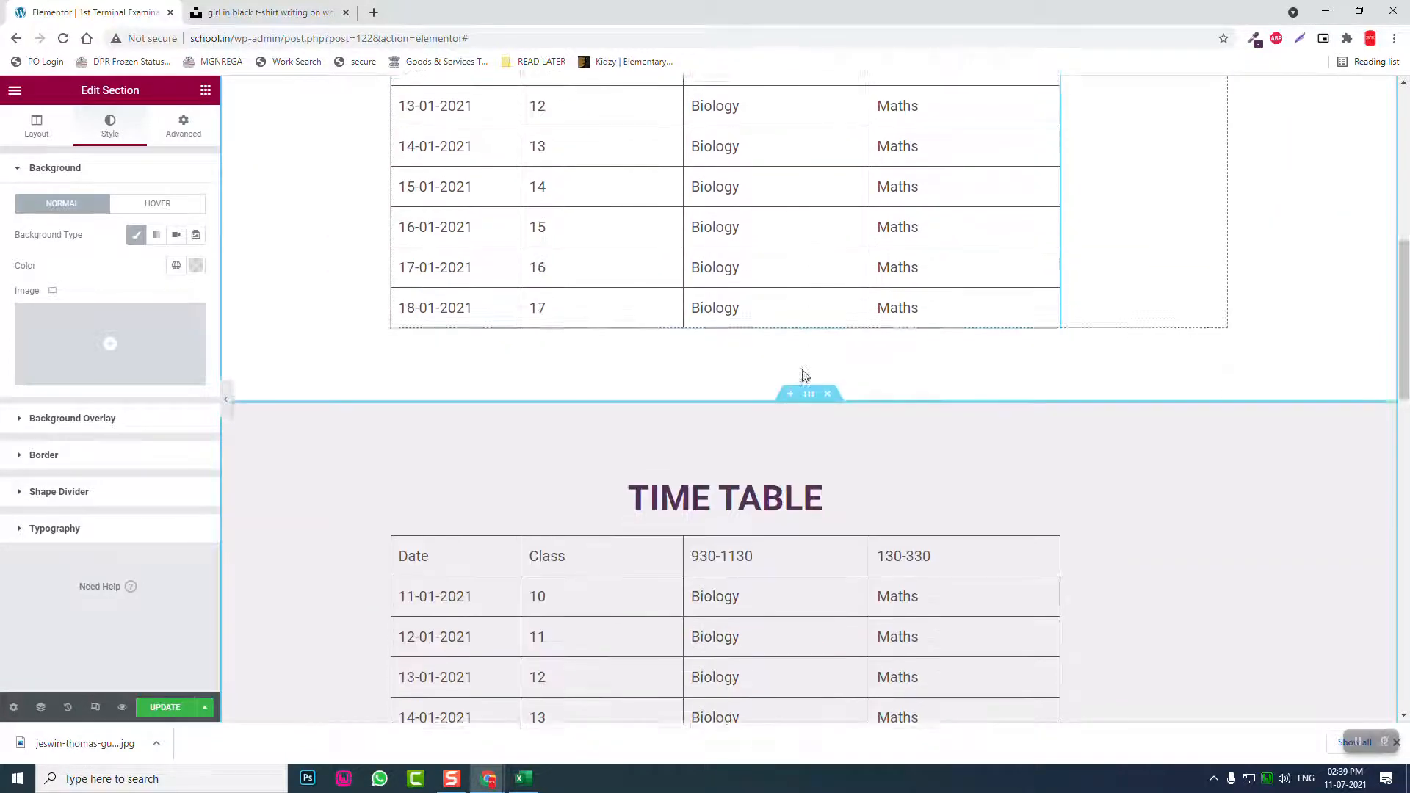
{"action": "left_click", "coordinate": [725, 498]}
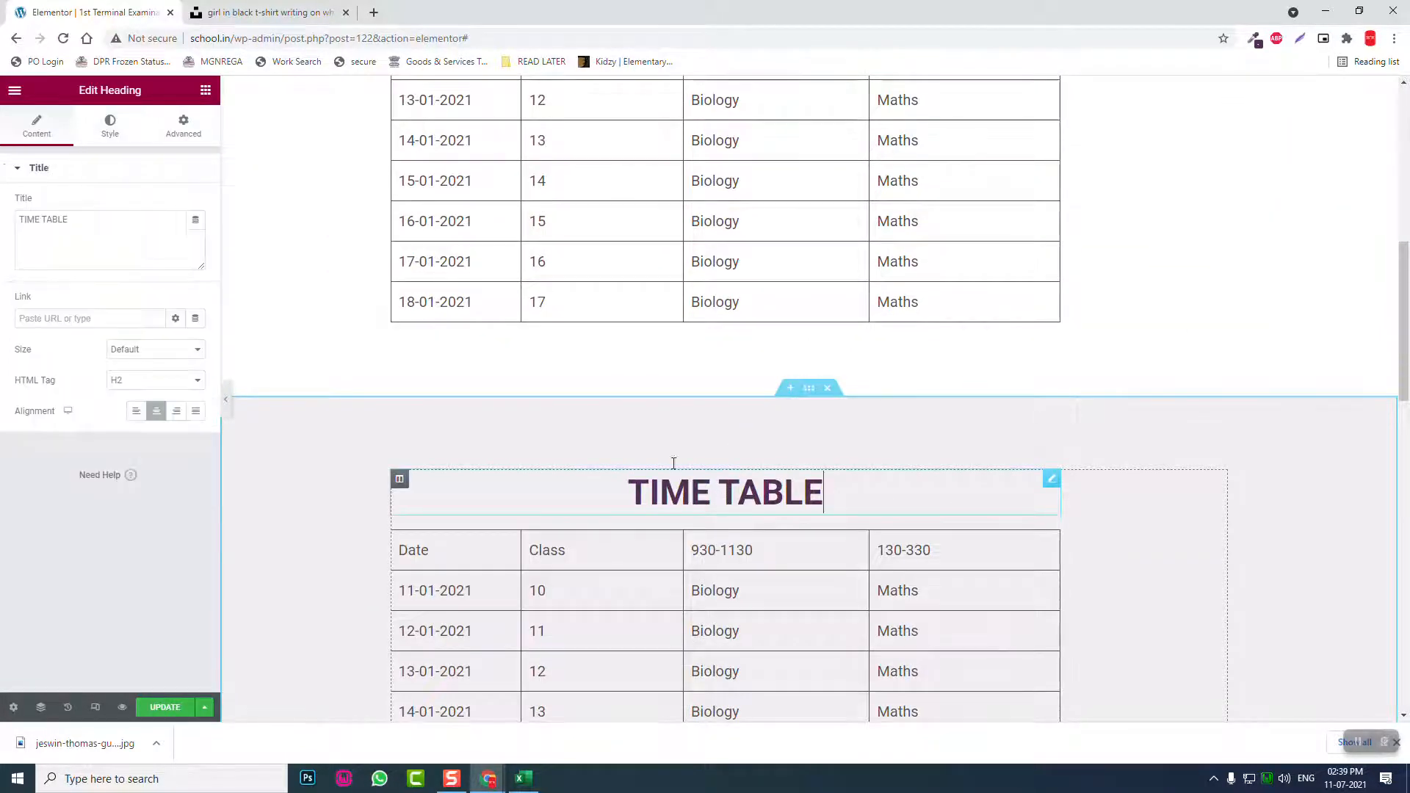
{"action": "left_click_drag", "start_coordinate": [116, 219], "coordinate": [3, 168]}
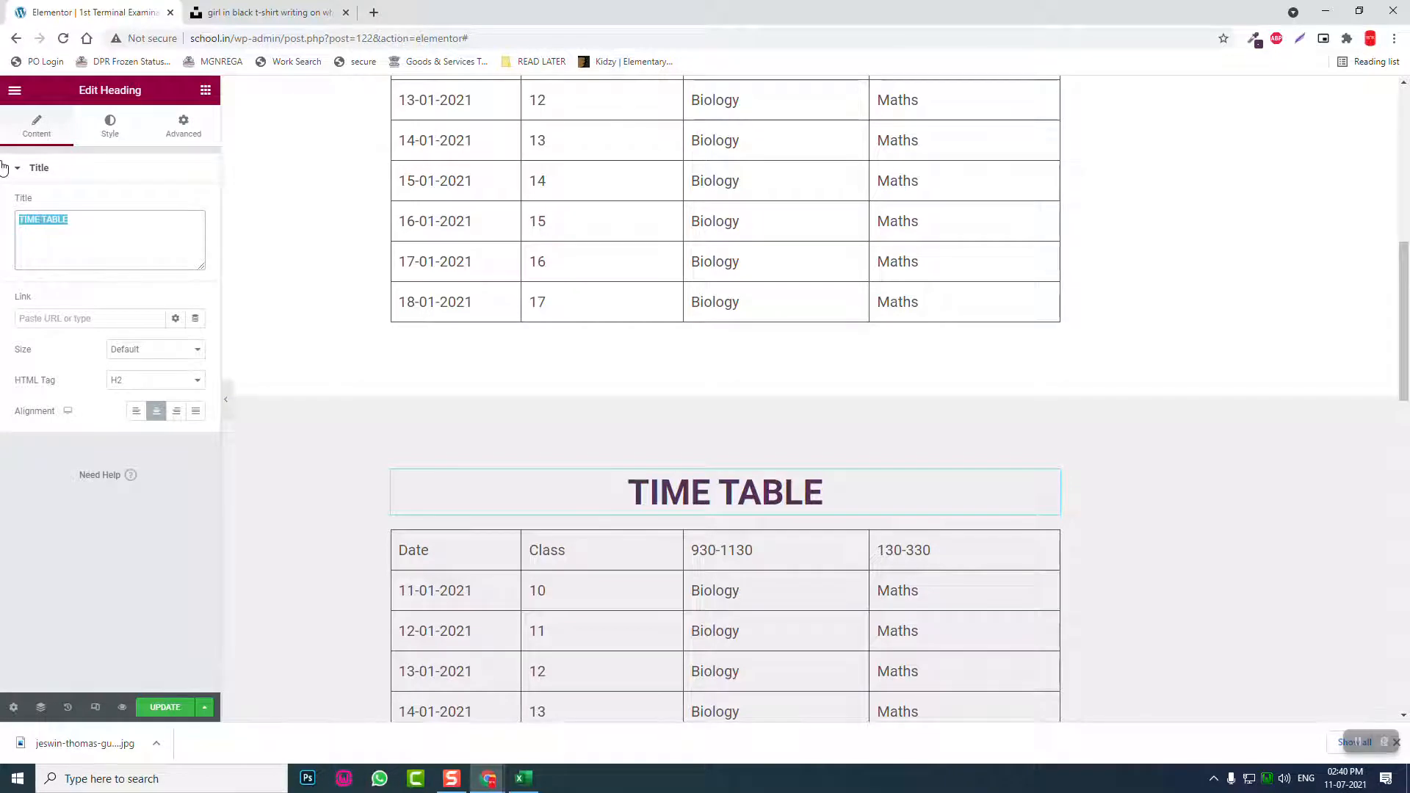
{"action": "type", "text": "RESTULST"}
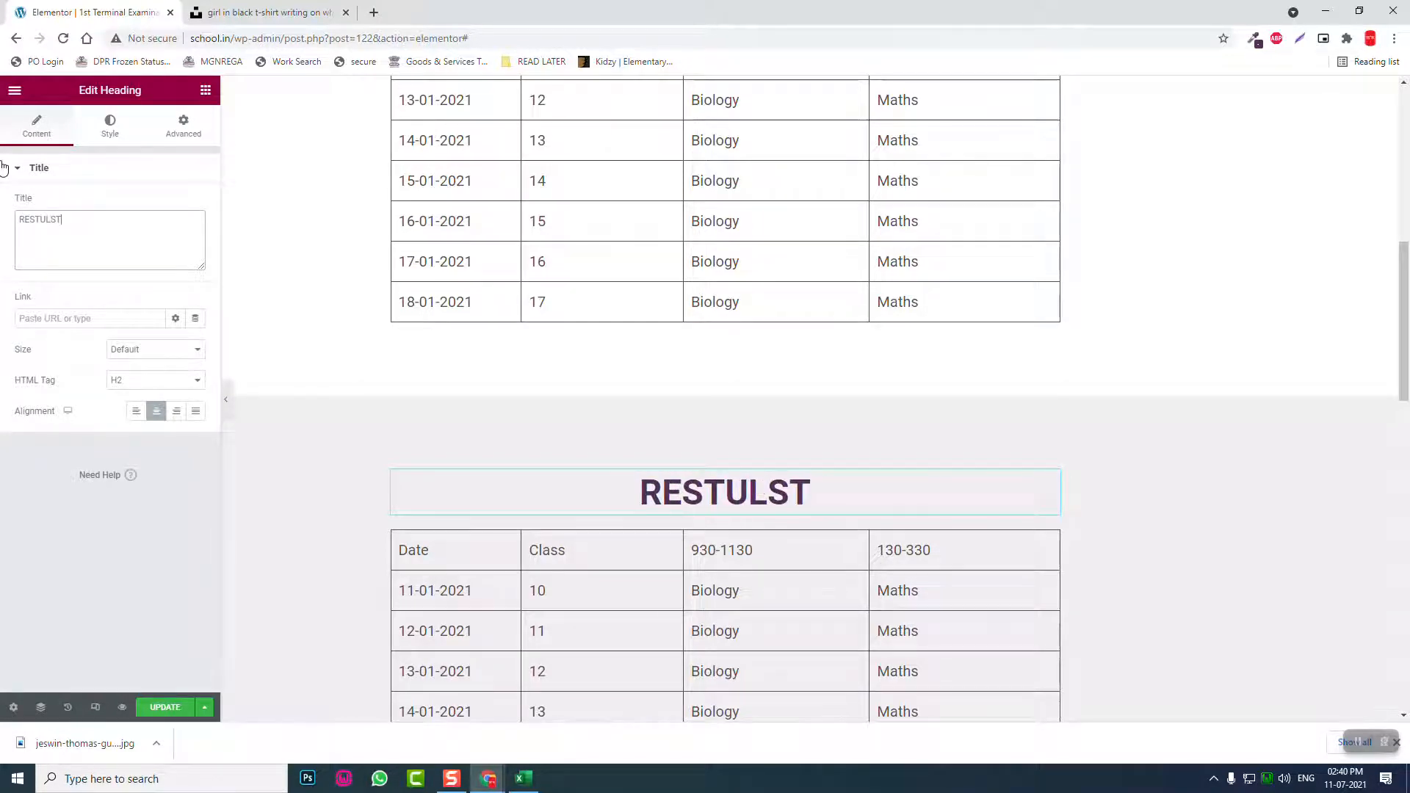
{"action": "key", "text": "BackSpace"}
{"action": "key", "text": "BackSpace"}
{"action": "key", "text": "BackSpace"}
{"action": "key", "text": "BackSpace"}
{"action": "key", "text": "BackSpace"}
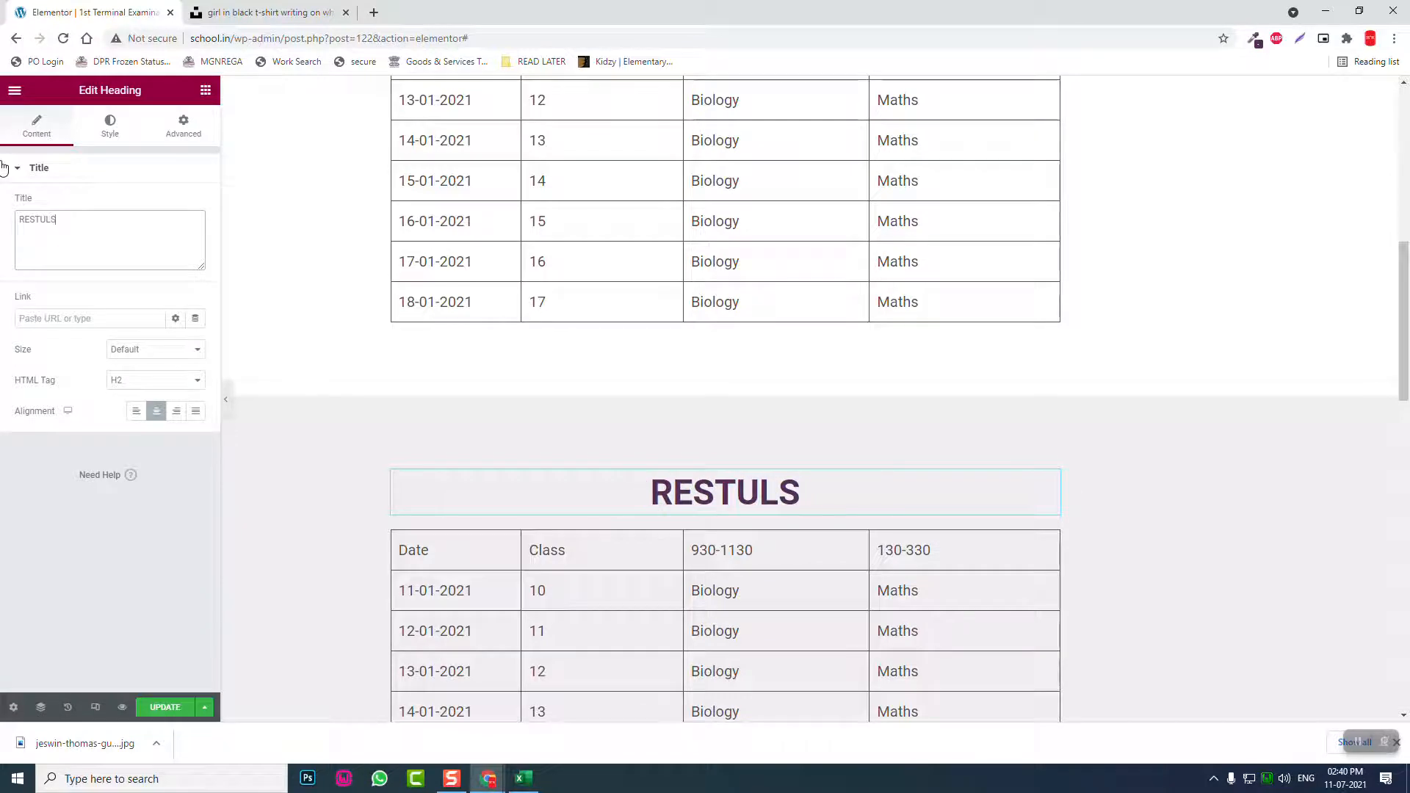
{"action": "type", "text": "Y"}
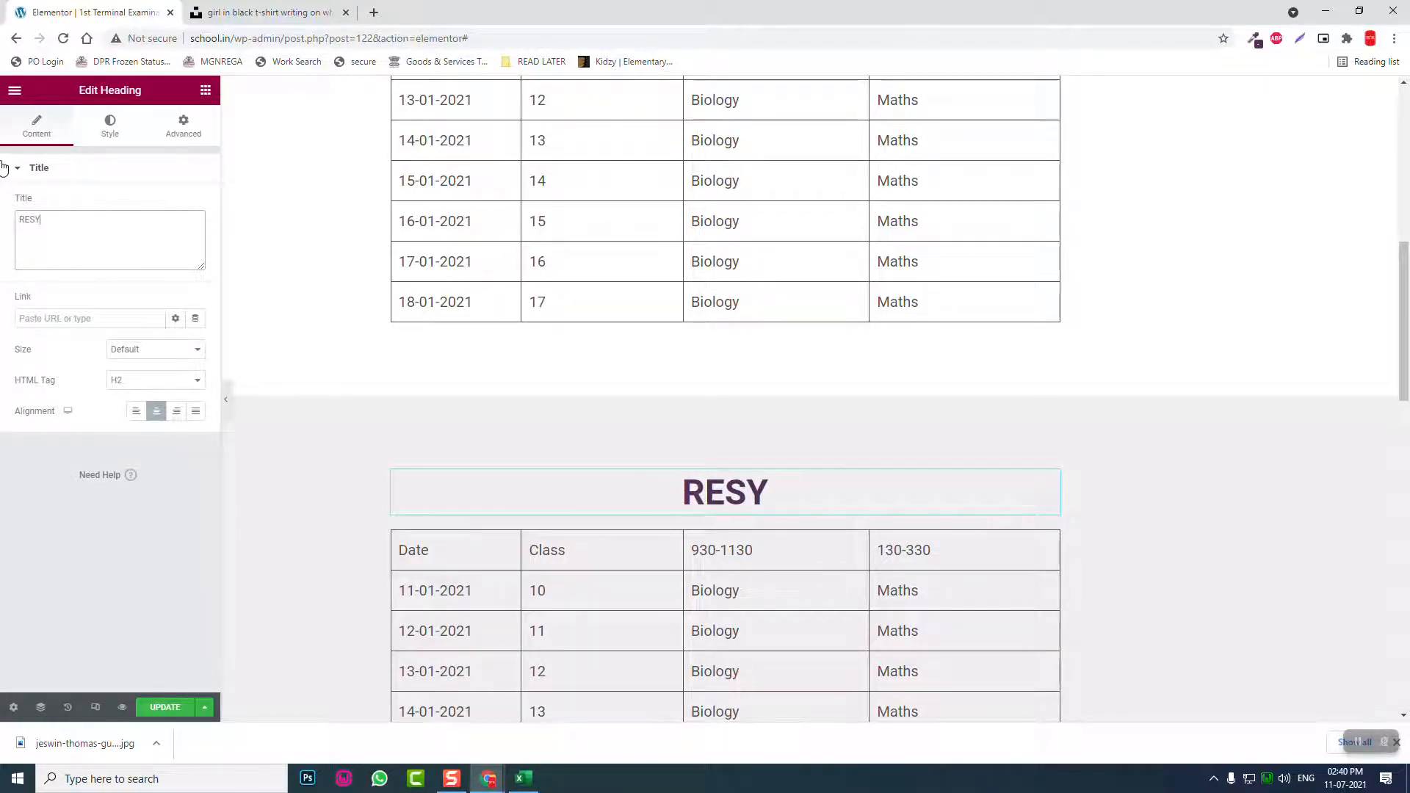
{"action": "key", "text": "BackSpace"}
{"action": "type", "text": "ULTS"}
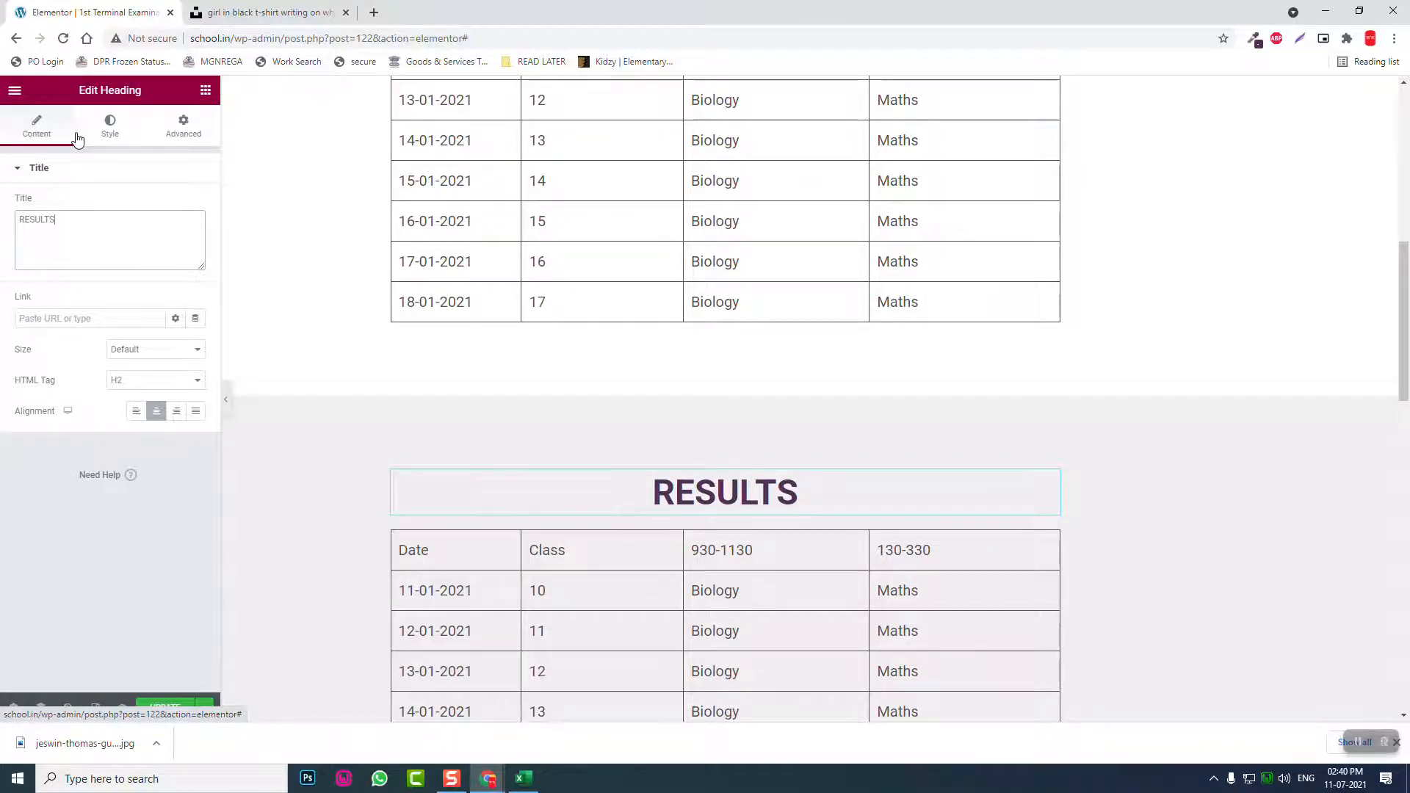
{"action": "scroll", "coordinate": [765, 443], "scroll_direction": "down", "scroll_amount": 2}
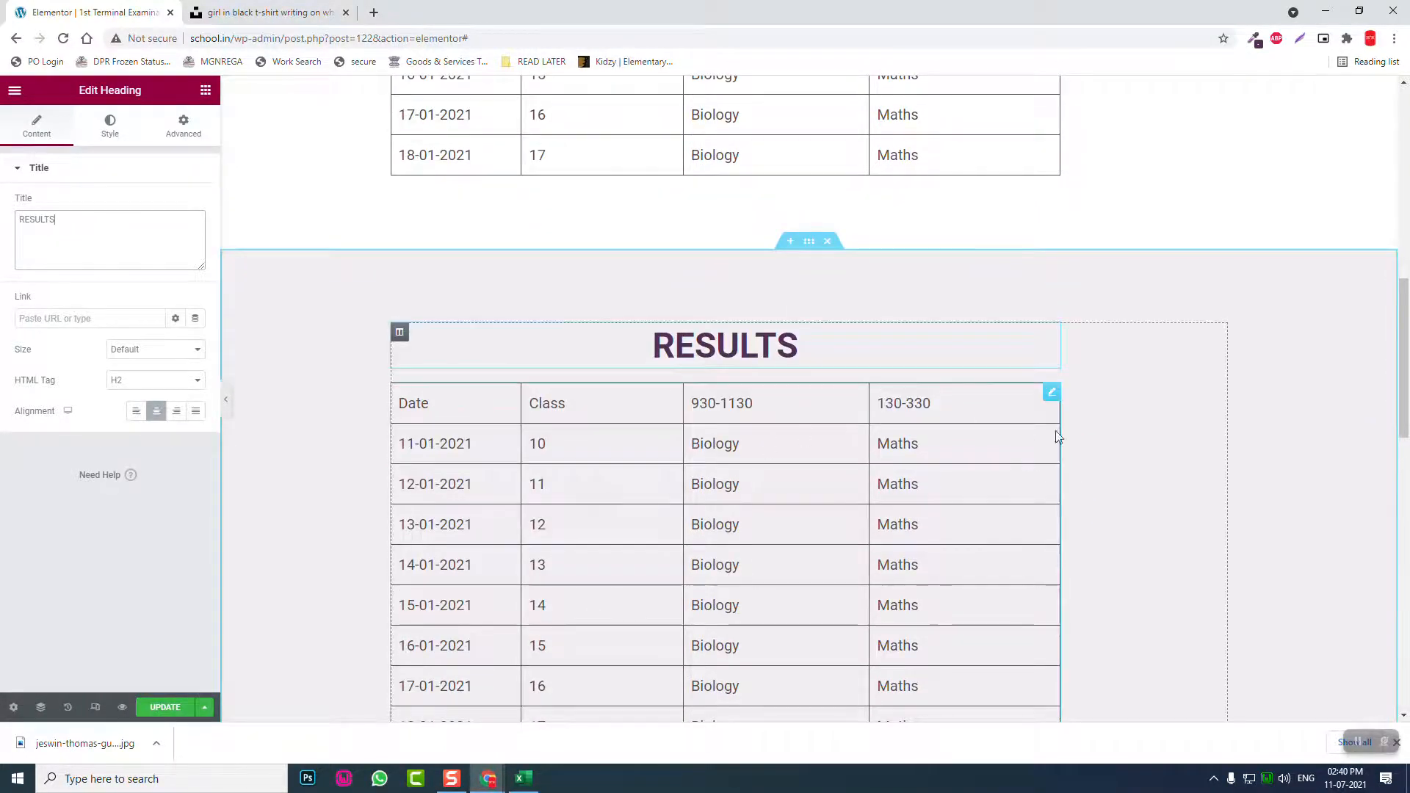
{"action": "right_click", "coordinate": [1055, 400]}
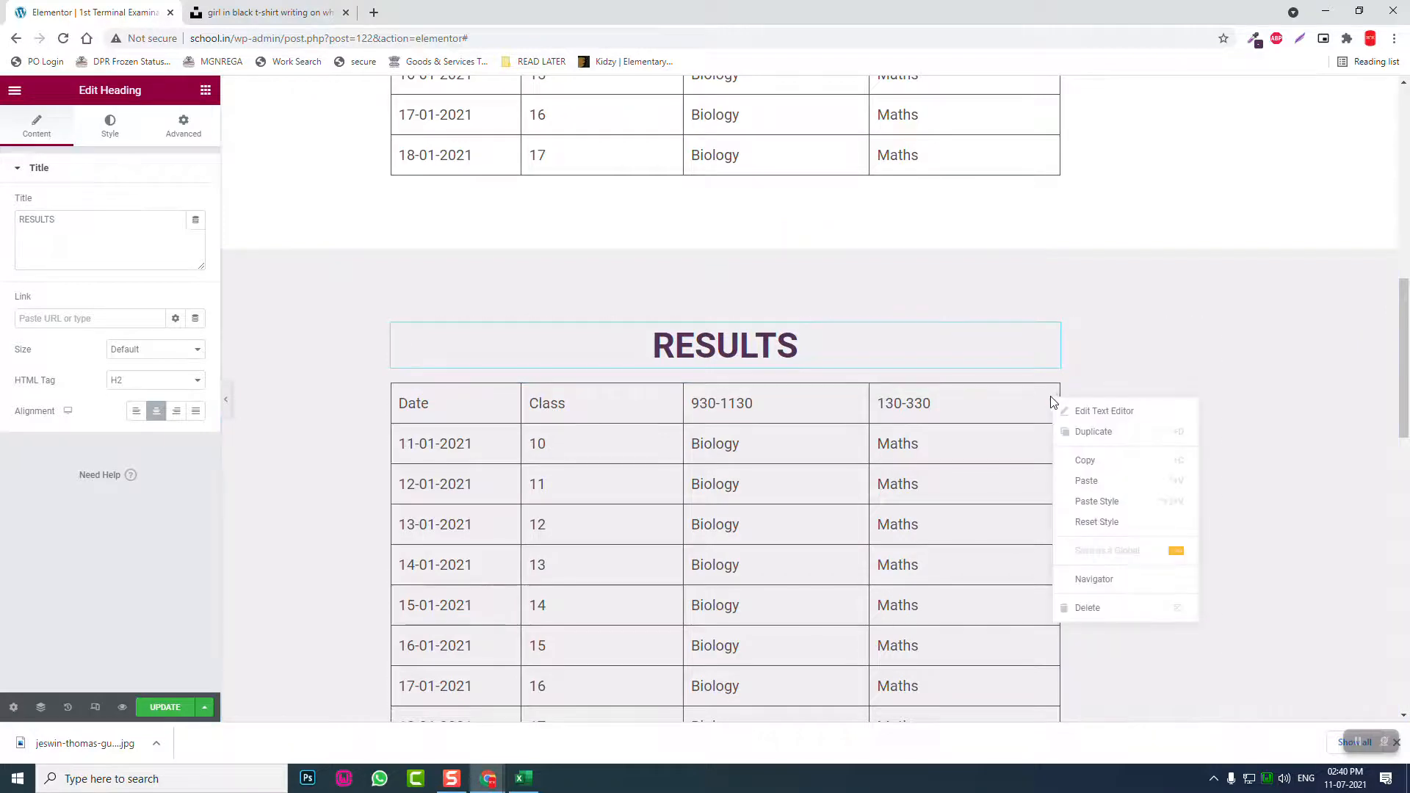
{"action": "left_click", "coordinate": [958, 415]}
- Switch to the Excel workbook and start a second table below the timetable with the header Class in cell A13
{"action": "left_click", "coordinate": [524, 779]}
{"action": "left_click", "coordinate": [293, 440]}
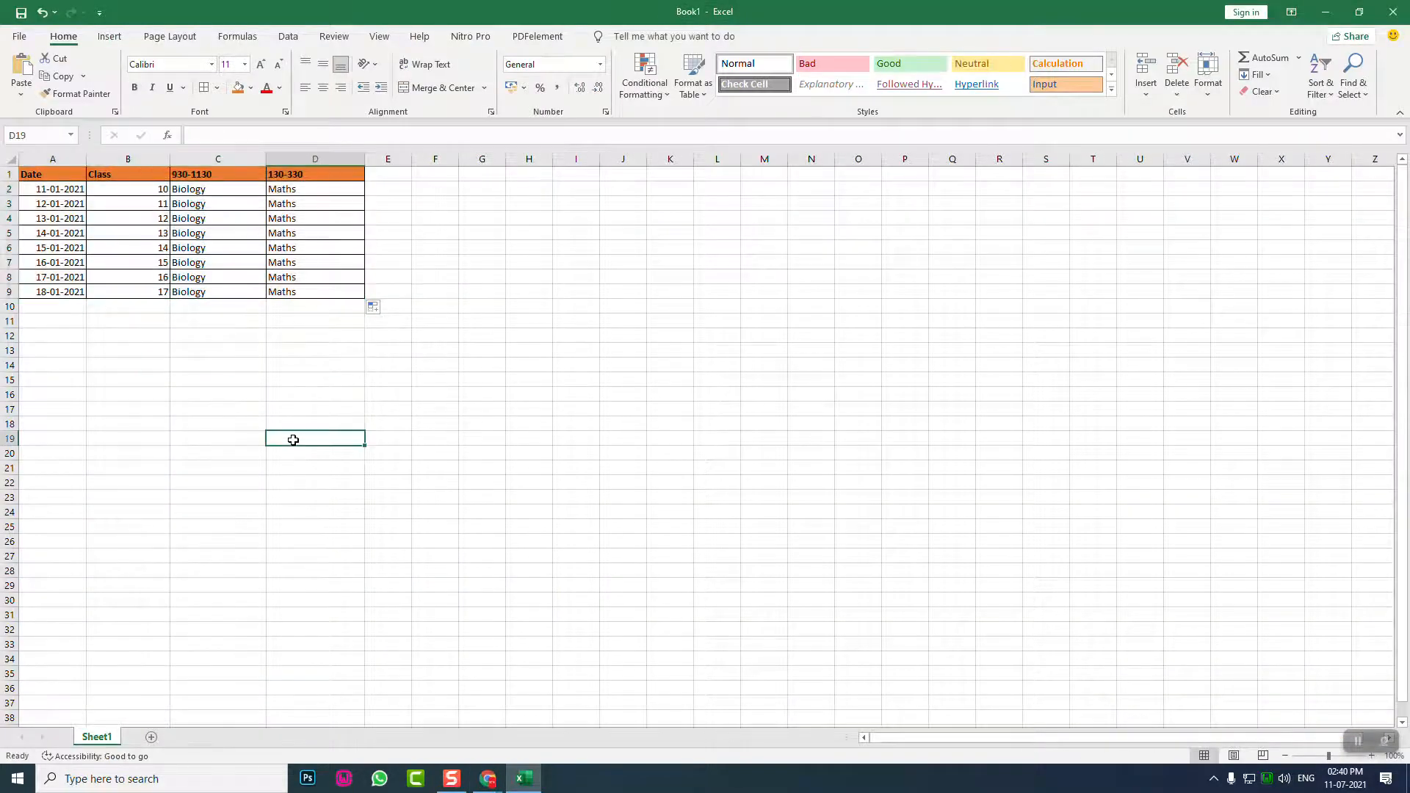
{"action": "left_click", "coordinate": [62, 354]}
{"action": "type", "text": "cLA"}
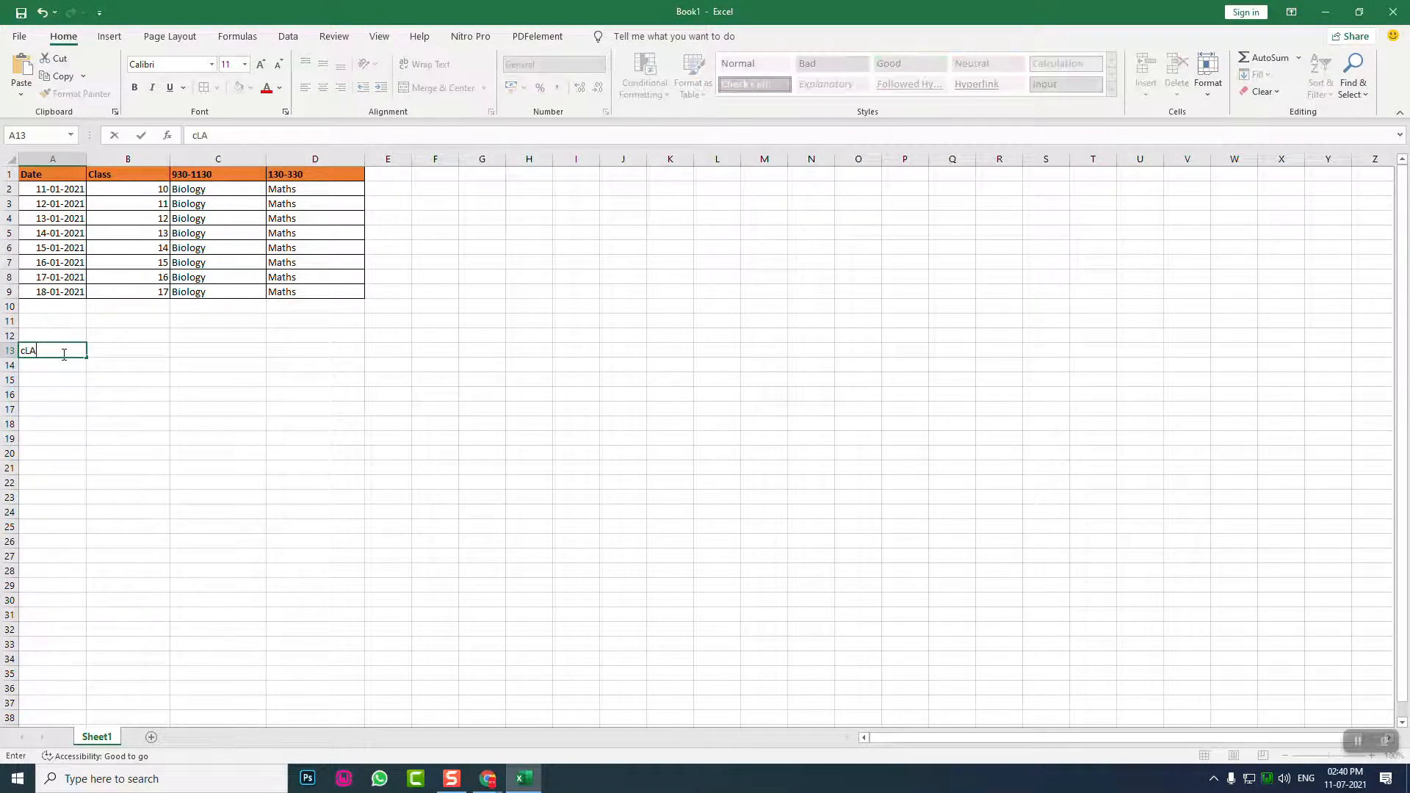
{"action": "key", "text": "BackSpace"}
{"action": "key", "text": "BackSpace"}
{"action": "key", "text": "BackSpace"}
{"action": "type", "text": "Class"}
{"action": "key", "text": "Tab"}
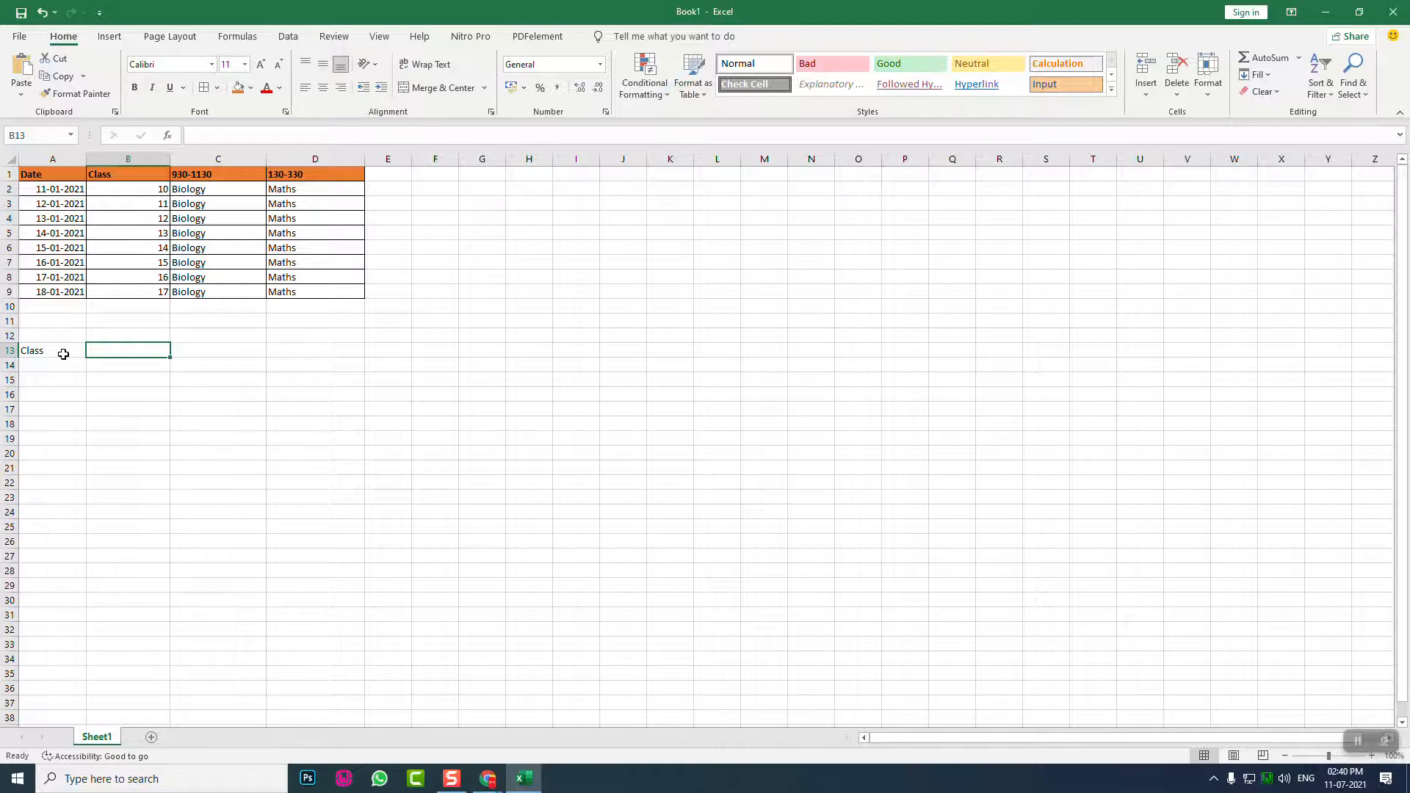
- Enter the subject headers Biology, Physics, Maths and Chemistry in cells B13 to E13
{"action": "type", "text": "Bilogo"}
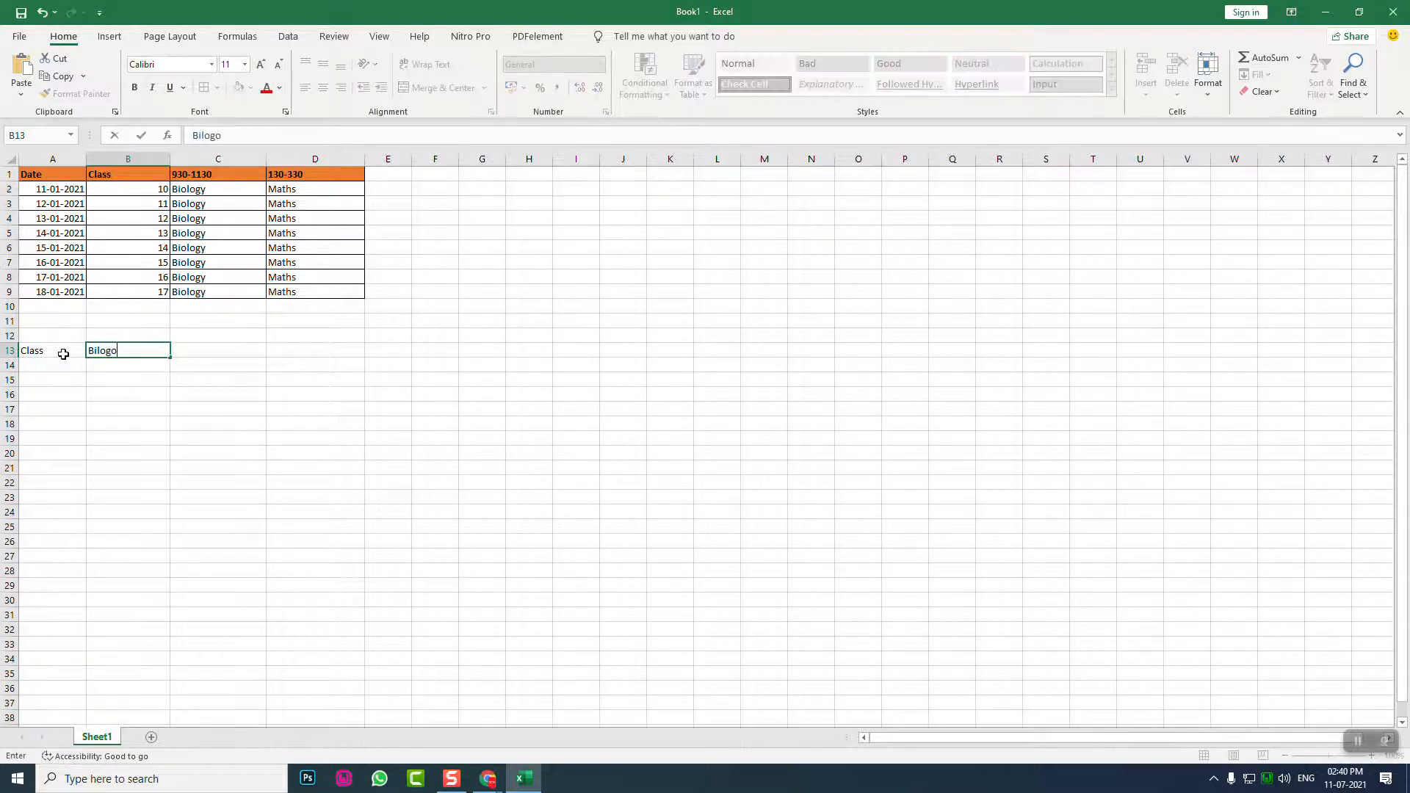
{"action": "key", "text": "BackSpace"}
{"action": "key", "text": "BackSpace"}
{"action": "type", "text": "ogy"}
{"action": "key", "text": "Tab"}
{"action": "type", "text": "Physic"}
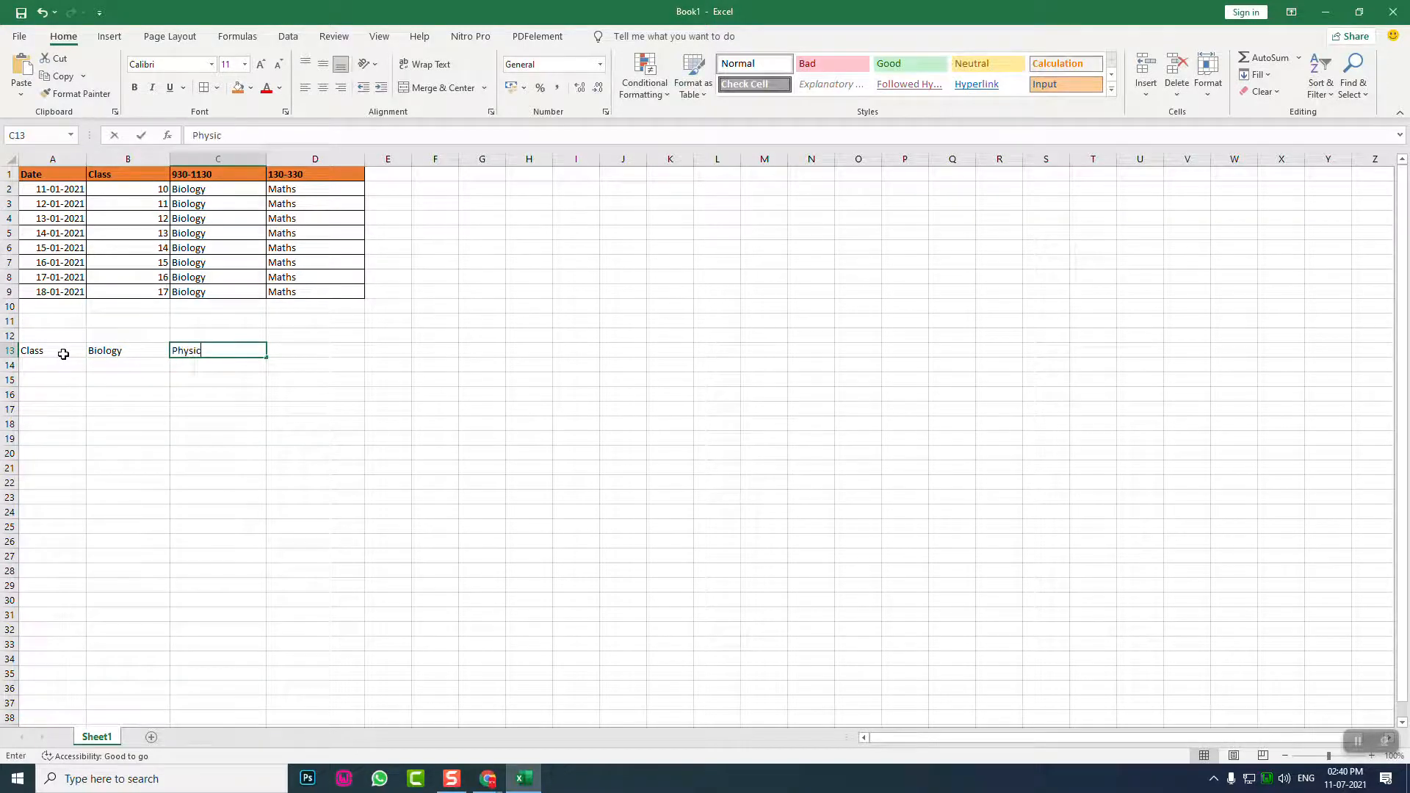
{"action": "type", "text": "s"}
{"action": "key", "text": "Tab"}
{"action": "type", "text": "Math"}
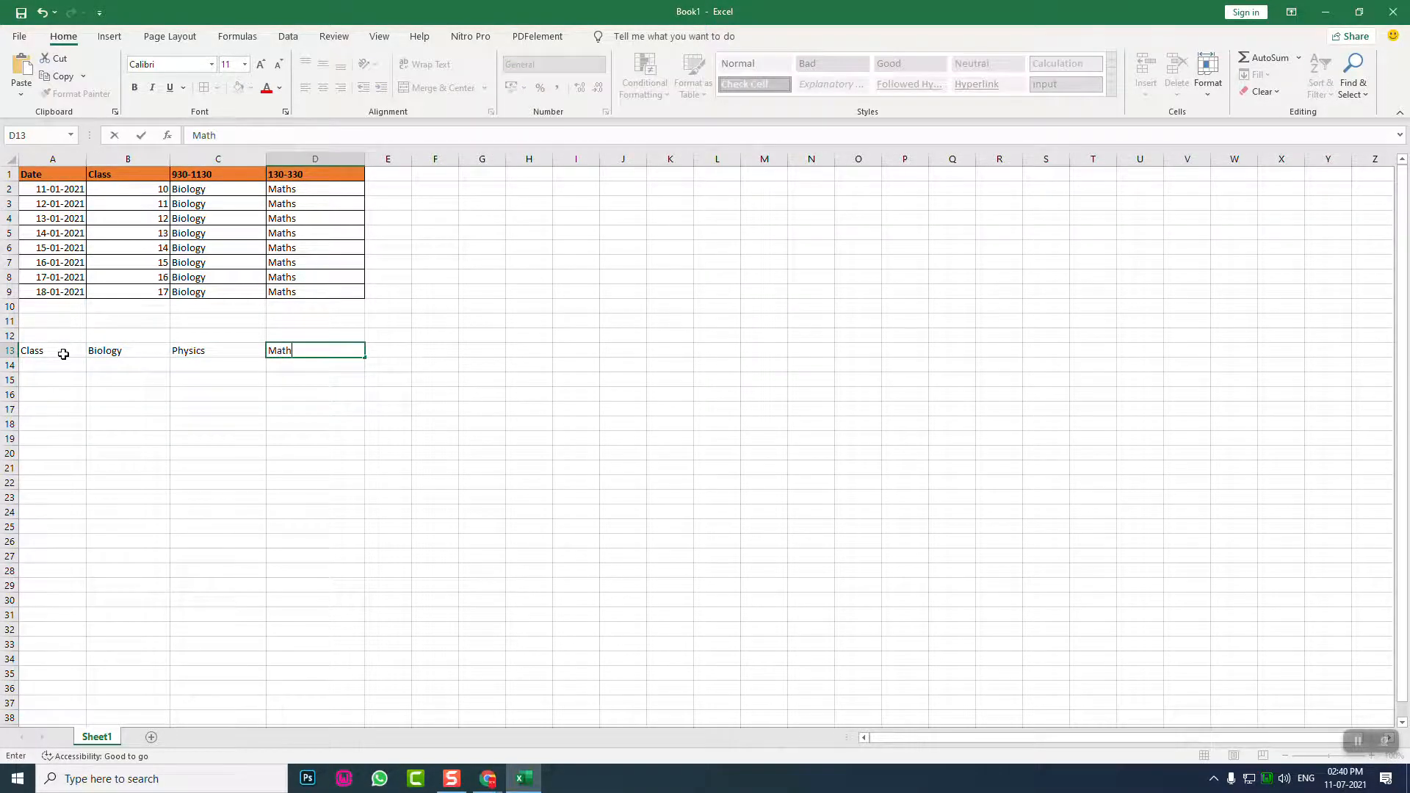
{"action": "type", "text": "s"}
{"action": "key", "text": "Tab"}
{"action": "type", "text": "Chem"}
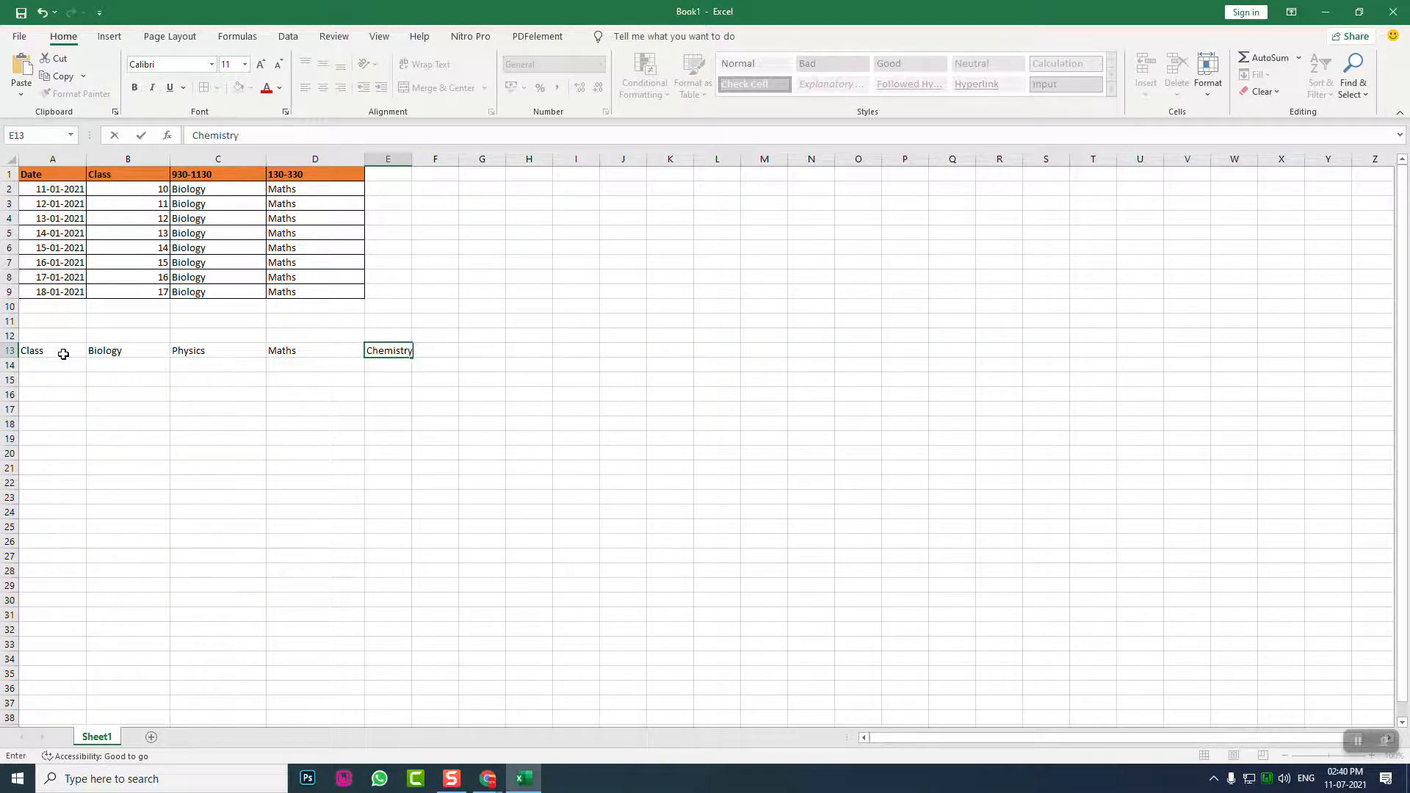
- Complete the header row with Geographyt in cell F13 and History in cell G13
{"action": "key", "text": "Tab"}
{"action": "type", "text": "Geography"}
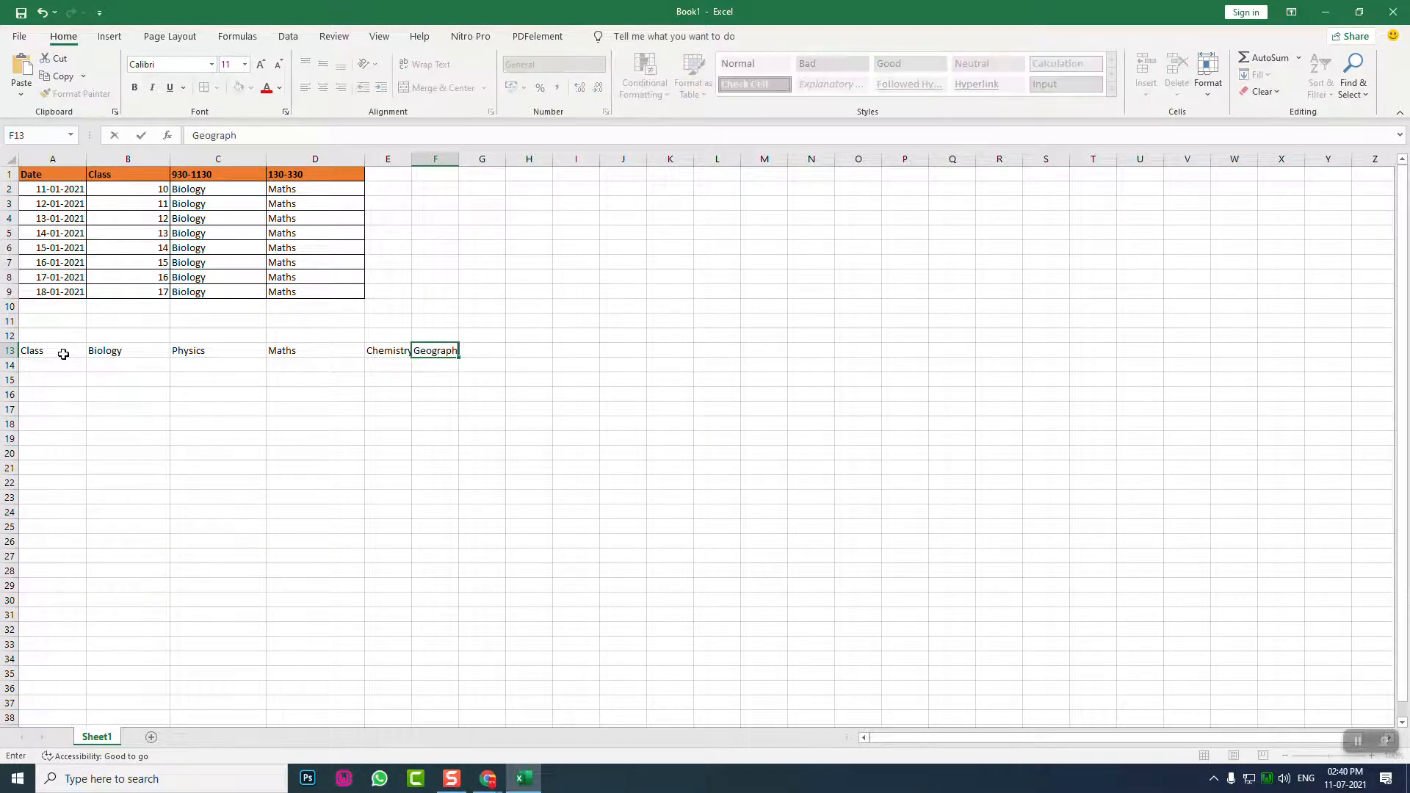
{"action": "key", "text": "Tab"}
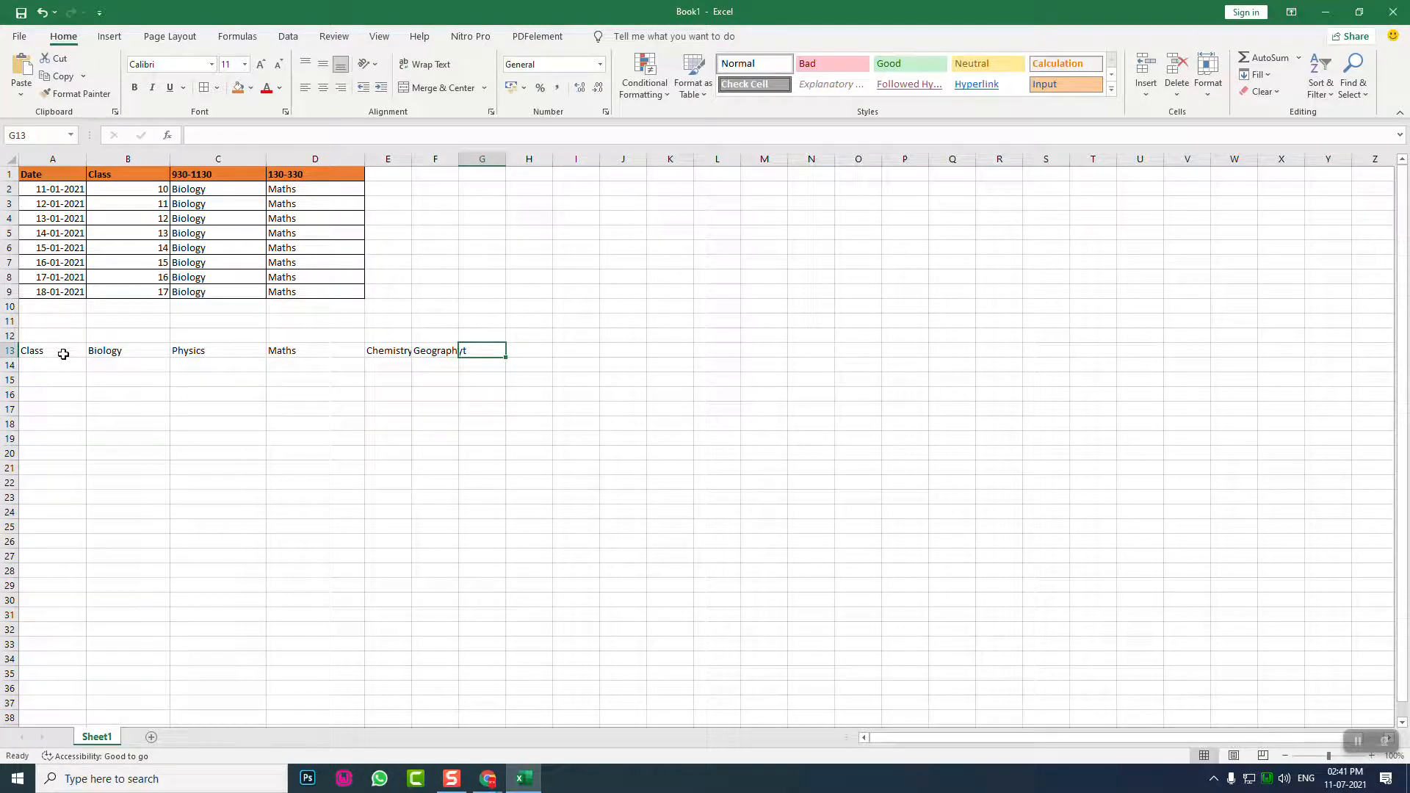
{"action": "type", "text": "History"}
{"action": "key", "text": "Return"}
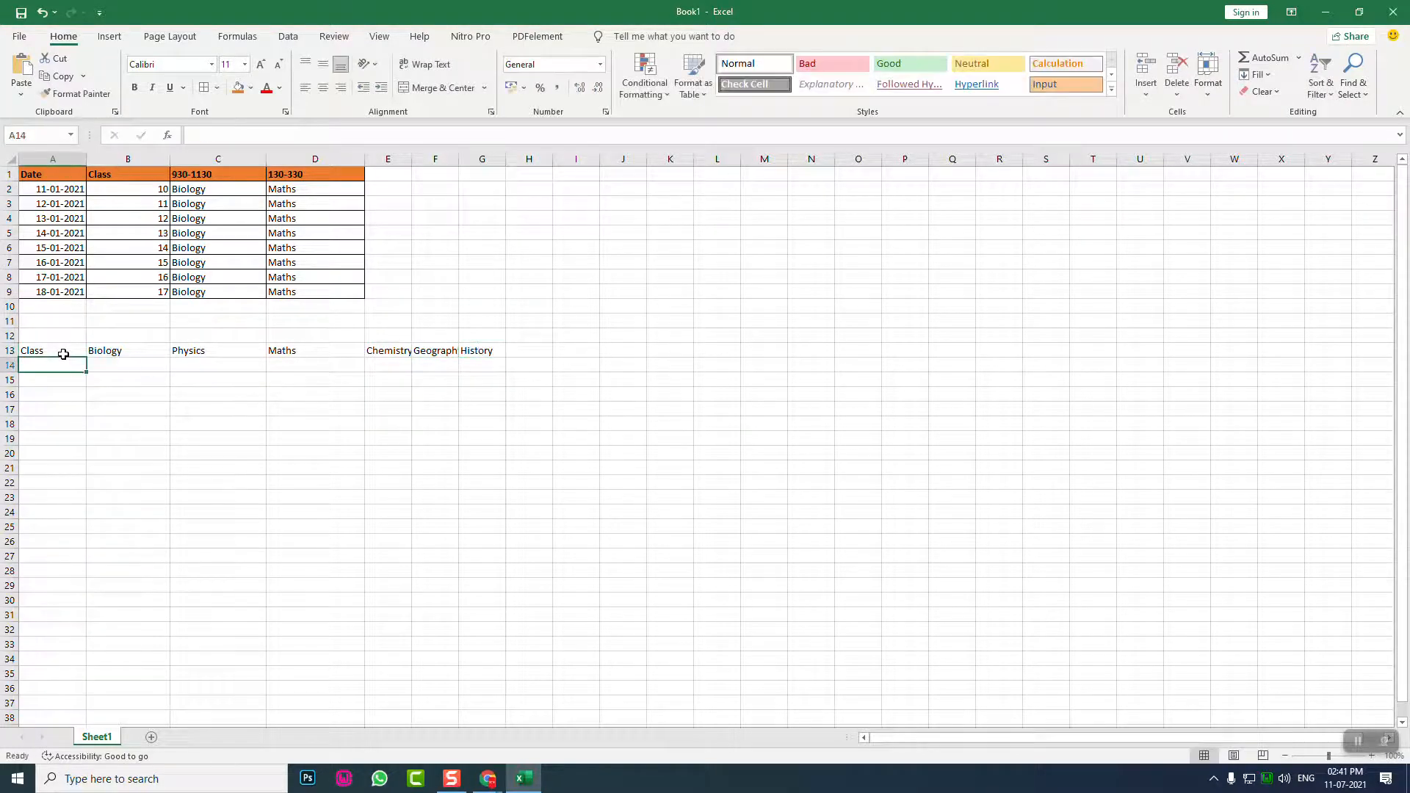
- Apply all borders to the new table range A13:G20
{"action": "left_click_drag", "start_coordinate": [63, 354], "coordinate": [472, 451]}
{"action": "left_click", "coordinate": [205, 88]}
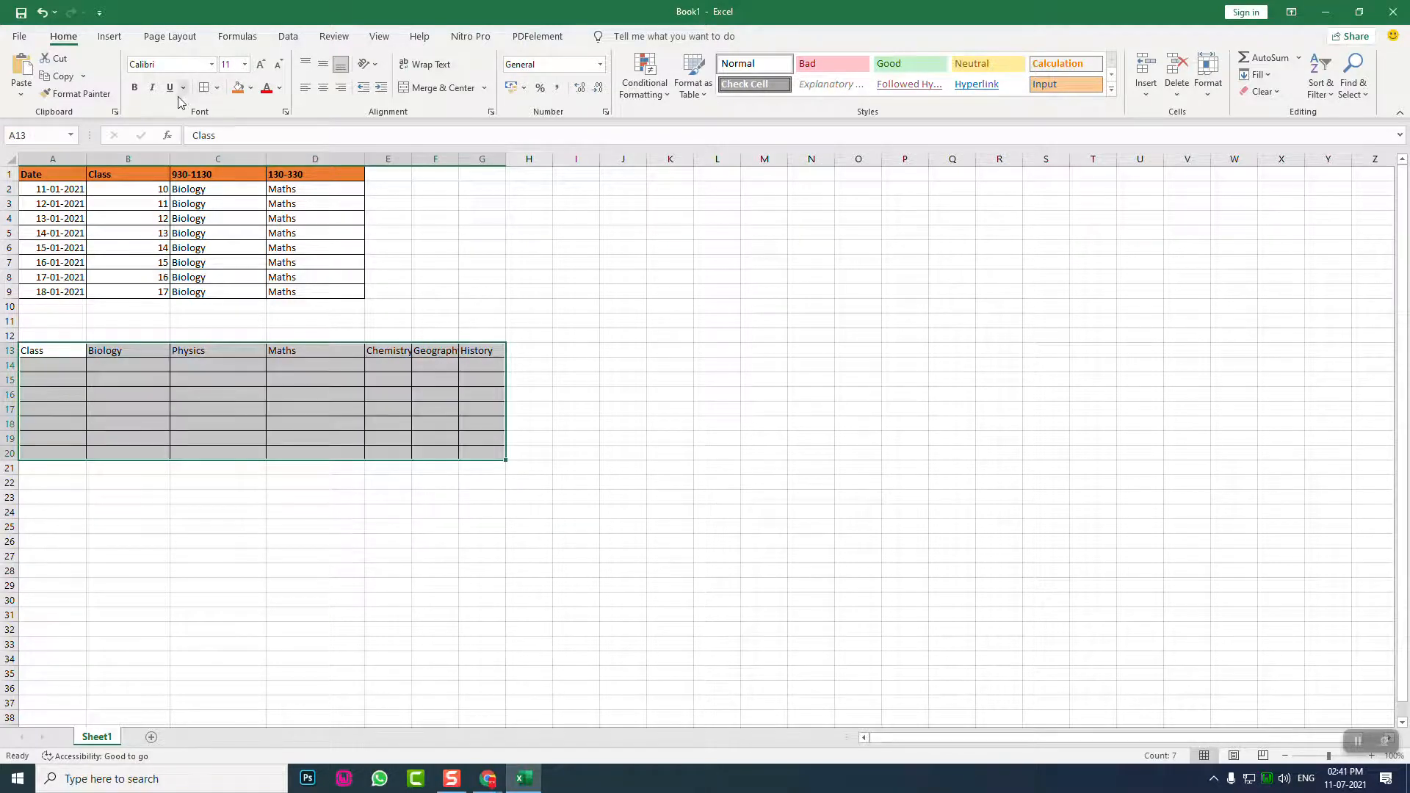
{"action": "left_click", "coordinate": [120, 350]}
- Format the header row A13:G13 as bold with an orange fill and the Automatic font color
{"action": "left_click_drag", "start_coordinate": [47, 350], "coordinate": [485, 351]}
{"action": "left_click", "coordinate": [135, 89]}
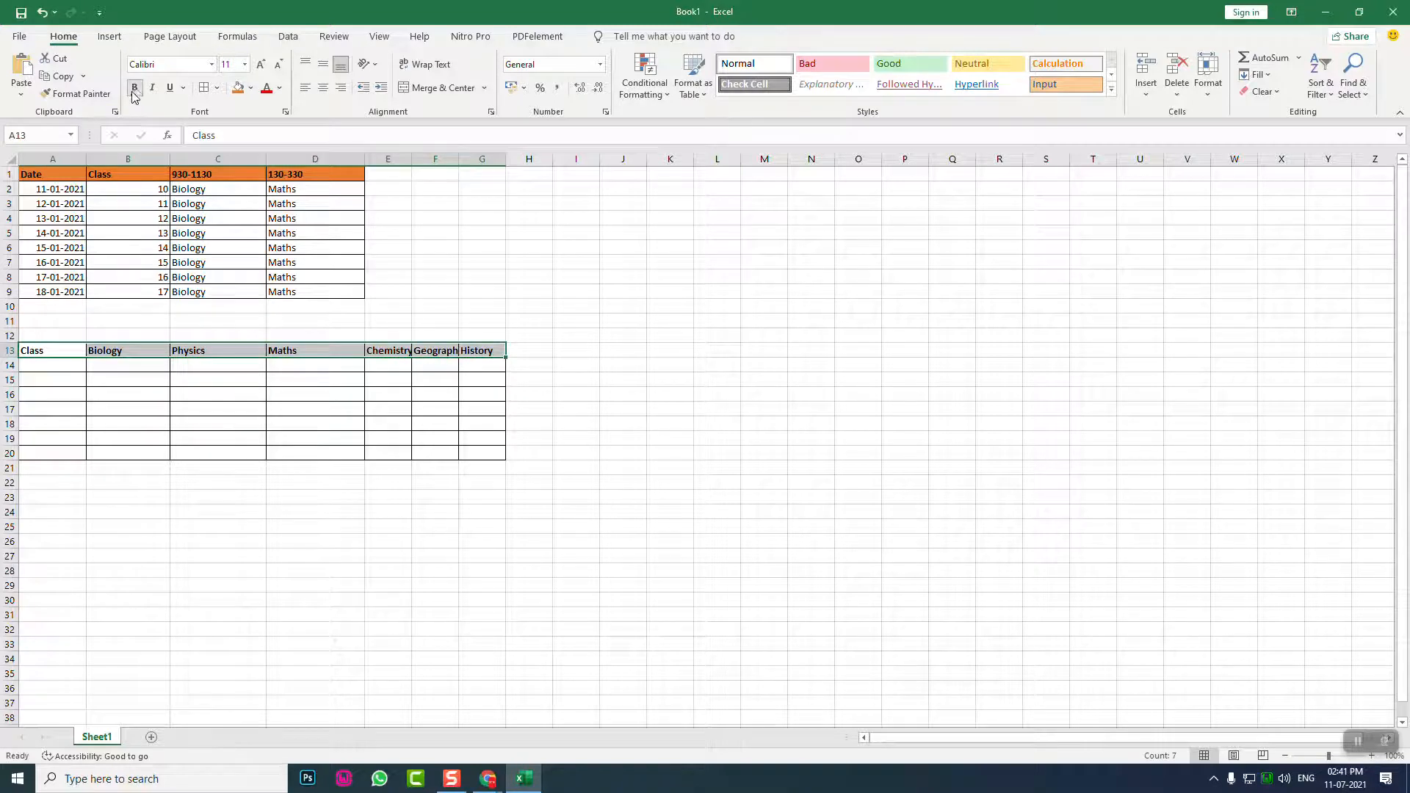
{"action": "left_click", "coordinate": [266, 88]}
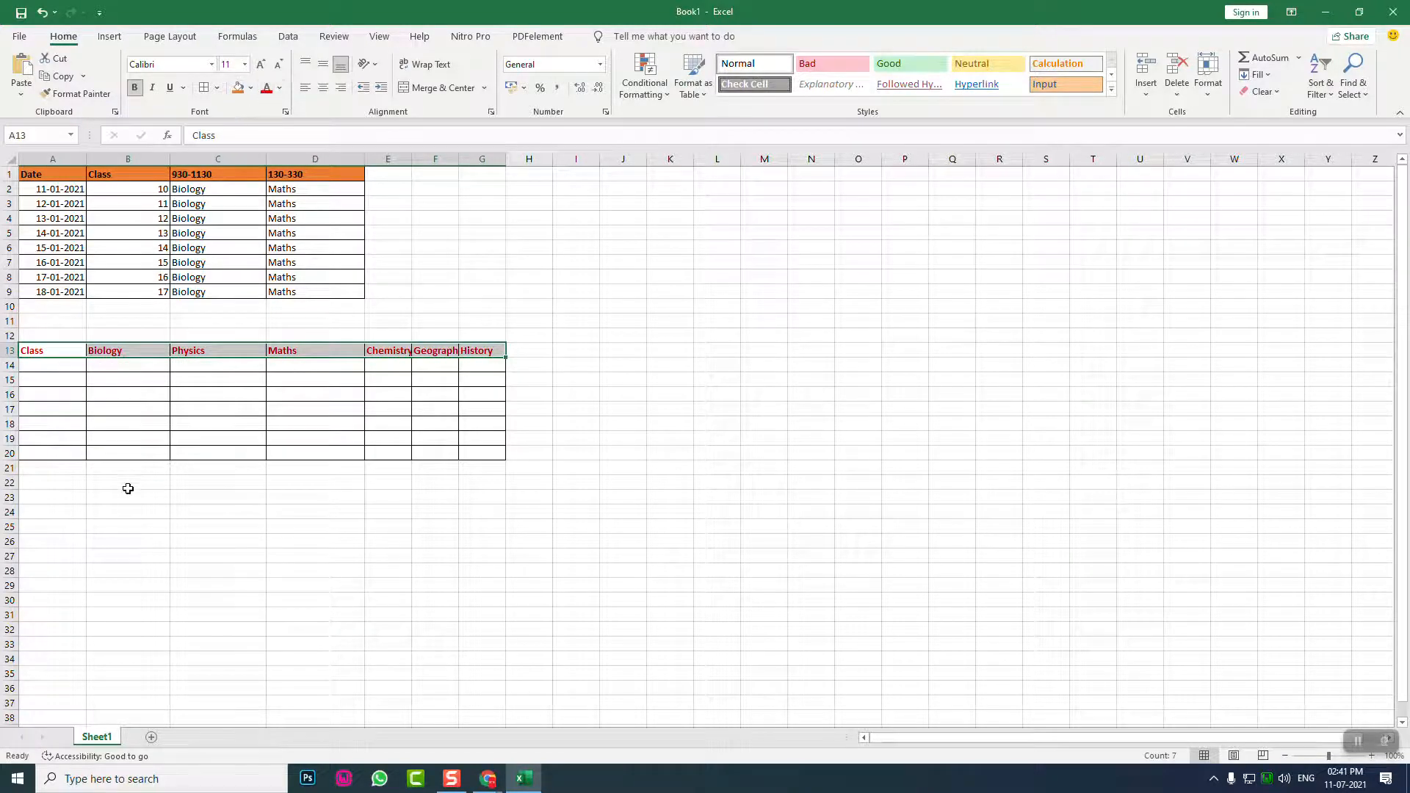
{"action": "left_click", "coordinate": [238, 87]}
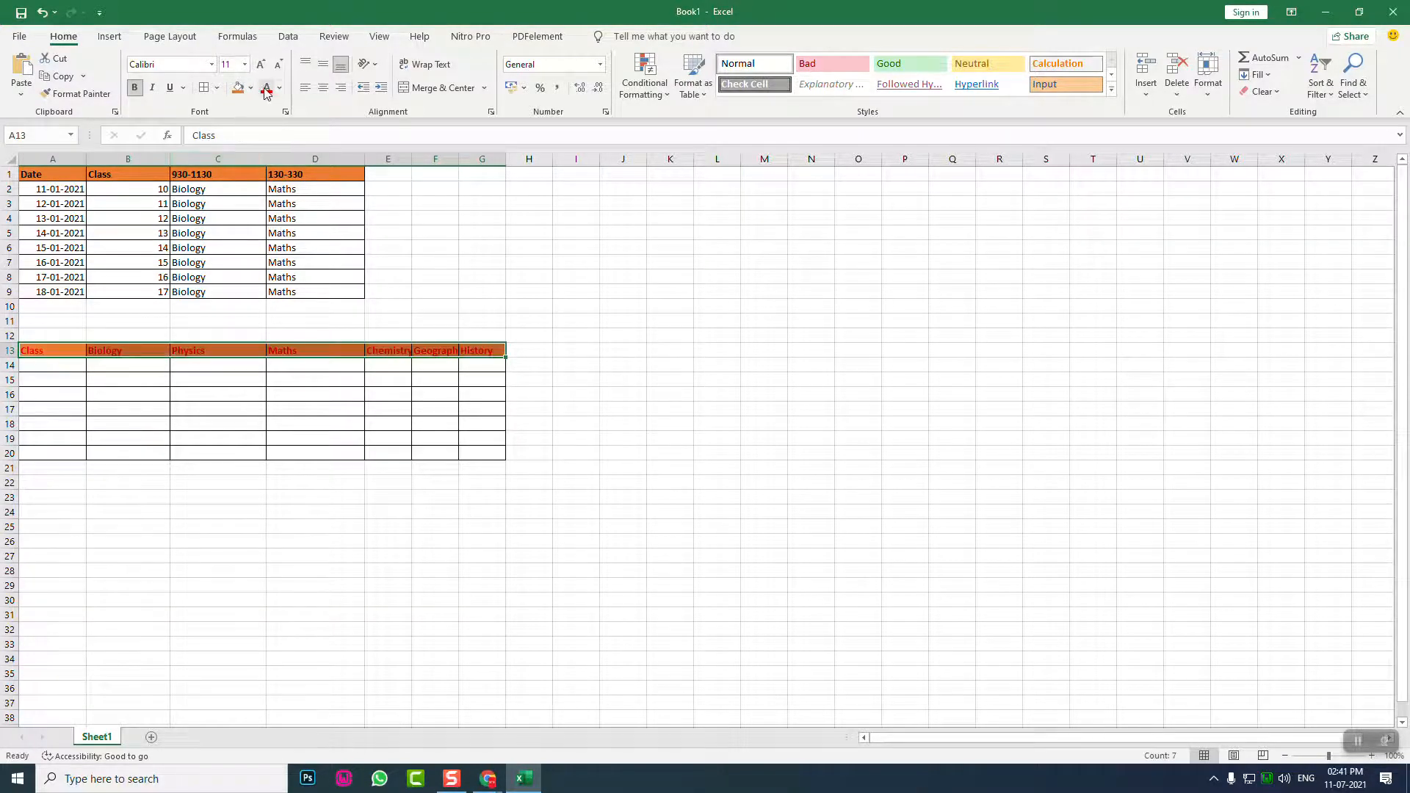
{"action": "left_click", "coordinate": [279, 87]}
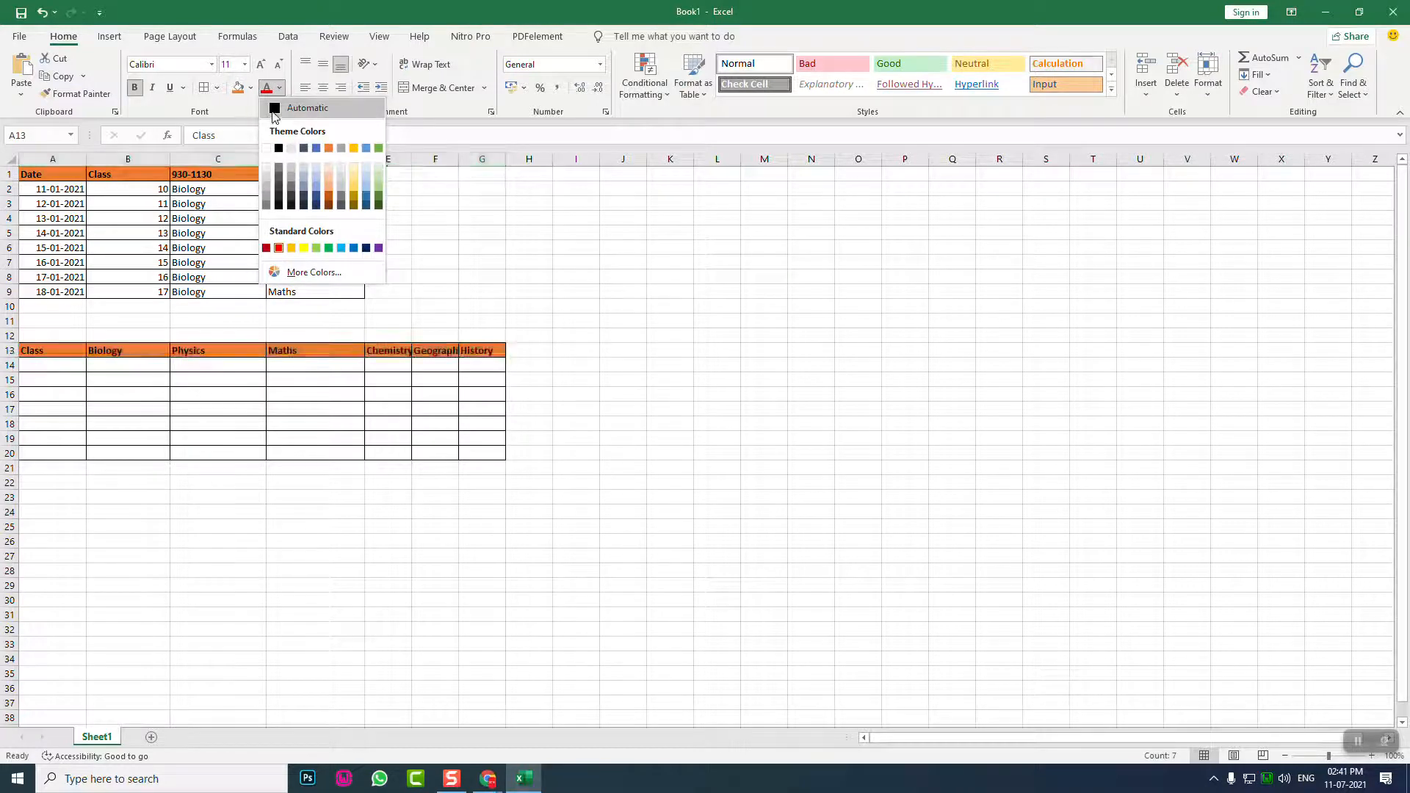
{"action": "left_click", "coordinate": [275, 109]}
- Enter the class numbers 6 to 12 in cells A14 to A20 of the Class column
{"action": "left_click", "coordinate": [158, 426]}
{"action": "left_click", "coordinate": [29, 378]}
{"action": "left_click", "coordinate": [51, 368]}
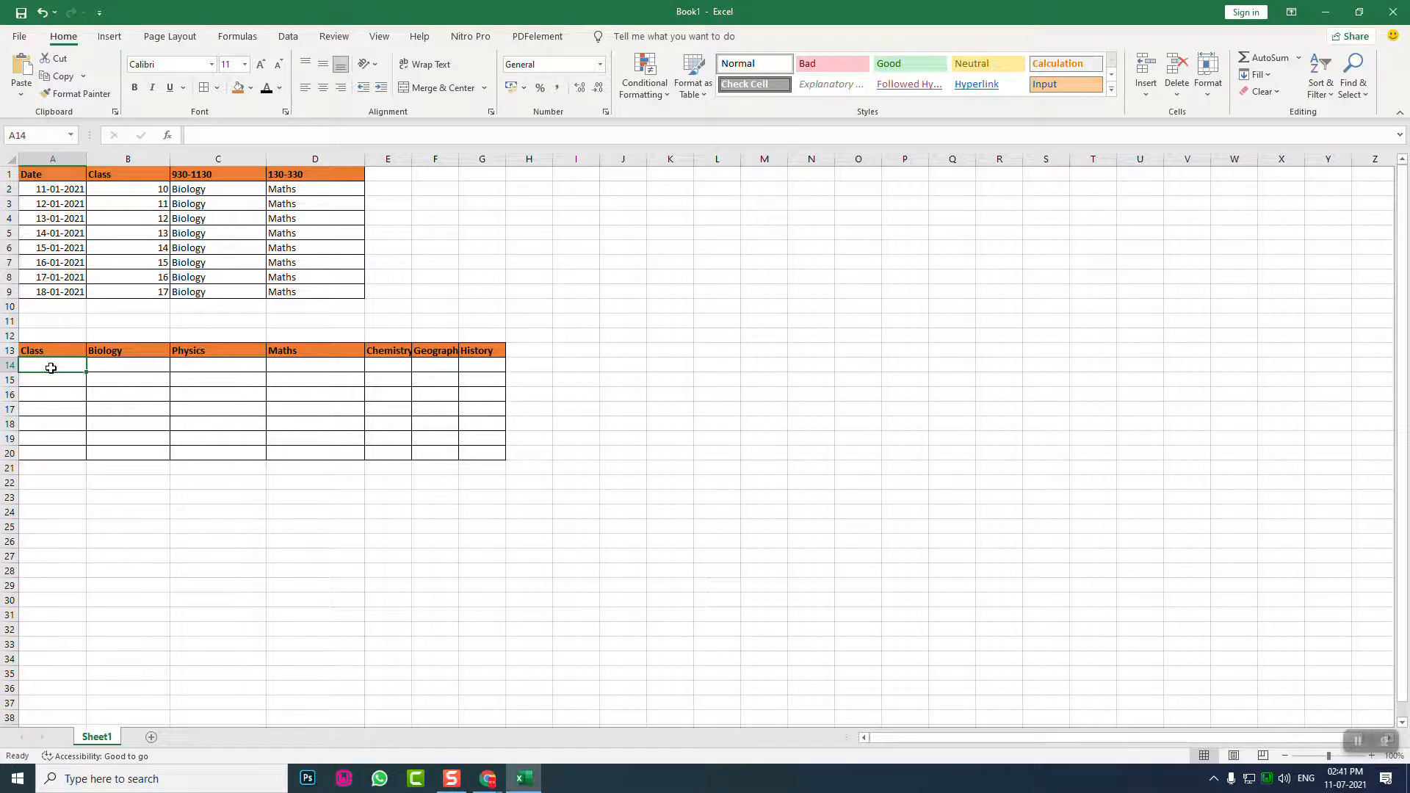
{"action": "type", "text": "6"}
{"action": "key", "text": "Return"}
{"action": "type", "text": "7"}
{"action": "key", "text": "Return"}
{"action": "type", "text": "8"}
{"action": "key", "text": "ctrl+Return"}
{"action": "key", "text": "Return"}
{"action": "type", "text": "9"}
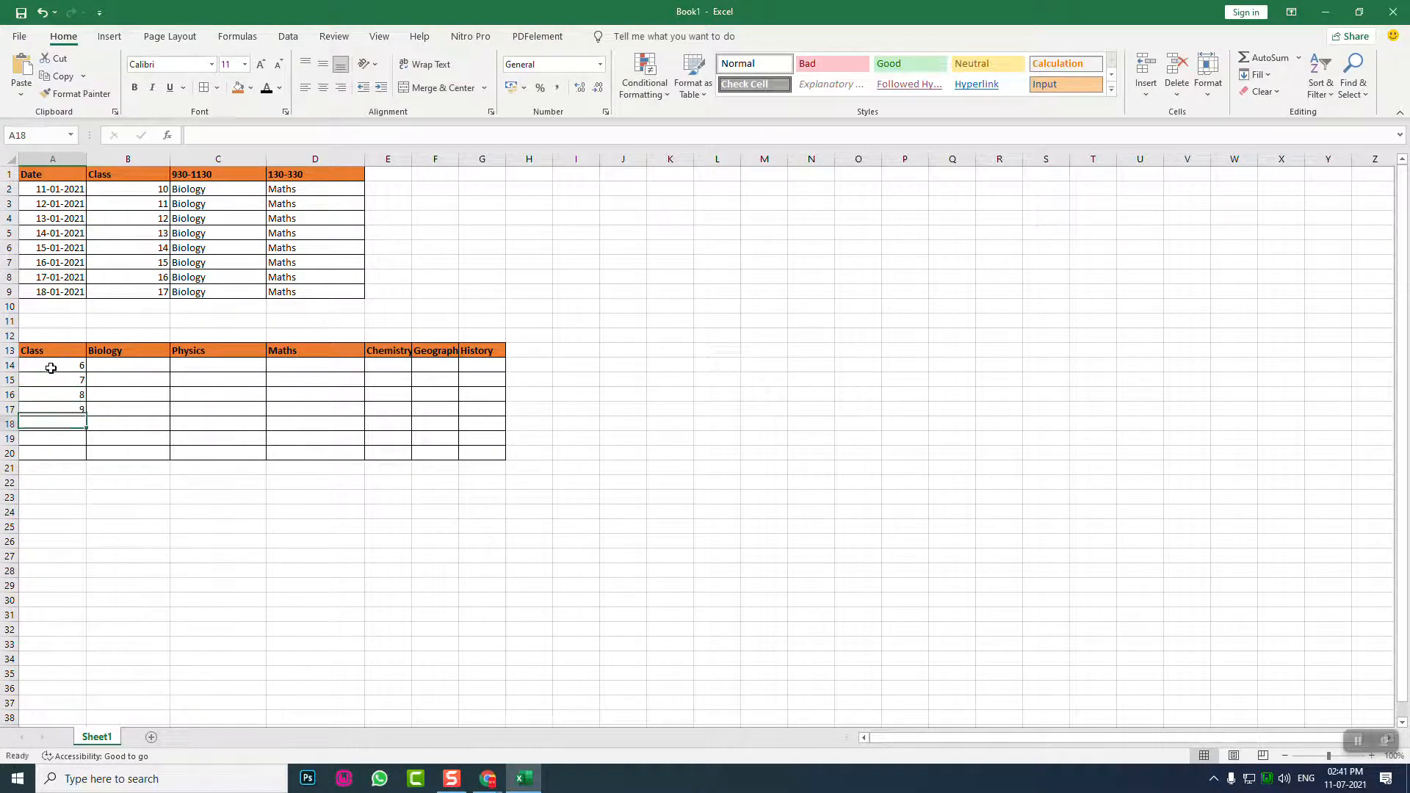
{"action": "key", "text": "Return"}
{"action": "type", "text": "10"}
{"action": "key", "text": "Return"}
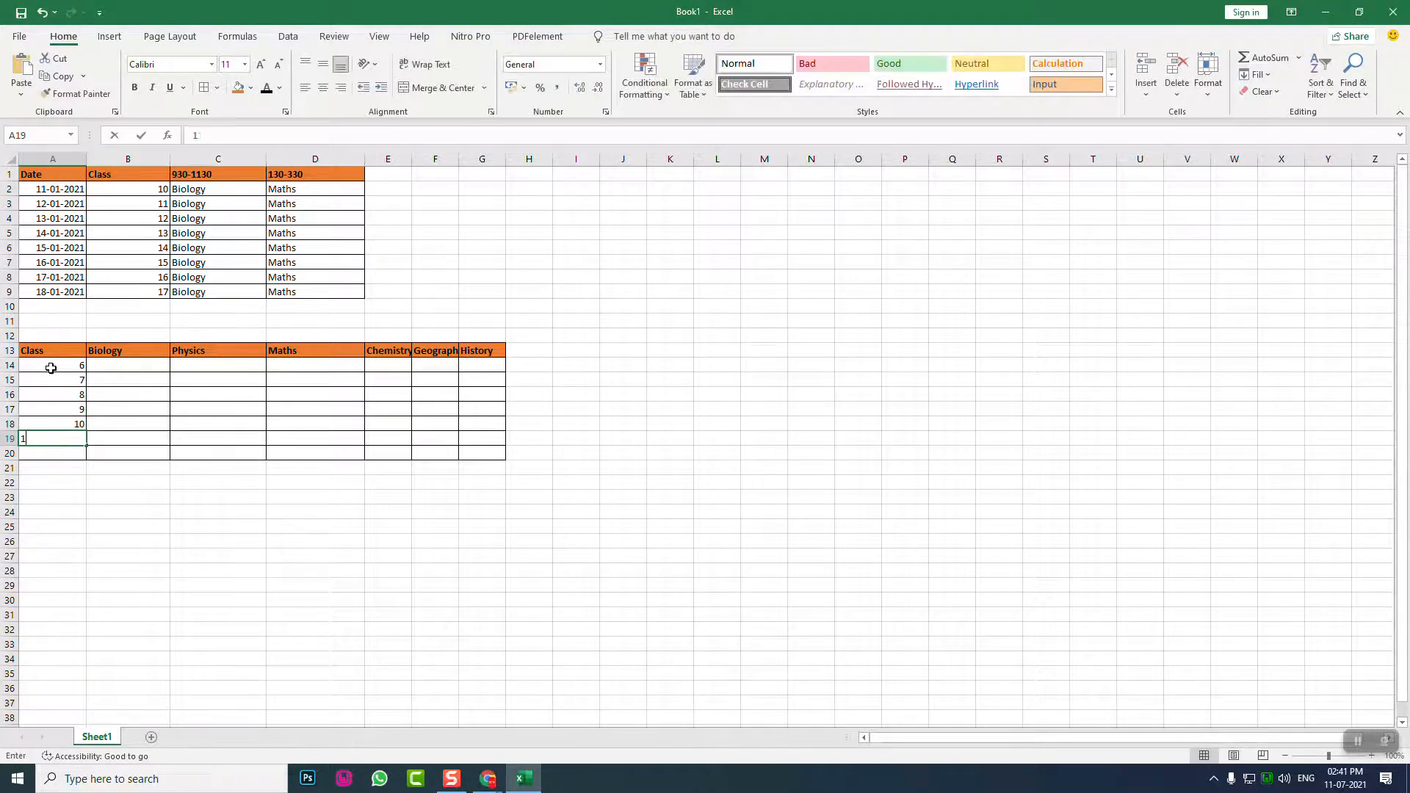
{"action": "type", "text": "11"}
{"action": "key", "text": "Return"}
{"action": "type", "text": "12"}
{"action": "key", "text": "Tab"}
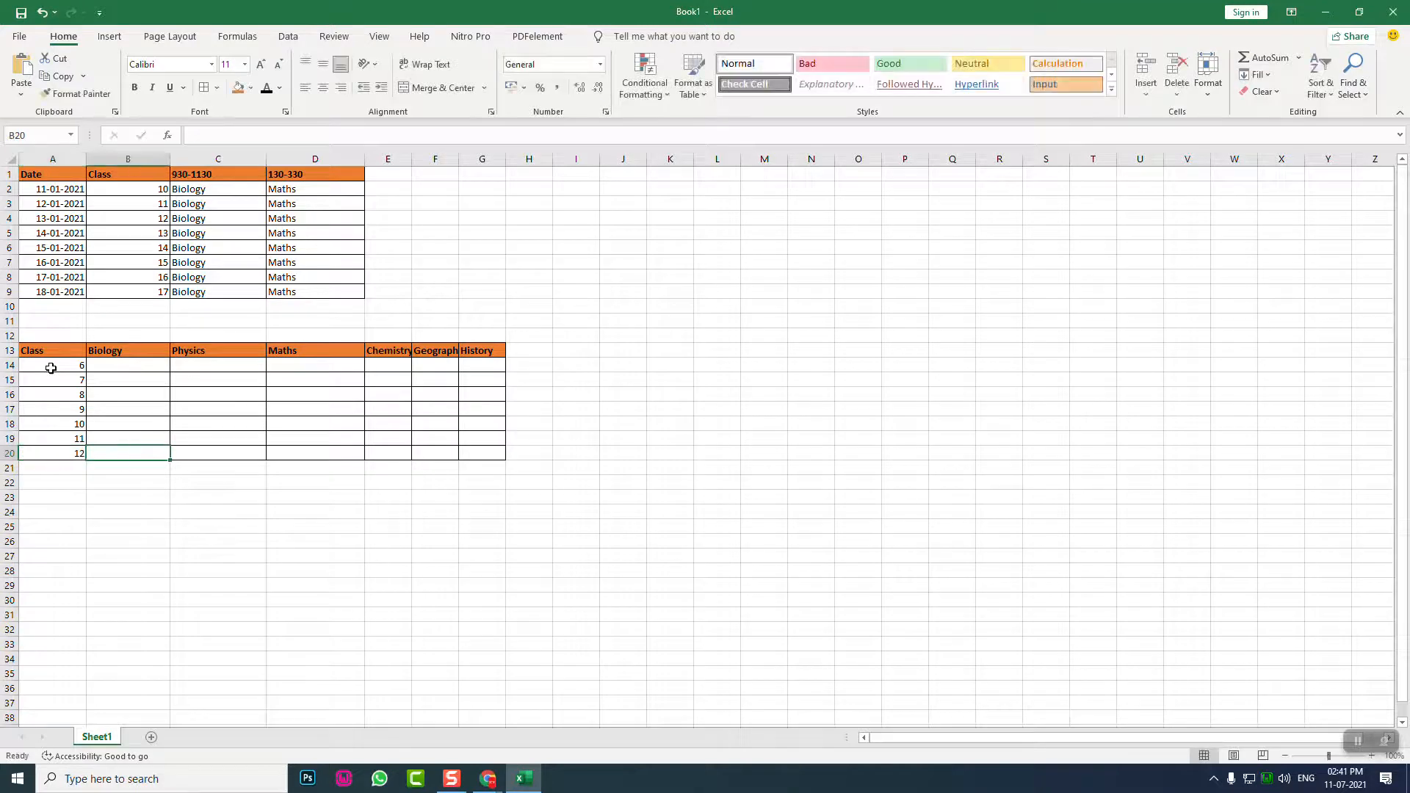
- Enter "See Results" in cell B14 and fill it across the whole range B14:G20
{"action": "left_click", "coordinate": [123, 366]}
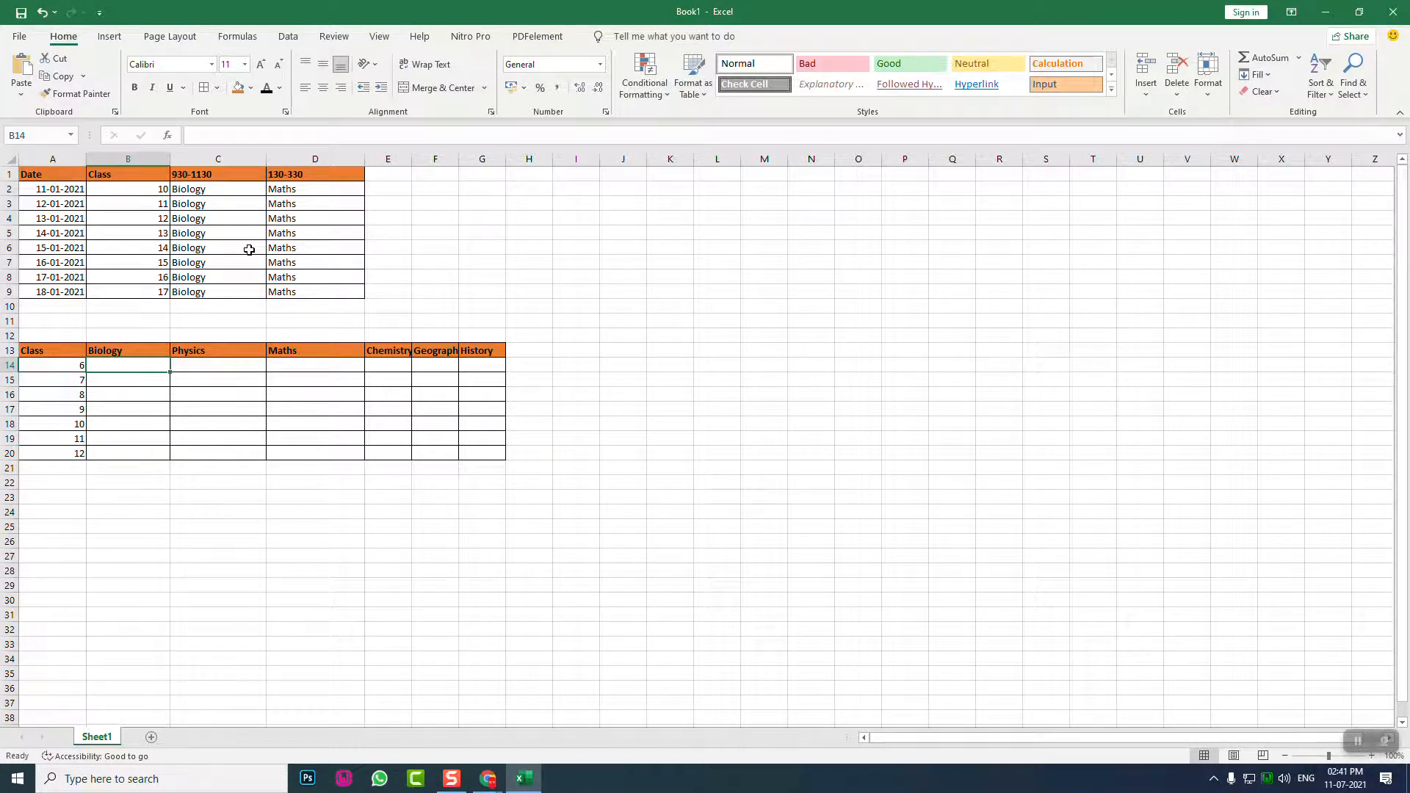
{"action": "type", "text": "See Result"}
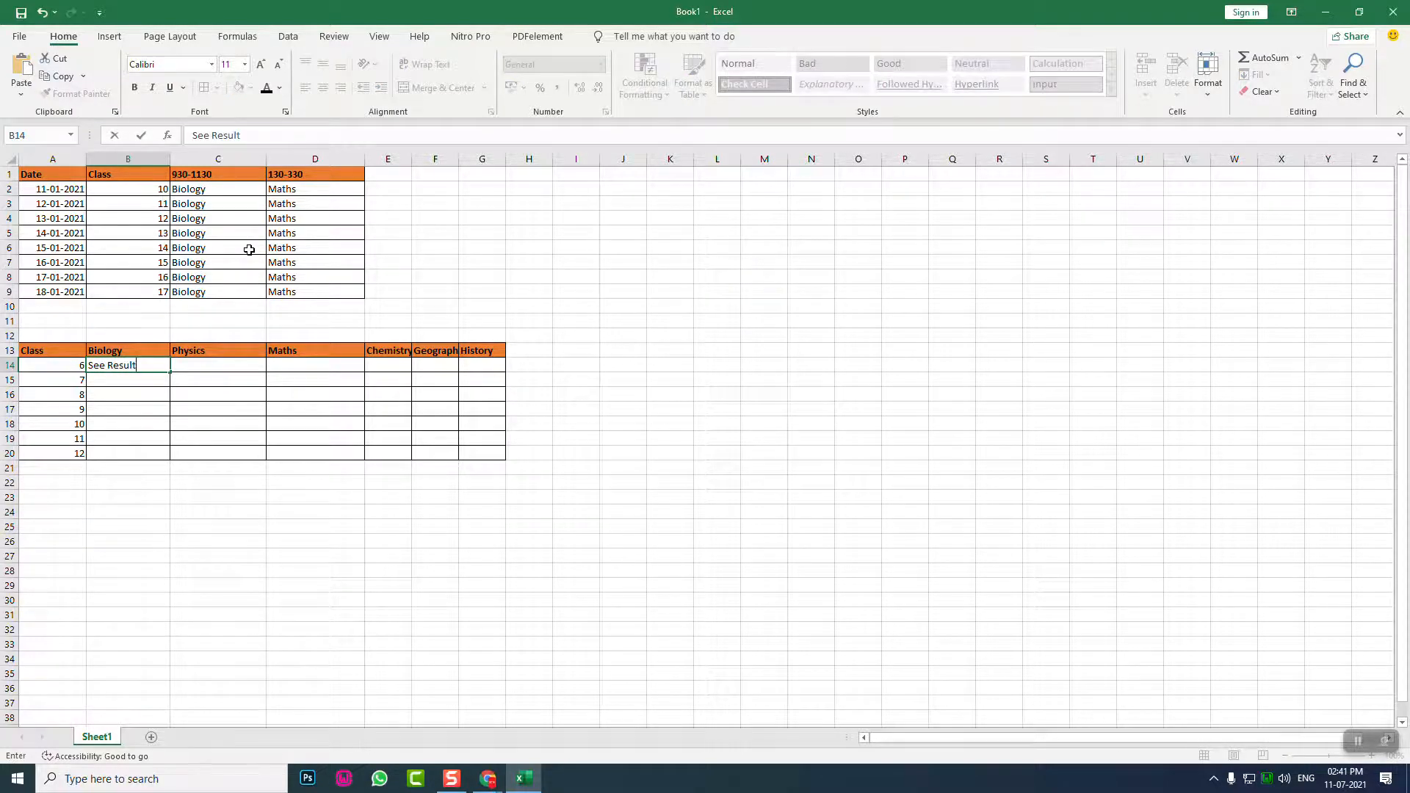
{"action": "type", "text": "s"}
{"action": "key", "text": "Tab"}
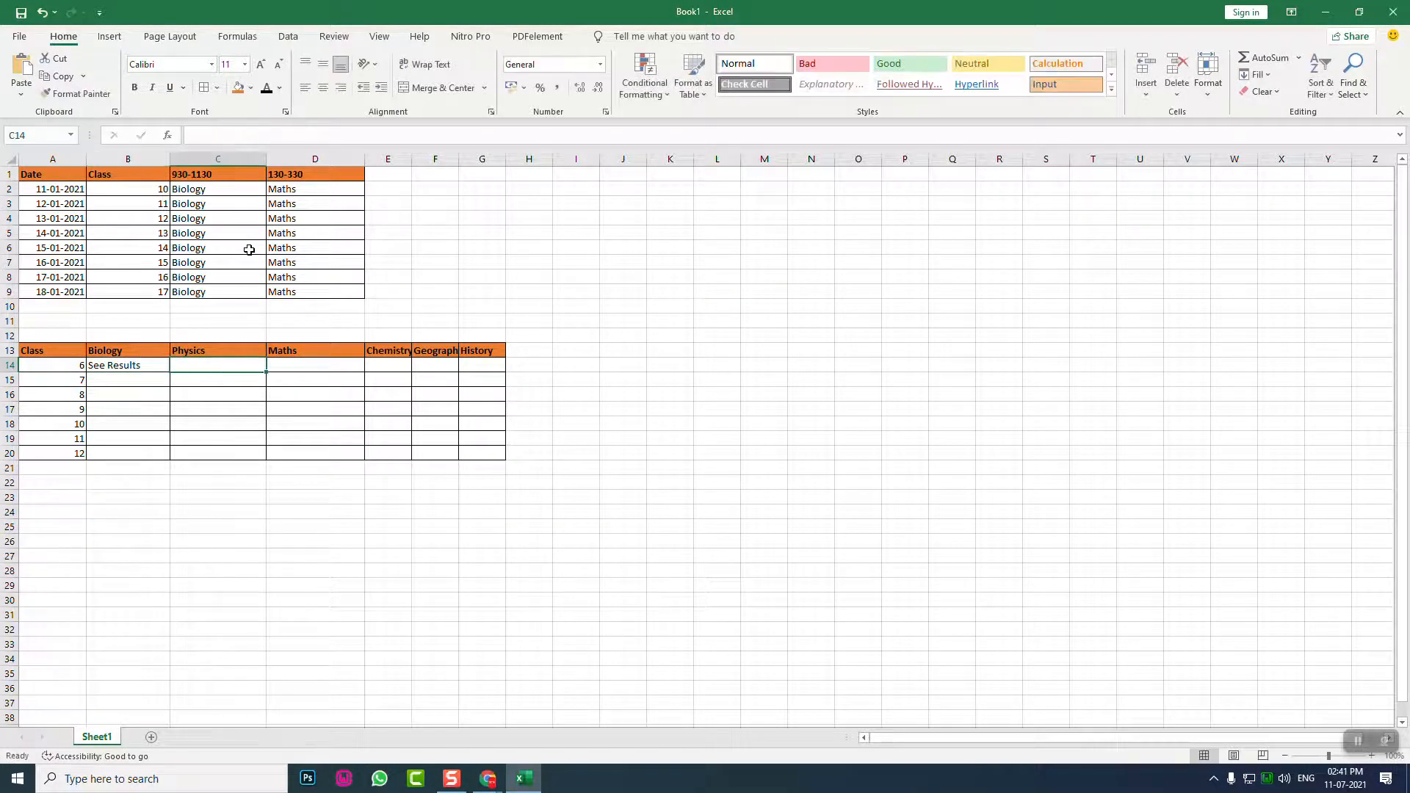
{"action": "left_click", "coordinate": [158, 365]}
{"action": "left_click_drag", "start_coordinate": [170, 373], "coordinate": [485, 460]}
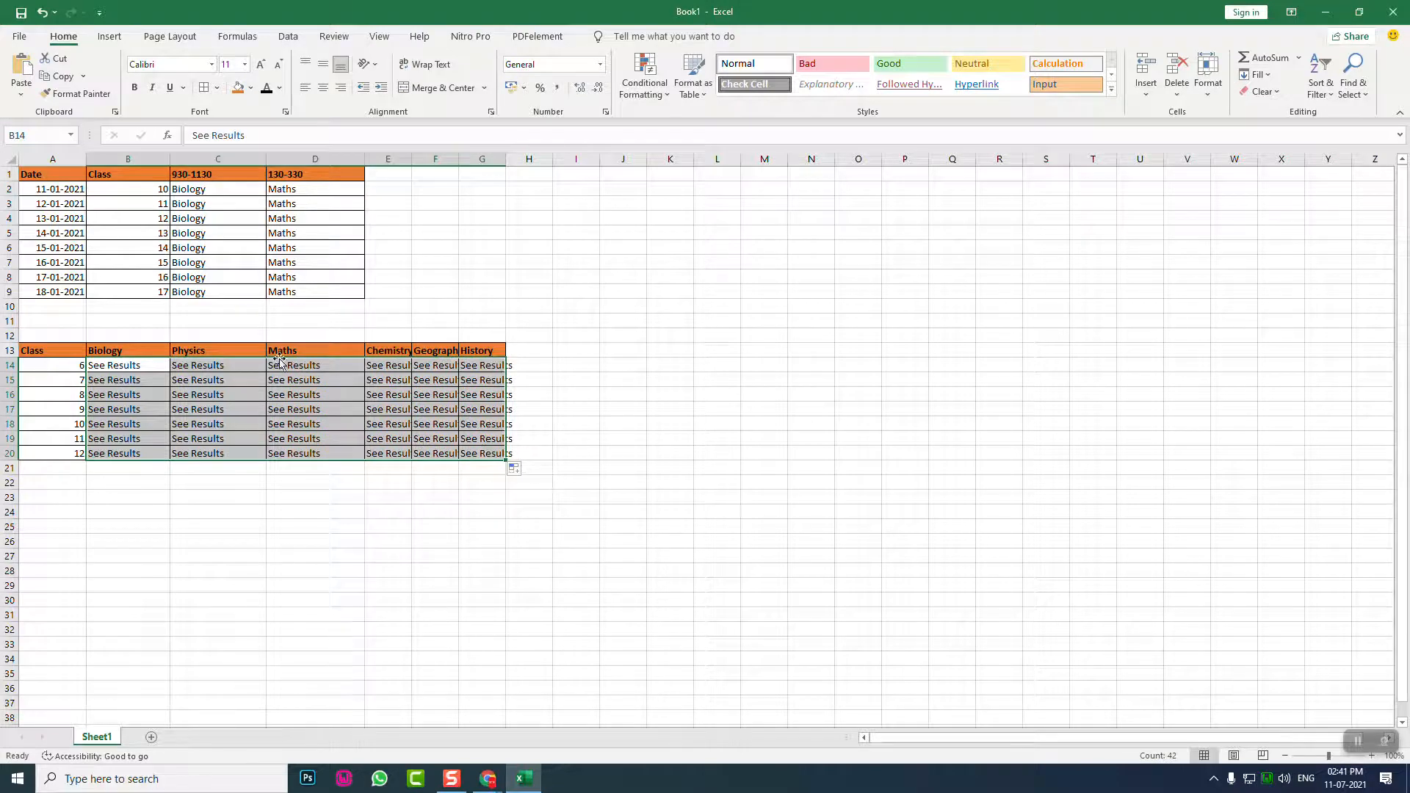
- Widen columns E, F and G to fit the Chemistry, Geographyt and History entries
{"action": "left_click", "coordinate": [253, 381]}
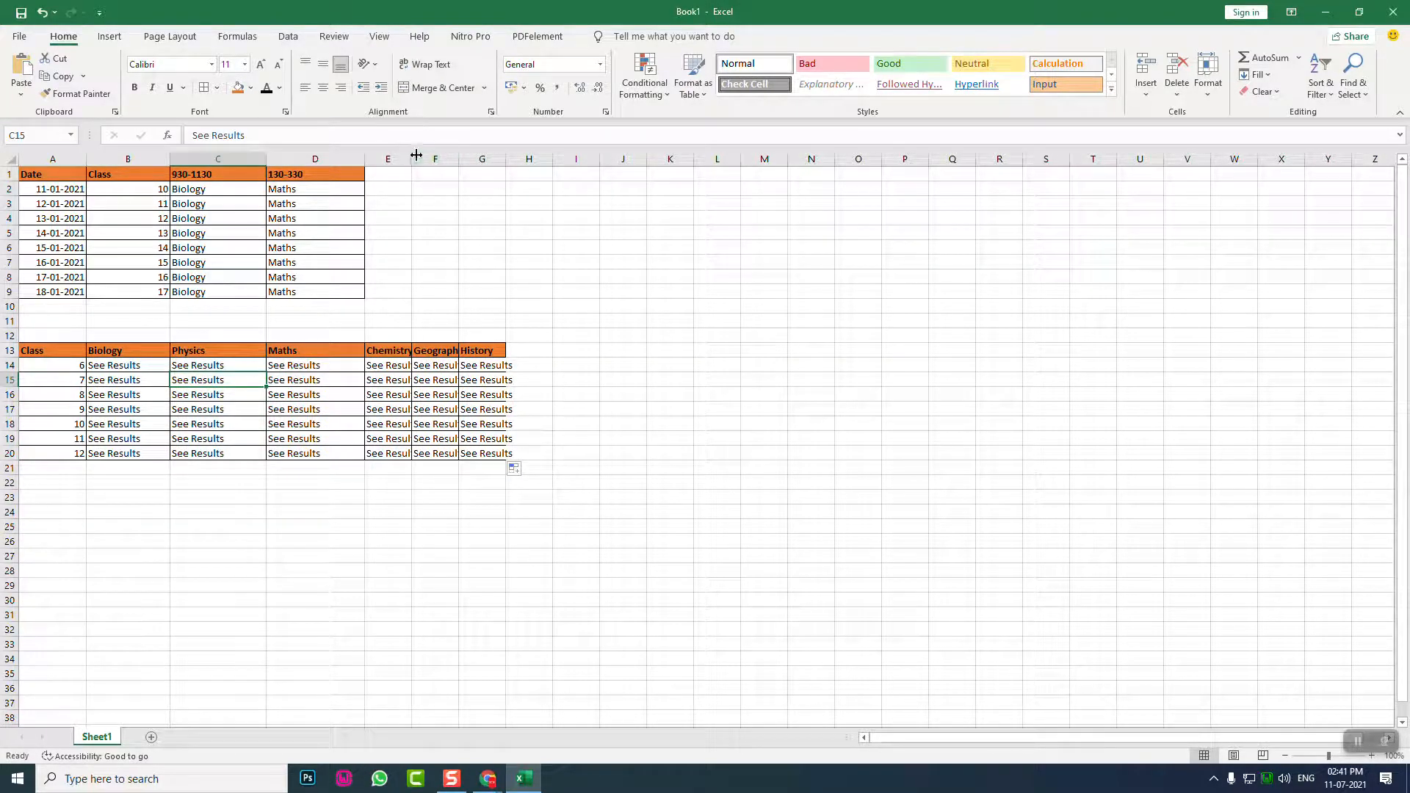
{"action": "left_click_drag", "start_coordinate": [417, 155], "coordinate": [589, 157]}
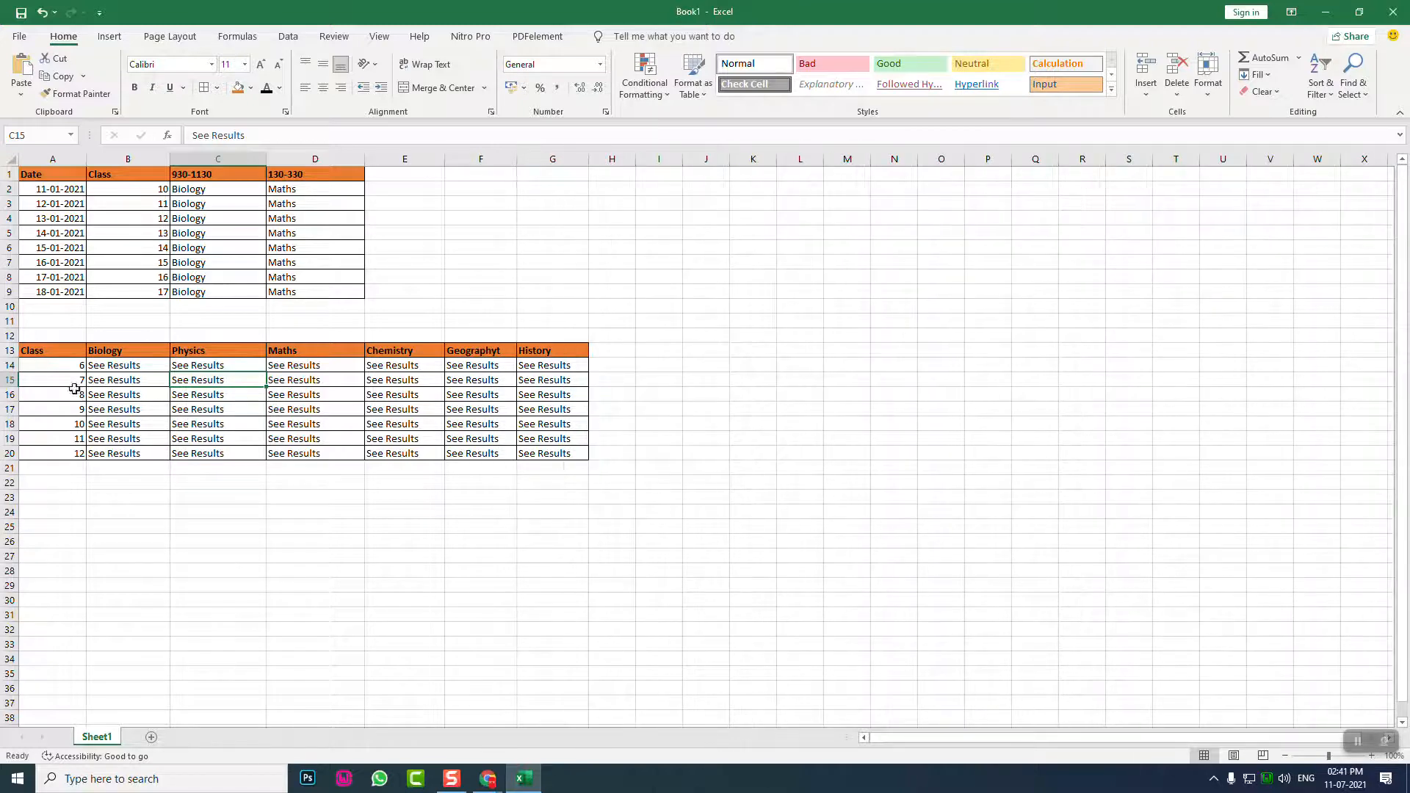
- Copy the results table A13:G20 and switch to the Elementor page in Chrome
{"action": "left_click_drag", "start_coordinate": [46, 352], "coordinate": [548, 454]}
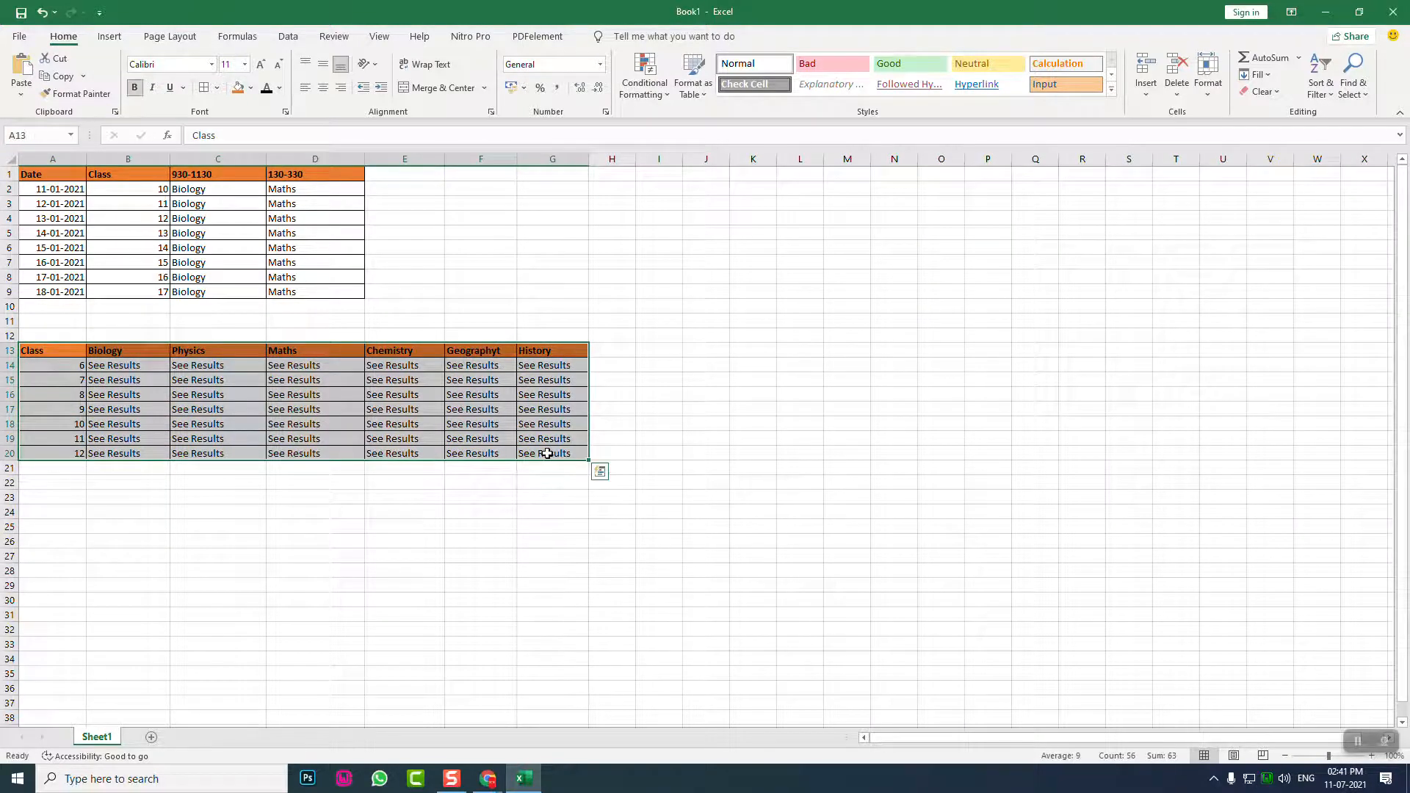
{"action": "key", "text": "ctrl+c"}
{"action": "mouse_move", "coordinate": [491, 785]}
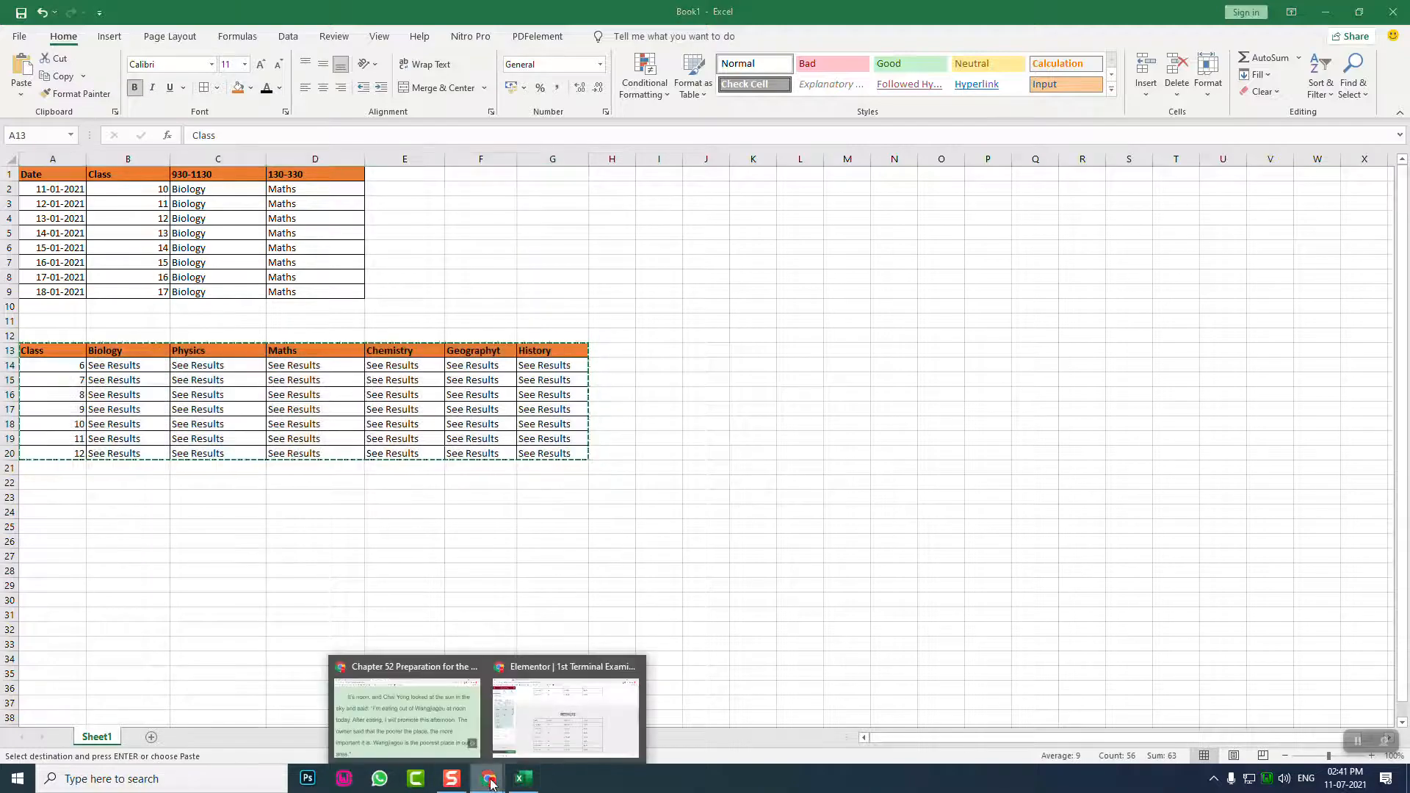
{"action": "left_click", "coordinate": [540, 731]}
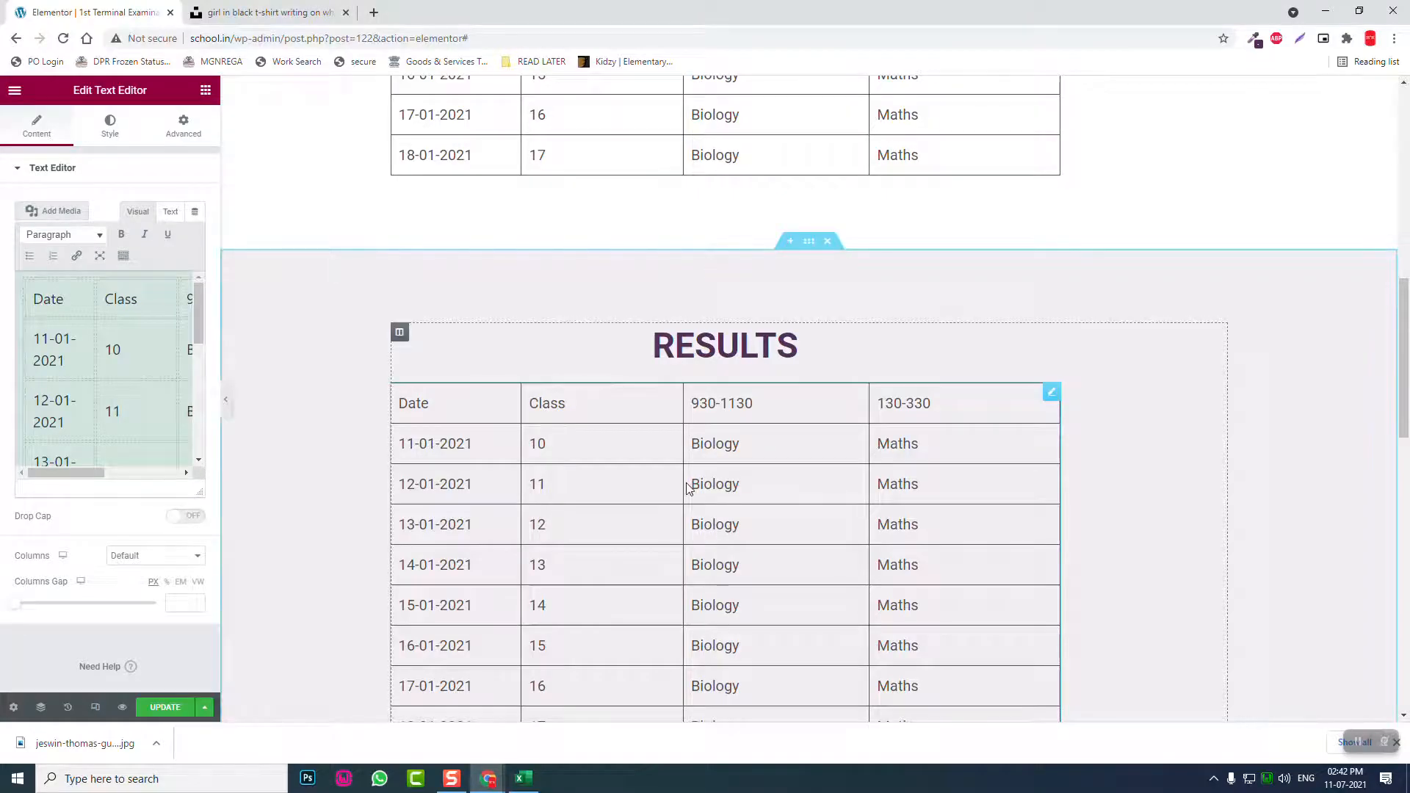
- Replace the timetable in the text editor under the RESULTS heading with the copied class results table
{"action": "left_click", "coordinate": [80, 327]}
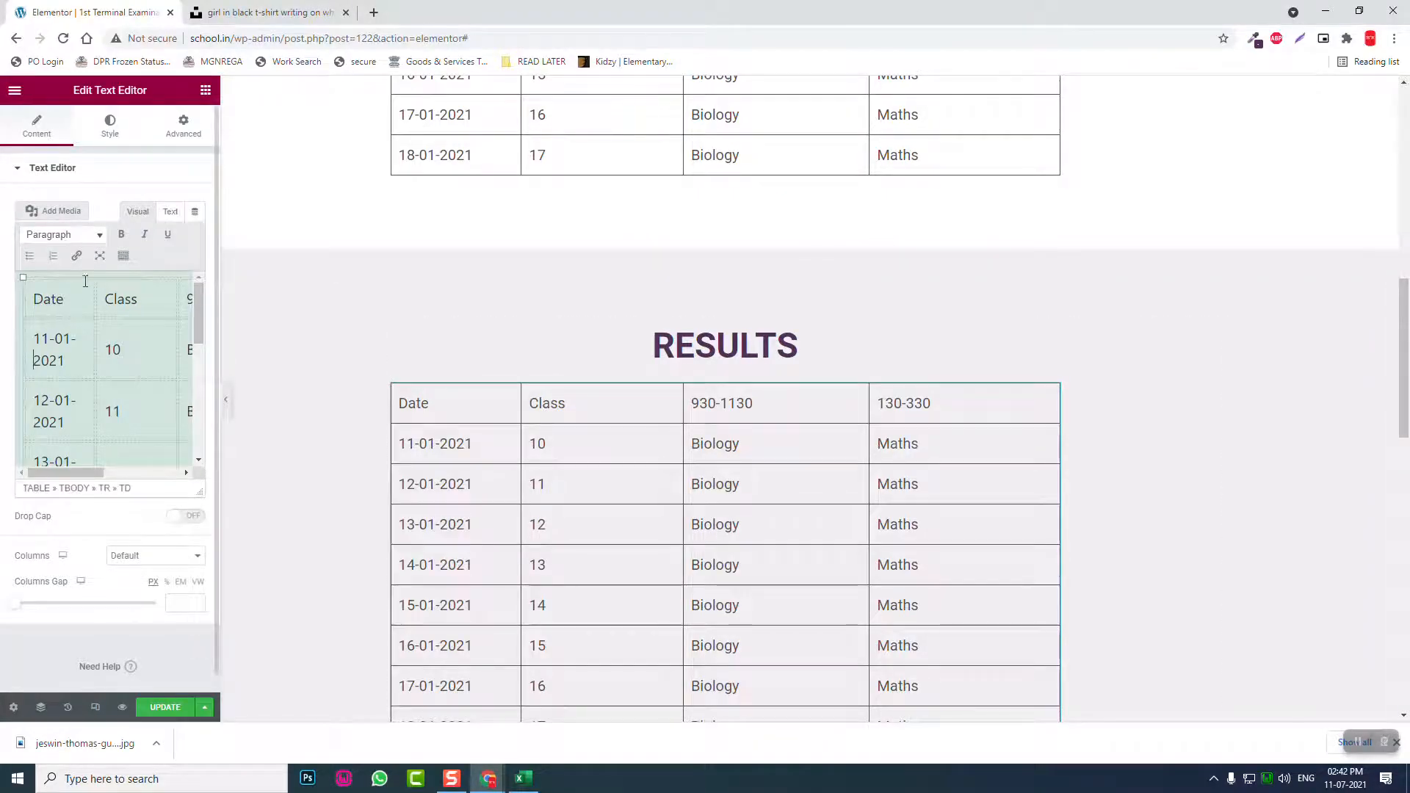
{"action": "key", "text": "ctrl+a"}
{"action": "key", "text": "BackSpace"}
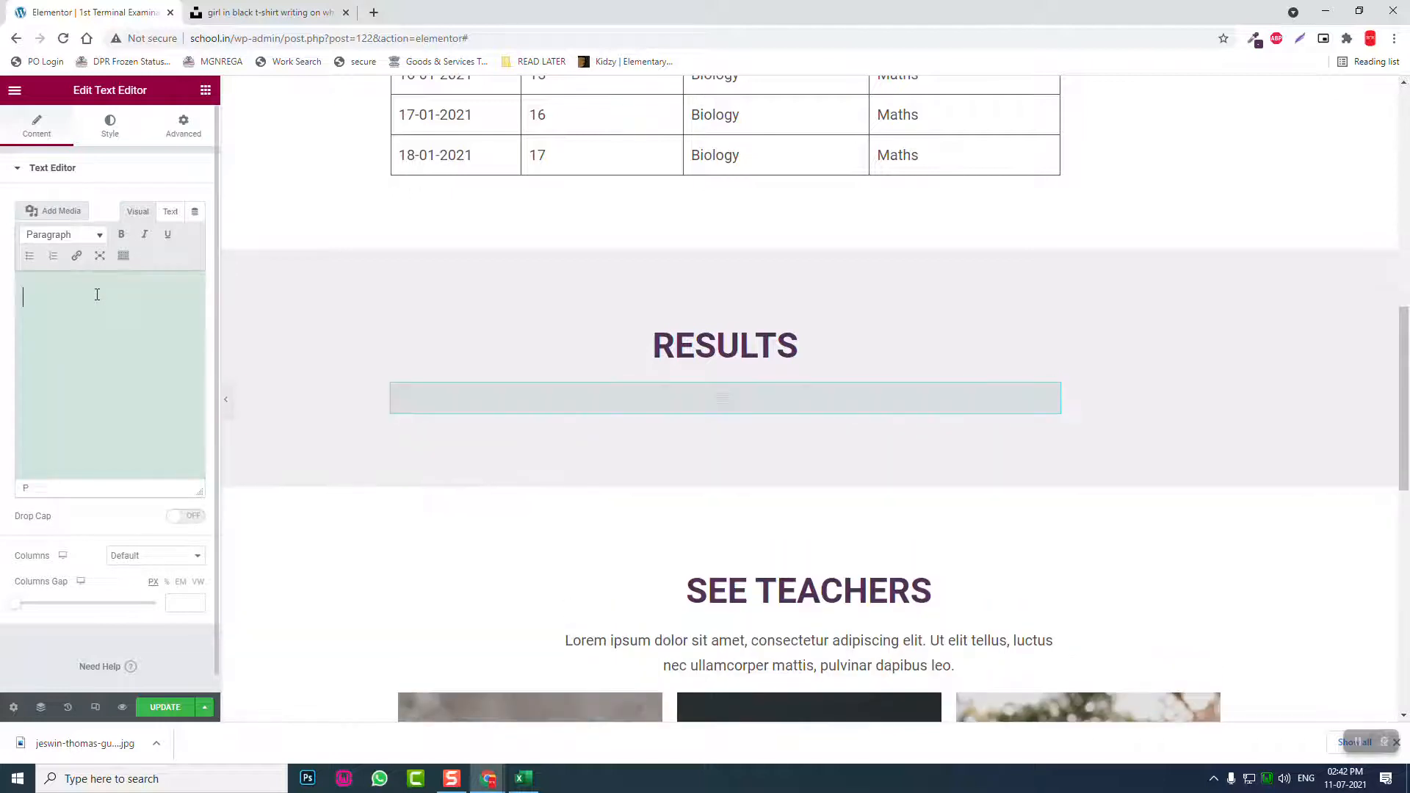
{"action": "key", "text": "ctrl+v"}
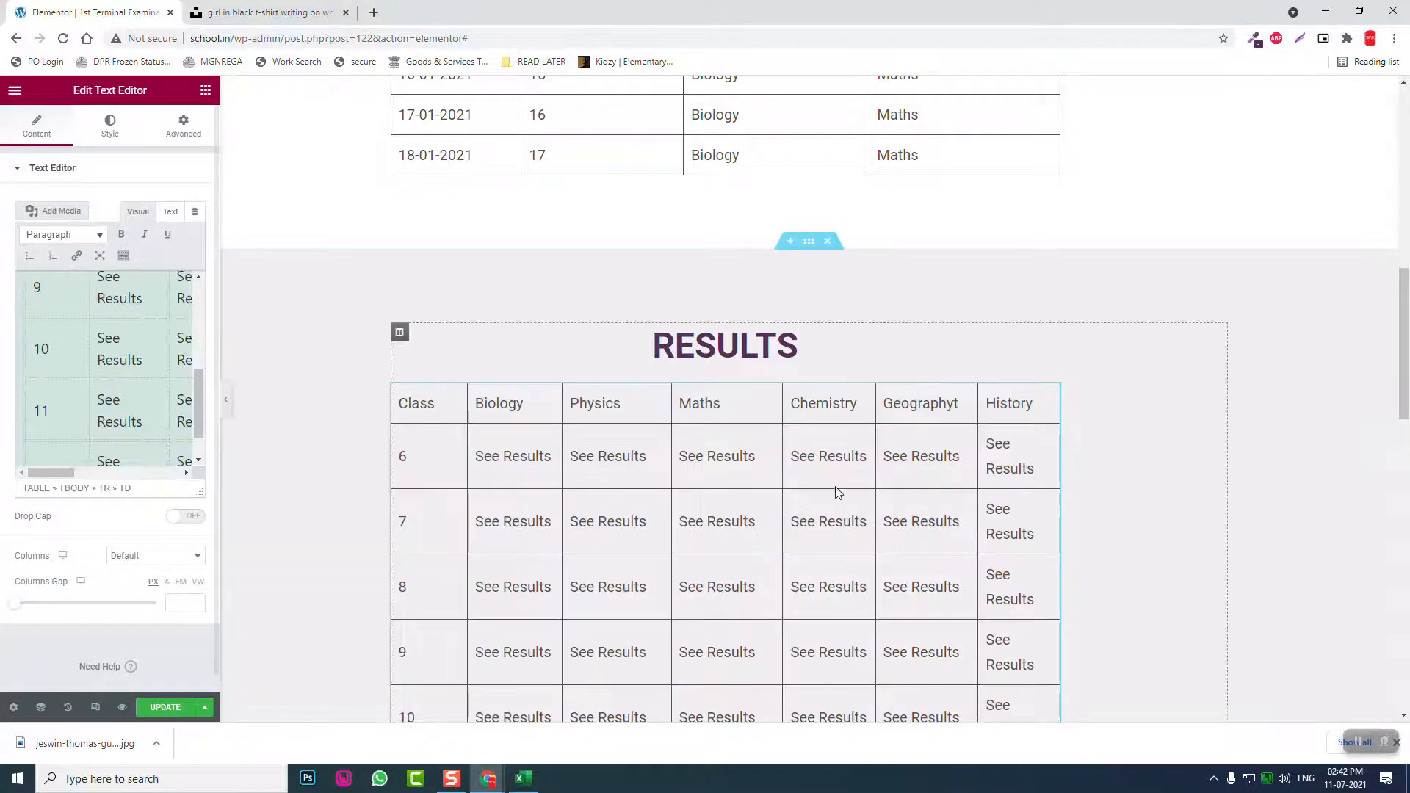
- Link the "See Results" text for class 6 Biology to "#" using the text editor's fullscreen mode
{"action": "scroll", "coordinate": [840, 488], "scroll_direction": "down", "scroll_amount": 1}
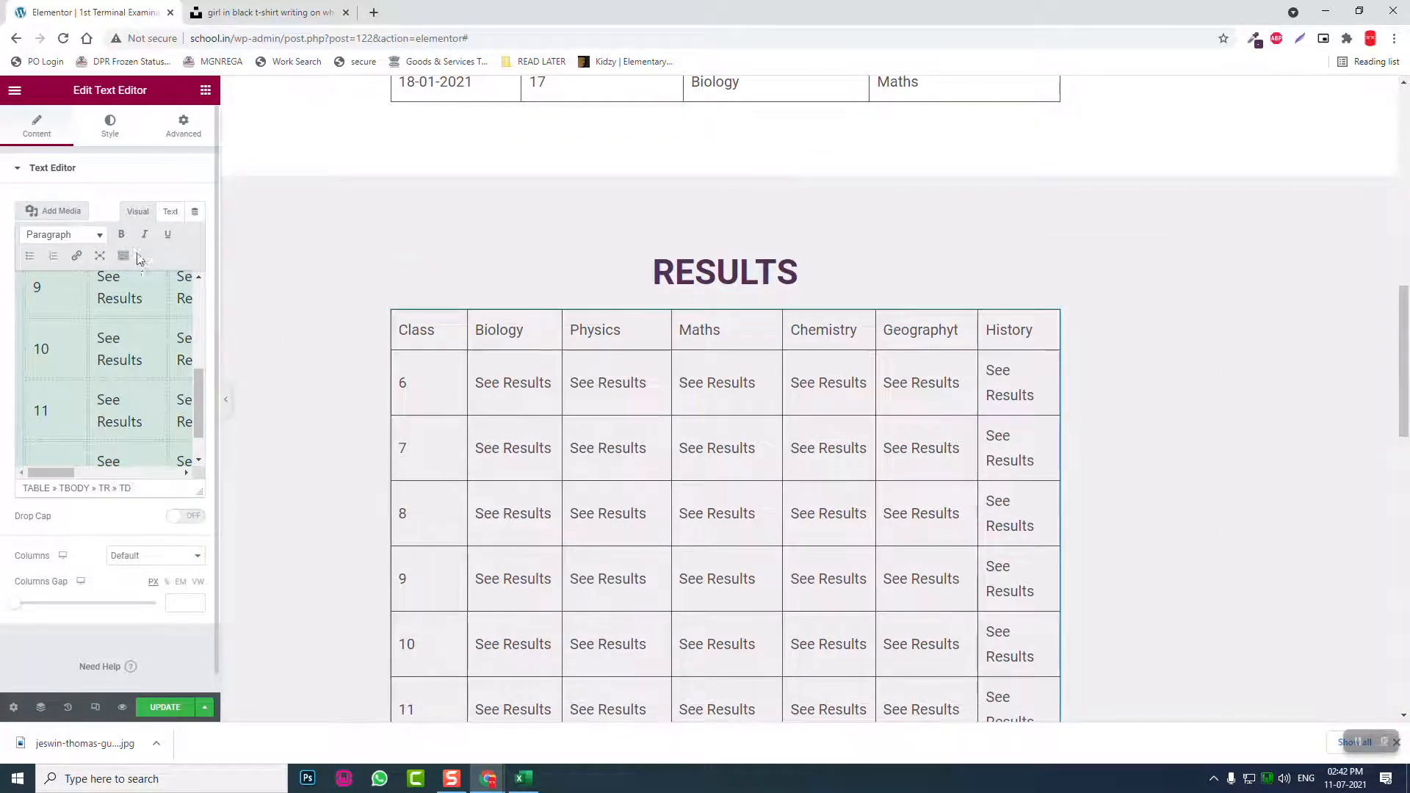
{"action": "left_click", "coordinate": [100, 256]}
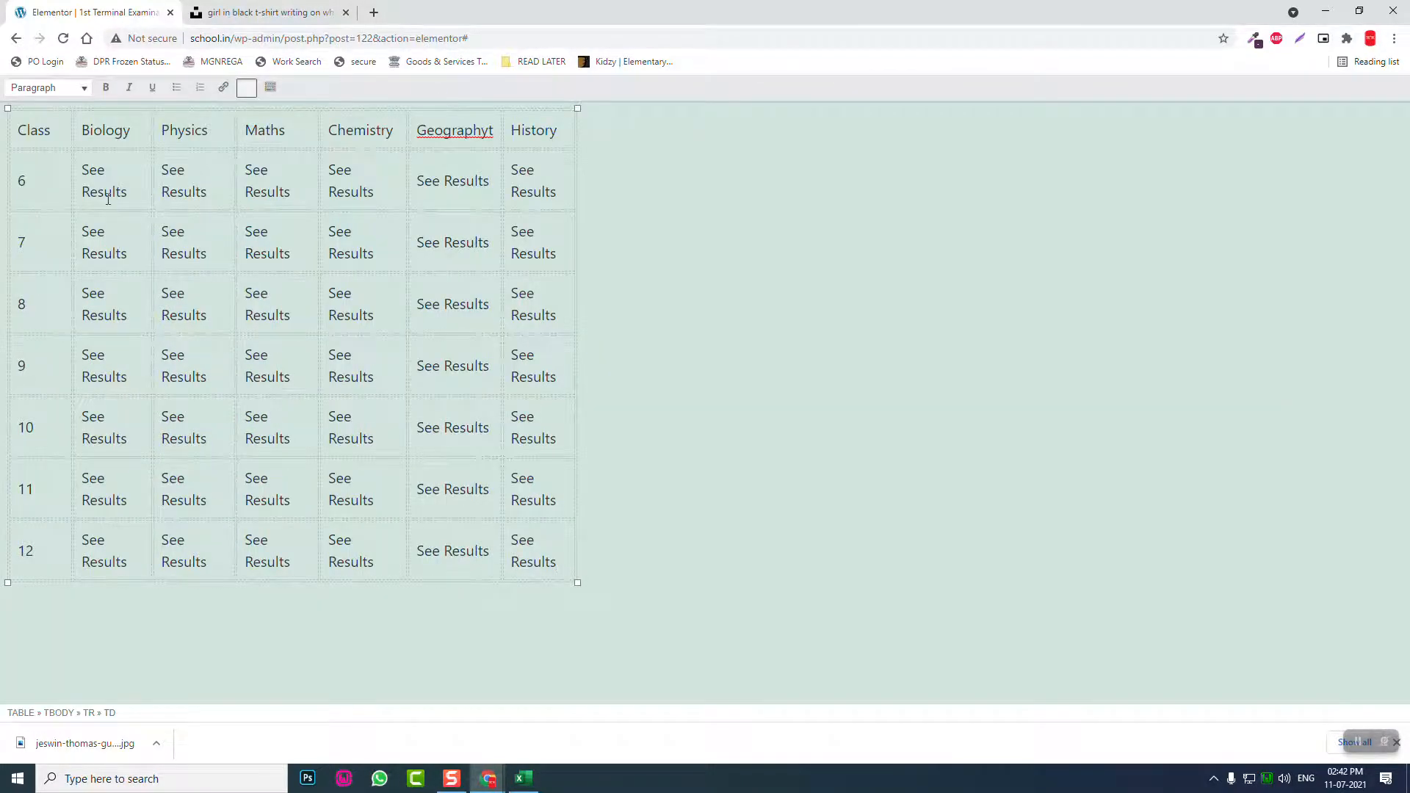
{"action": "left_click_drag", "start_coordinate": [125, 192], "coordinate": [82, 169]}
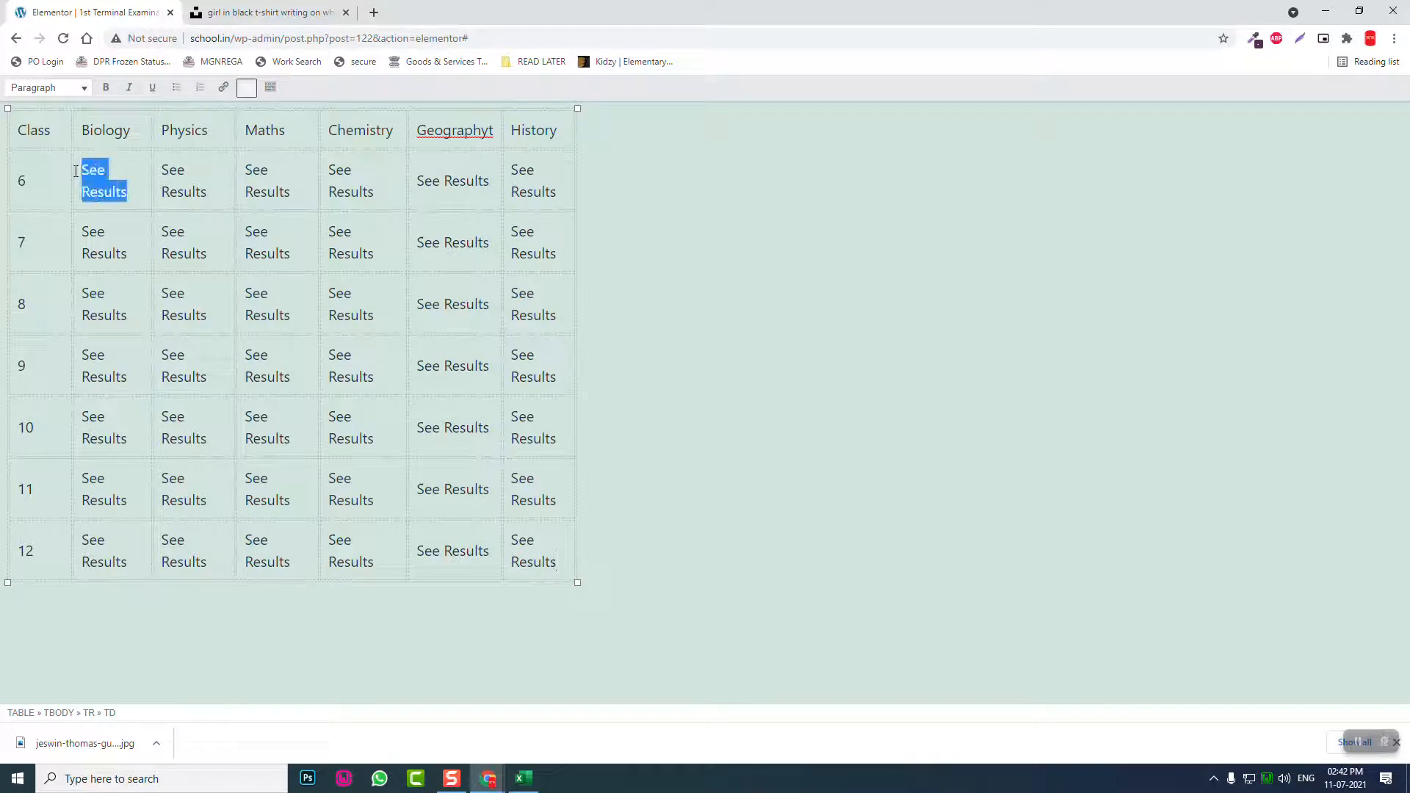
{"action": "left_click", "coordinate": [223, 89]}
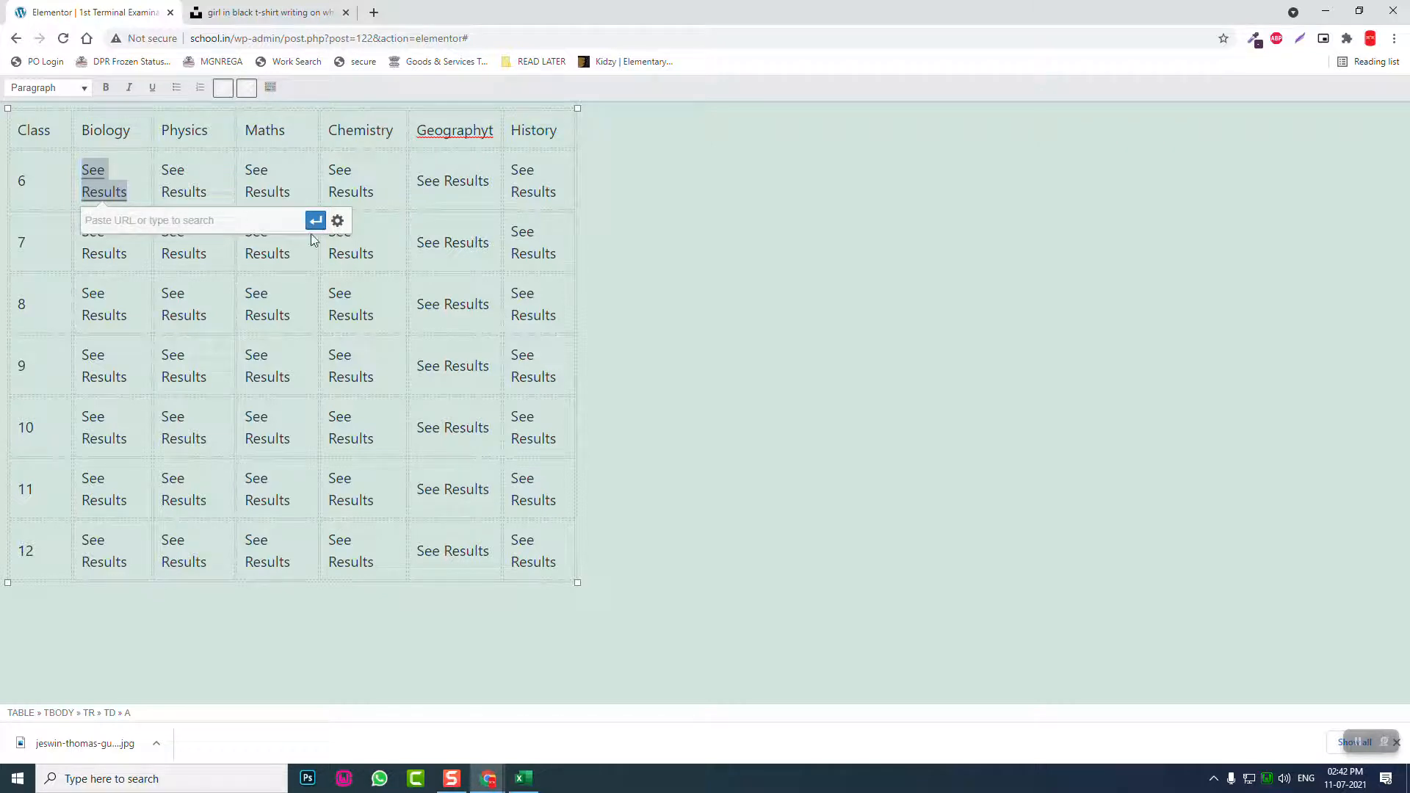
{"action": "type", "text": "£"}
{"action": "key", "text": "BackSpace"}
{"action": "type", "text": "#"}
{"action": "left_click", "coordinate": [315, 221]}
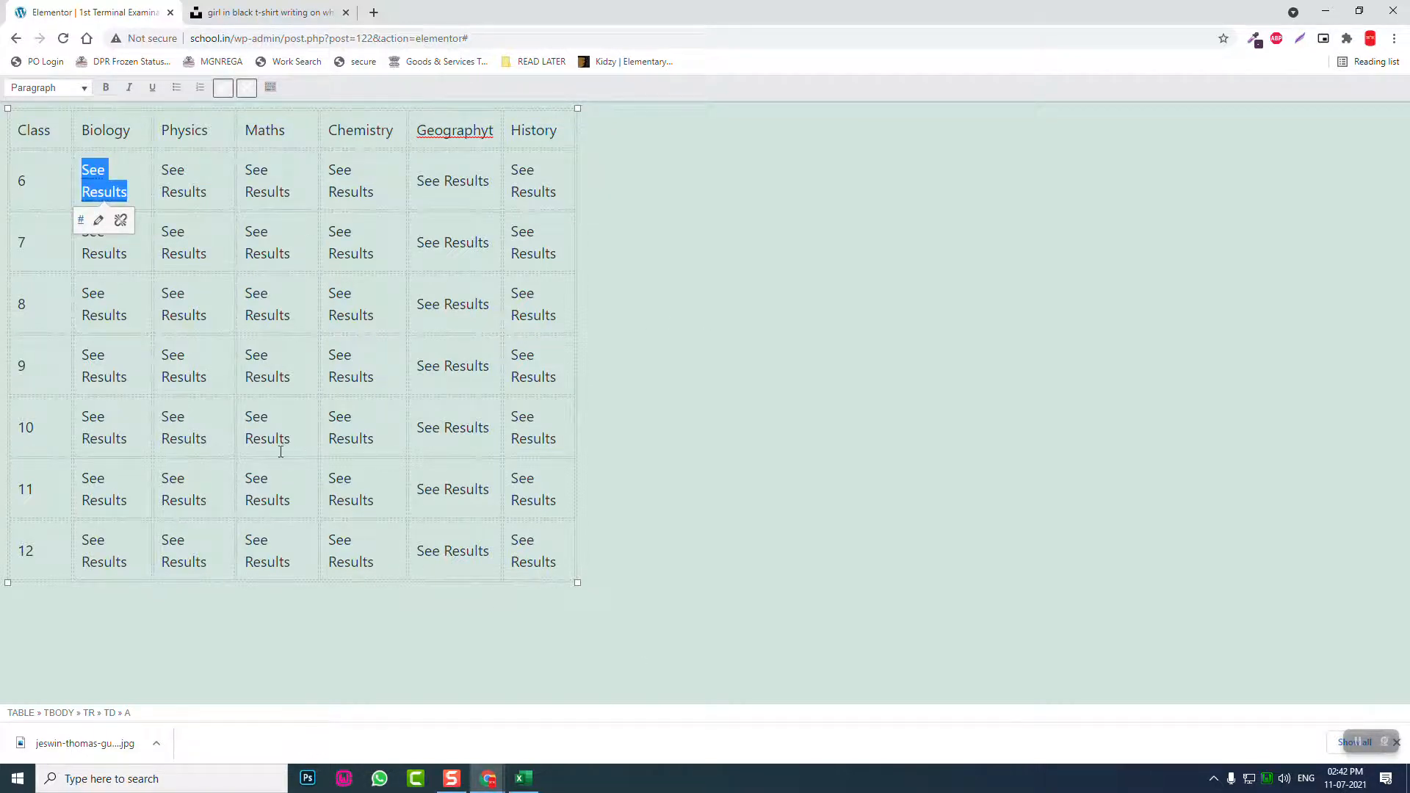
{"action": "left_click", "coordinate": [246, 88]}
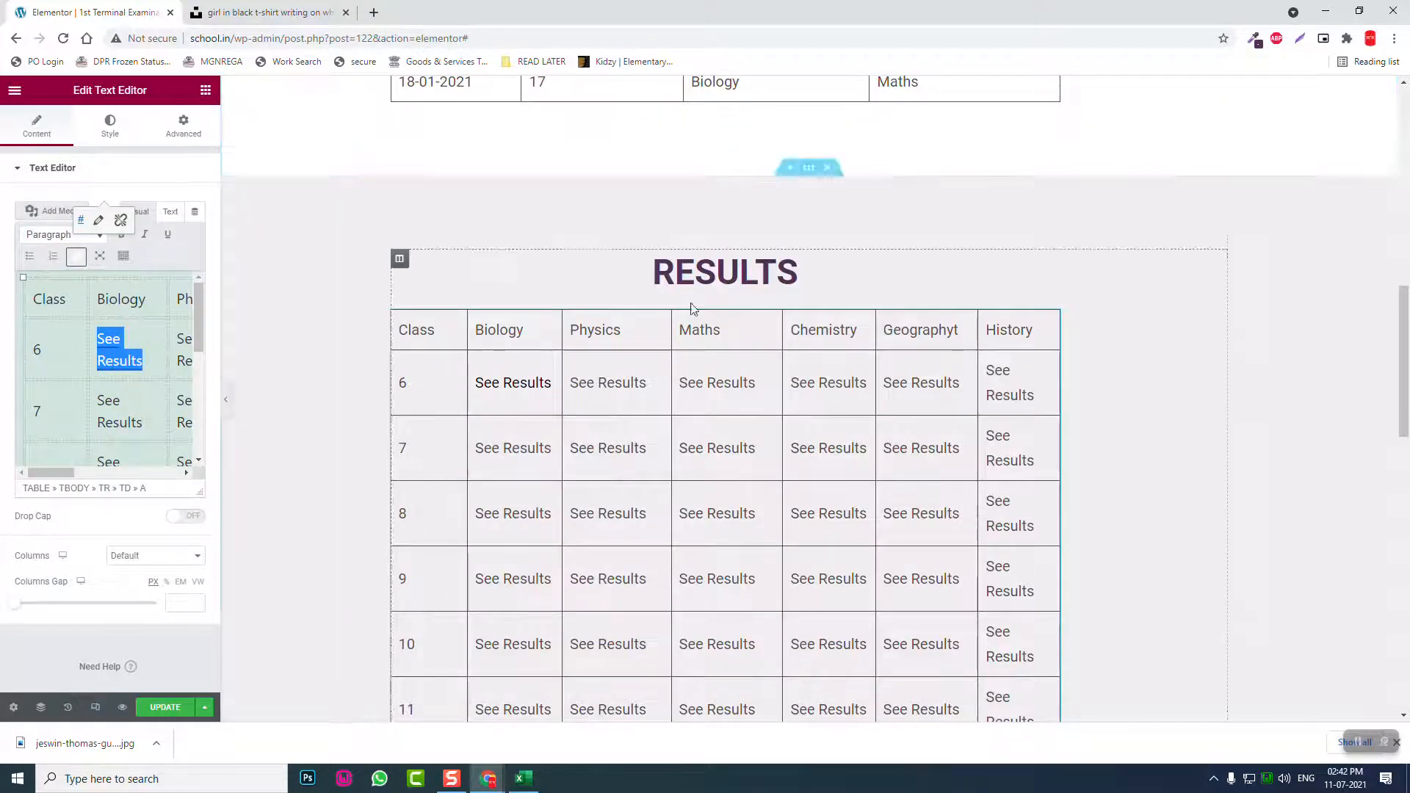
- Examine the RESULTS table and the sections around it with the editing panel temporarily hidden
{"action": "scroll", "coordinate": [690, 354], "scroll_direction": "down", "scroll_amount": 2}
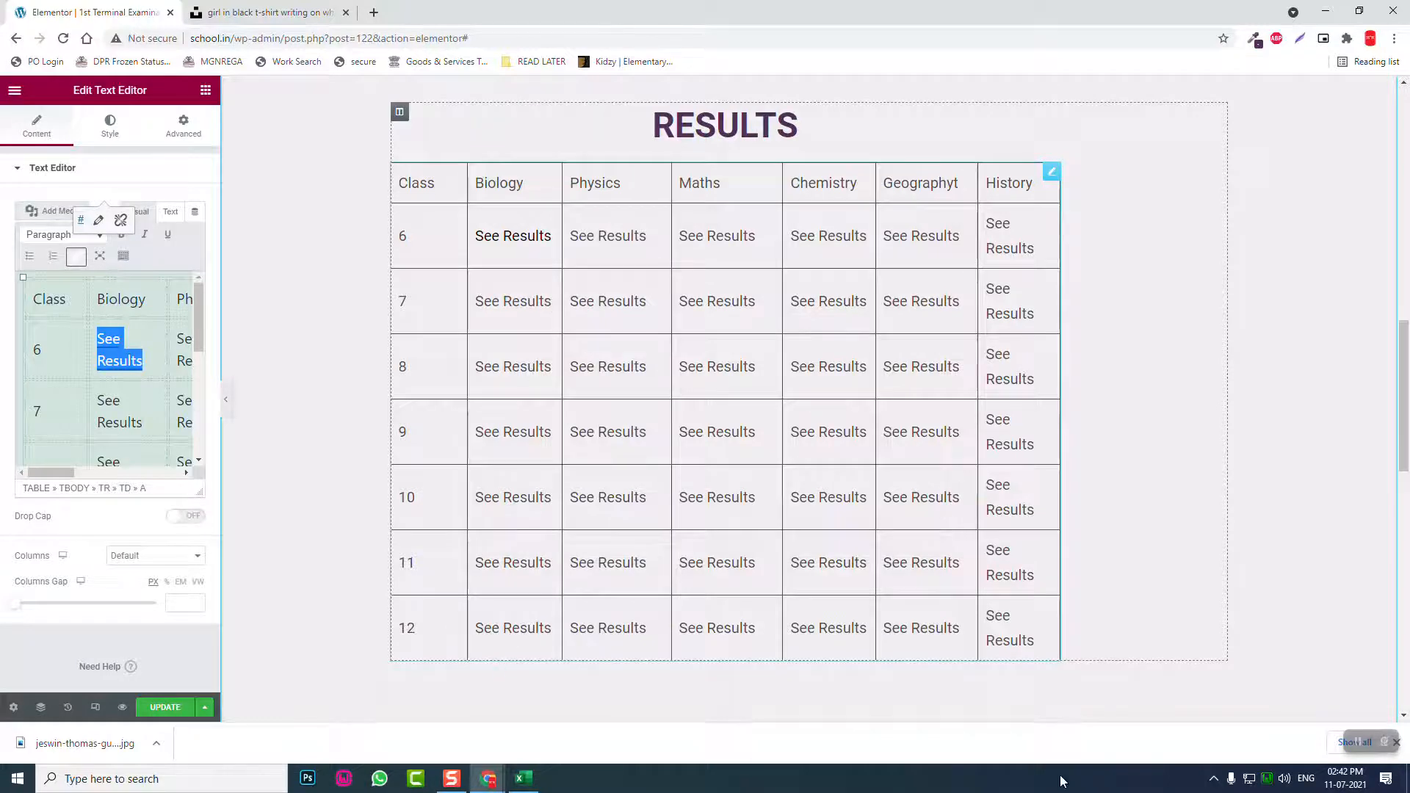
{"action": "left_click", "coordinate": [226, 400]}
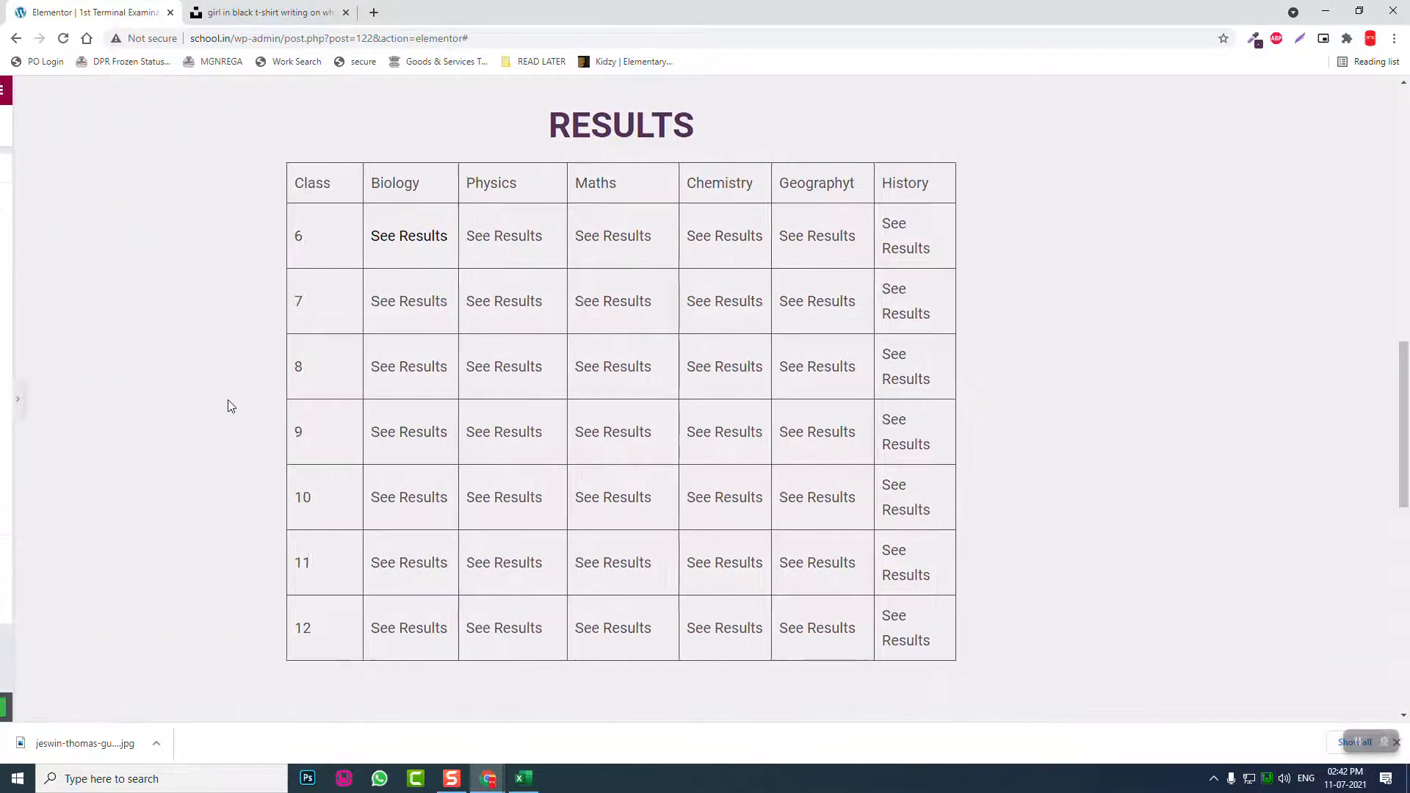
{"action": "scroll", "coordinate": [424, 329], "scroll_direction": "up", "scroll_amount": 3}
{"action": "scroll", "coordinate": [424, 329], "scroll_direction": "down", "scroll_amount": 2}
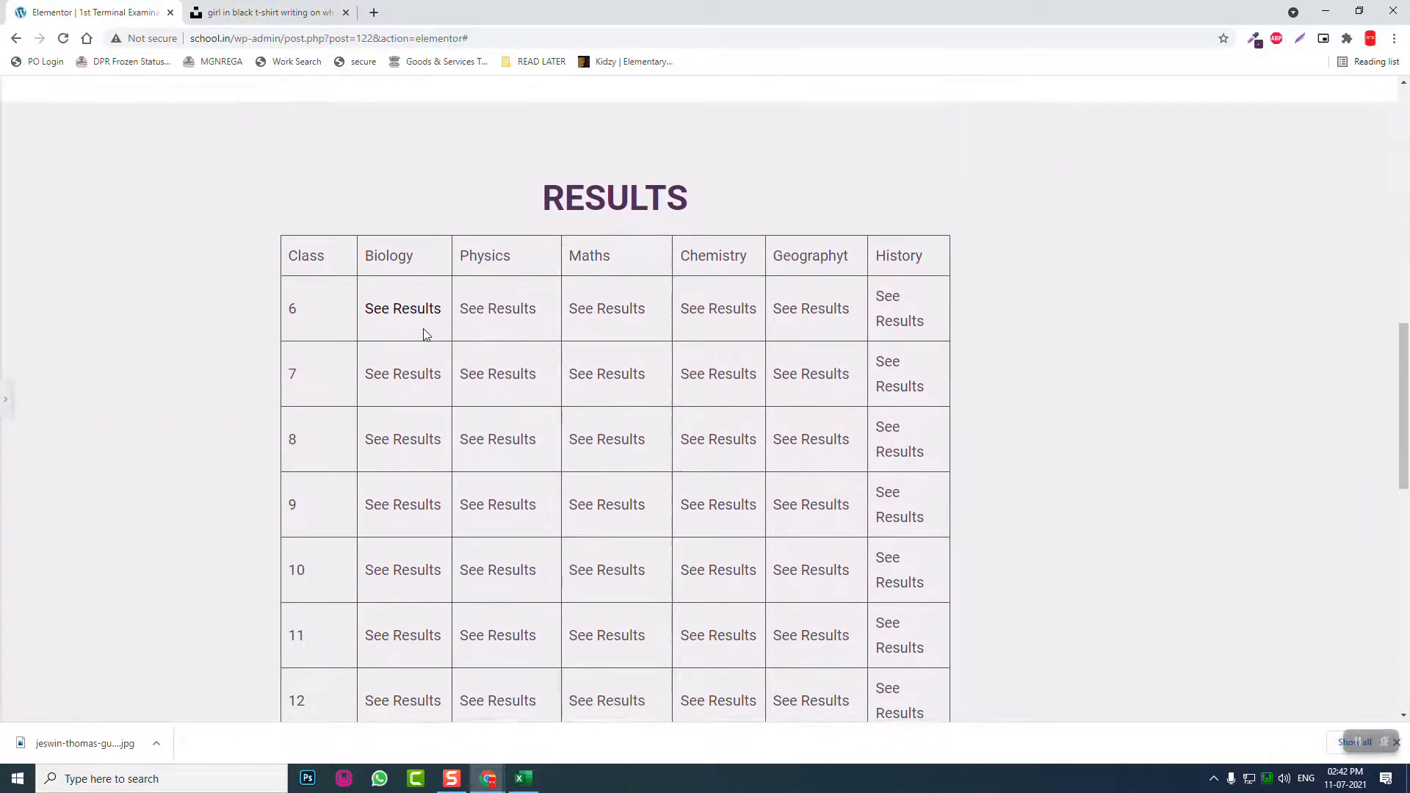
{"action": "scroll", "coordinate": [424, 334], "scroll_direction": "down", "scroll_amount": 4}
{"action": "scroll", "coordinate": [424, 334], "scroll_direction": "up", "scroll_amount": 6}
{"action": "scroll", "coordinate": [424, 334], "scroll_direction": "down", "scroll_amount": 7}
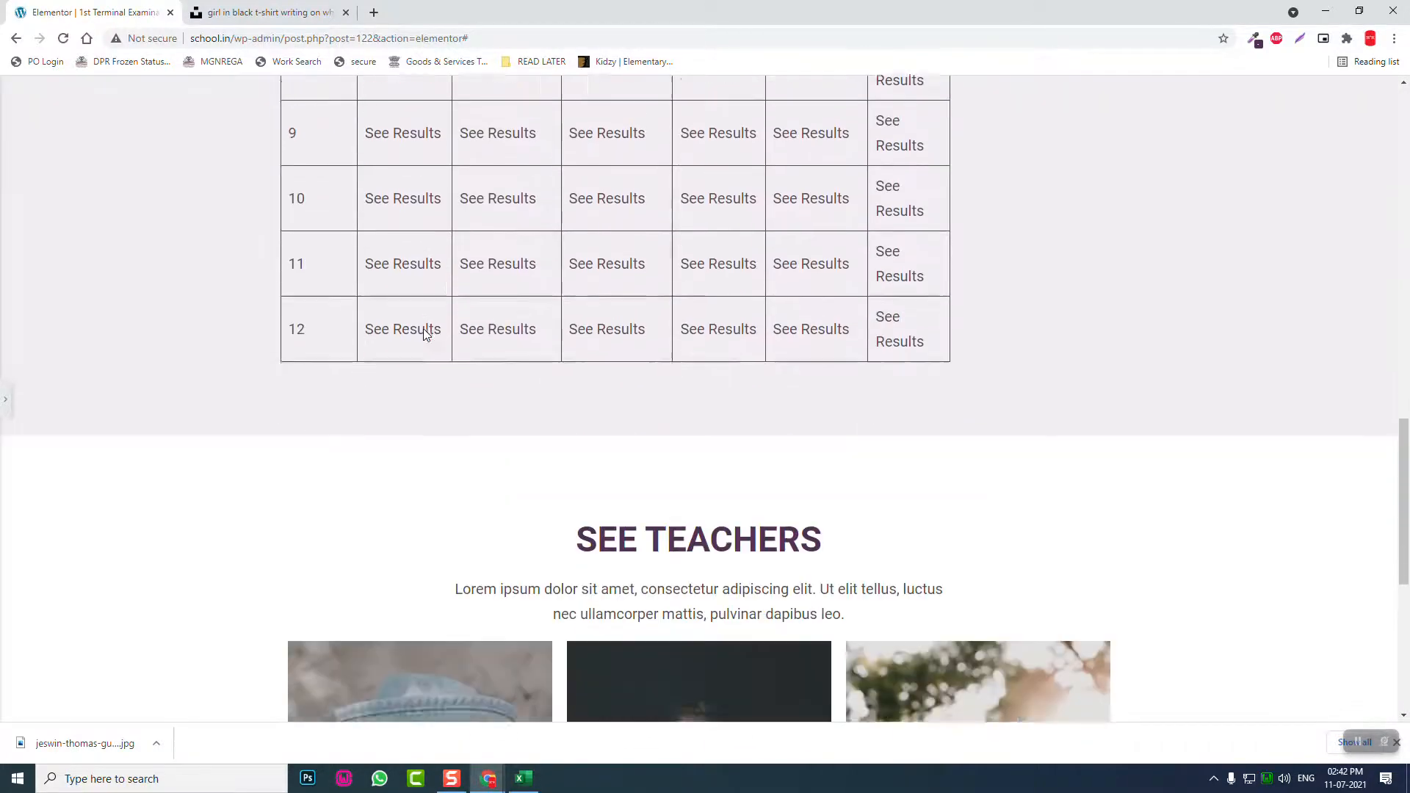
{"action": "scroll", "coordinate": [423, 335], "scroll_direction": "down", "scroll_amount": 3}
{"action": "left_click", "coordinate": [5, 399]}
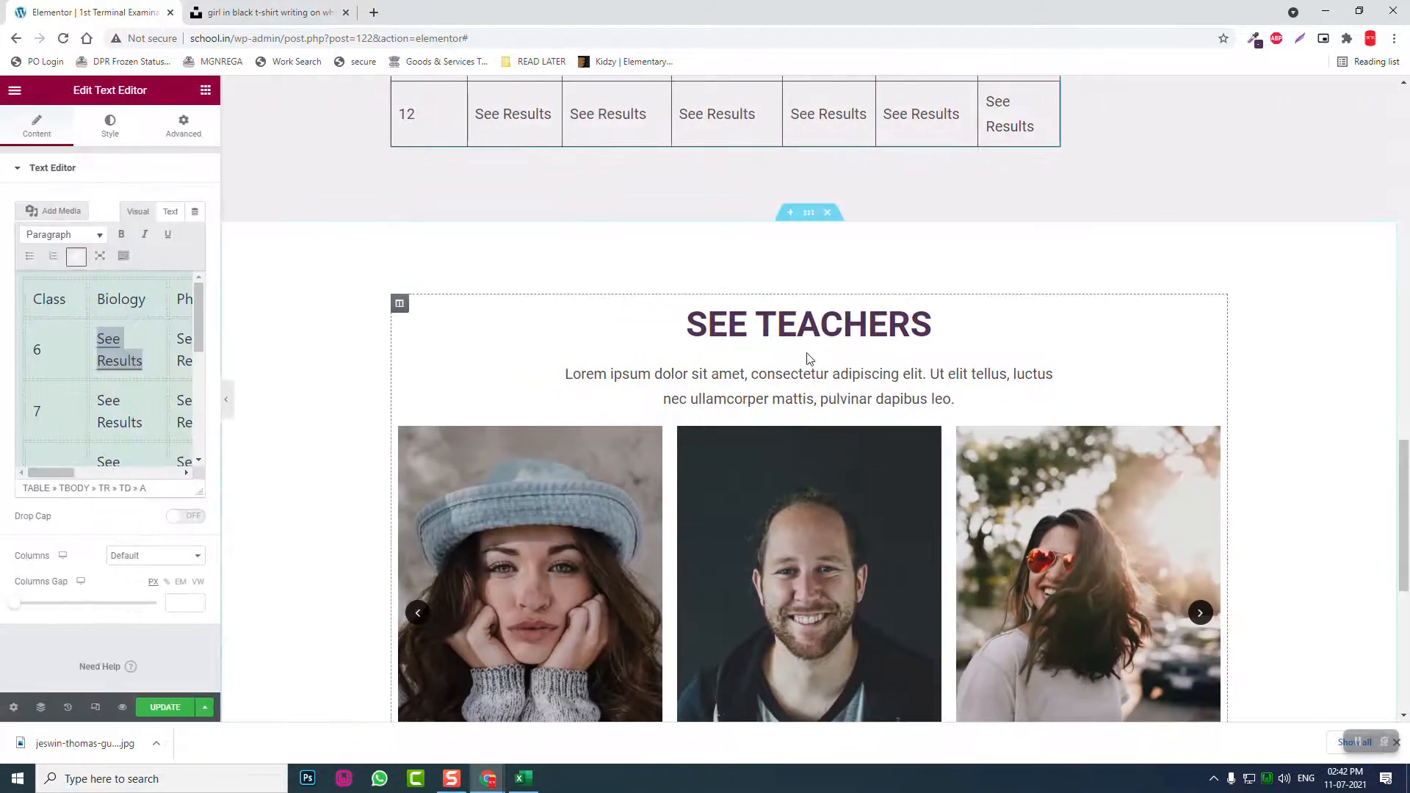
- Copy the TIME TABLE section and paste the copy after the SEE TEACHERS section
{"action": "scroll", "coordinate": [808, 359], "scroll_direction": "up", "scroll_amount": 12}
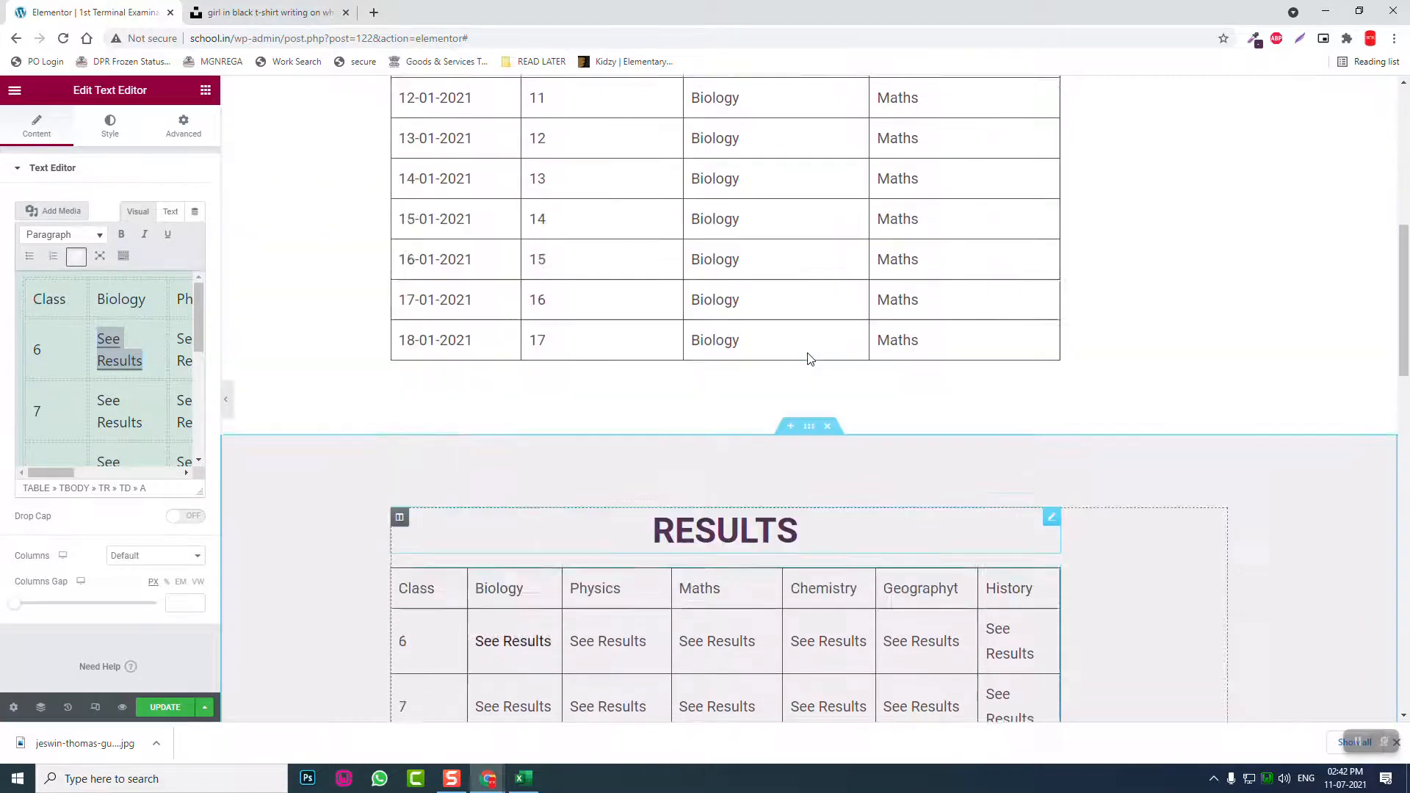
{"action": "scroll", "coordinate": [808, 359], "scroll_direction": "up", "scroll_amount": 5}
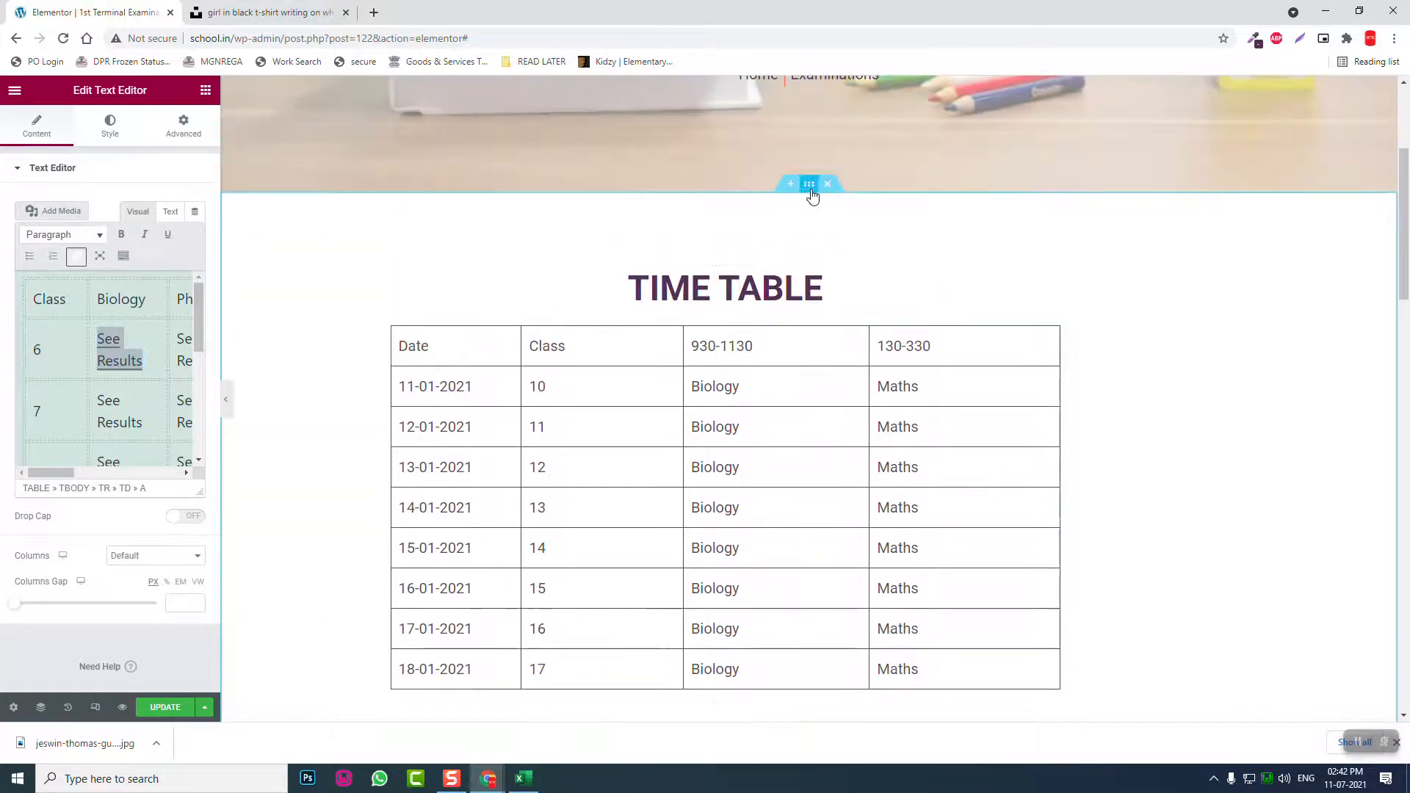
{"action": "right_click", "coordinate": [812, 195]}
{"action": "left_click", "coordinate": [849, 250]}
{"action": "scroll", "coordinate": [853, 252], "scroll_direction": "down", "scroll_amount": 12}
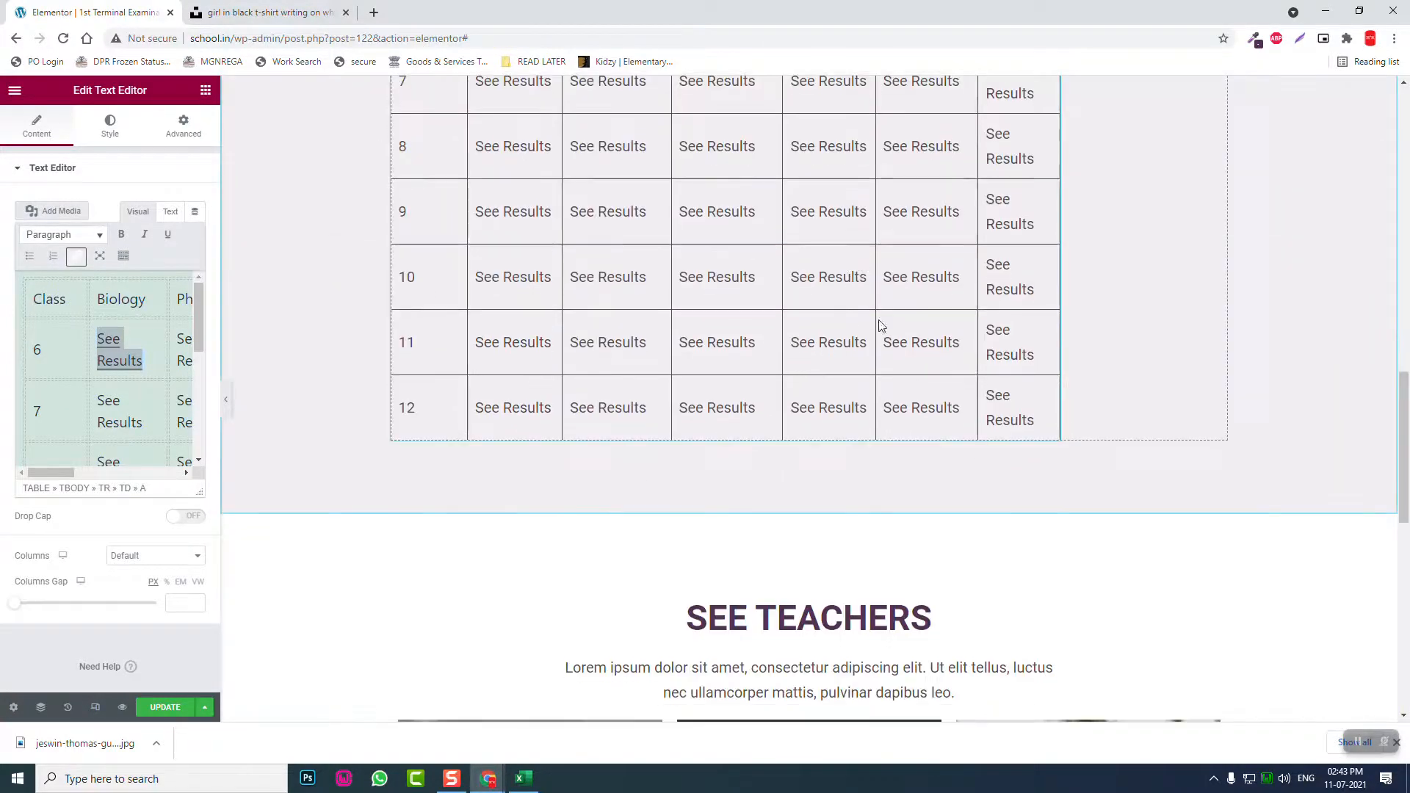
{"action": "right_click", "coordinate": [994, 566]}
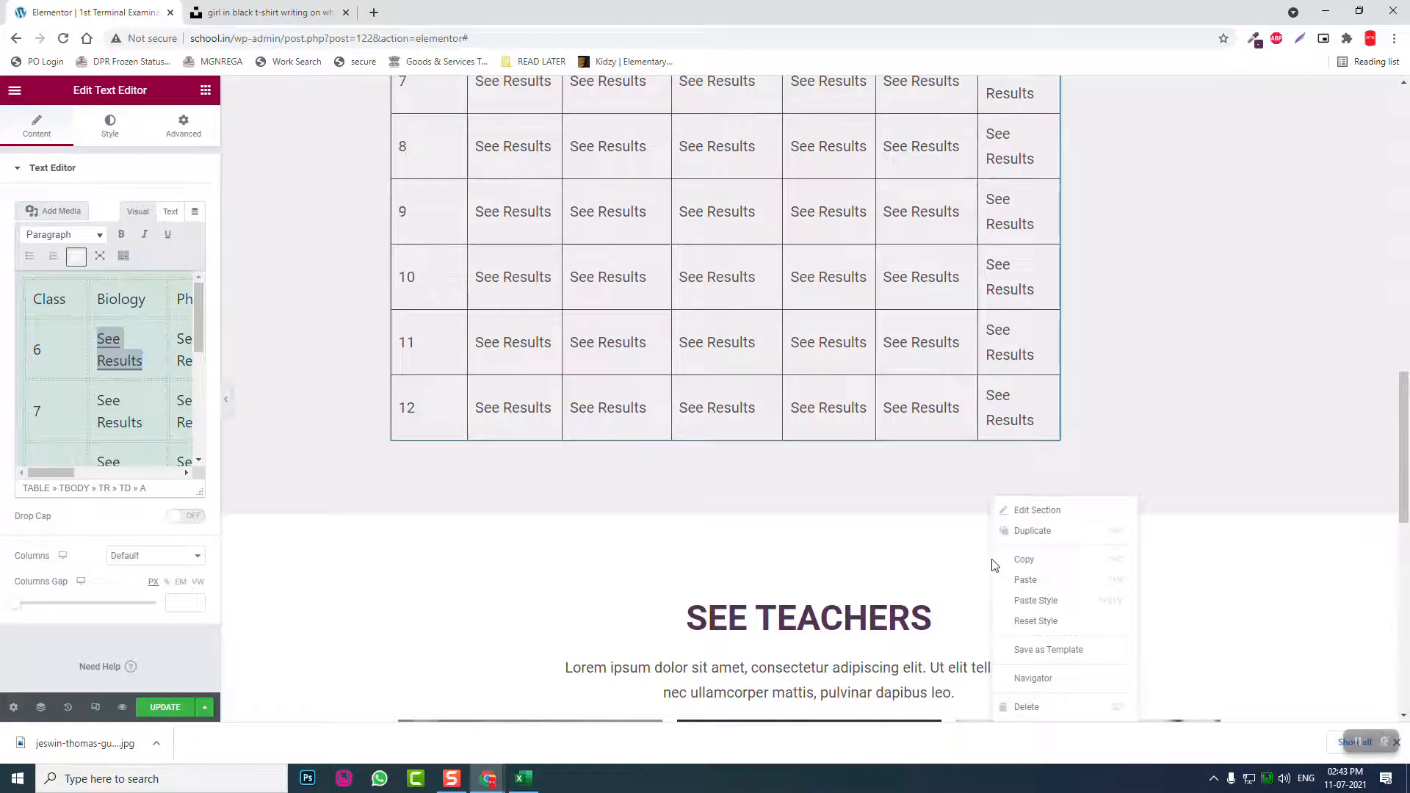
{"action": "left_click", "coordinate": [1043, 580]}
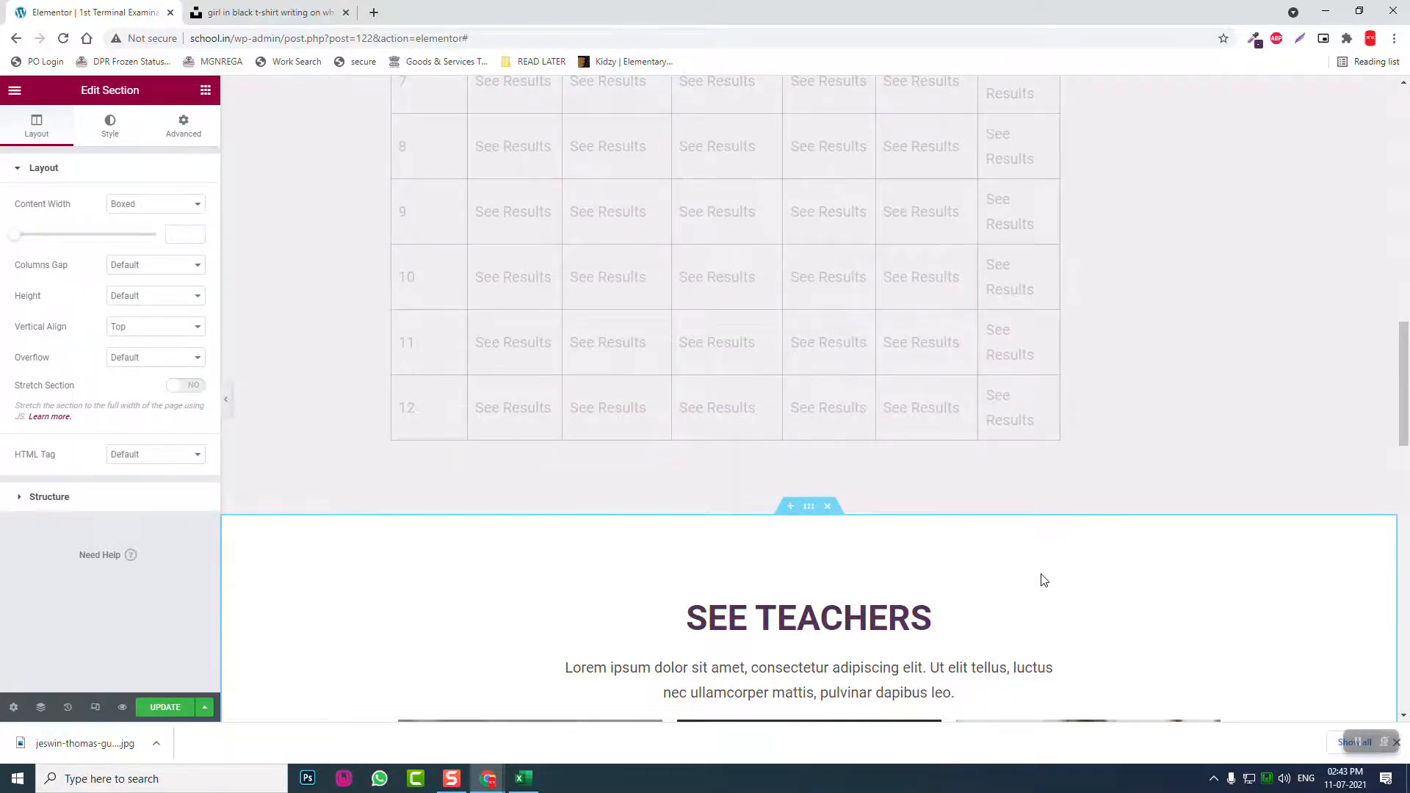
- Move the pasted TIME TABLE section up between the RESULTS and SEE TEACHERS sections
{"action": "scroll", "coordinate": [1044, 580], "scroll_direction": "down", "scroll_amount": 5}
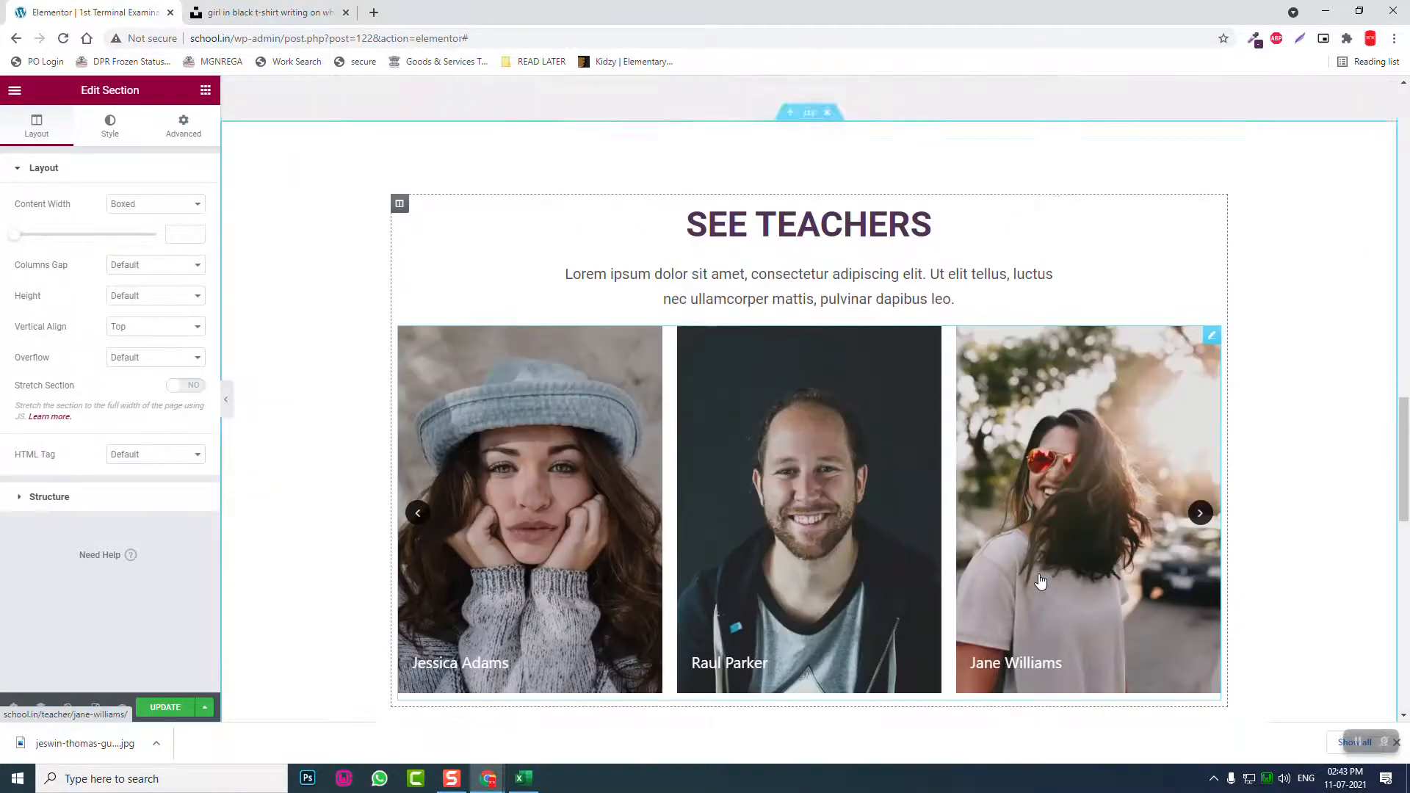
{"action": "scroll", "coordinate": [1040, 580], "scroll_direction": "up", "scroll_amount": 10}
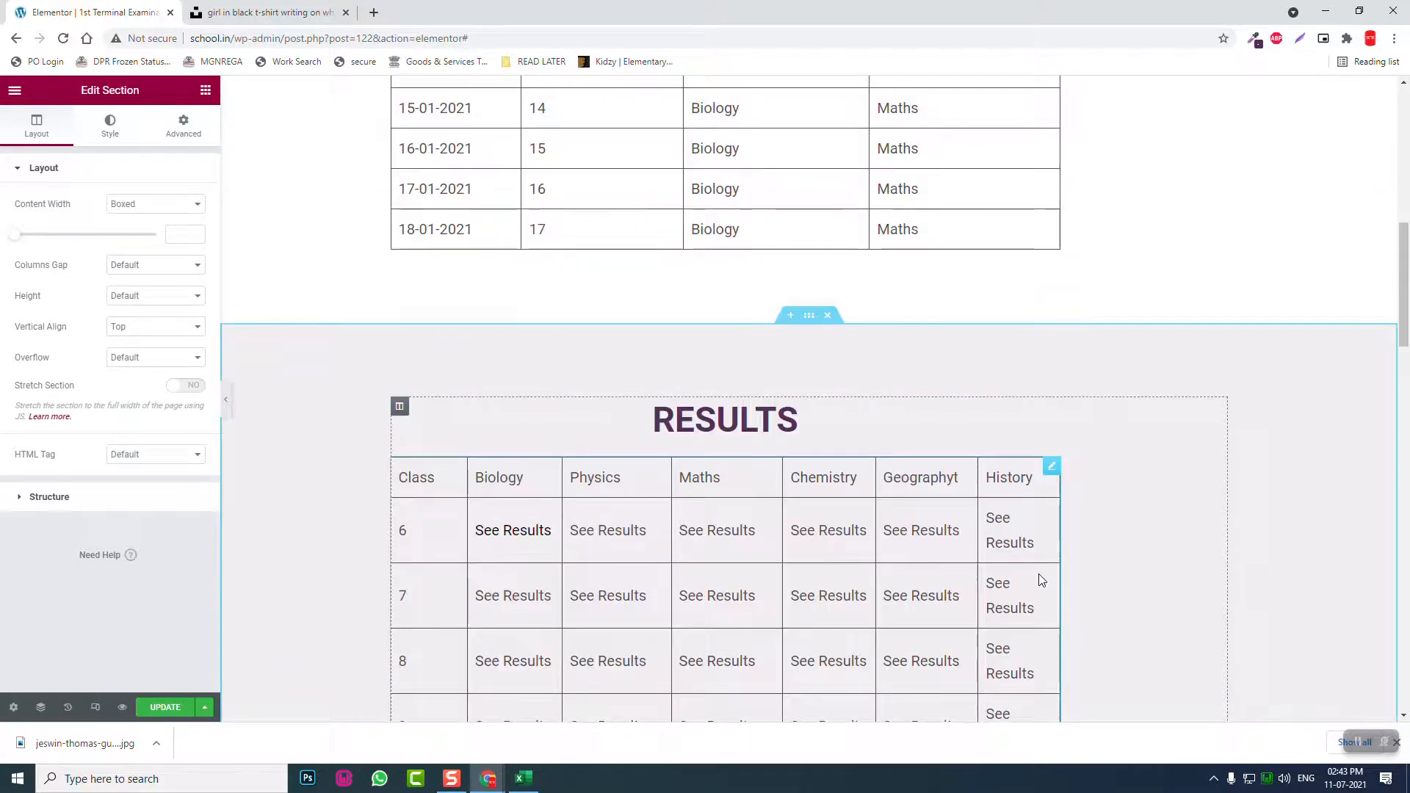
{"action": "scroll", "coordinate": [1040, 580], "scroll_direction": "up", "scroll_amount": 5}
{"action": "scroll", "coordinate": [1040, 581], "scroll_direction": "down", "scroll_amount": 20}
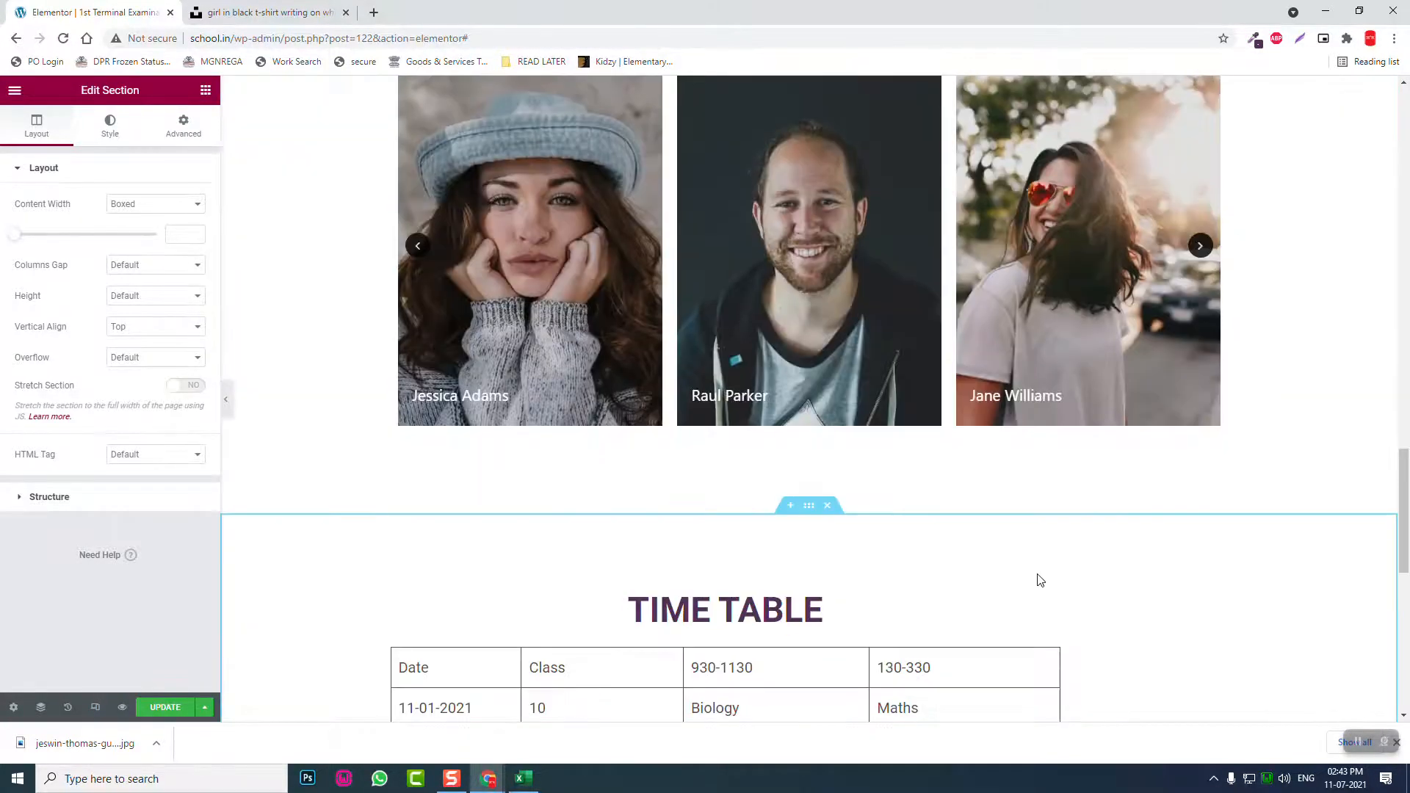
{"action": "scroll", "coordinate": [955, 551], "scroll_direction": "down", "scroll_amount": 1}
{"action": "left_click_drag", "start_coordinate": [808, 432], "coordinate": [805, 349]}
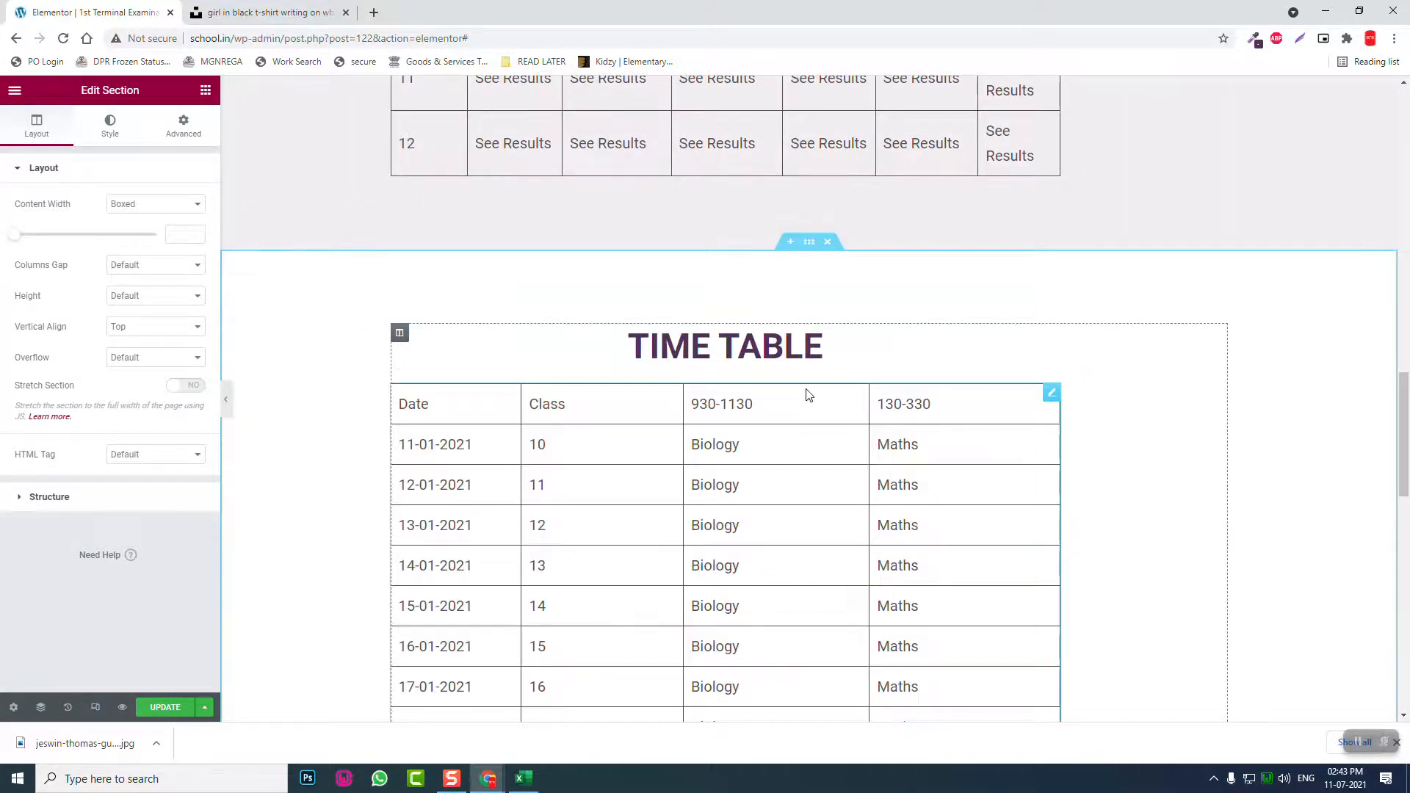
- Change the heading of the copied TIME TABLE section to "SYLLABUS & PREVIOUS YEAR QUESTIONS"
{"action": "left_click", "coordinate": [770, 346]}
{"action": "left_click_drag", "start_coordinate": [102, 216], "coordinate": [4, 129]}
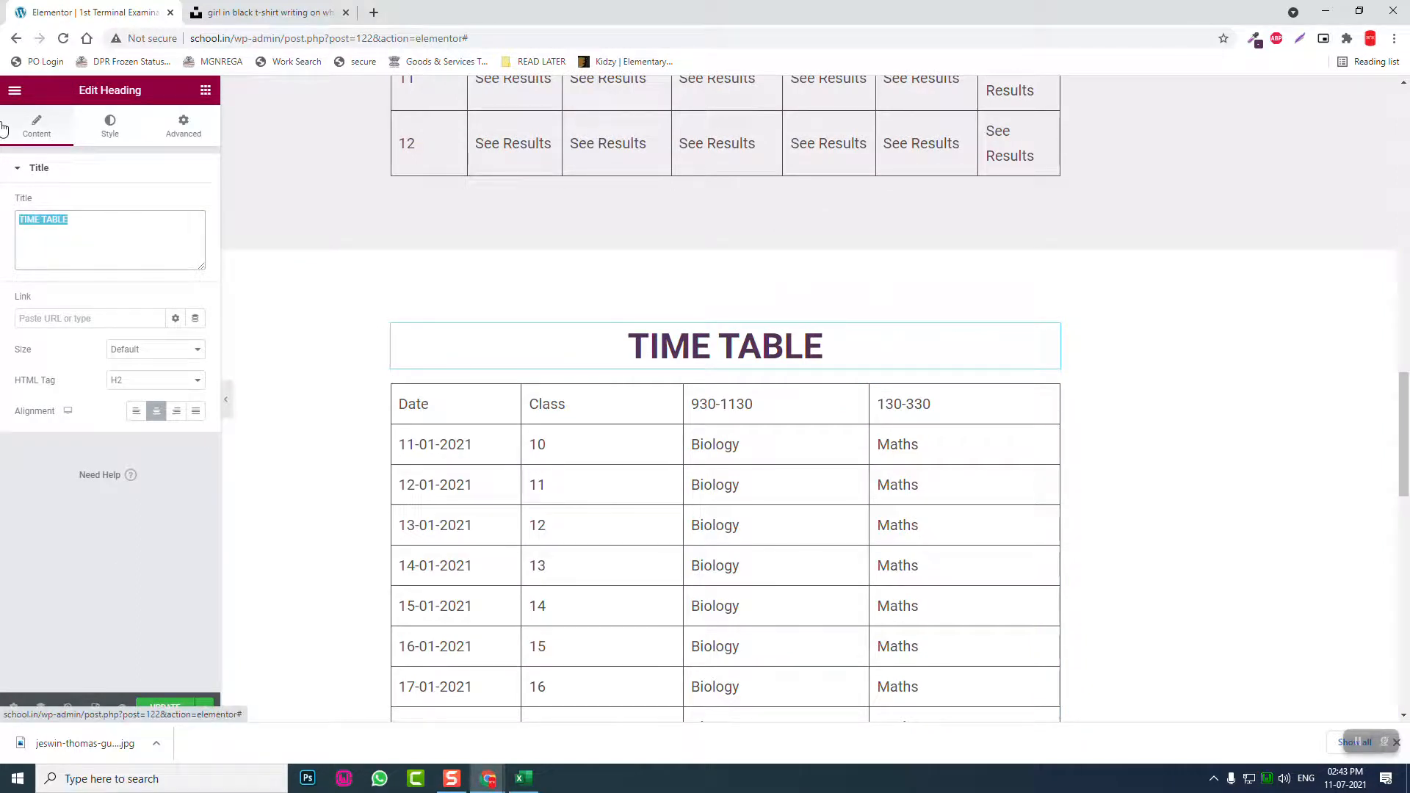
{"action": "type", "text": "SYLLABUS"}
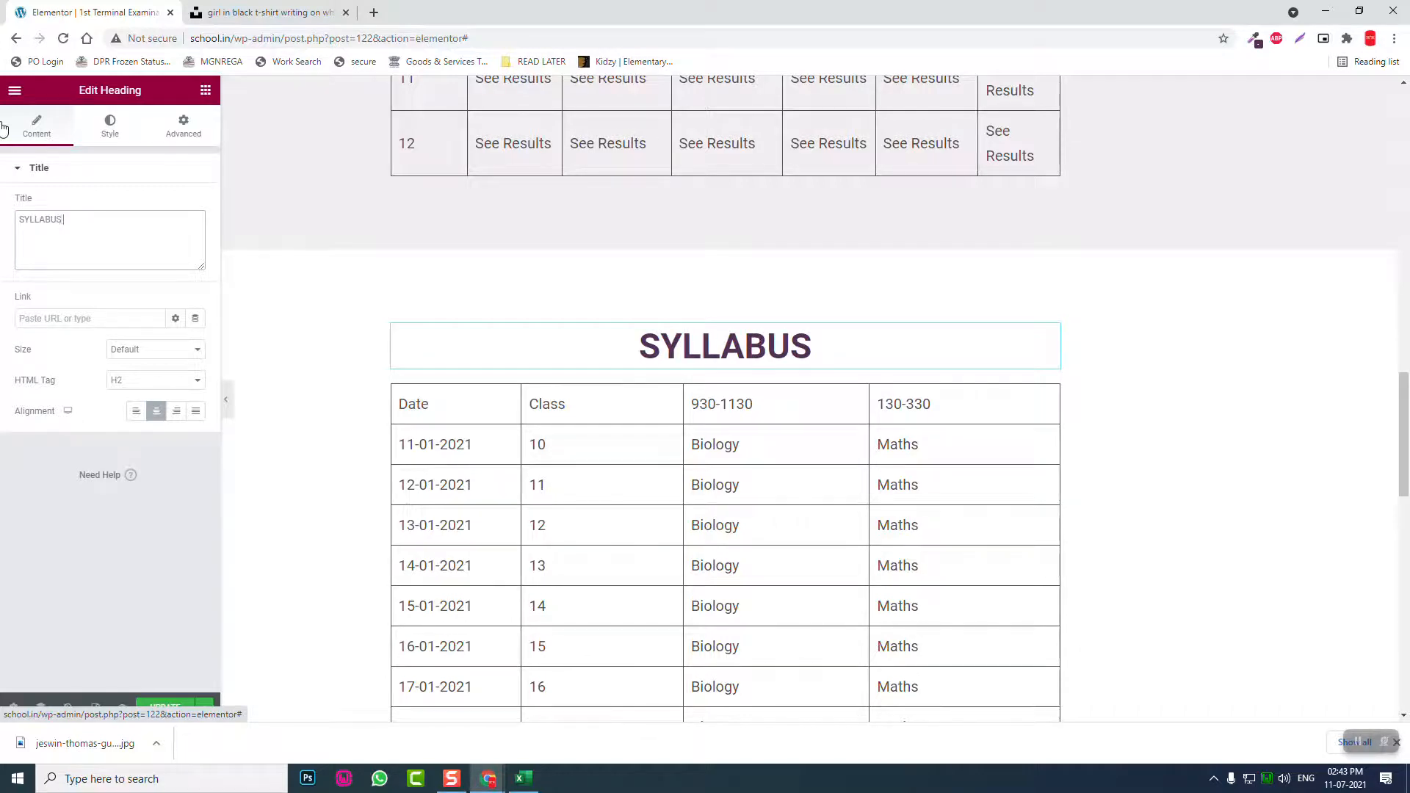
{"action": "type", "text": " & PREVIOOU"}
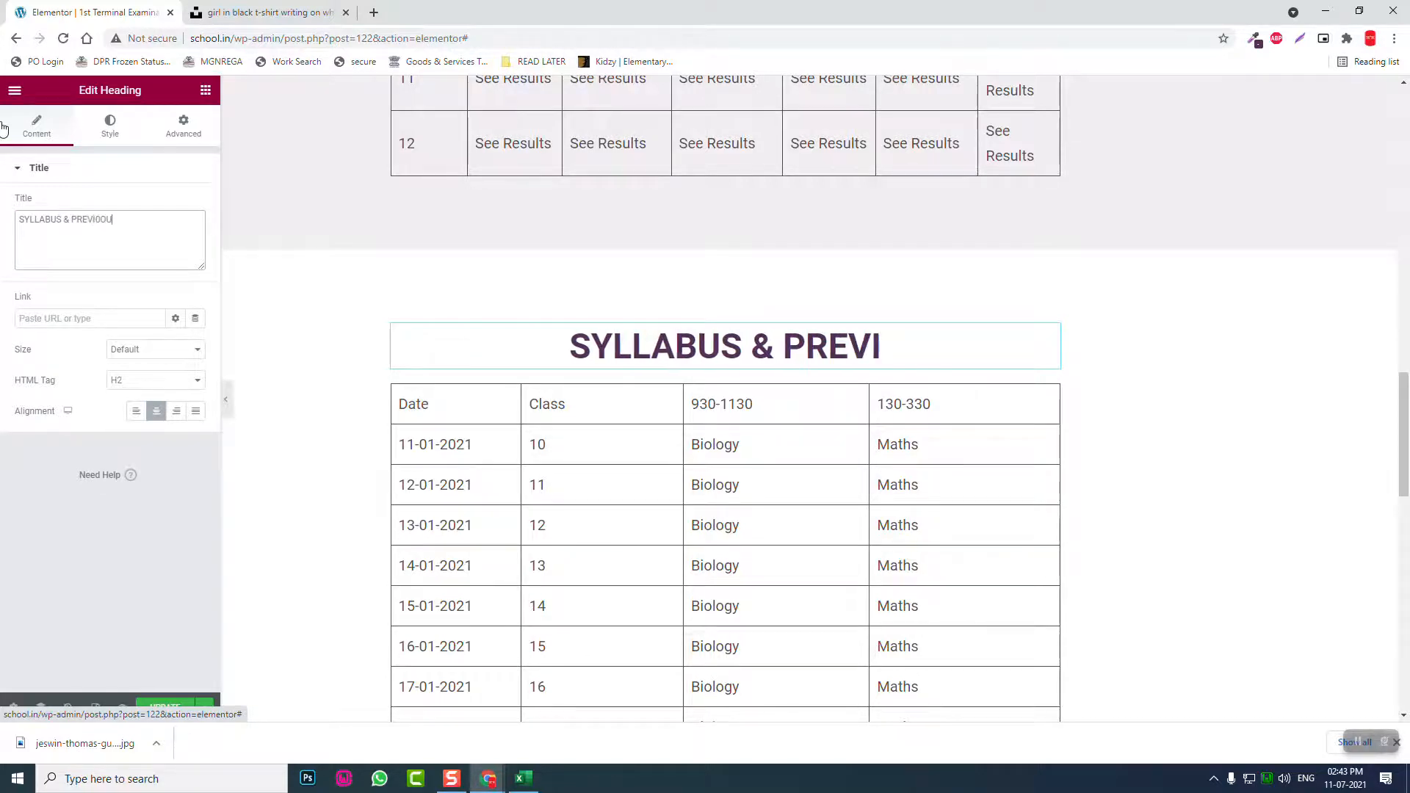
{"action": "key", "text": "BackSpace"}
{"action": "key", "text": "BackSpace"}
{"action": "key", "text": "BackSpace"}
{"action": "type", "text": "OUS "}
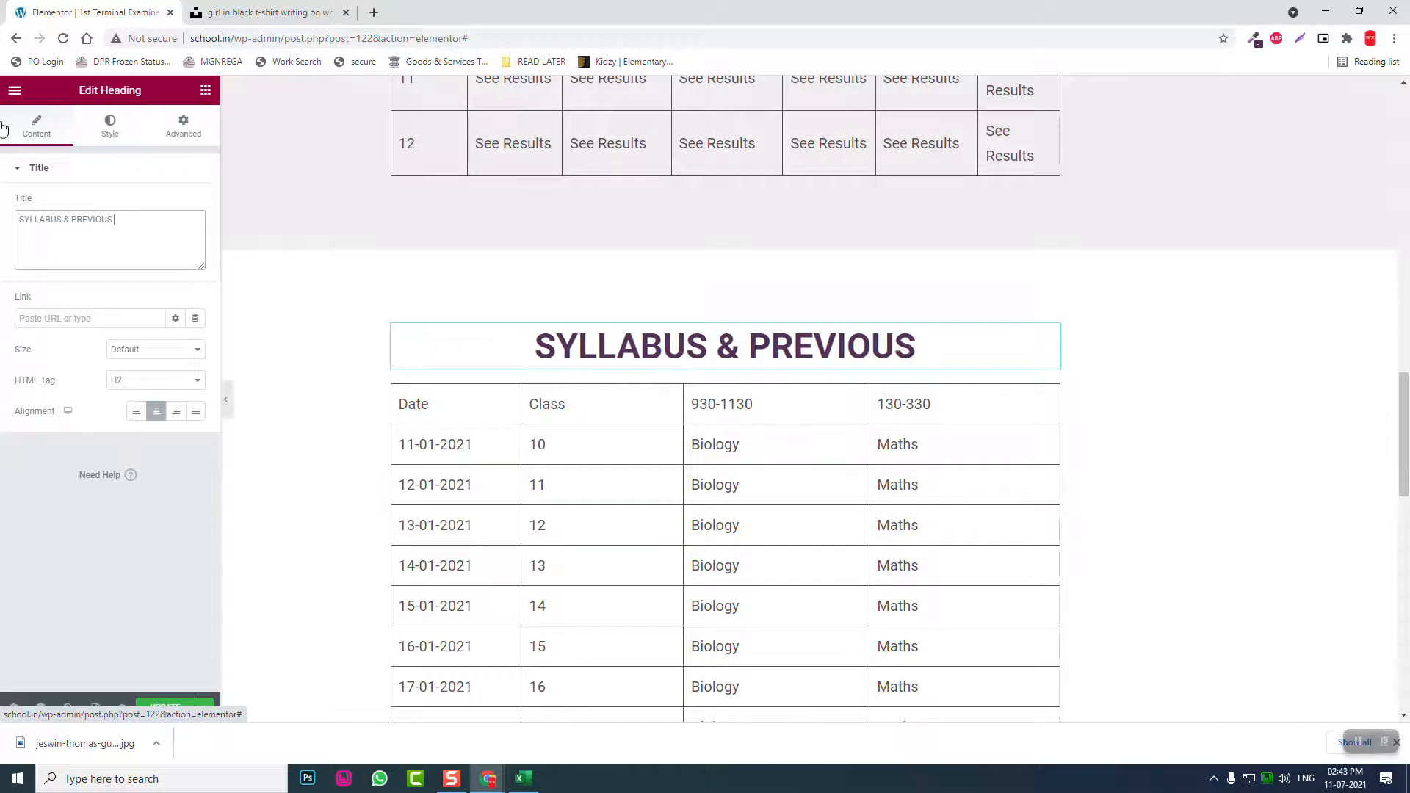
{"action": "type", "text": "YEAR QUESTIO"}
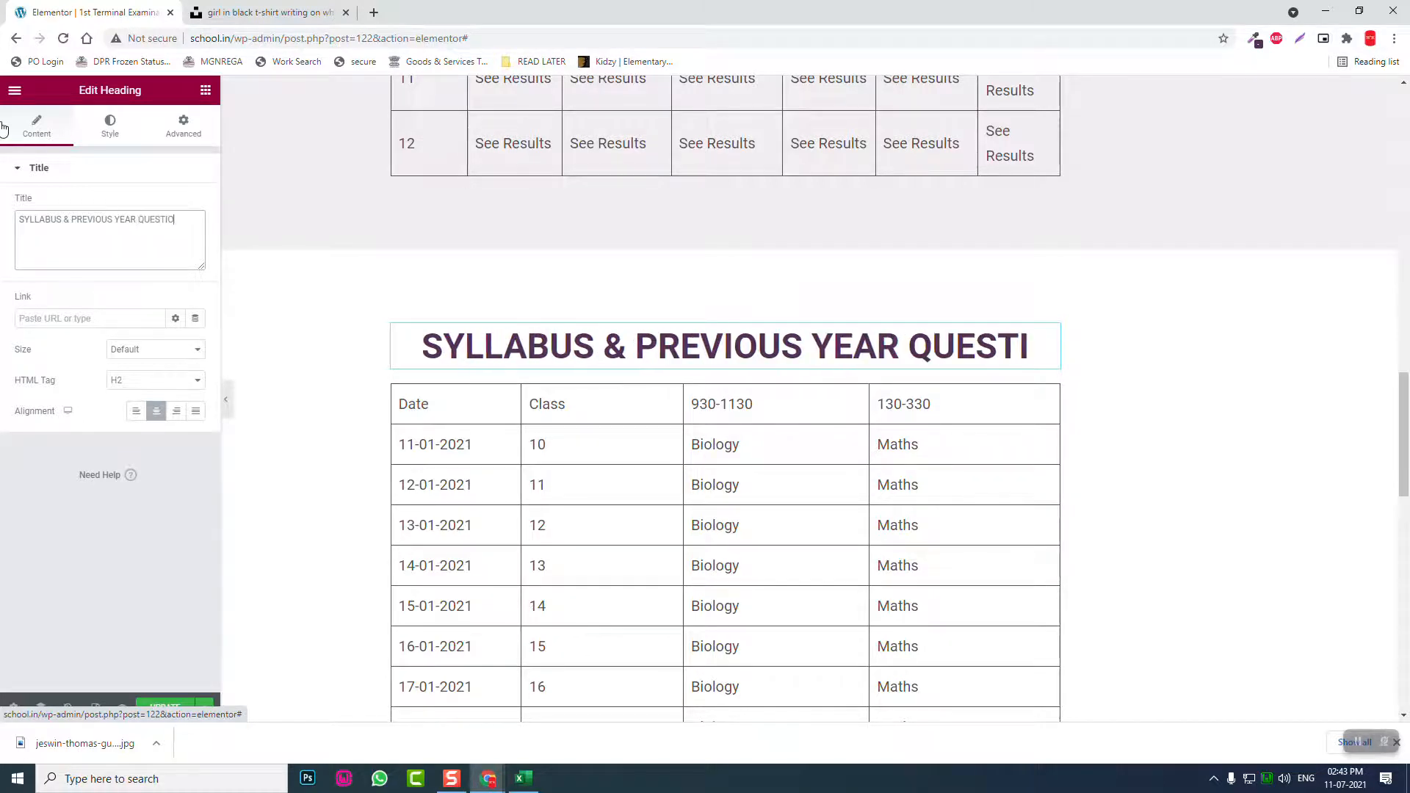
{"action": "type", "text": "S"}
{"action": "key", "text": "BackSpace"}
{"action": "type", "text": "NS"}
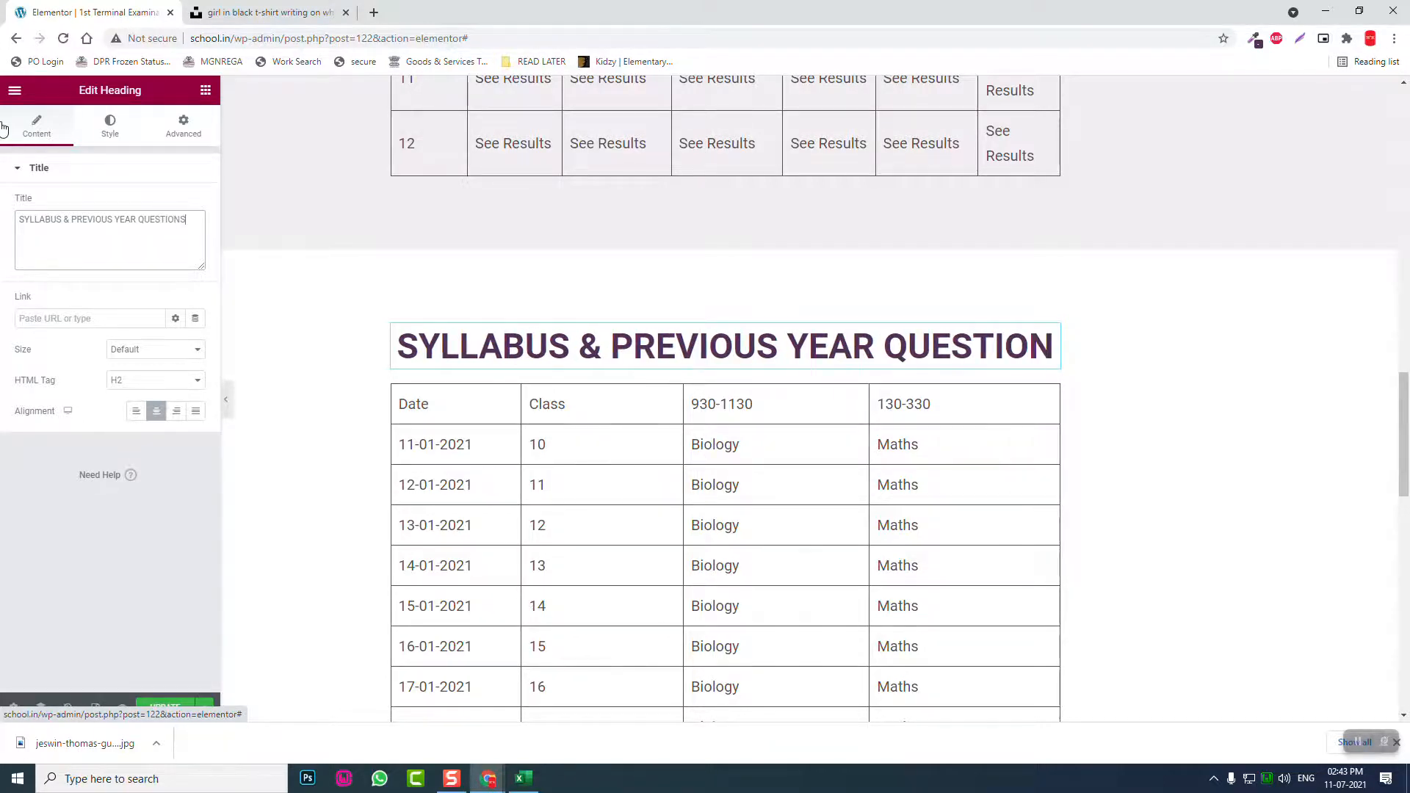
- Shorten the new section's heading to "PREVIOUS YEAR QUESTIONS"
{"action": "scroll", "coordinate": [675, 410], "scroll_direction": "up", "scroll_amount": 2}
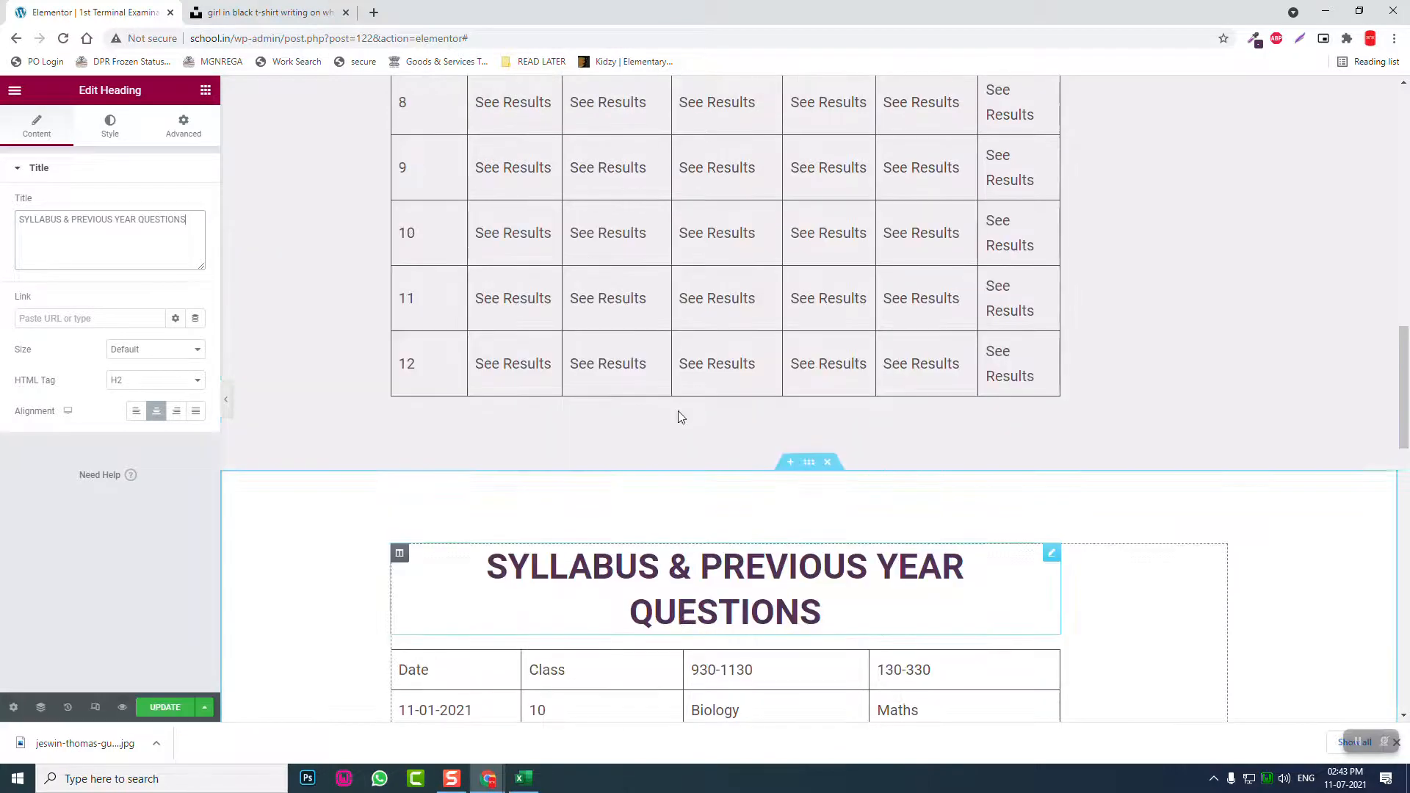
{"action": "left_click", "coordinate": [73, 222]}
{"action": "key", "text": "BackSpace"}
{"action": "key", "text": "shift+Home"}
{"action": "key", "text": "BackSpace"}
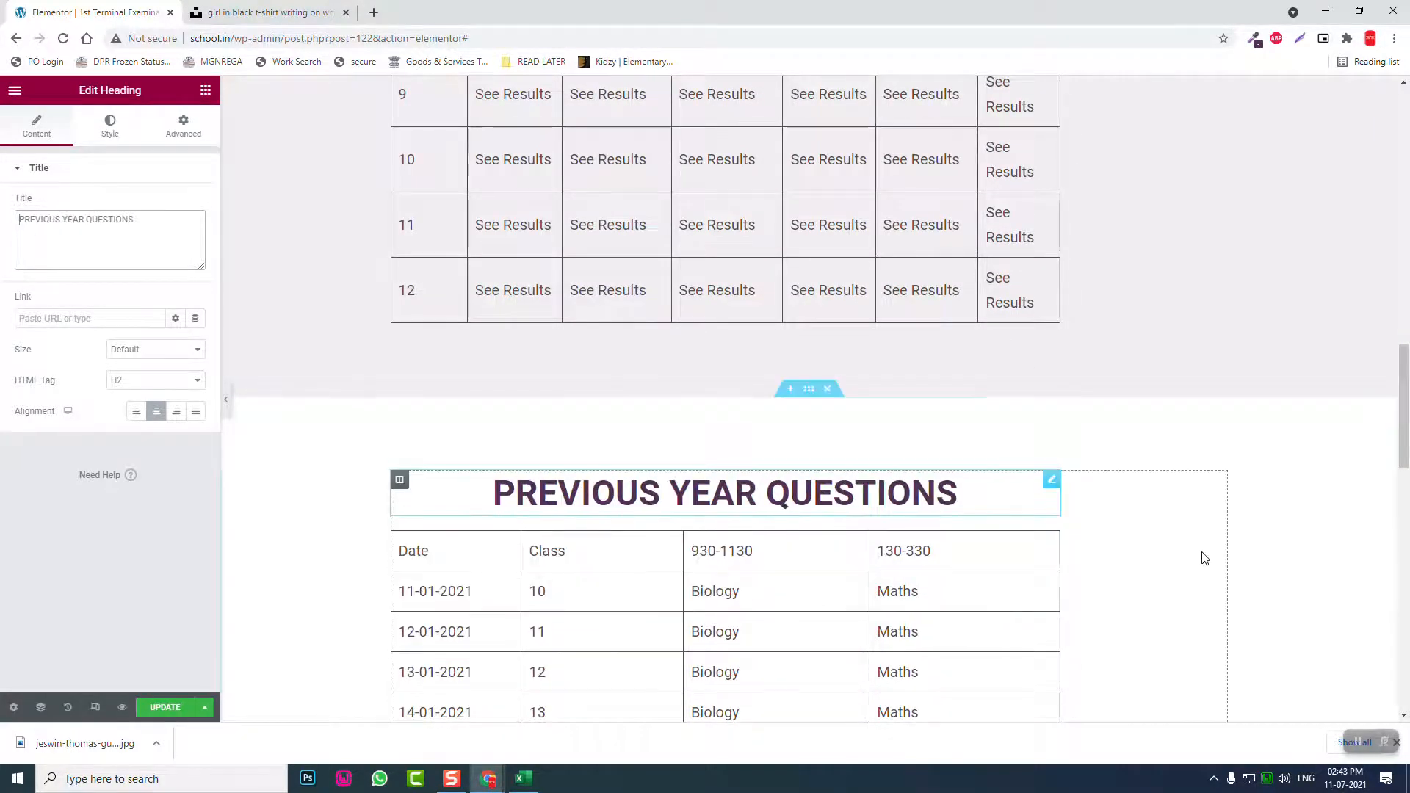
- Replace the timetable in the PREVIOUS YEAR QUESTIONS section with a copy of the RESULTS table
{"action": "scroll", "coordinate": [925, 529], "scroll_direction": "up", "scroll_amount": 4}
{"action": "right_click", "coordinate": [1058, 138]}
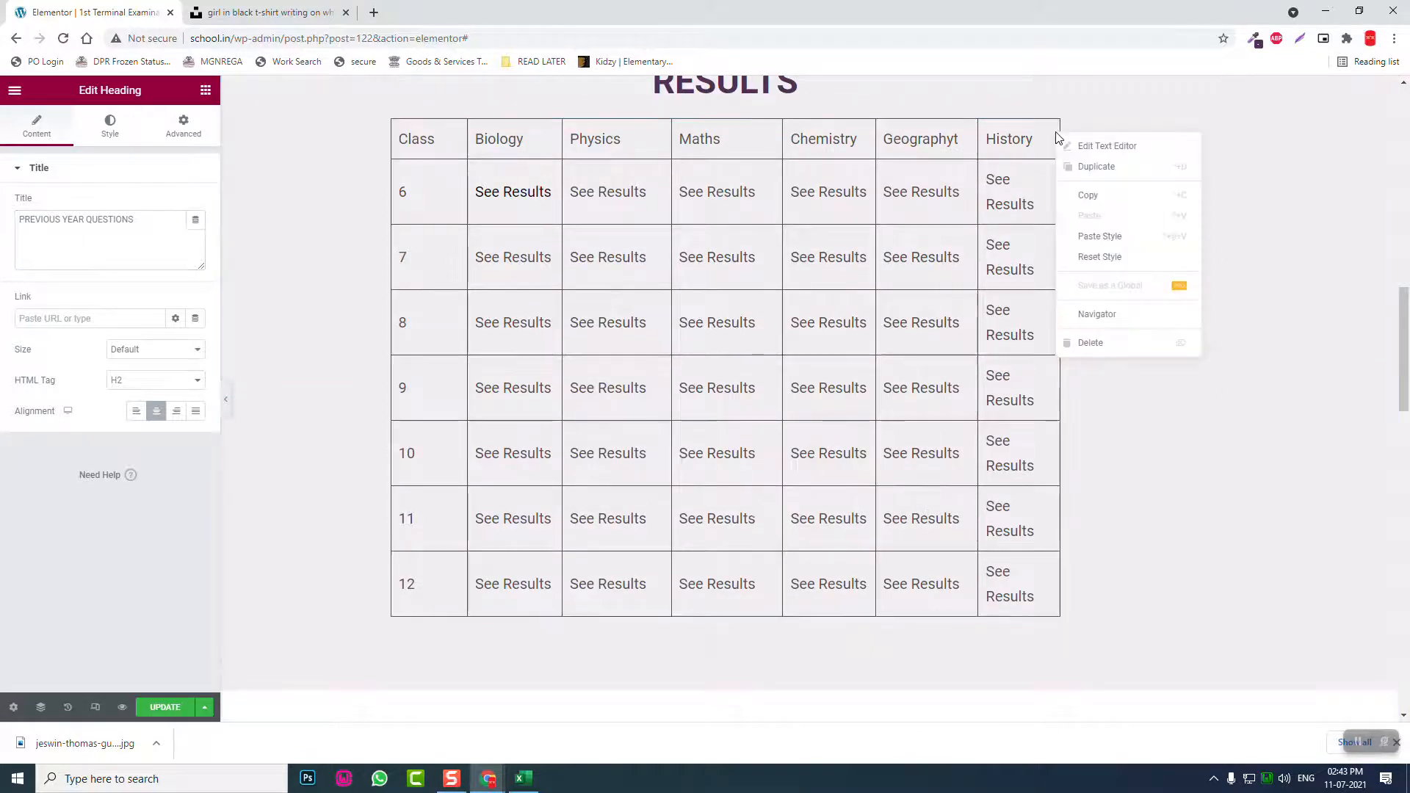
{"action": "left_click", "coordinate": [1098, 195]}
{"action": "scroll", "coordinate": [1133, 399], "scroll_direction": "down", "scroll_amount": 7}
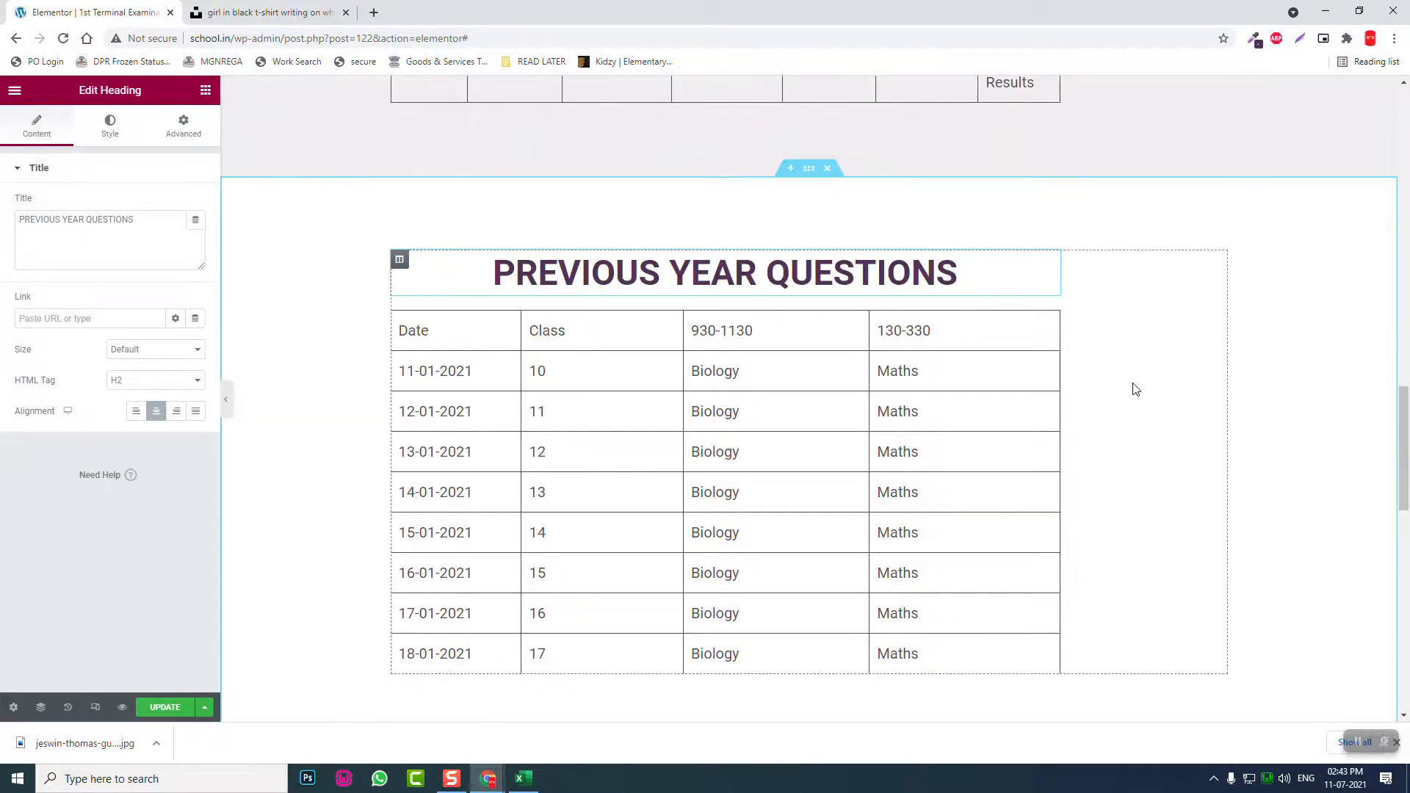
{"action": "right_click", "coordinate": [1136, 389]}
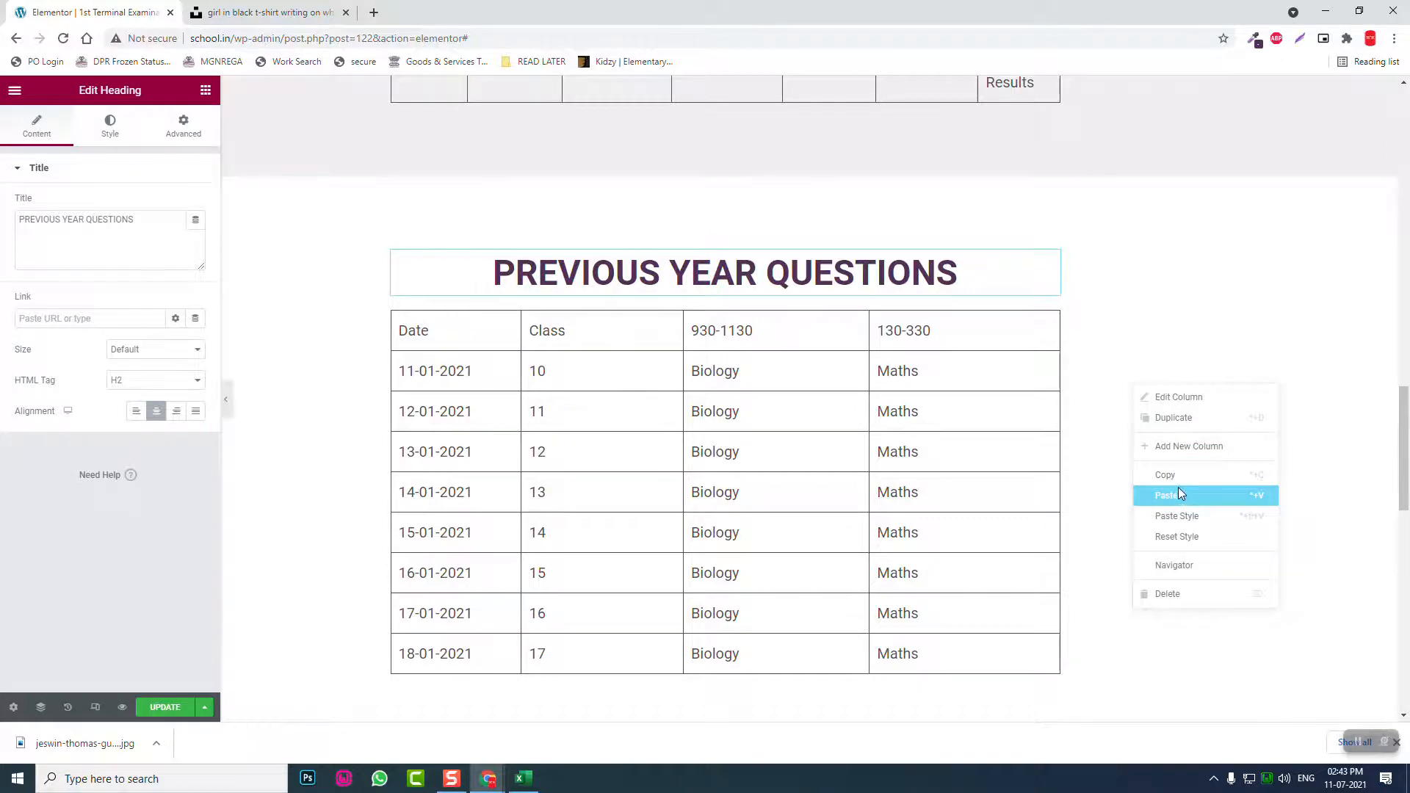
{"action": "left_click", "coordinate": [1178, 494]}
{"action": "right_click", "coordinate": [1060, 326]}
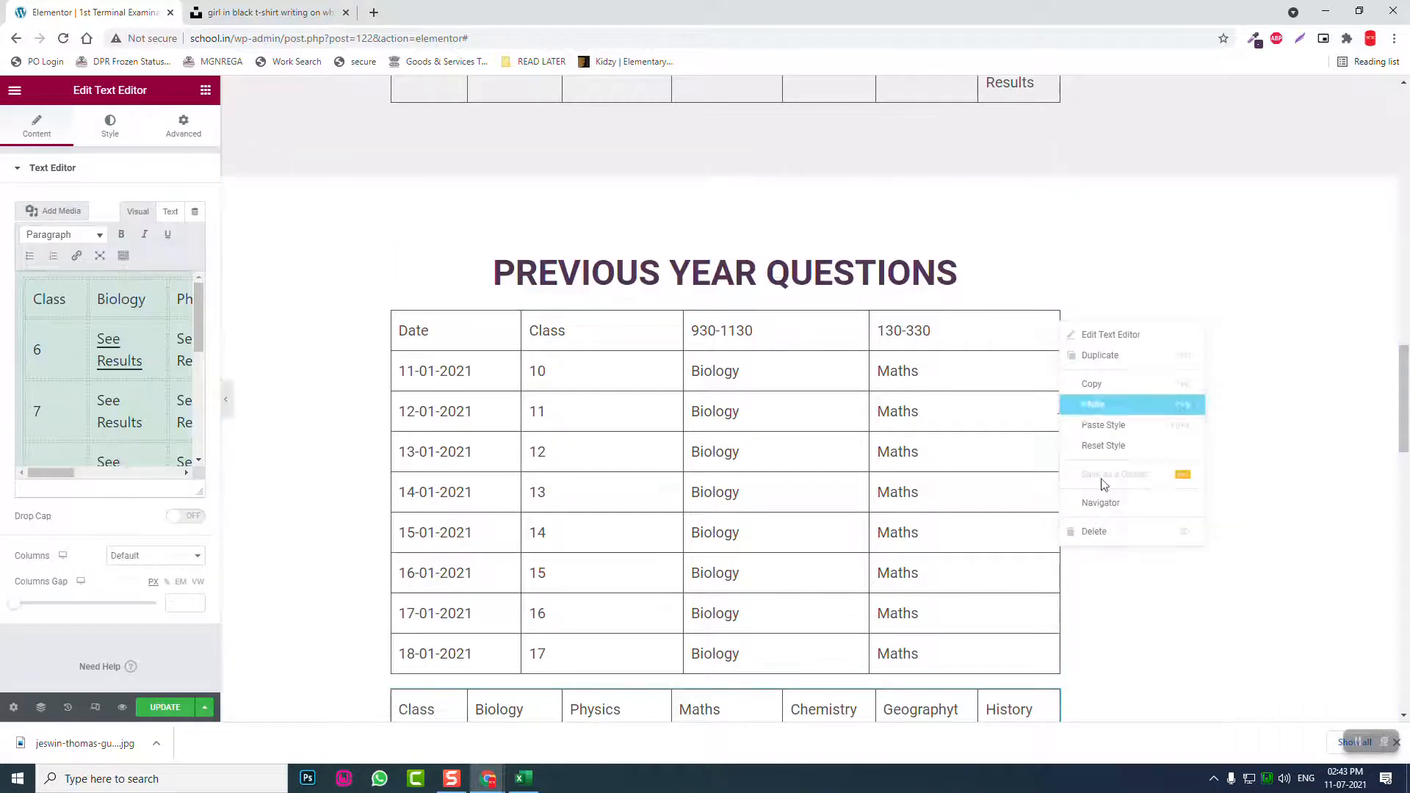
{"action": "left_click", "coordinate": [1107, 537]}
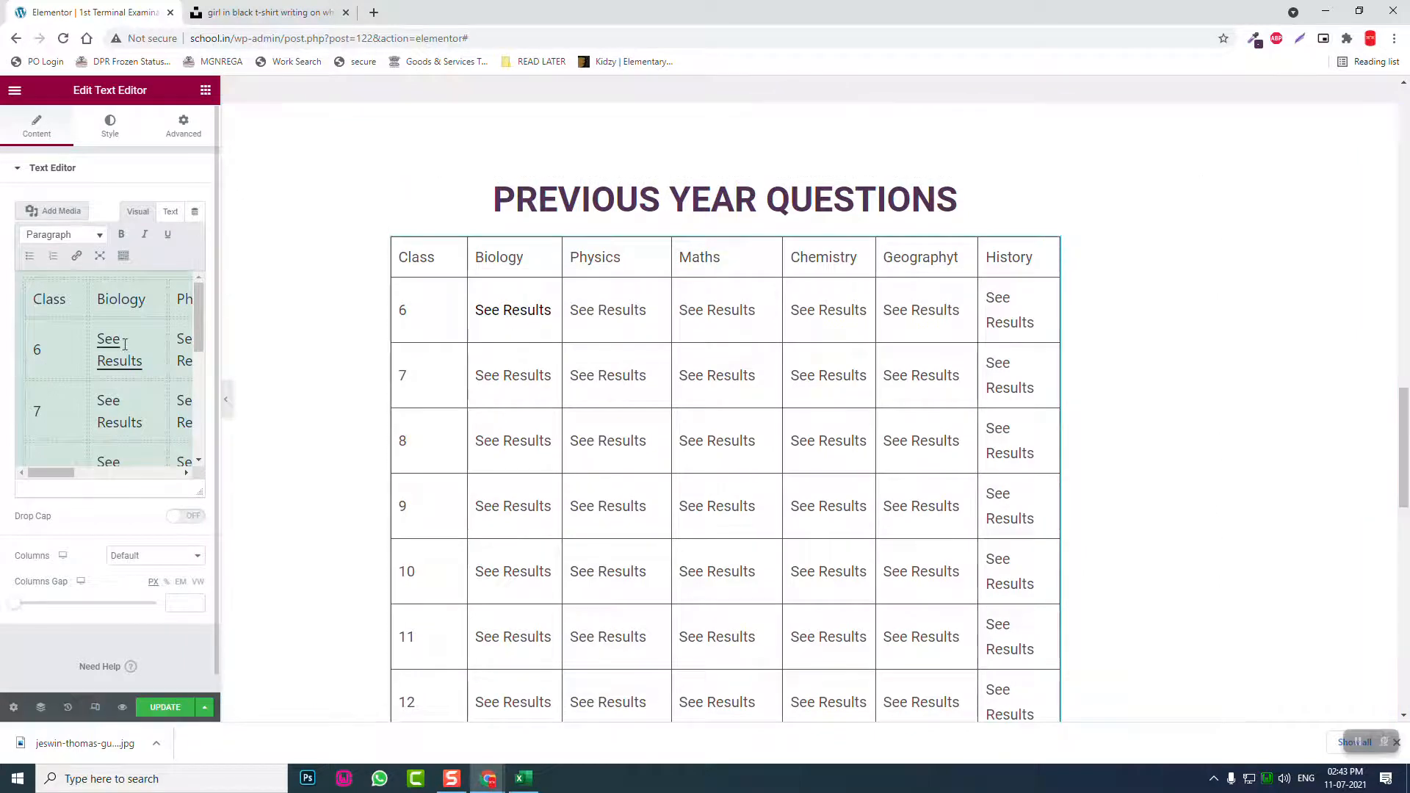
- Examine the class 6 Biology "See Results" link in the pasted table and review the page's sections
{"action": "left_click", "coordinate": [99, 256]}
{"action": "left_click_drag", "start_coordinate": [128, 193], "coordinate": [82, 169]}
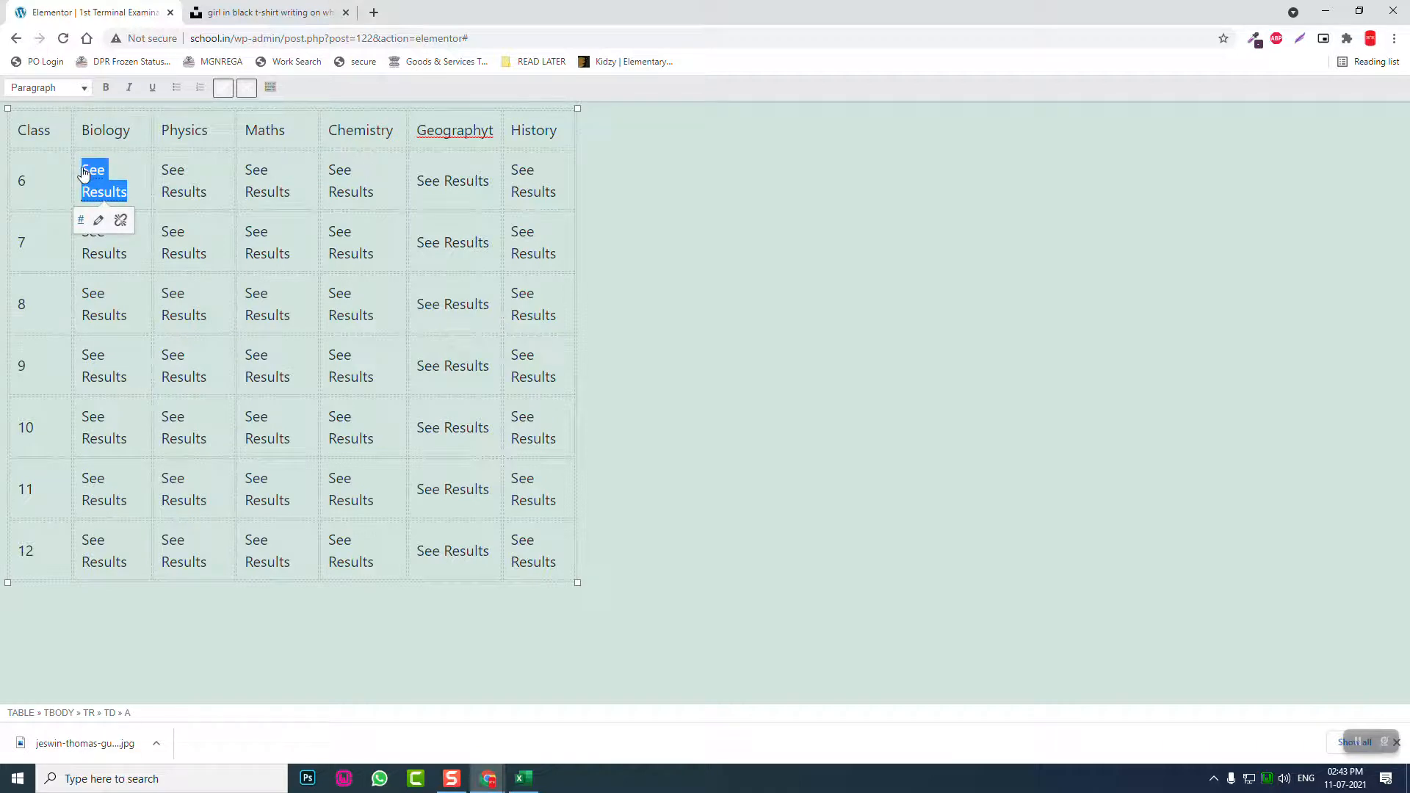
{"action": "left_click", "coordinate": [247, 88]}
{"action": "scroll", "coordinate": [600, 398], "scroll_direction": "down", "scroll_amount": 6}
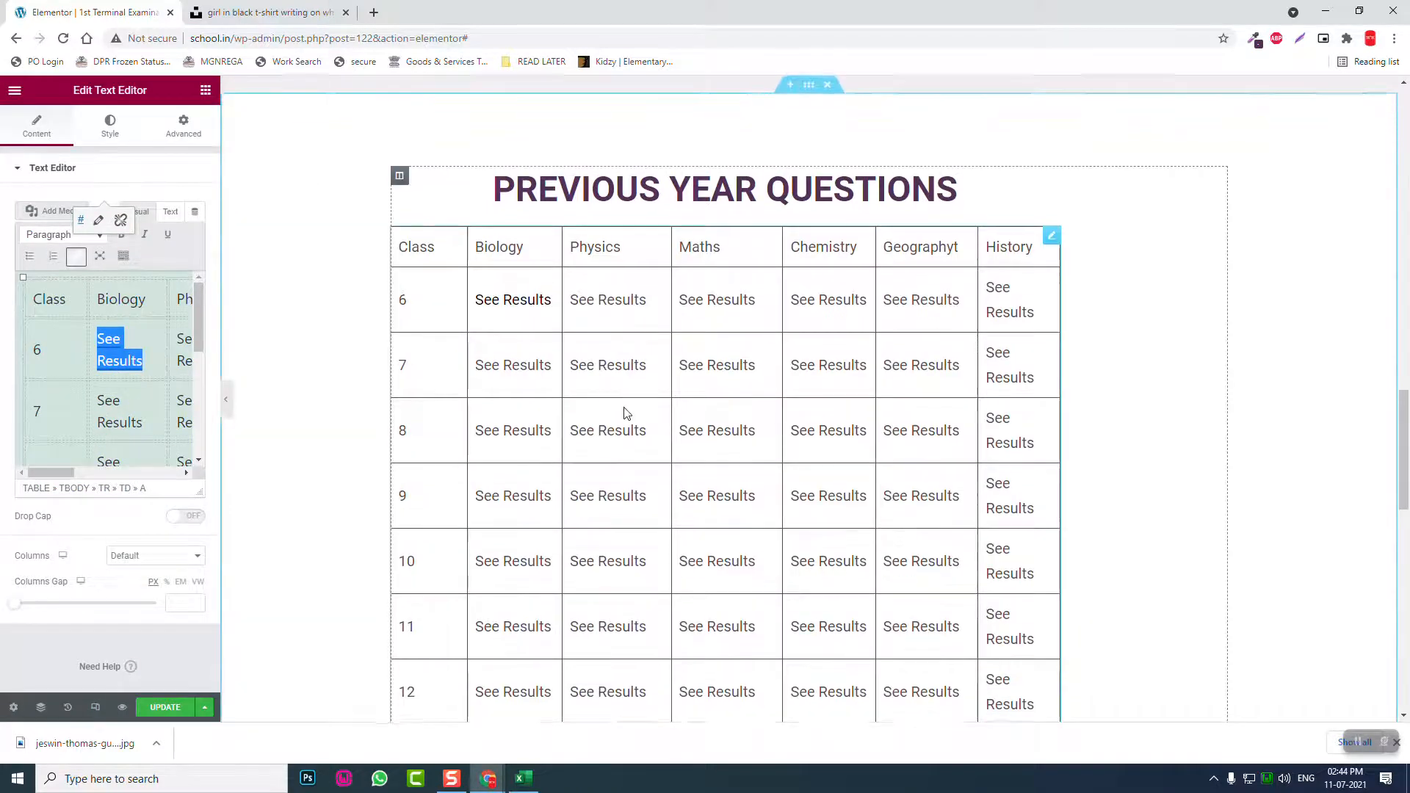
{"action": "scroll", "coordinate": [623, 409], "scroll_direction": "up", "scroll_amount": 5}
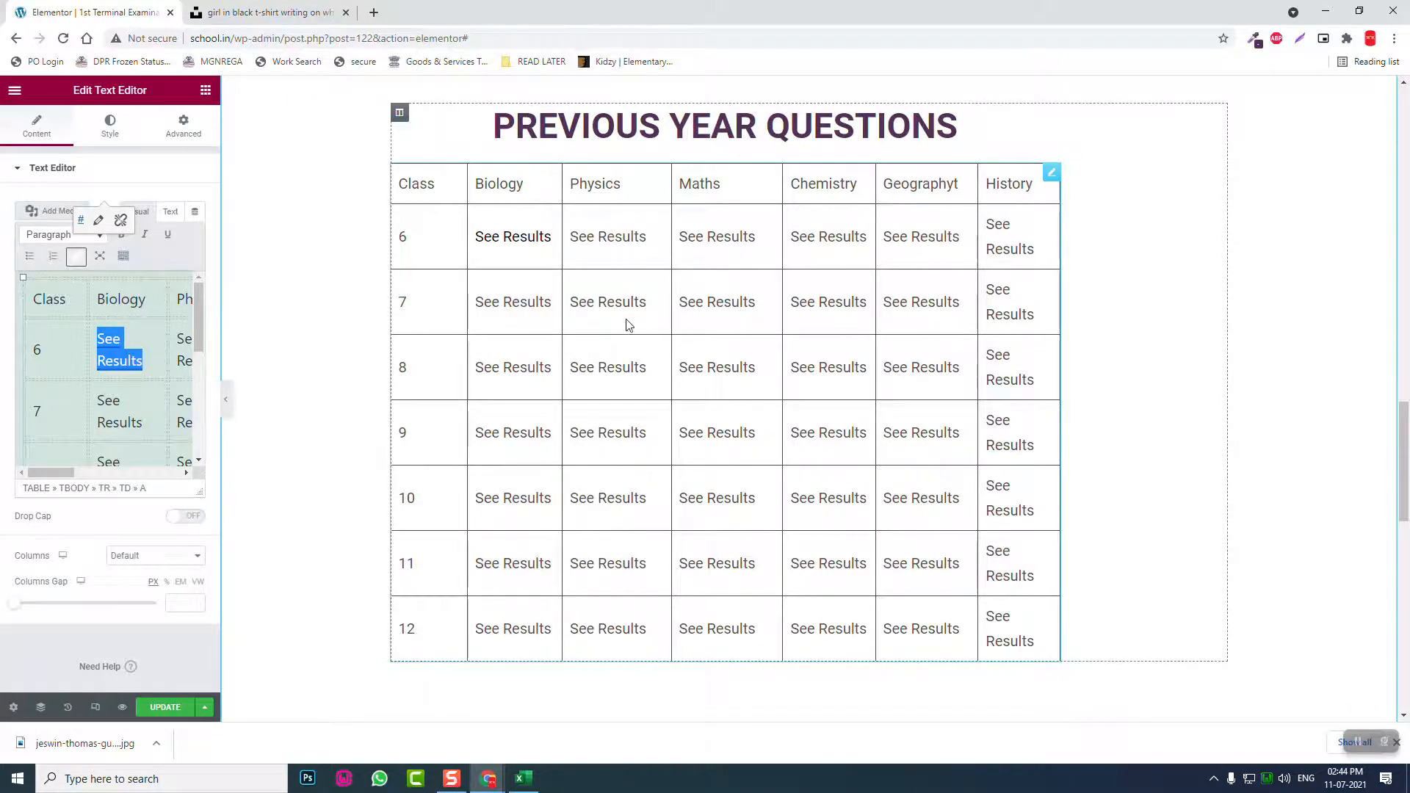
{"action": "scroll", "coordinate": [614, 317], "scroll_direction": "down", "scroll_amount": 4}
{"action": "scroll", "coordinate": [614, 320], "scroll_direction": "up", "scroll_amount": 6}
{"action": "scroll", "coordinate": [615, 323], "scroll_direction": "up", "scroll_amount": 15}
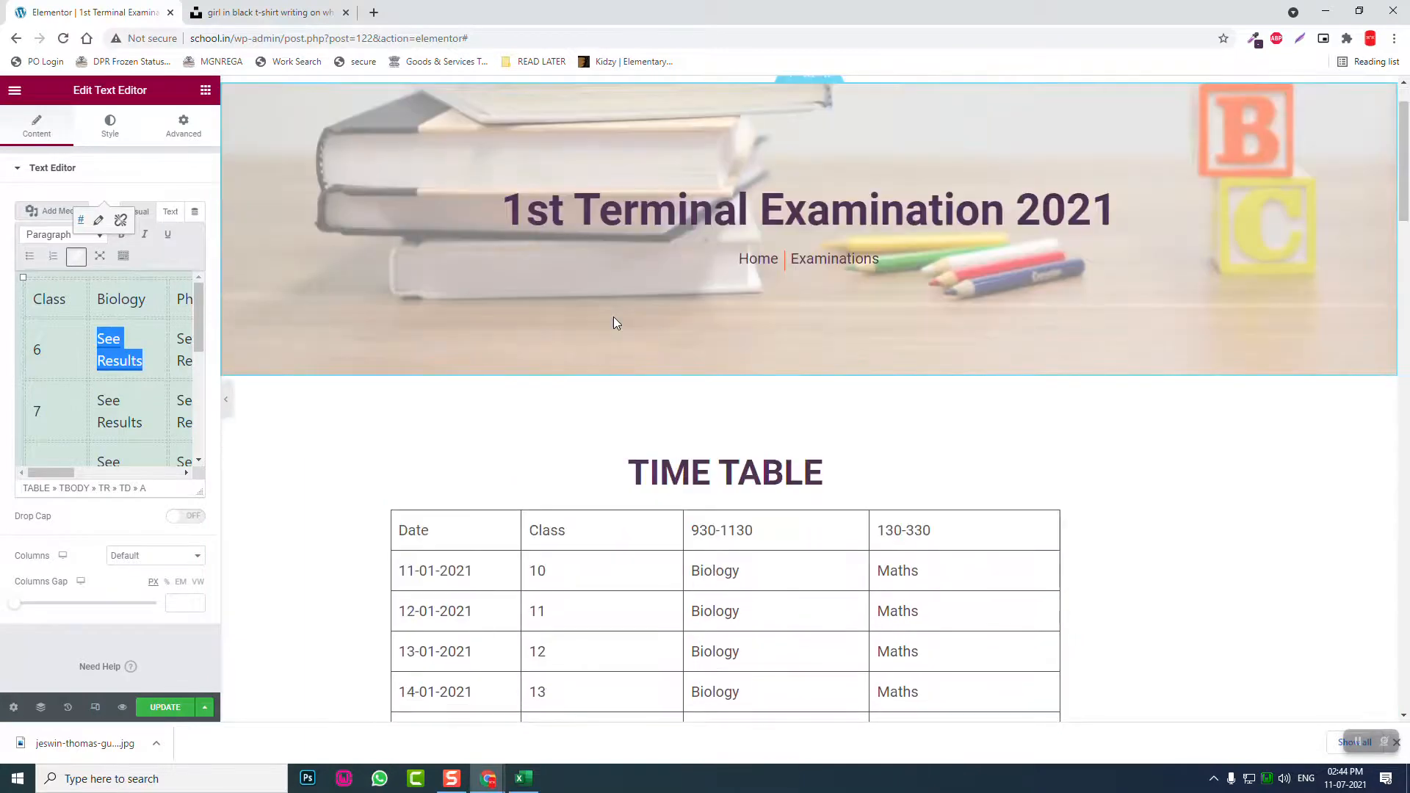
- Change the SEE TEACHERS heading to "Our Classes"
{"action": "scroll", "coordinate": [616, 324], "scroll_direction": "down", "scroll_amount": 12}
{"action": "scroll", "coordinate": [726, 380], "scroll_direction": "down", "scroll_amount": 3}
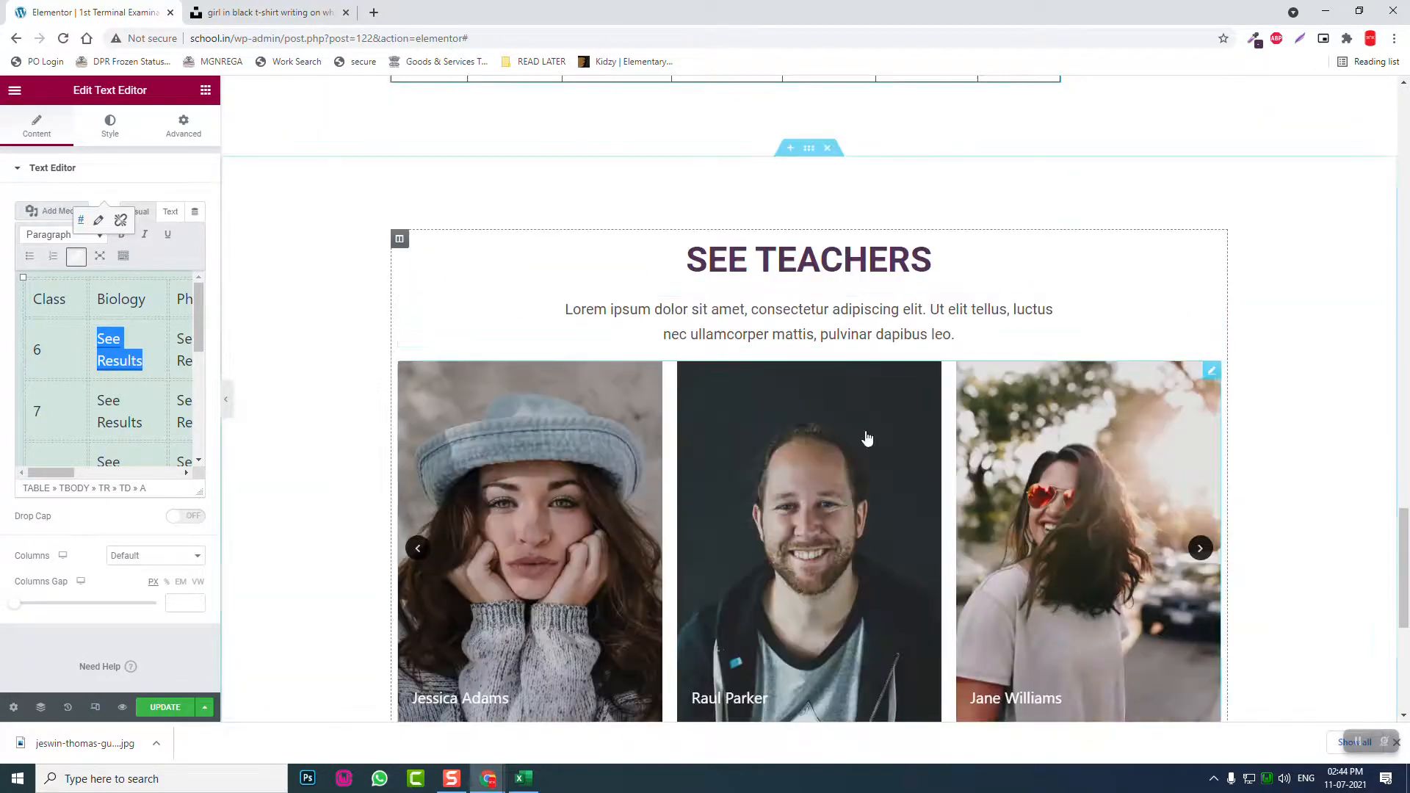
{"action": "left_click", "coordinate": [525, 273]}
{"action": "left_click_drag", "start_coordinate": [122, 221], "coordinate": [9, 219]}
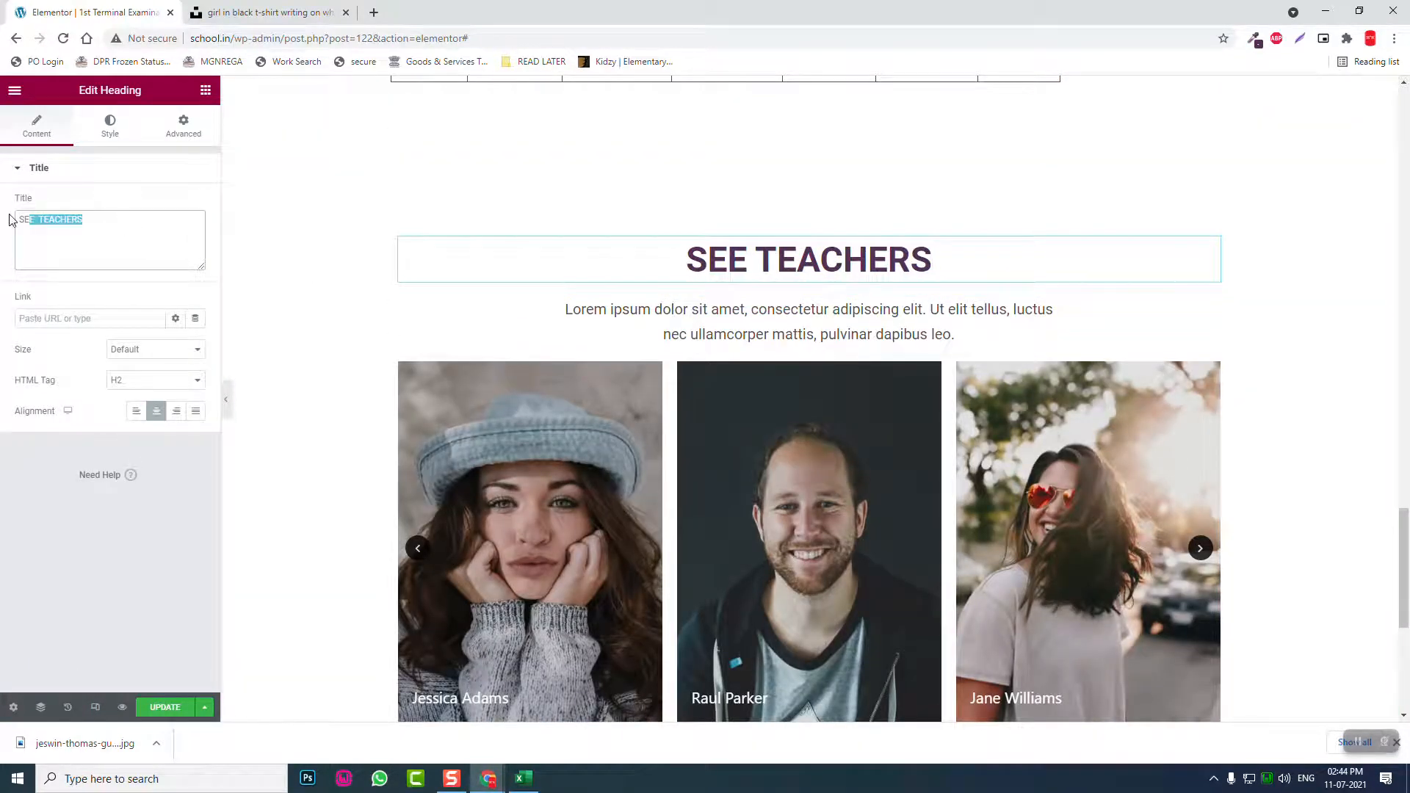
{"action": "key", "text": "BackSpace"}
{"action": "key", "text": "BackSpace"}
{"action": "key", "text": "BackSpace"}
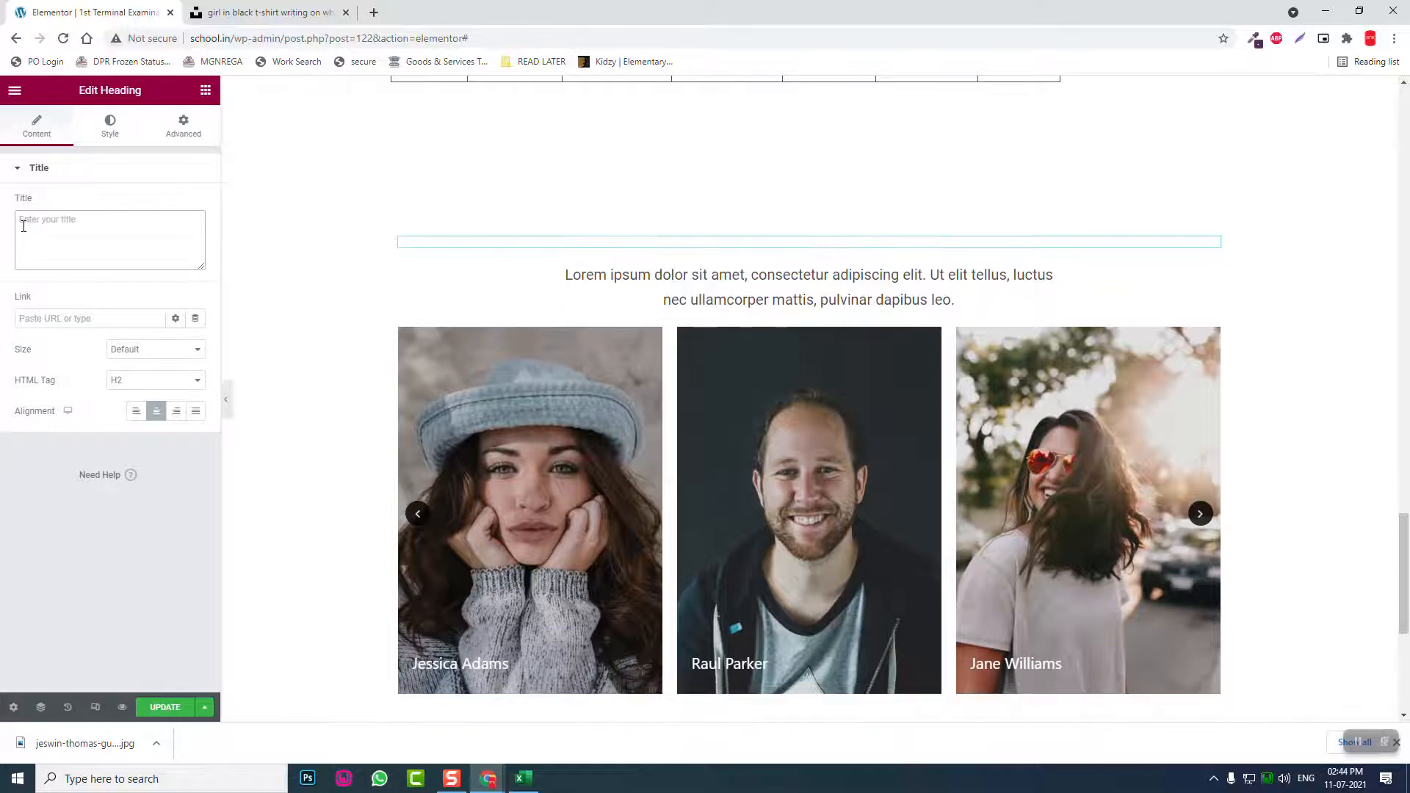
{"action": "type", "text": "our cla"}
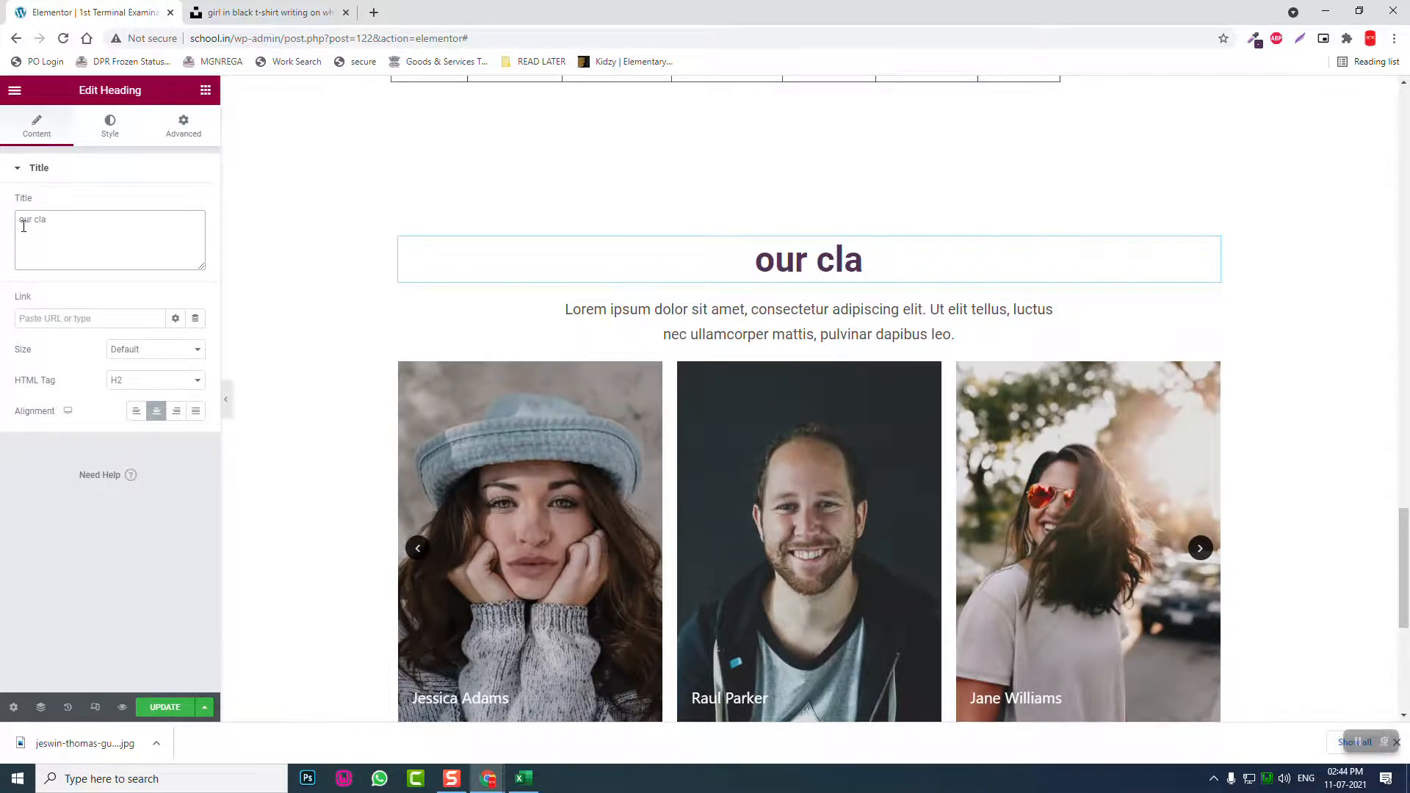
{"action": "key", "text": "BackSpace"}
{"action": "key", "text": "BackSpace"}
{"action": "key", "text": "BackSpace"}
{"action": "key", "text": "BackSpace"}
{"action": "key", "text": "BackSpace"}
{"action": "key", "text": "BackSpace"}
{"action": "type", "text": "UR"}
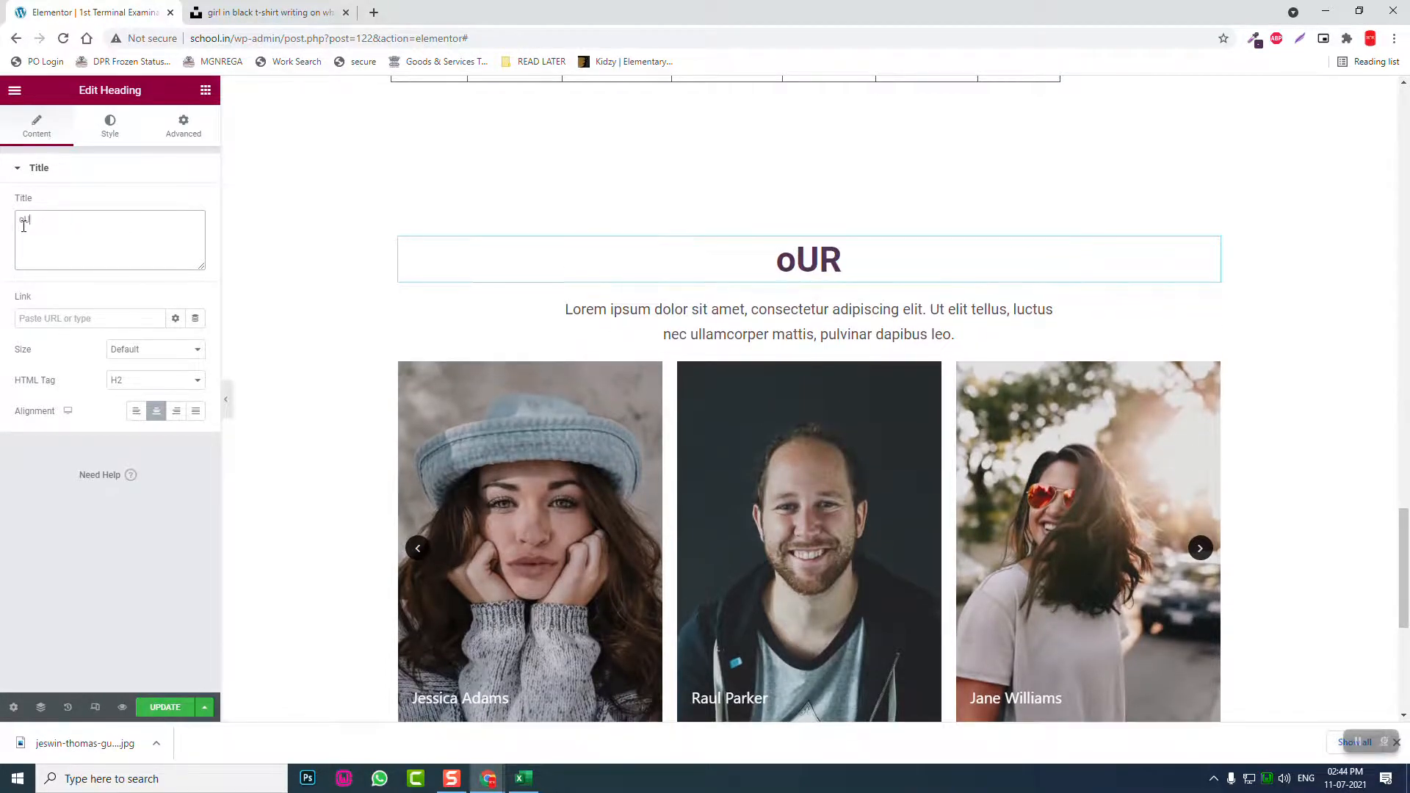
{"action": "key", "text": "BackSpace"}
{"action": "key", "text": "BackSpace"}
{"action": "key", "text": "BackSpace"}
{"action": "type", "text": "o"}
{"action": "key", "text": "BackSpace"}
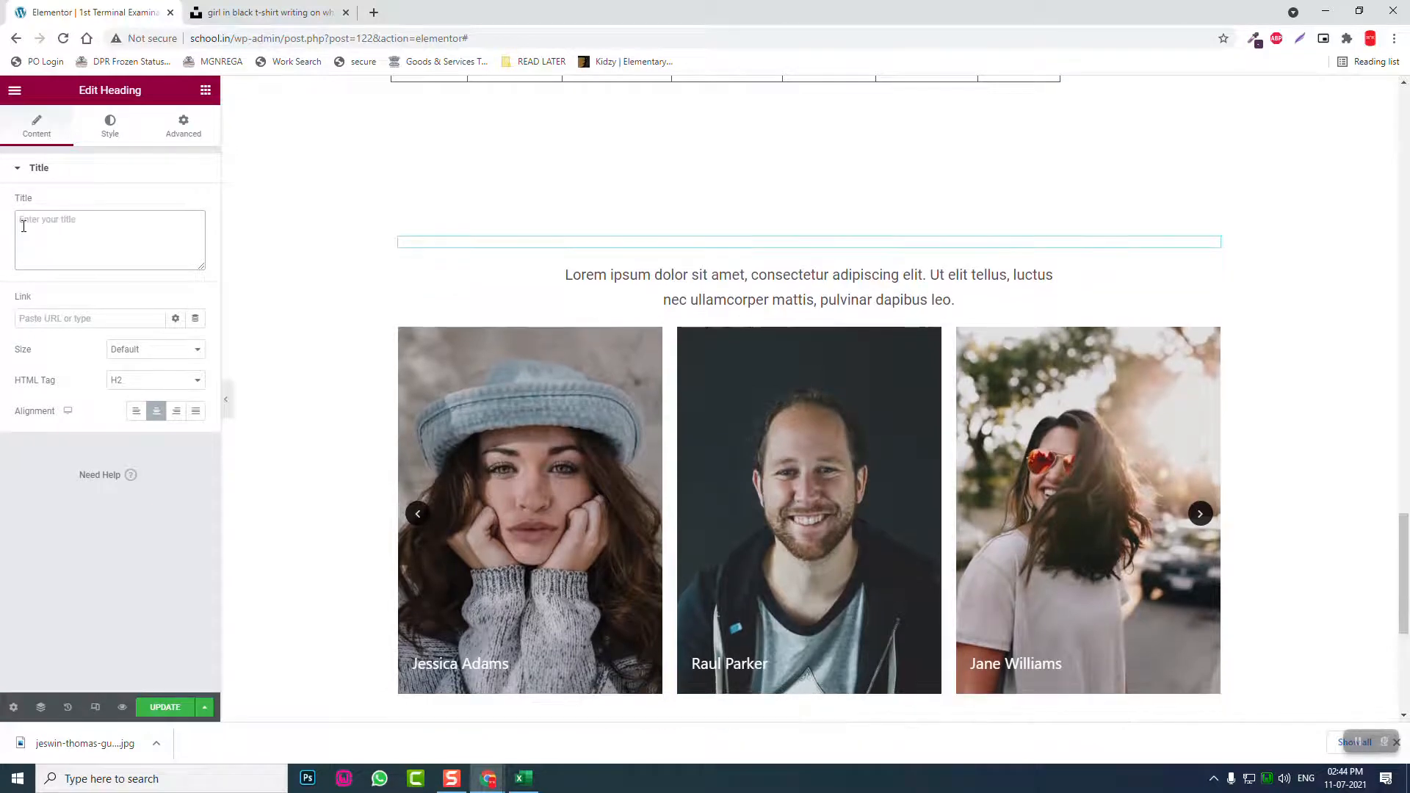
{"action": "type", "text": "Our Clas"}
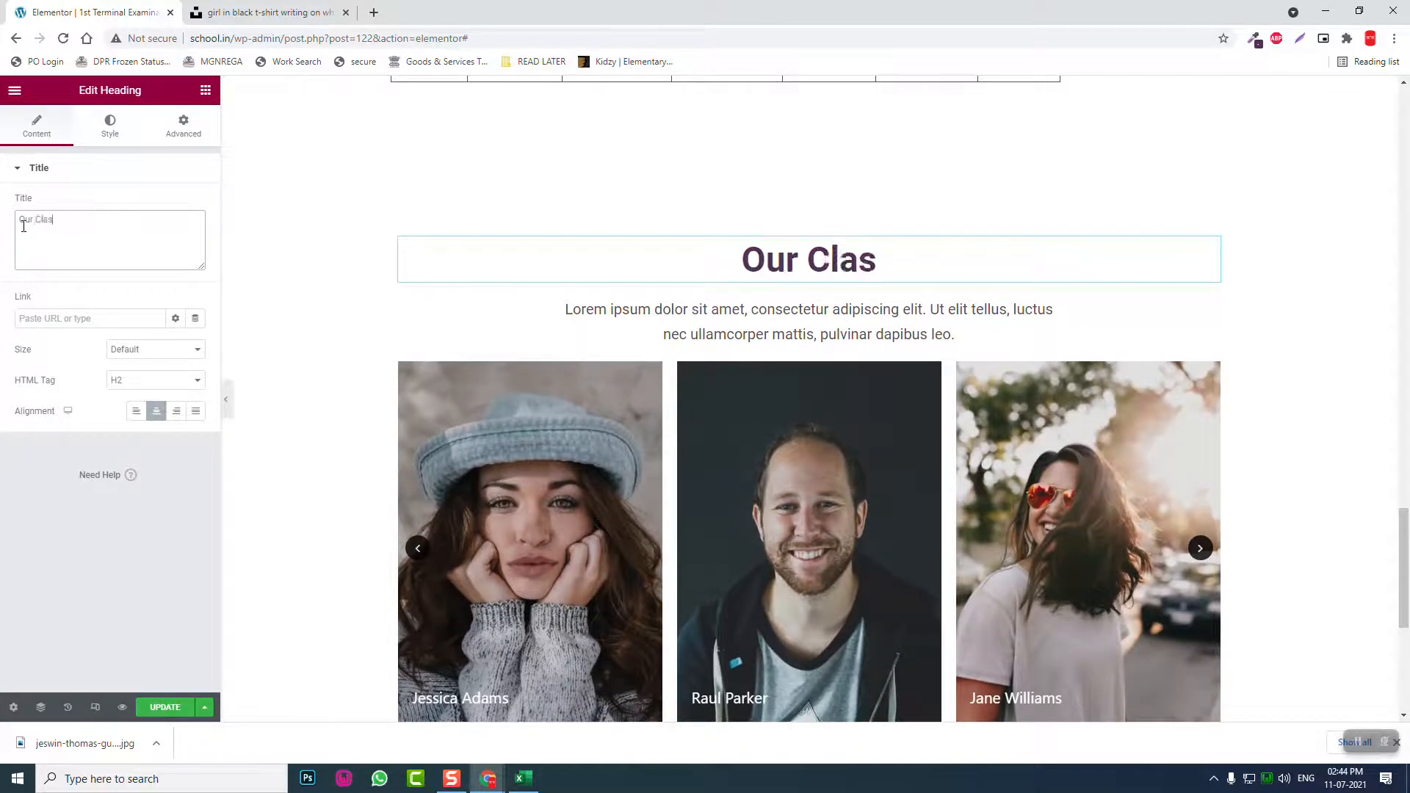
{"action": "type", "text": "ses"}
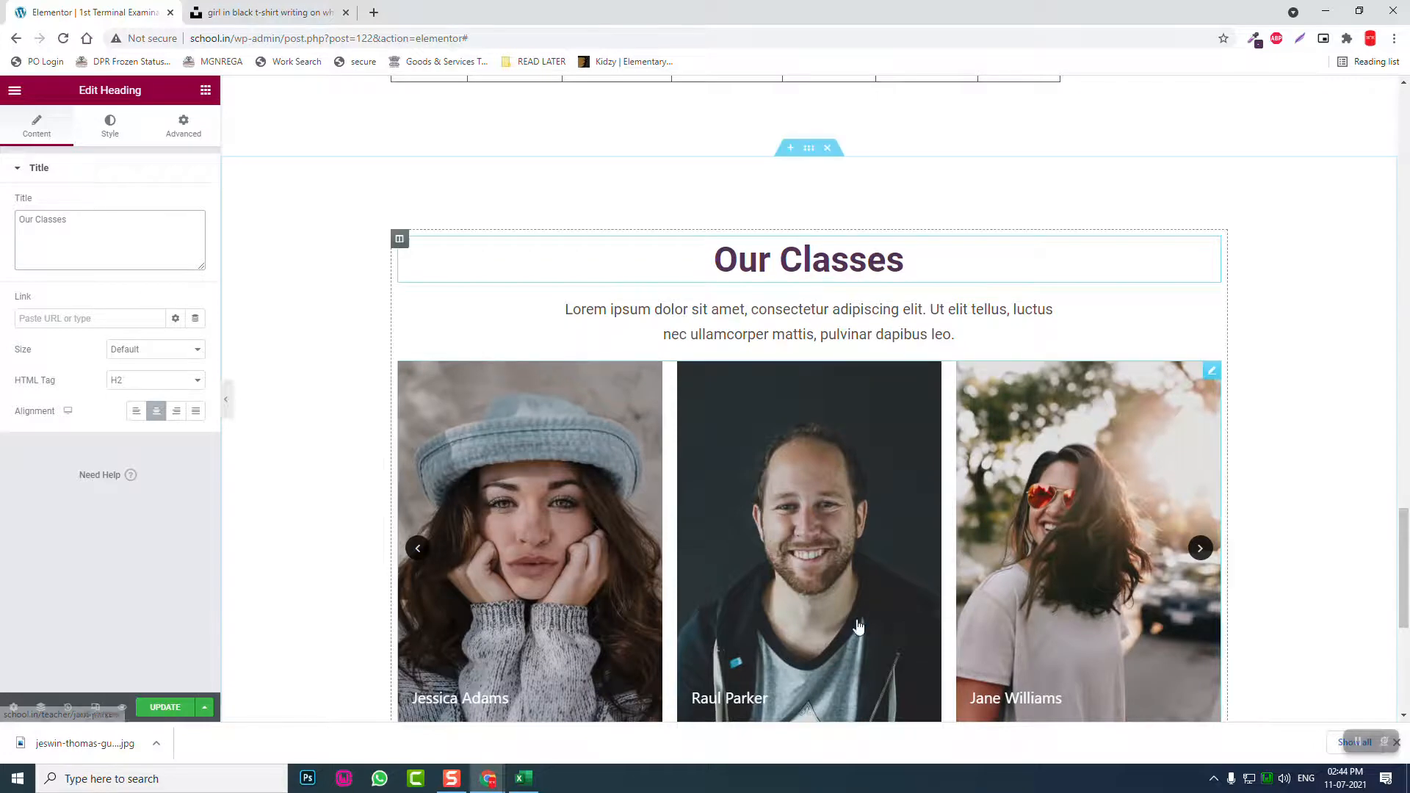
- Switch the post type of the slider under "Our Classes" from Teachers to Classes and update the page
{"action": "scroll", "coordinate": [1197, 419], "scroll_direction": "down", "scroll_amount": 2}
{"action": "left_click", "coordinate": [1212, 224]}
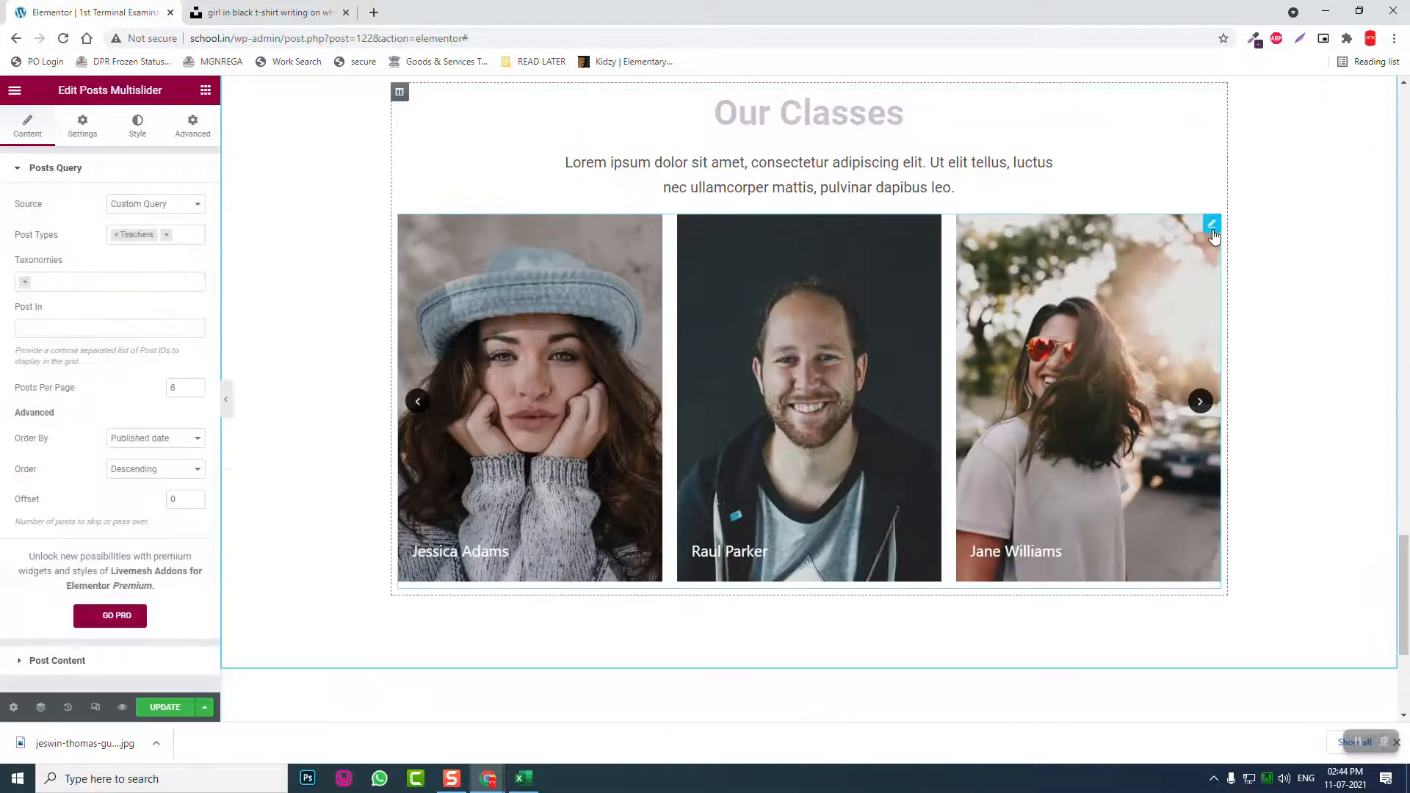
{"action": "left_click", "coordinate": [115, 234]}
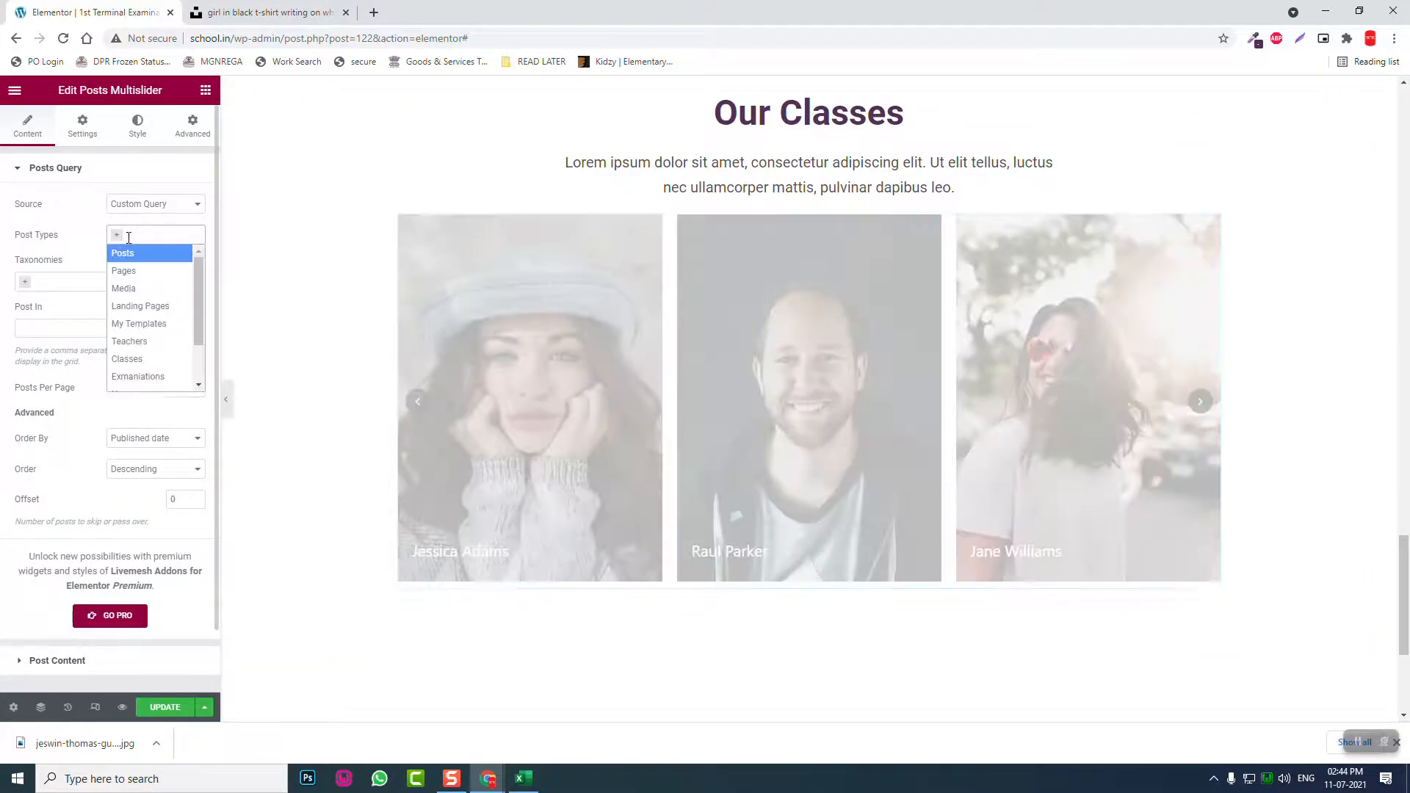
{"action": "left_click", "coordinate": [155, 360]}
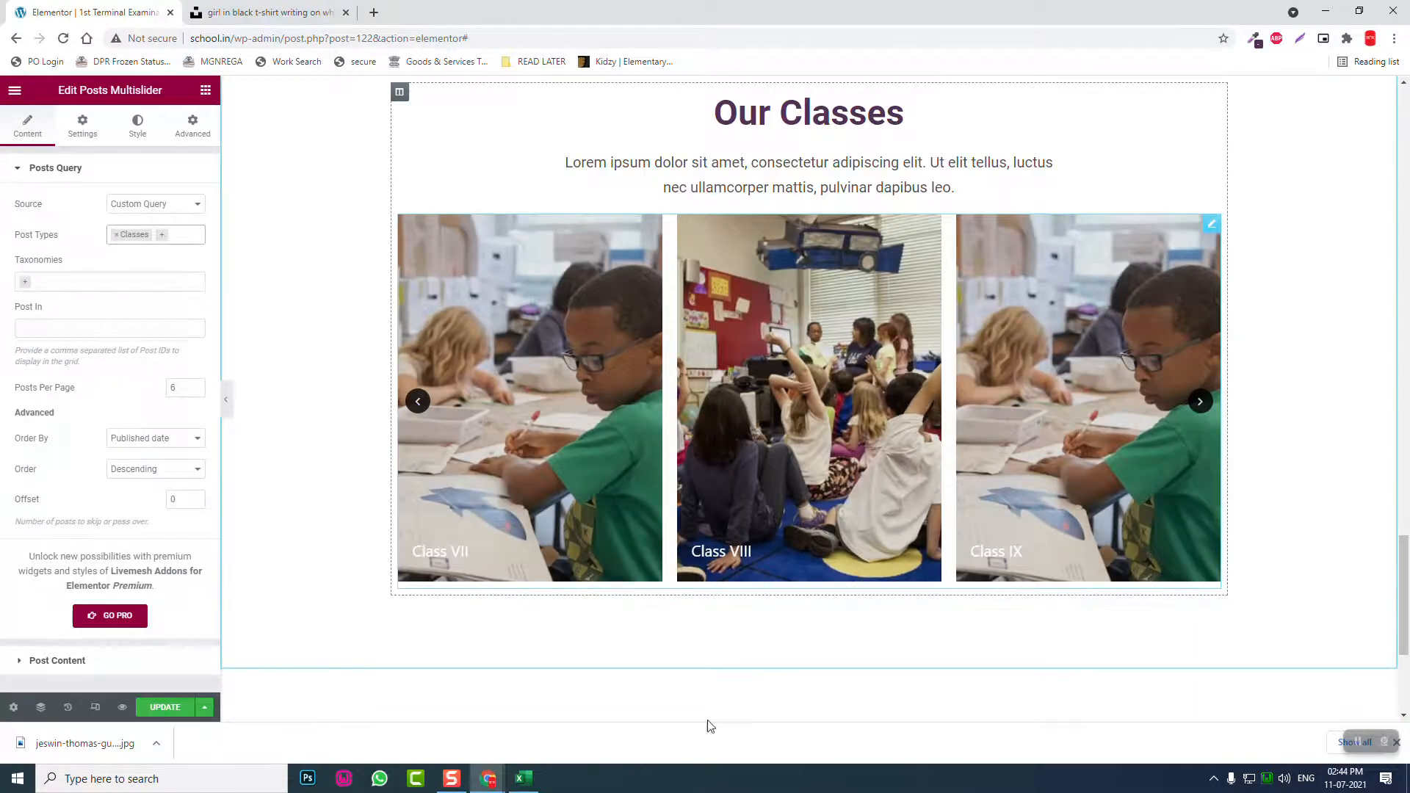
{"action": "left_click", "coordinate": [176, 710]}
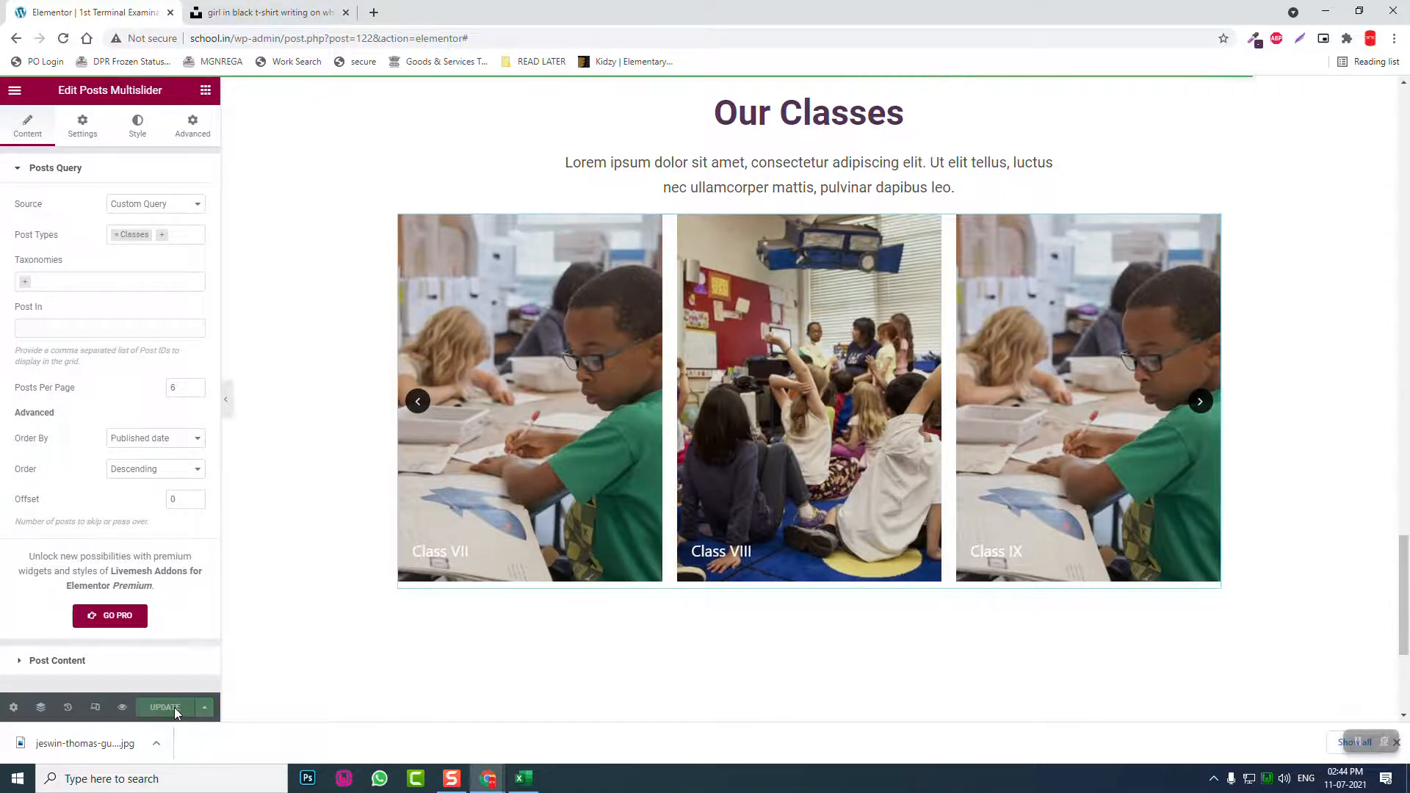
- Center-align the text of the table in the PREVIOUS YEAR QUESTIONS section
{"action": "scroll", "coordinate": [458, 451], "scroll_direction": "up", "scroll_amount": 12}
{"action": "scroll", "coordinate": [482, 454], "scroll_direction": "up", "scroll_amount": 2}
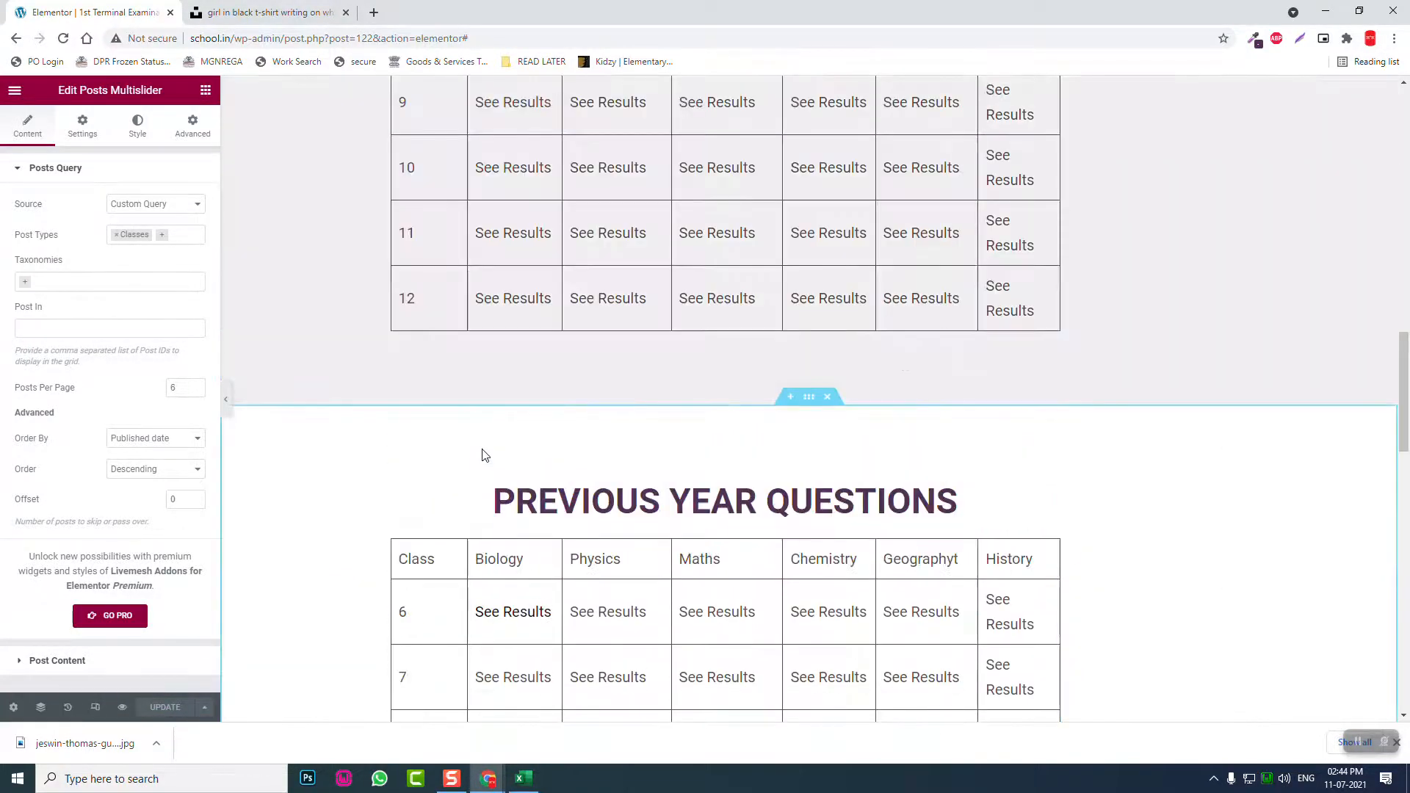
{"action": "scroll", "coordinate": [483, 455], "scroll_direction": "down", "scroll_amount": 3}
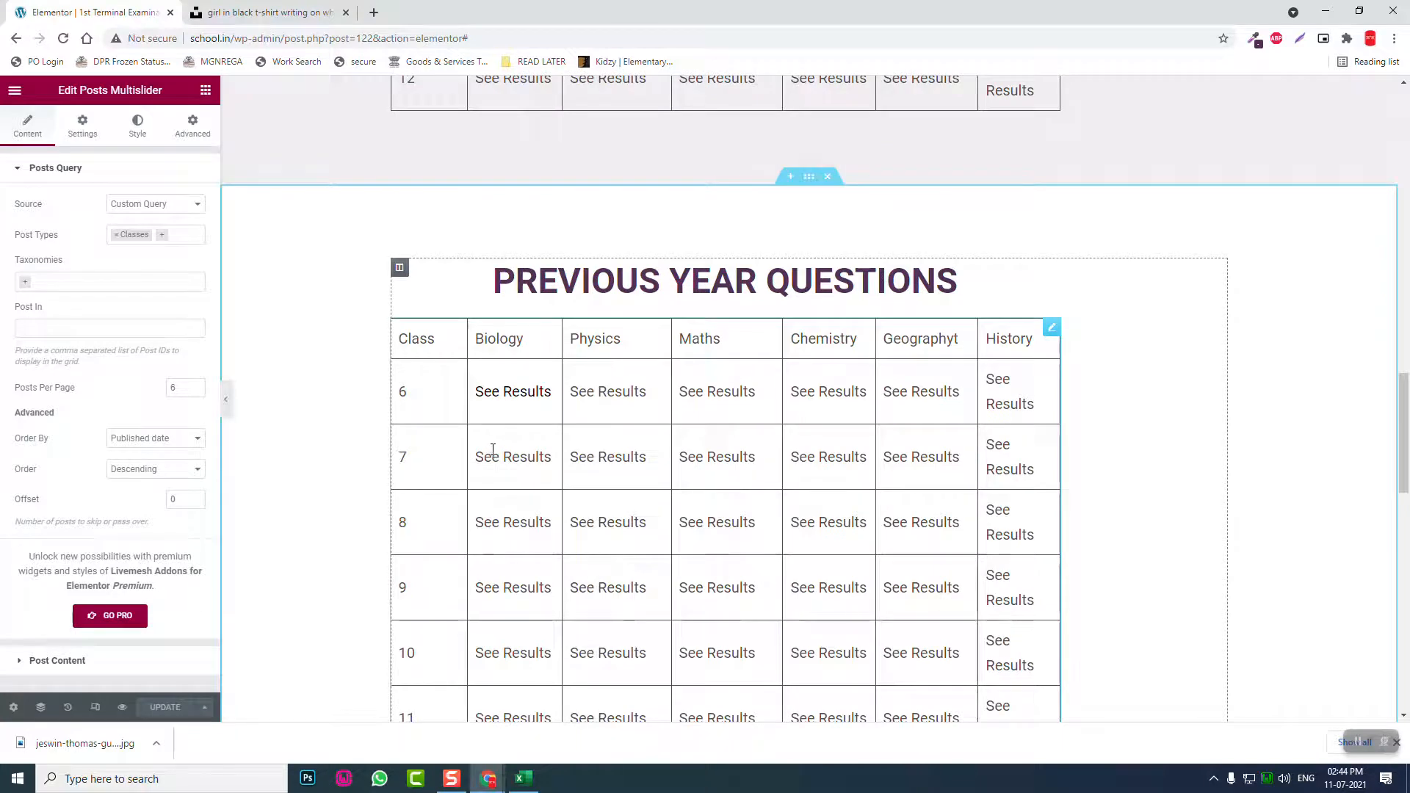
{"action": "scroll", "coordinate": [518, 453], "scroll_direction": "up", "scroll_amount": 3}
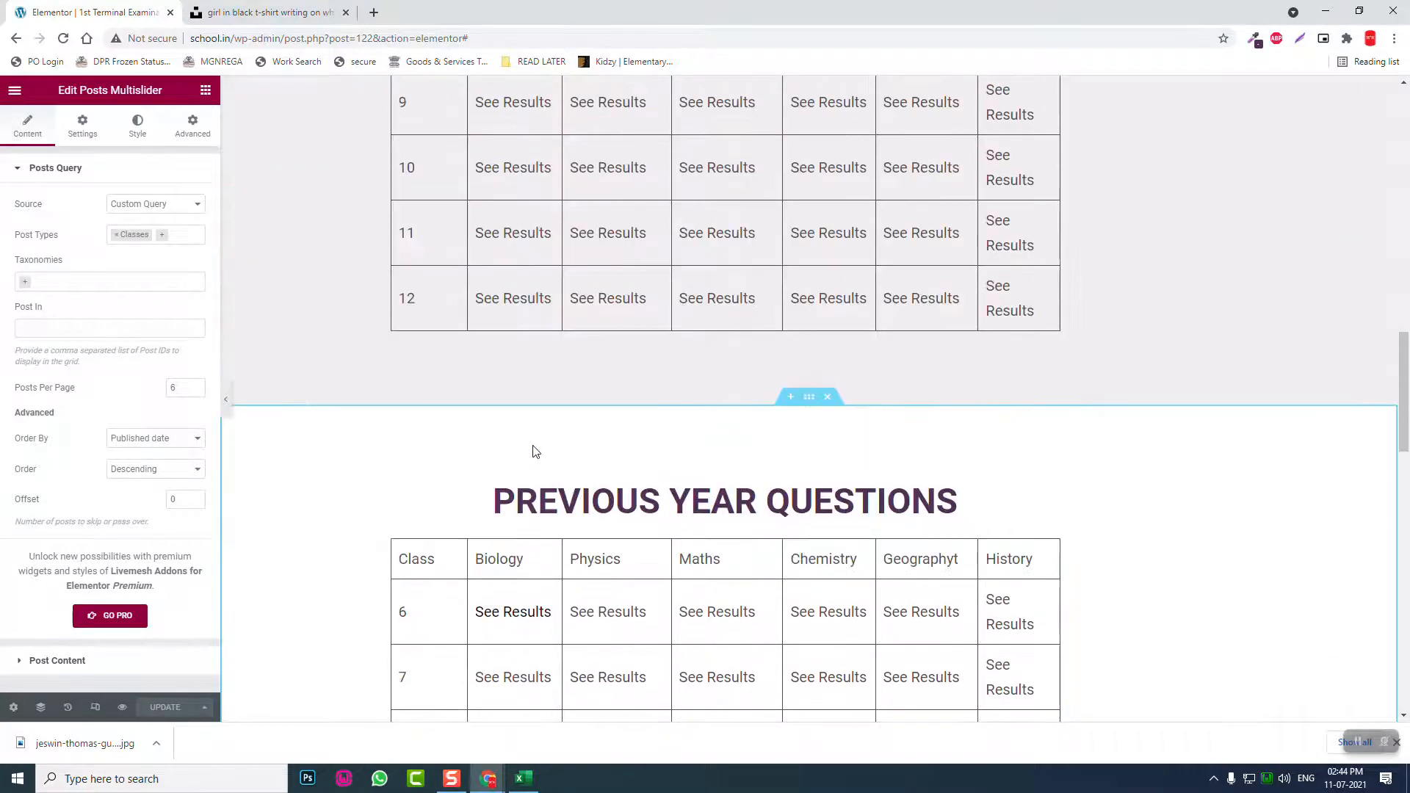
{"action": "scroll", "coordinate": [534, 451], "scroll_direction": "down", "scroll_amount": 1}
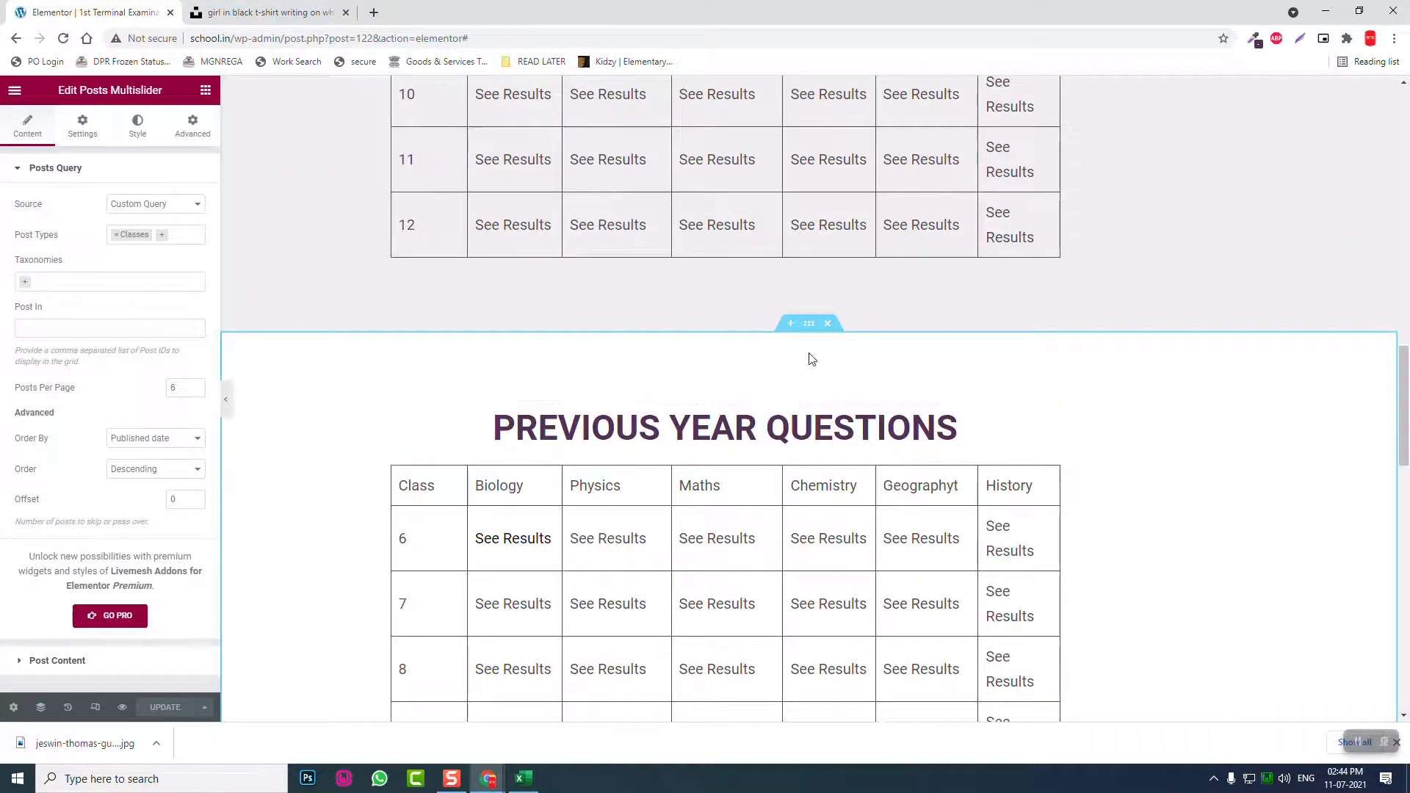
{"action": "left_click", "coordinate": [809, 325]}
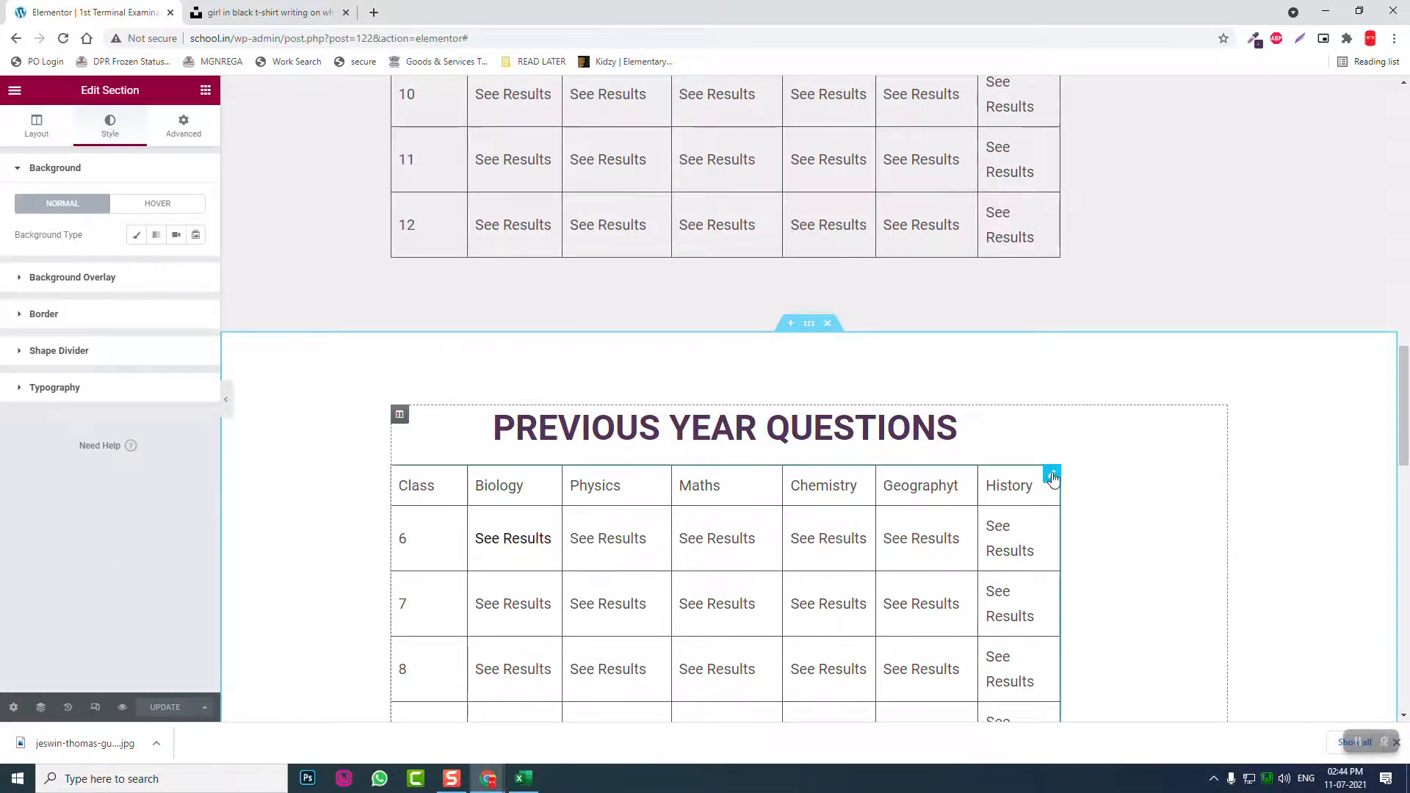
{"action": "left_click", "coordinate": [1053, 474]}
{"action": "left_click", "coordinate": [110, 126]}
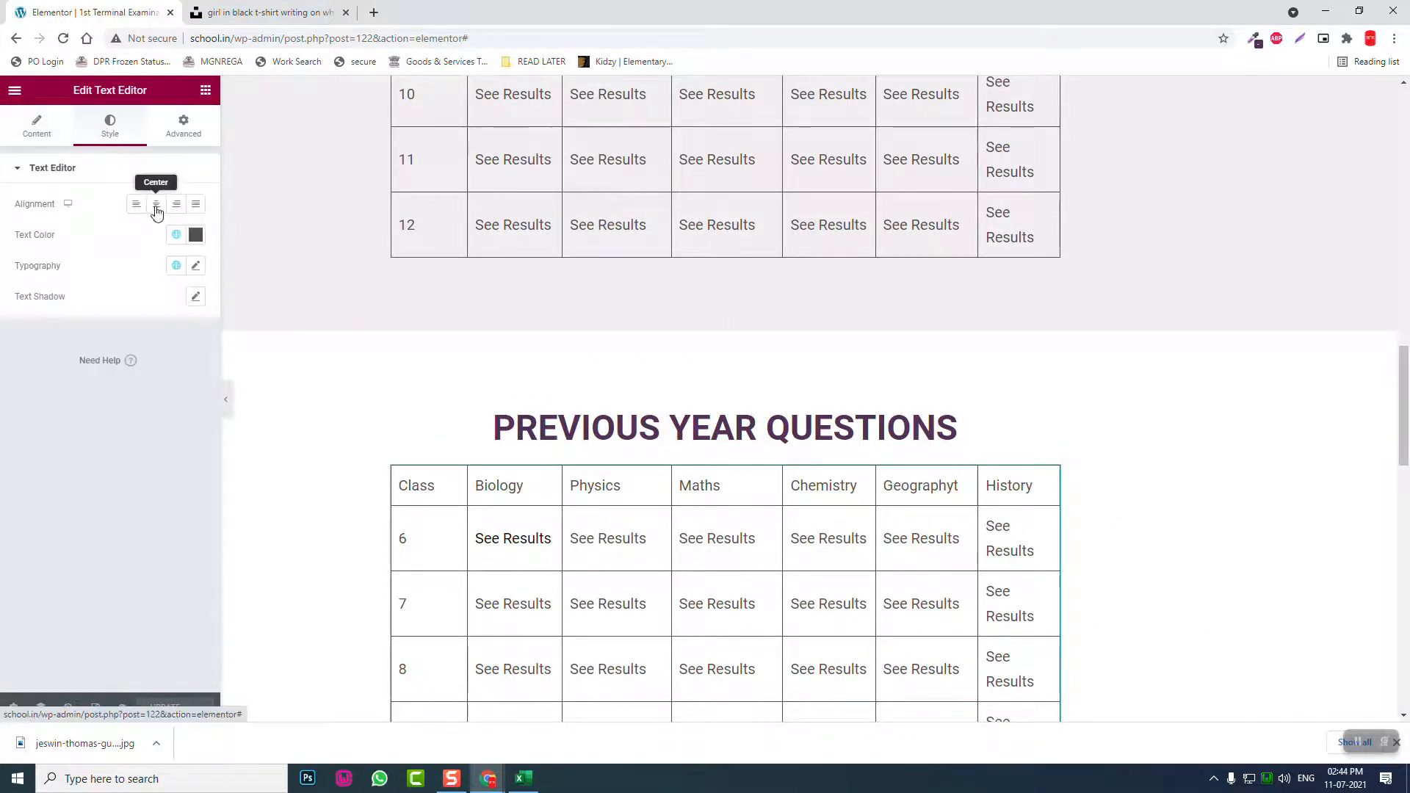
{"action": "left_click", "coordinate": [156, 205]}
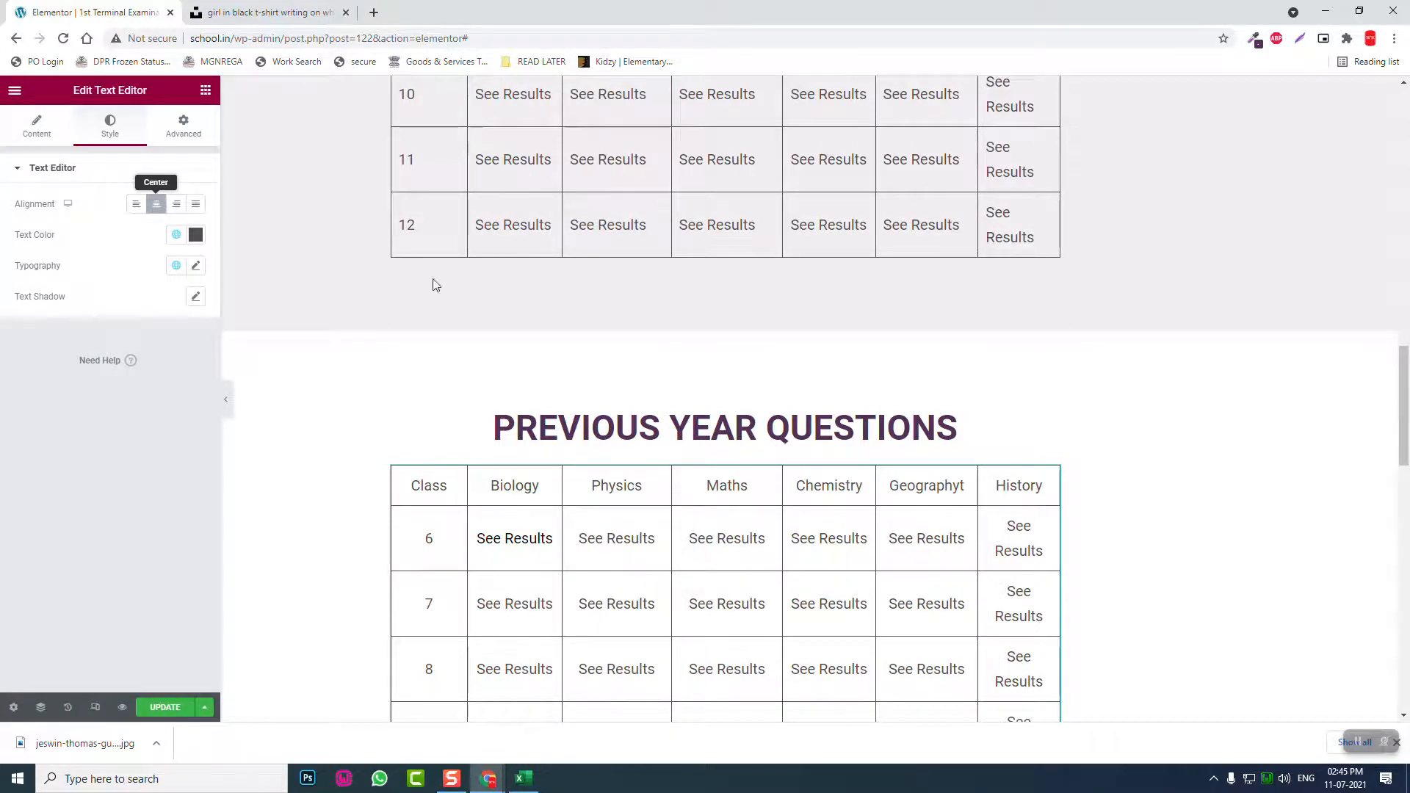
- Center-align the text of the table in the RESULTS section and update the page
{"action": "scroll", "coordinate": [792, 385], "scroll_direction": "up", "scroll_amount": 4}
{"action": "scroll", "coordinate": [742, 282], "scroll_direction": "up", "scroll_amount": 3}
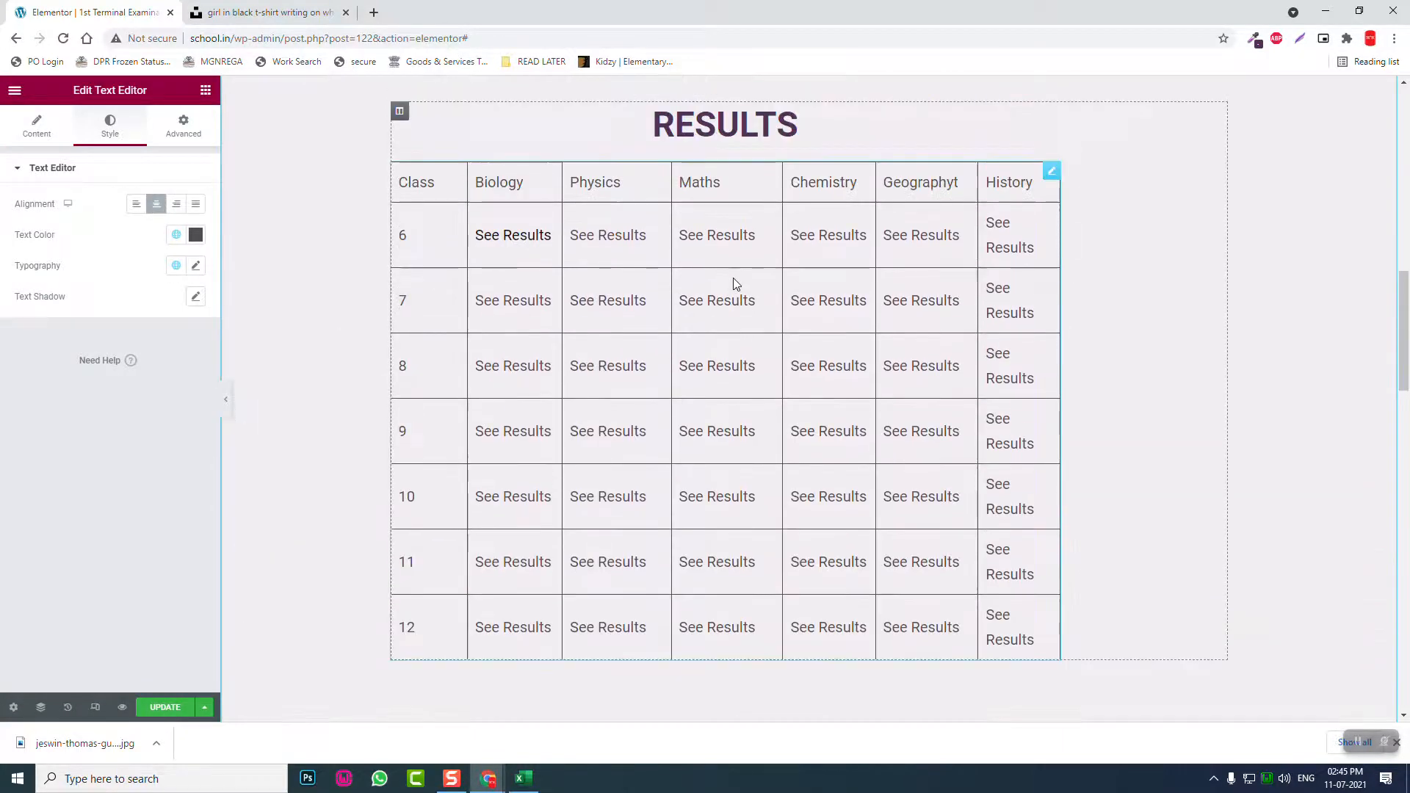
{"action": "left_click", "coordinate": [911, 286]}
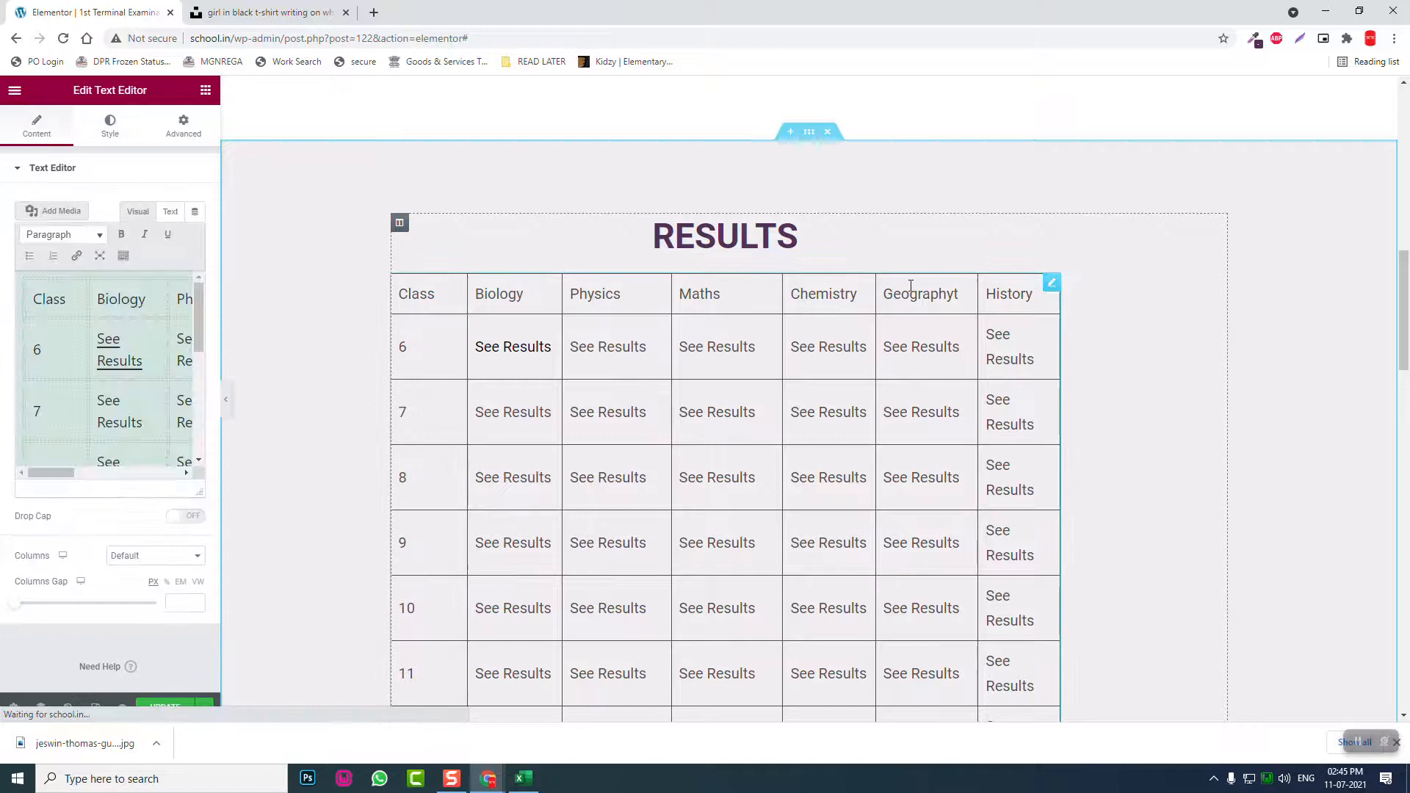
{"action": "left_click", "coordinate": [110, 126]}
{"action": "left_click", "coordinate": [156, 205]}
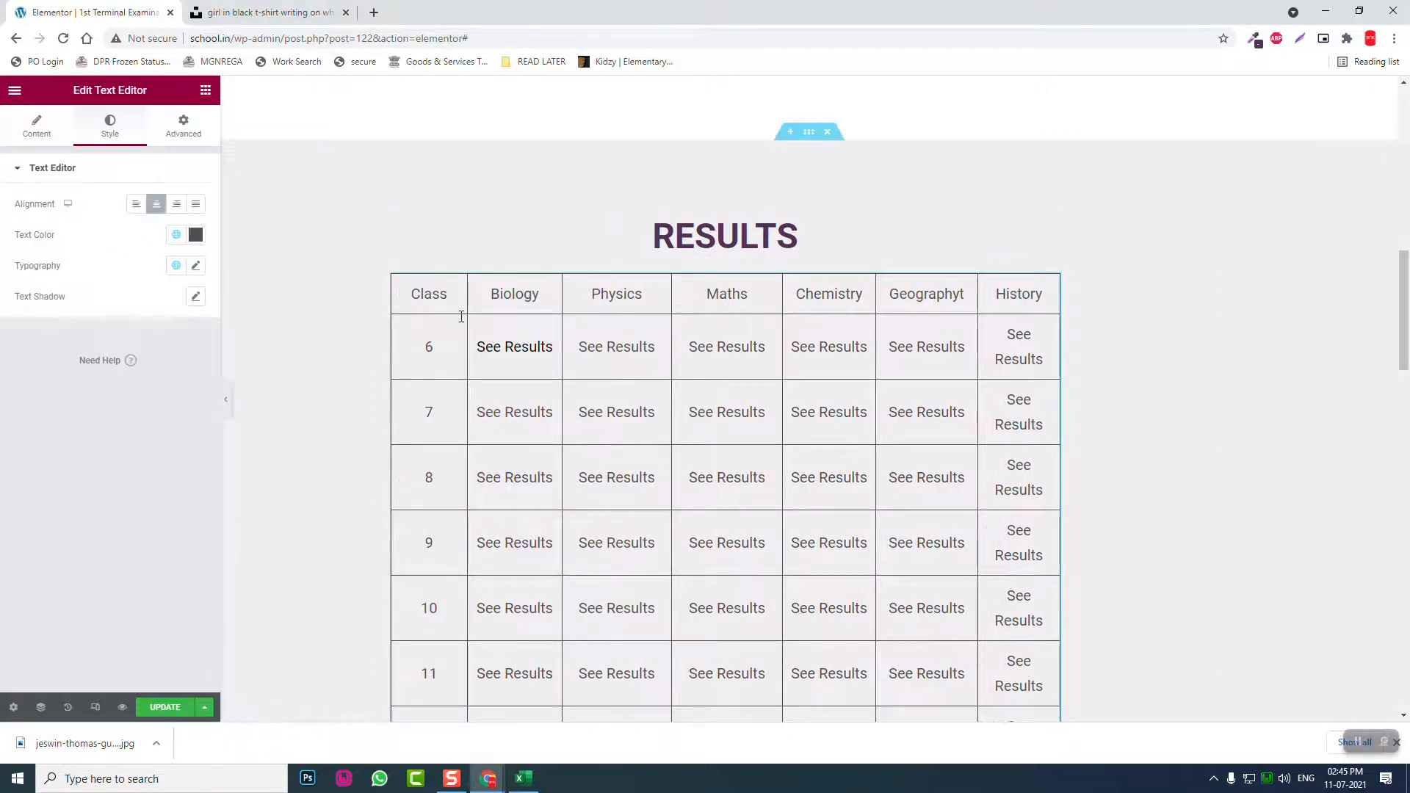
{"action": "scroll", "coordinate": [287, 184], "scroll_direction": "down", "scroll_amount": 1}
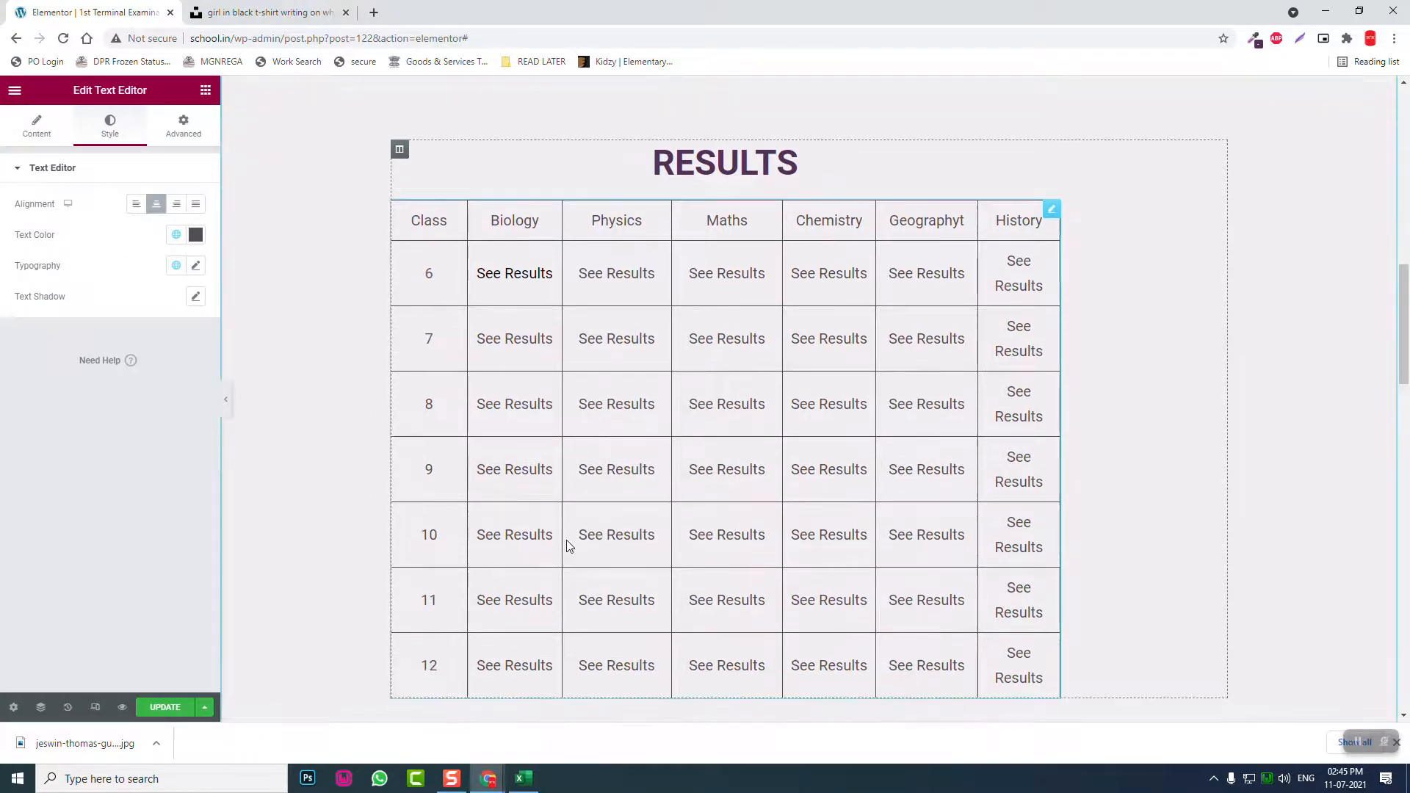
{"action": "left_click", "coordinate": [259, 12]}
{"action": "left_click", "coordinate": [95, 12]}
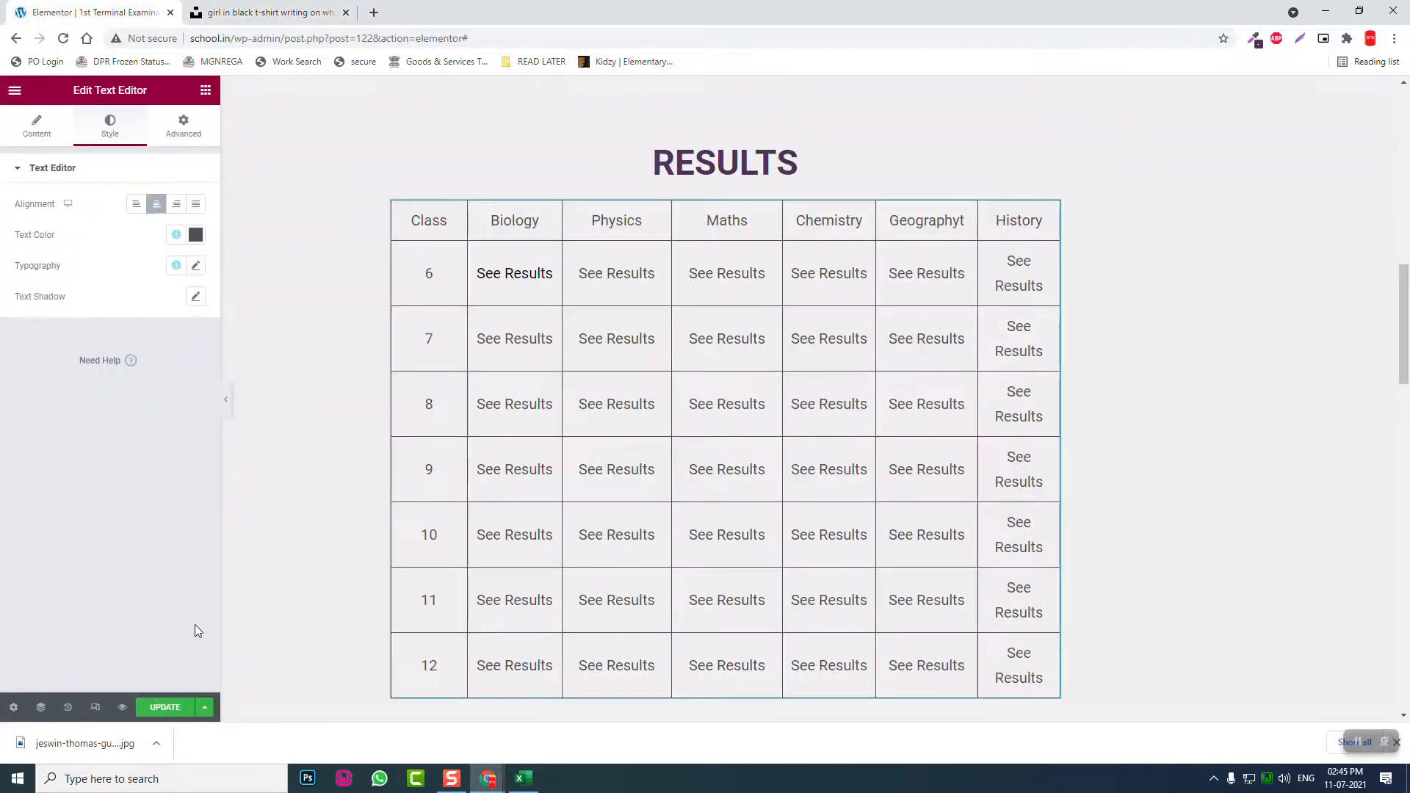
{"action": "left_click", "coordinate": [177, 707]}
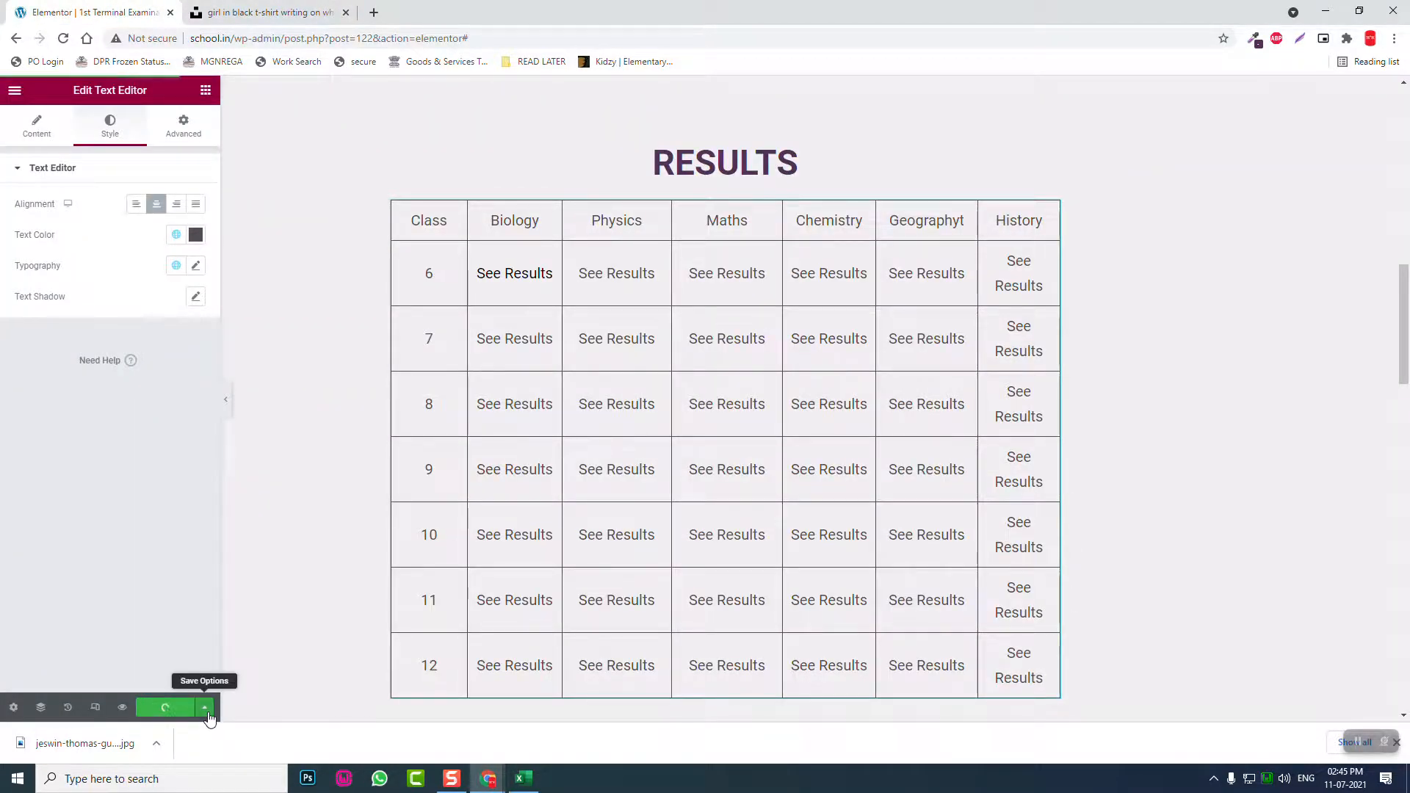
{"action": "scroll", "coordinate": [615, 518], "scroll_direction": "up", "scroll_amount": 5}
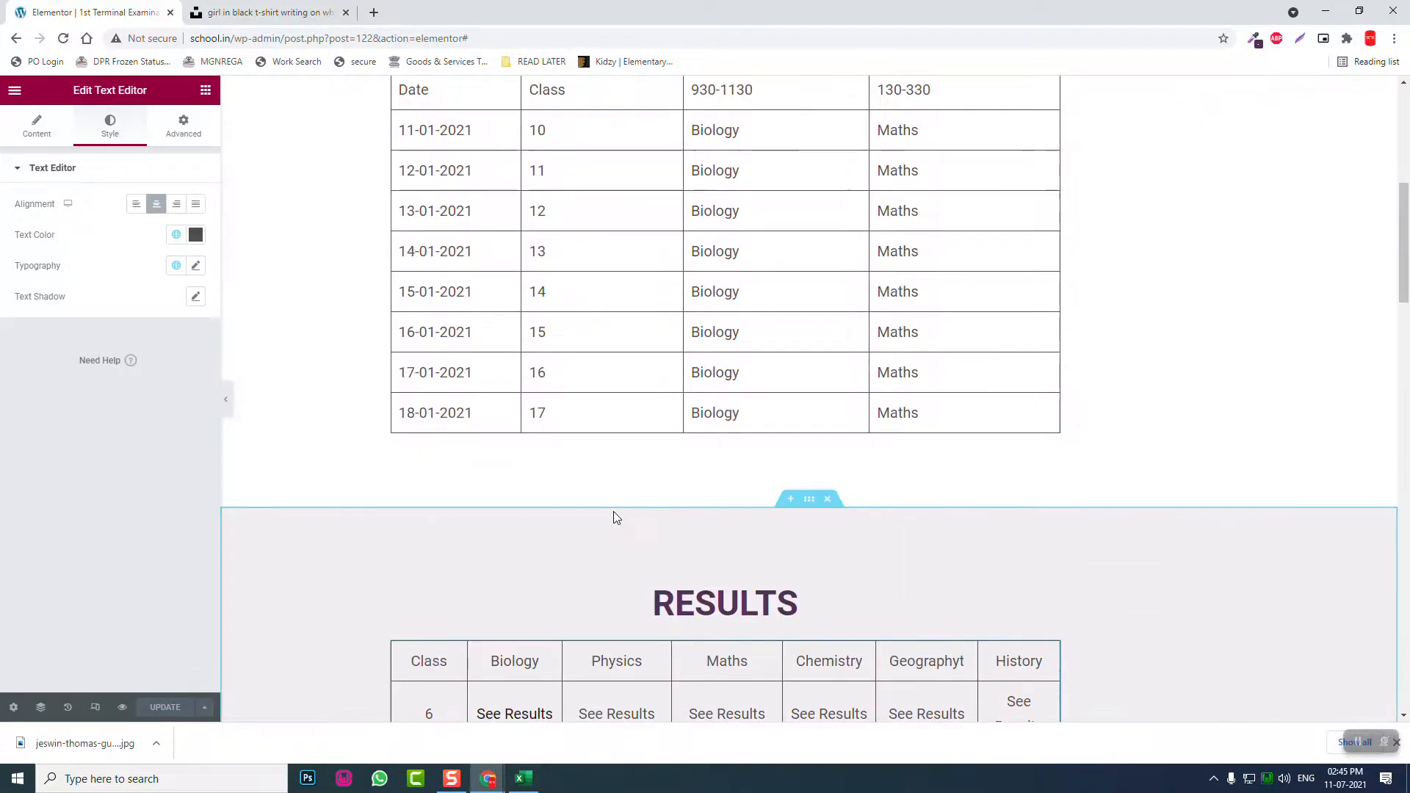
- Review the whole examination page from the title banner through the TIME TABLE, RESULTS and PREVIOUS YEAR QUESTIONS tables to the Our Classes slider
{"action": "scroll", "coordinate": [616, 518], "scroll_direction": "up", "scroll_amount": 7}
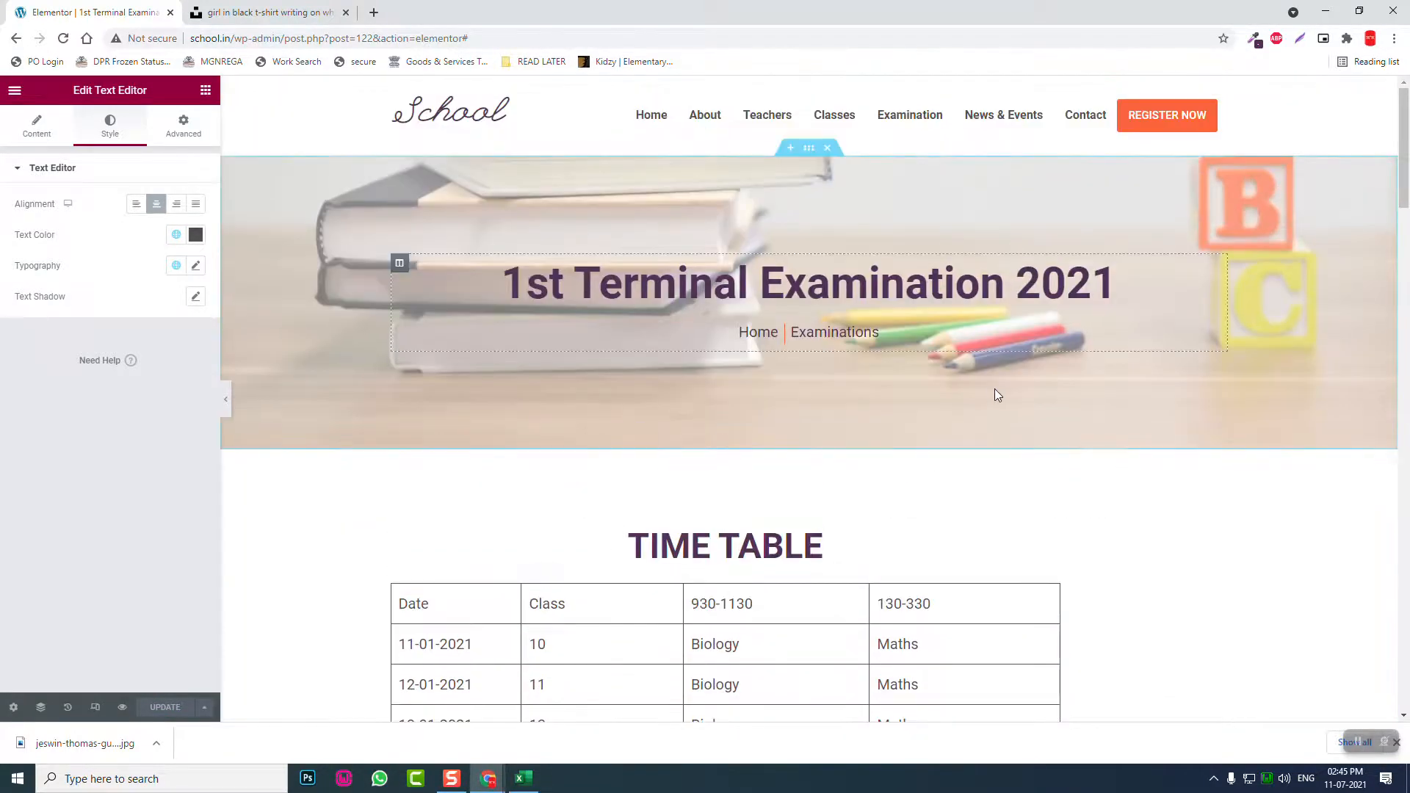
{"action": "scroll", "coordinate": [983, 394], "scroll_direction": "down", "scroll_amount": 2}
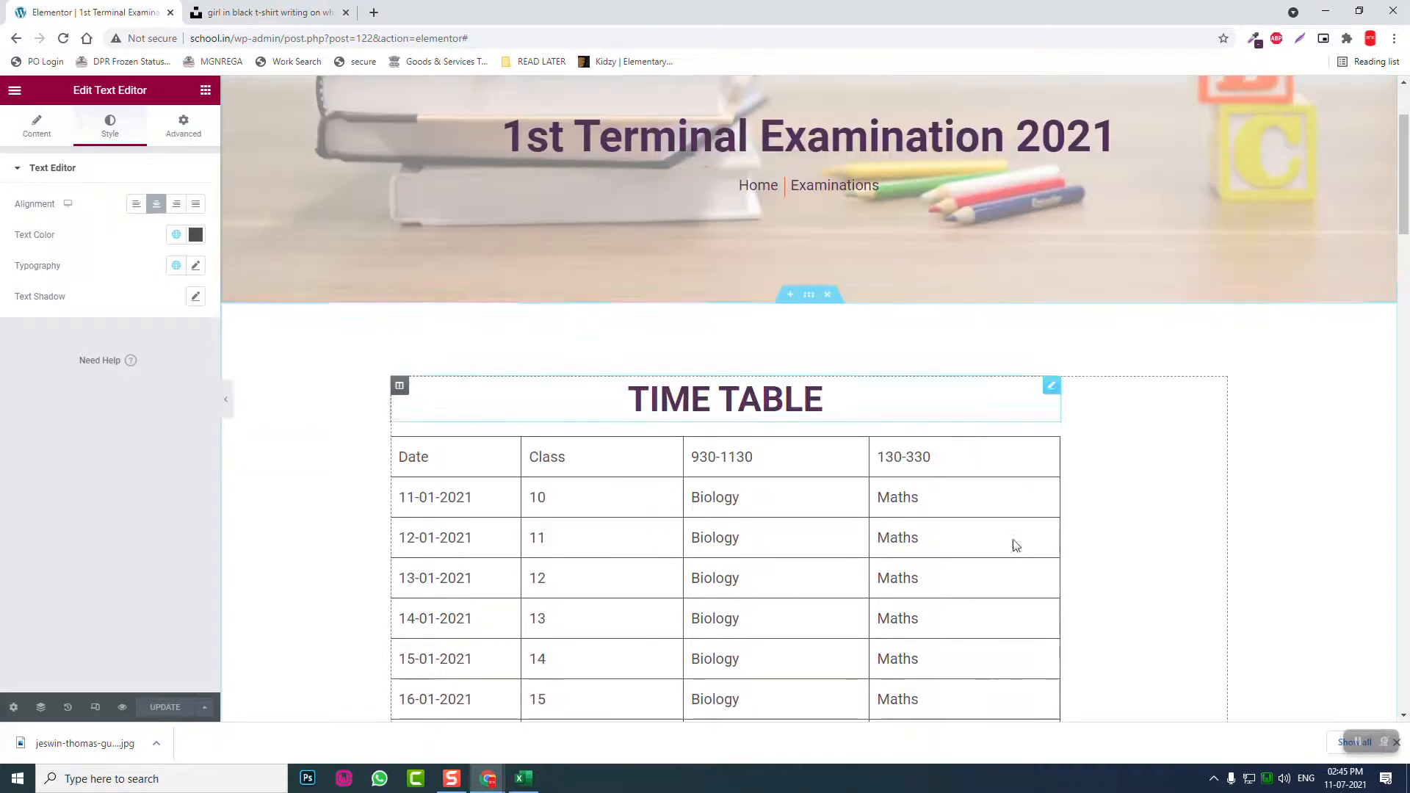
{"action": "scroll", "coordinate": [749, 388], "scroll_direction": "down", "scroll_amount": 8}
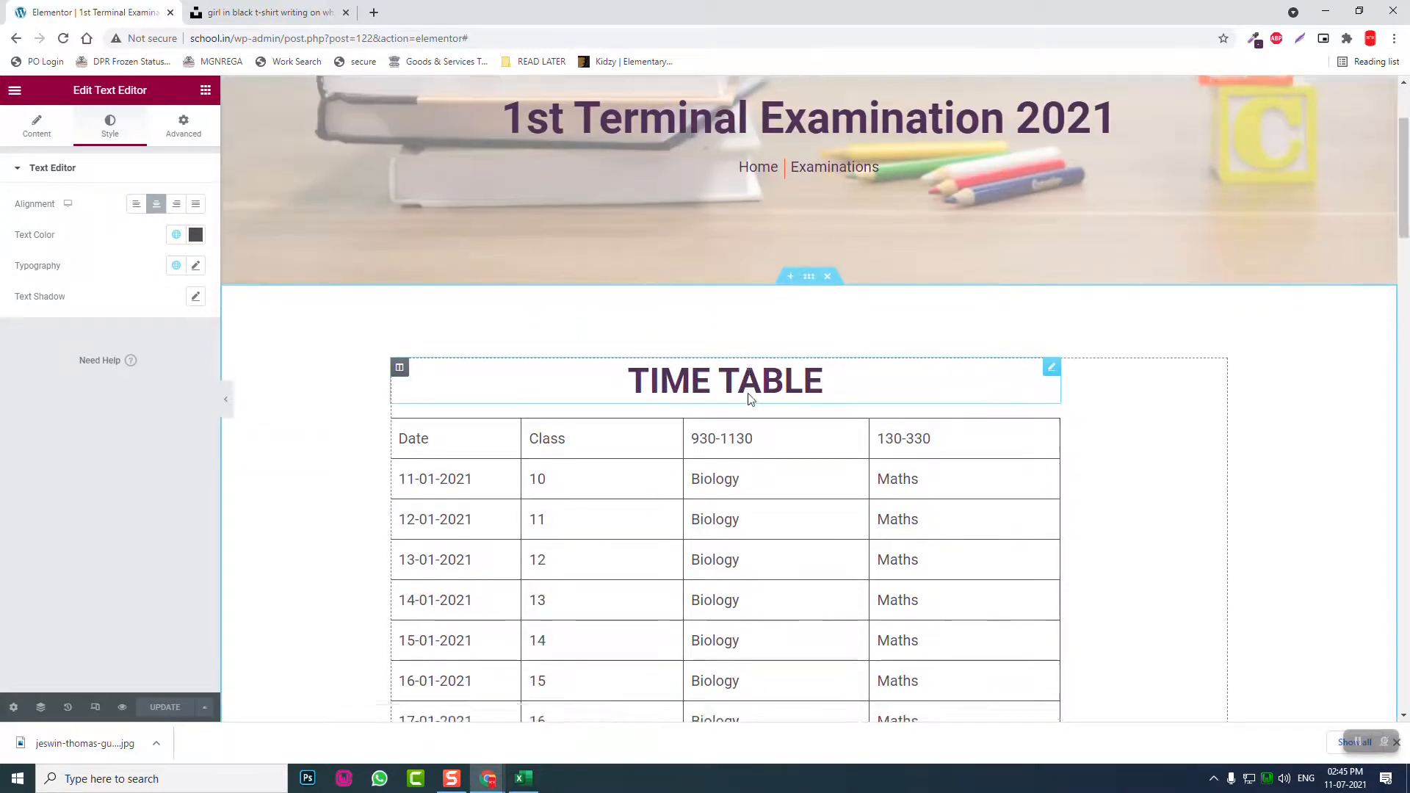
{"action": "scroll", "coordinate": [712, 421], "scroll_direction": "down", "scroll_amount": 10}
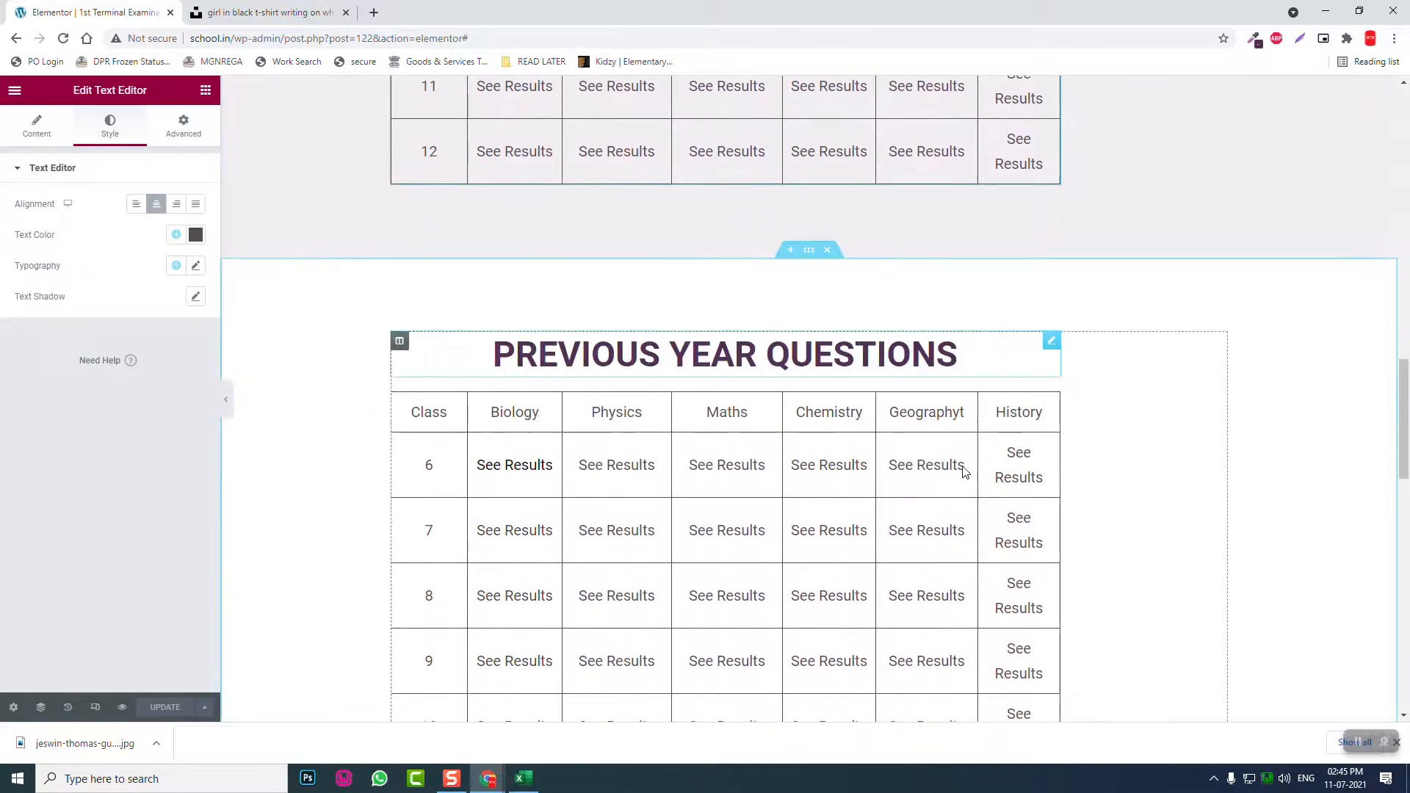
{"action": "scroll", "coordinate": [735, 427], "scroll_direction": "down", "scroll_amount": 8}
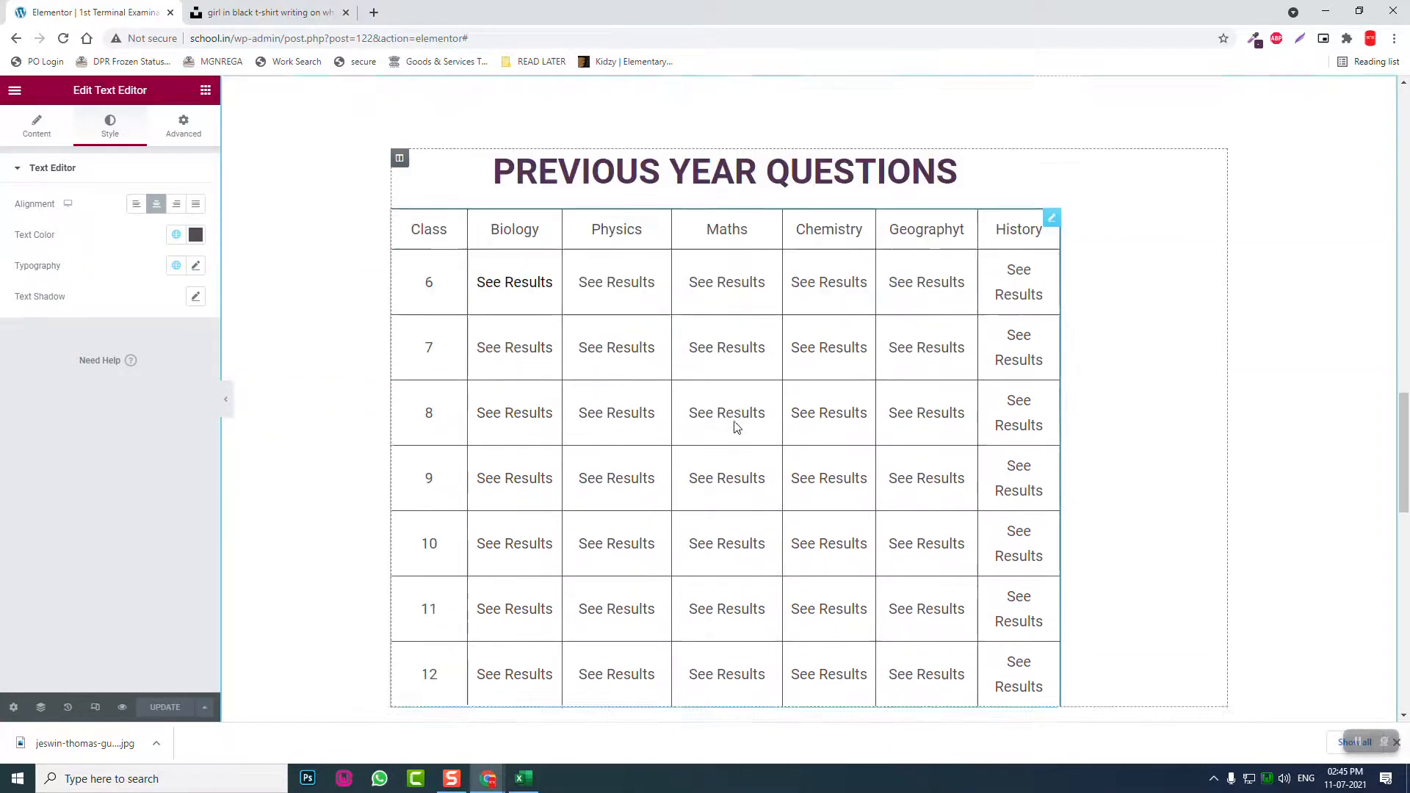
{"action": "scroll", "coordinate": [768, 229], "scroll_direction": "down", "scroll_amount": 4}
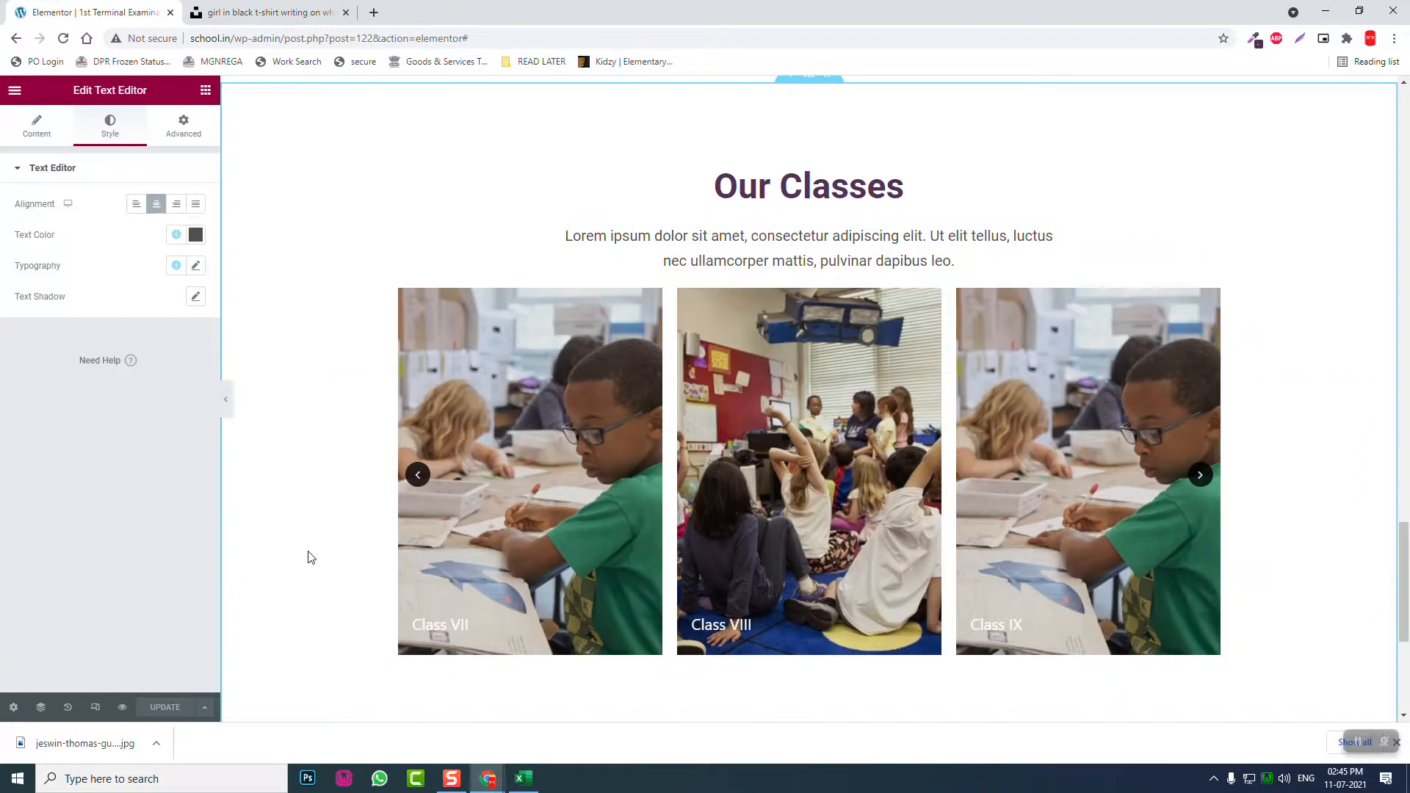
- Save the page to the library as a template named "Exam Details" and close the library
{"action": "left_click", "coordinate": [207, 705]}
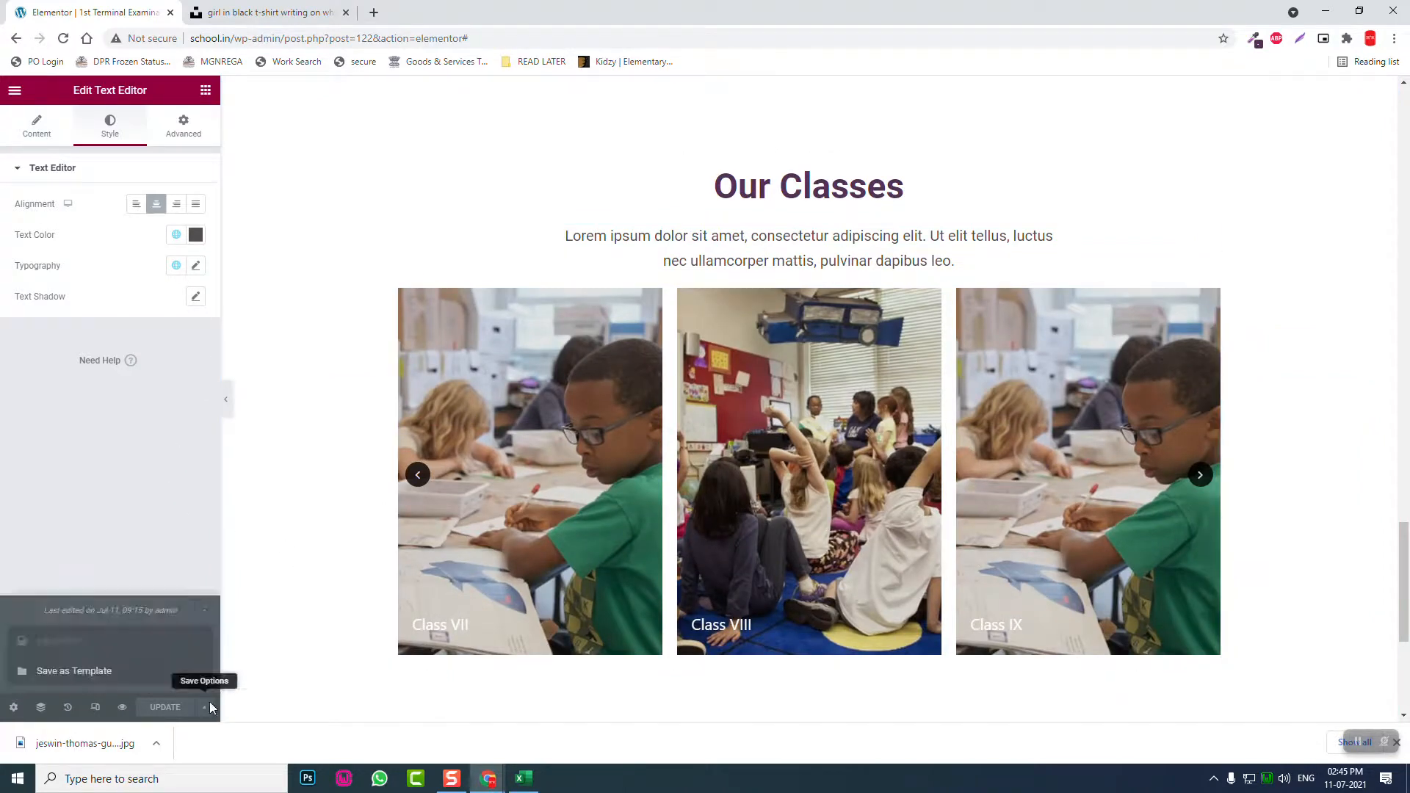
{"action": "left_click", "coordinate": [156, 679]}
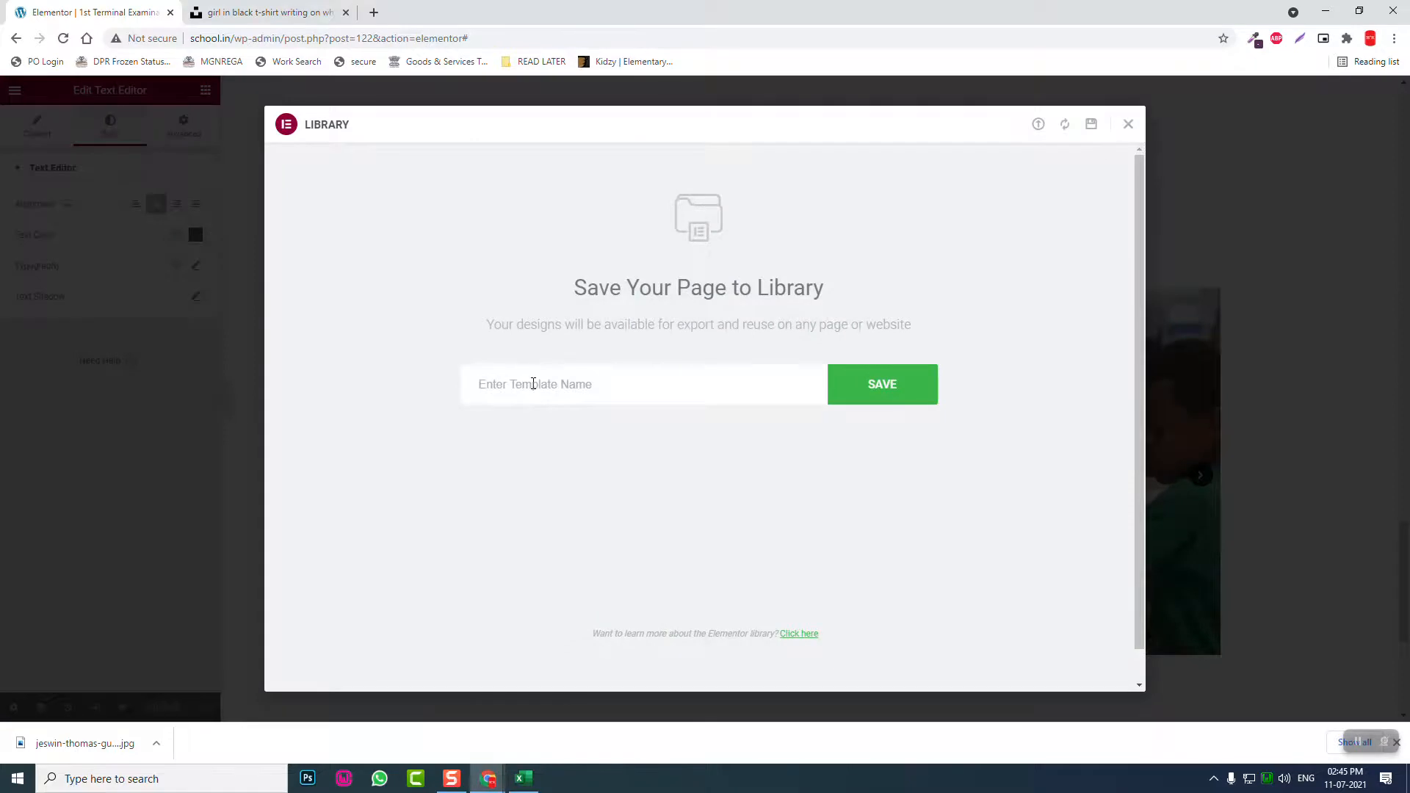
{"action": "type", "text": "Ex"}
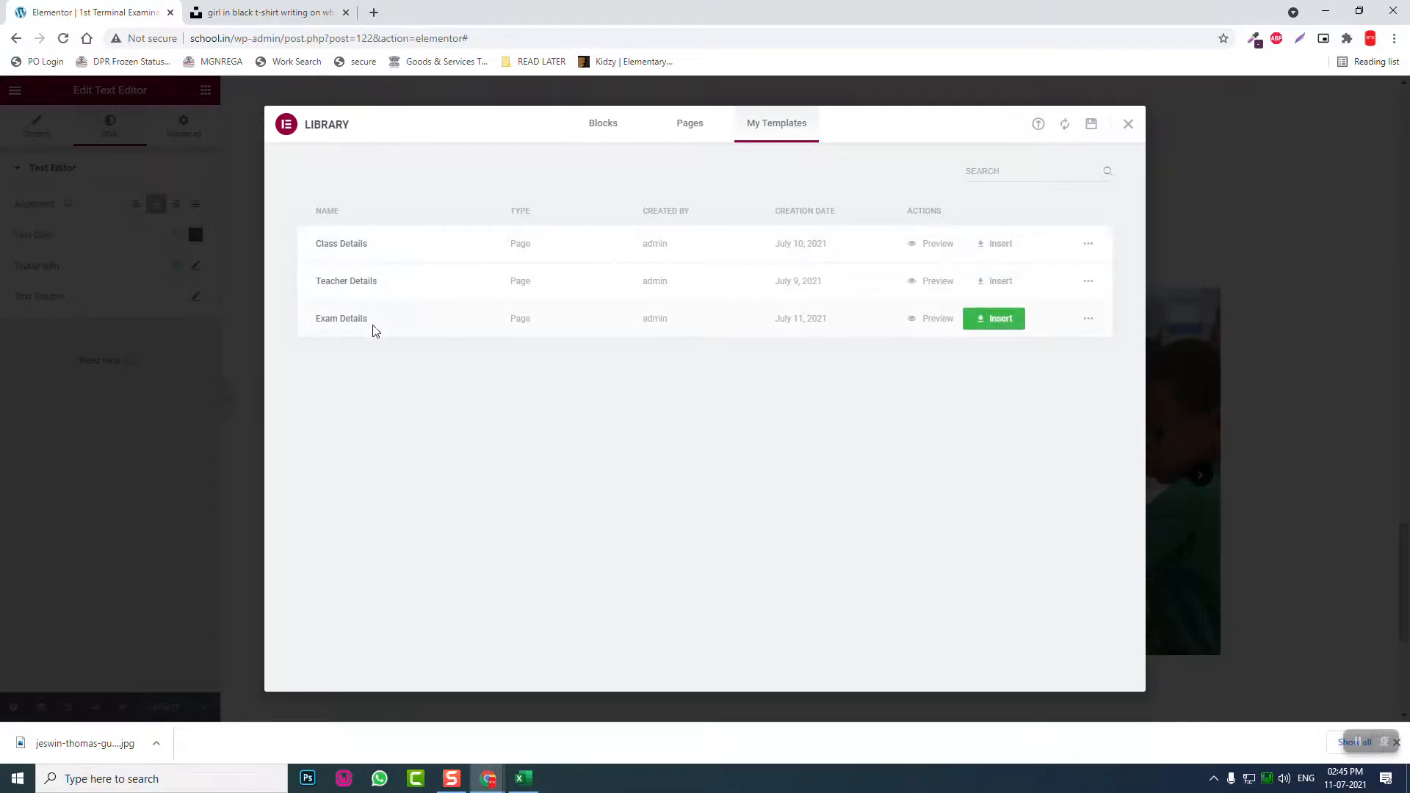
{"action": "left_click", "coordinate": [1130, 125]}
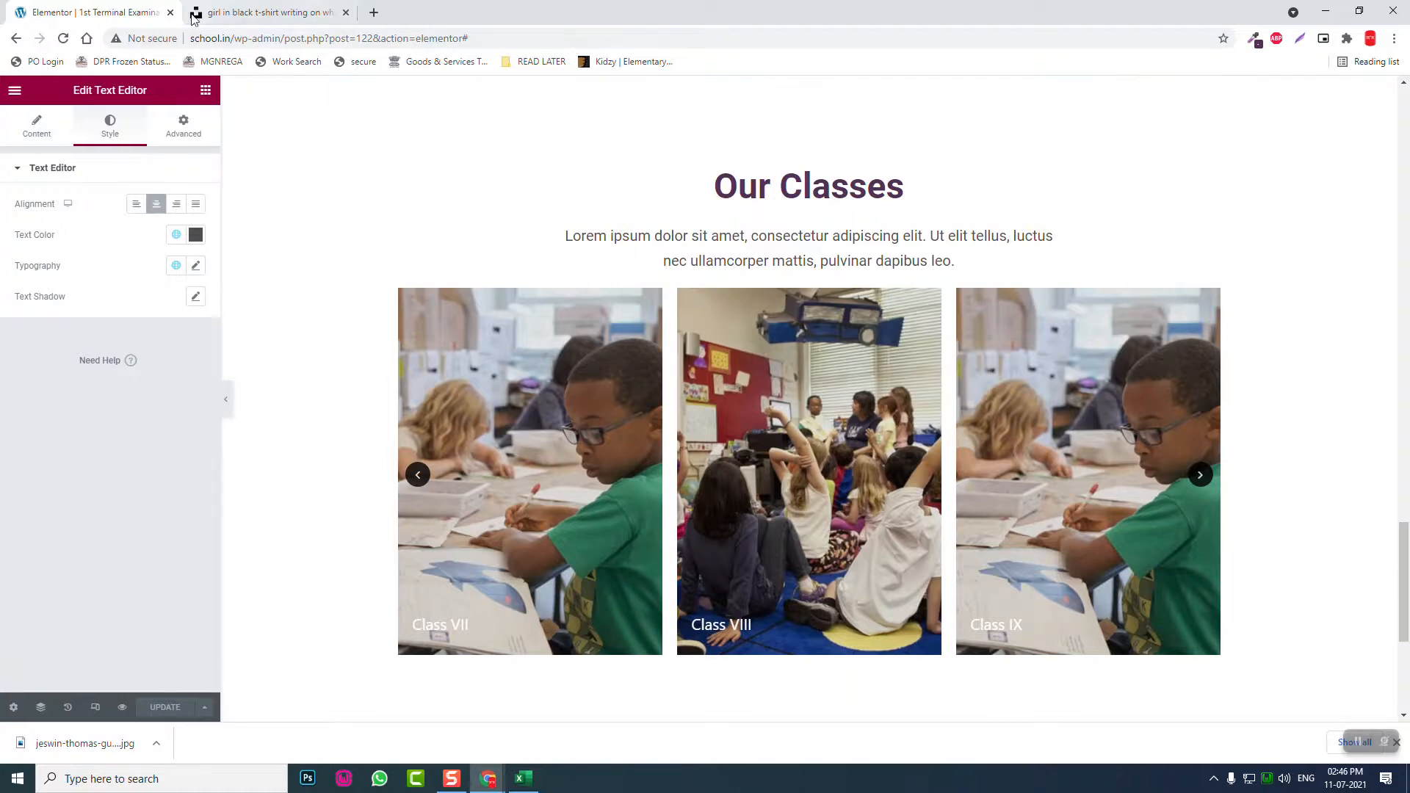
- Exit the Elementor editor of the examination page to the WordPress dashboard
{"action": "left_click", "coordinate": [206, 92]}
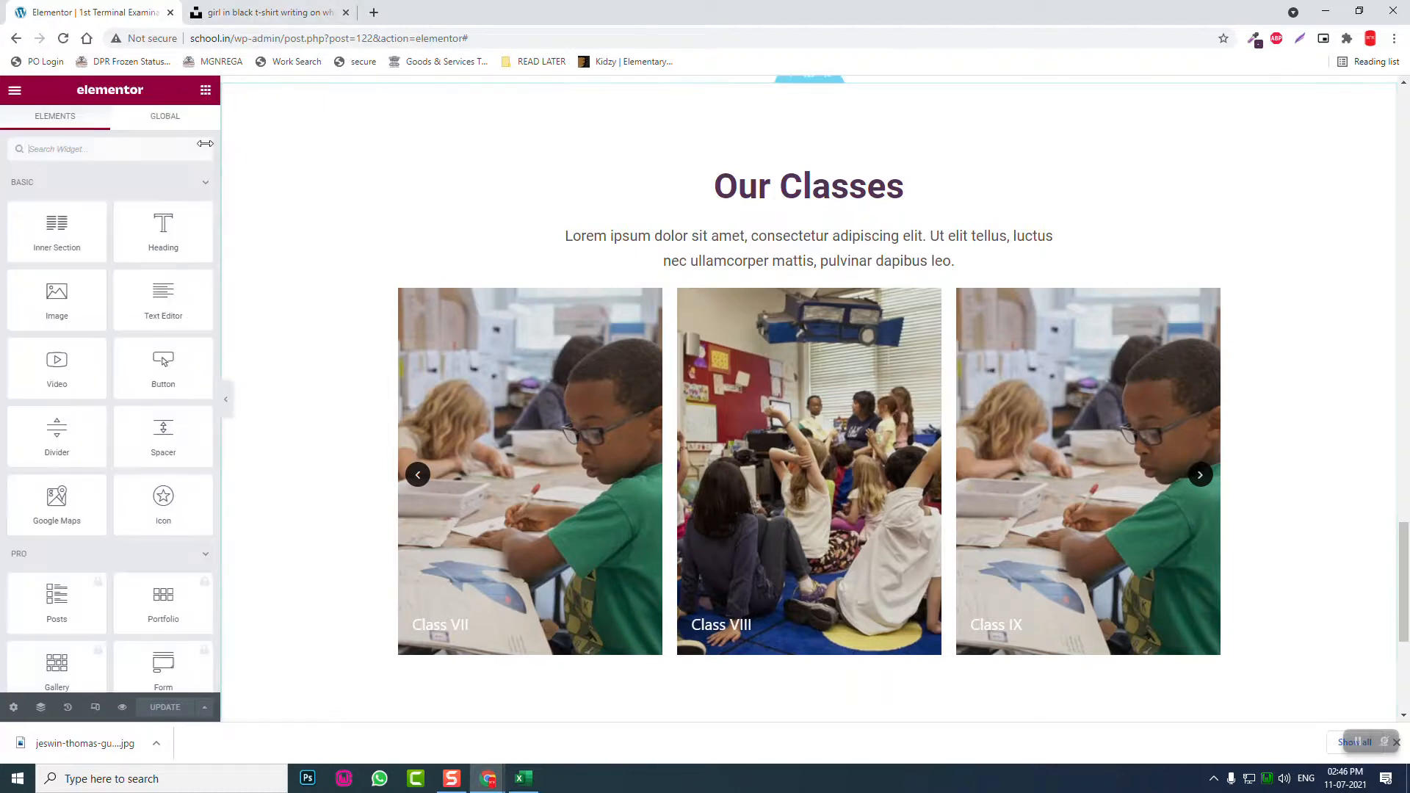
{"action": "left_click", "coordinate": [12, 94]}
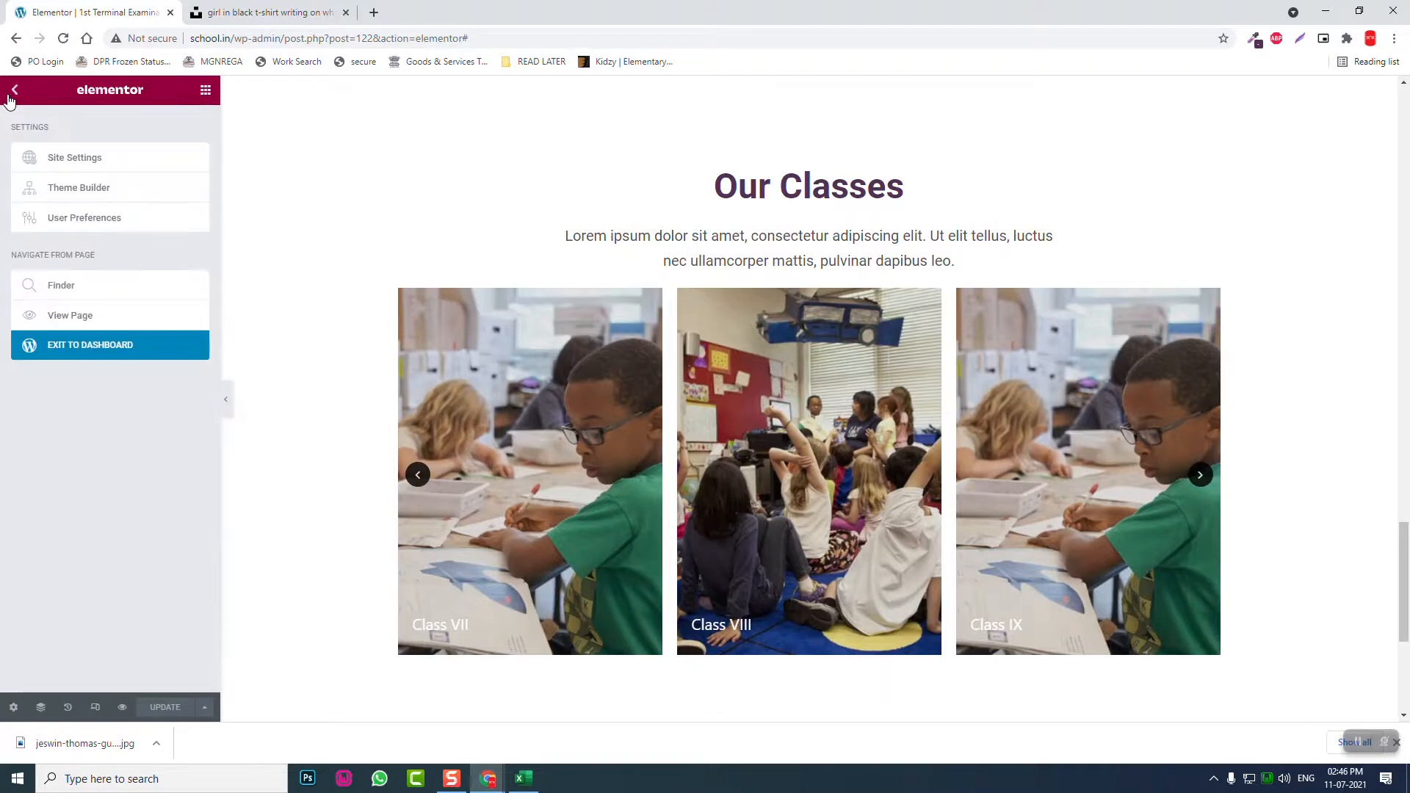
{"action": "left_click", "coordinate": [110, 350]}
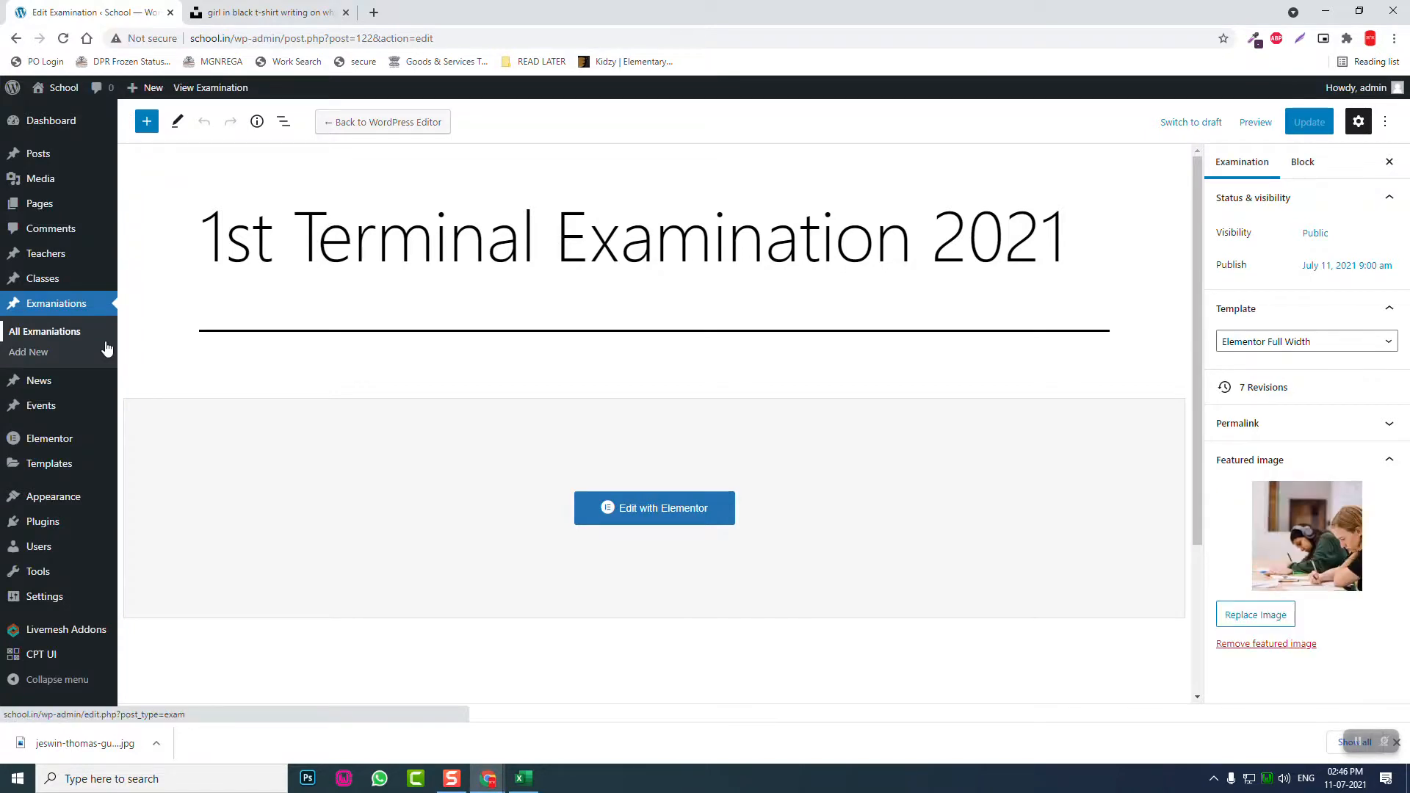
{"action": "mouse_move", "coordinate": [45, 207]}
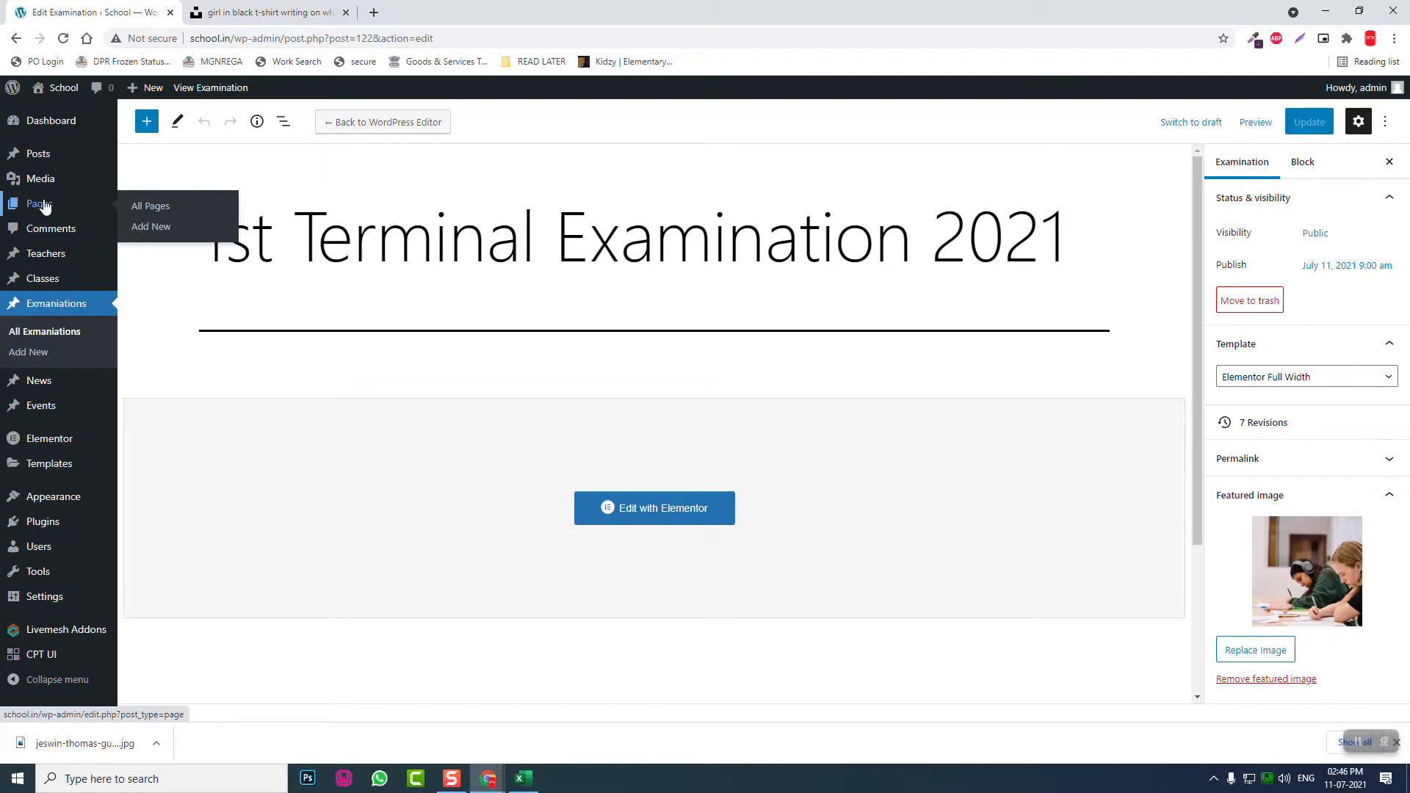